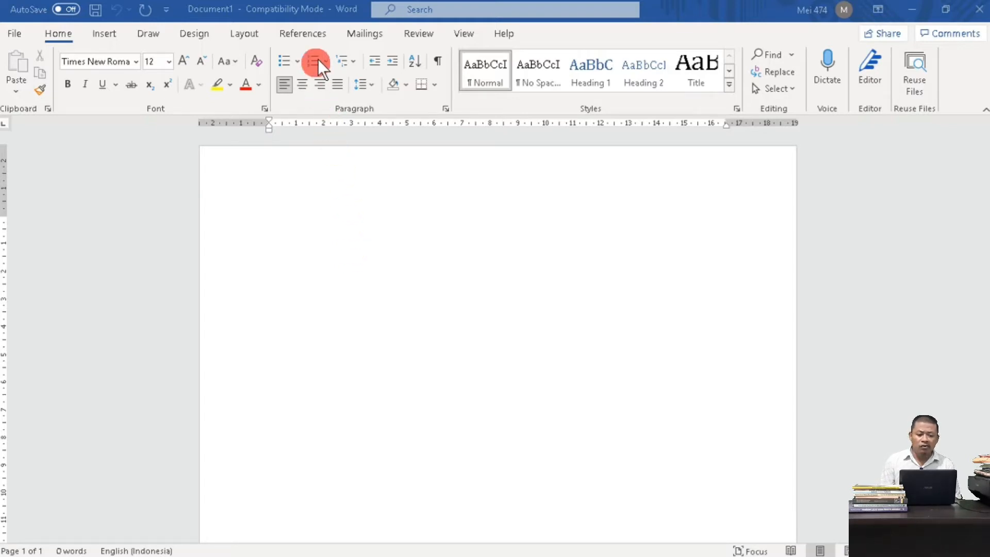
Step: In the citation source manager, copy Pengantar Tentang Kriminologi, Penegakan Hukum Masa Kini and Kapita Selekta Hukum Pidana from the master list to the current list
click(311, 33)
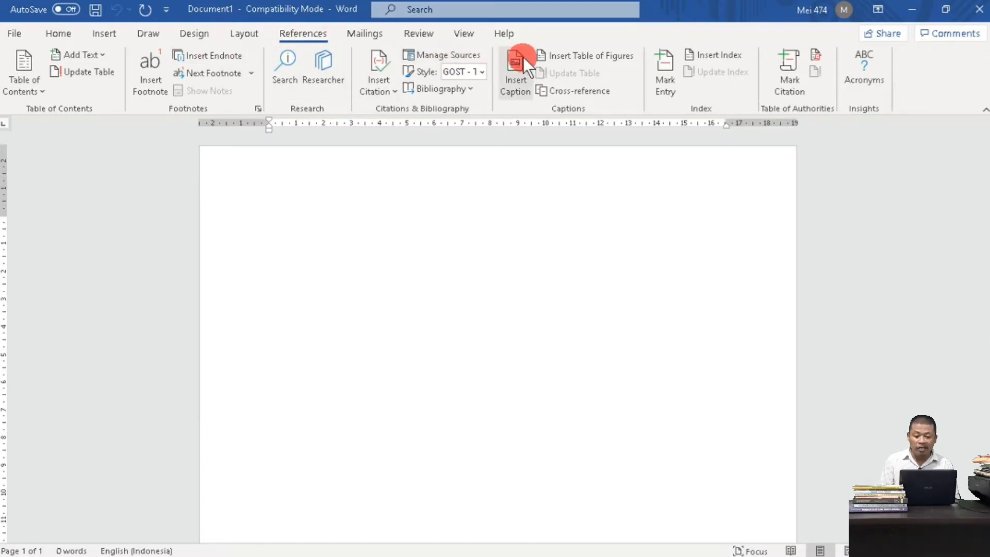
click(447, 53)
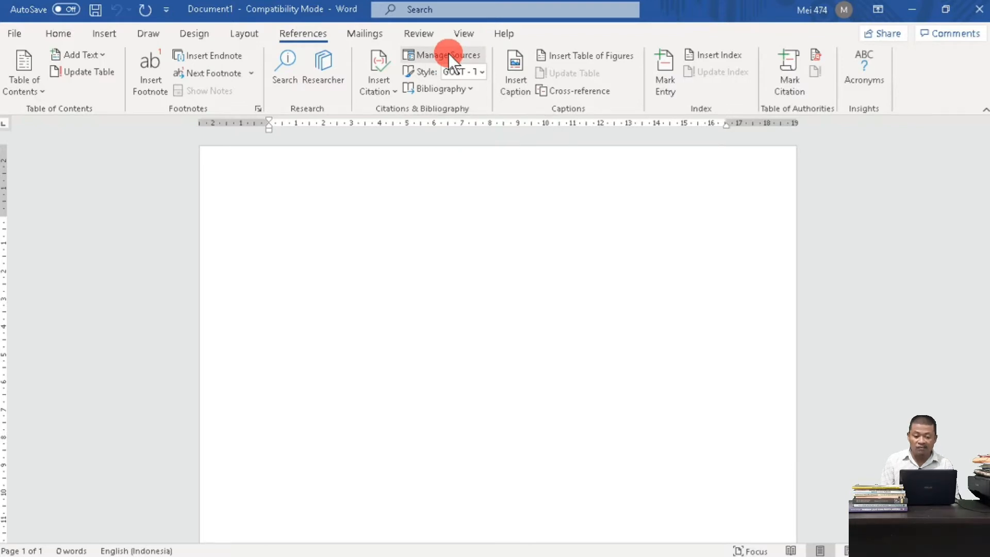
drag(597, 87, 527, 79)
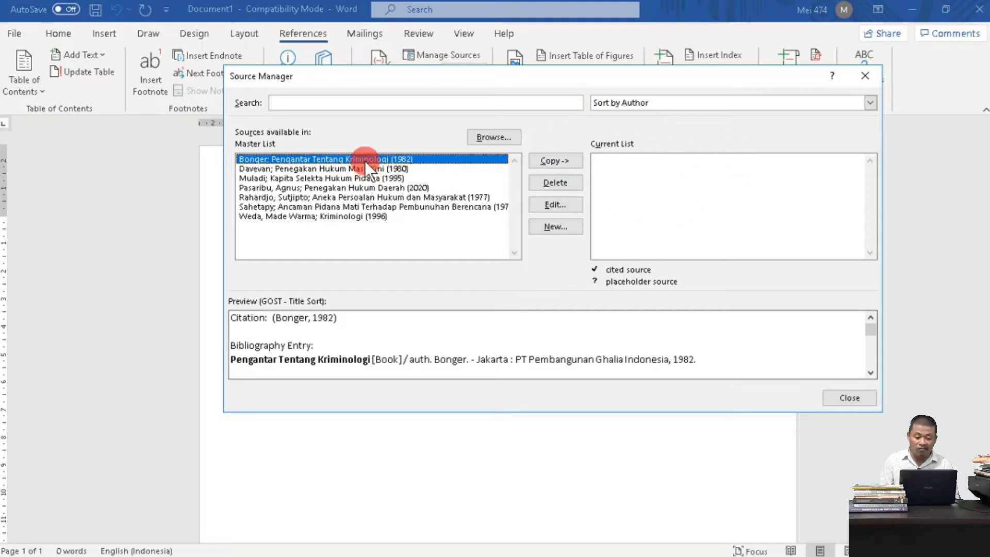
click(555, 160)
click(423, 169)
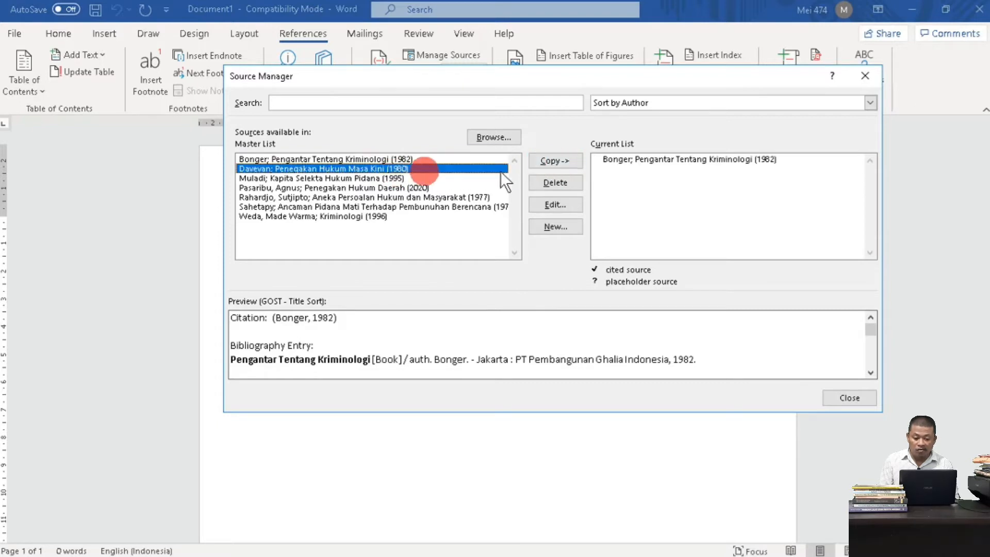
click(557, 161)
click(434, 178)
click(554, 161)
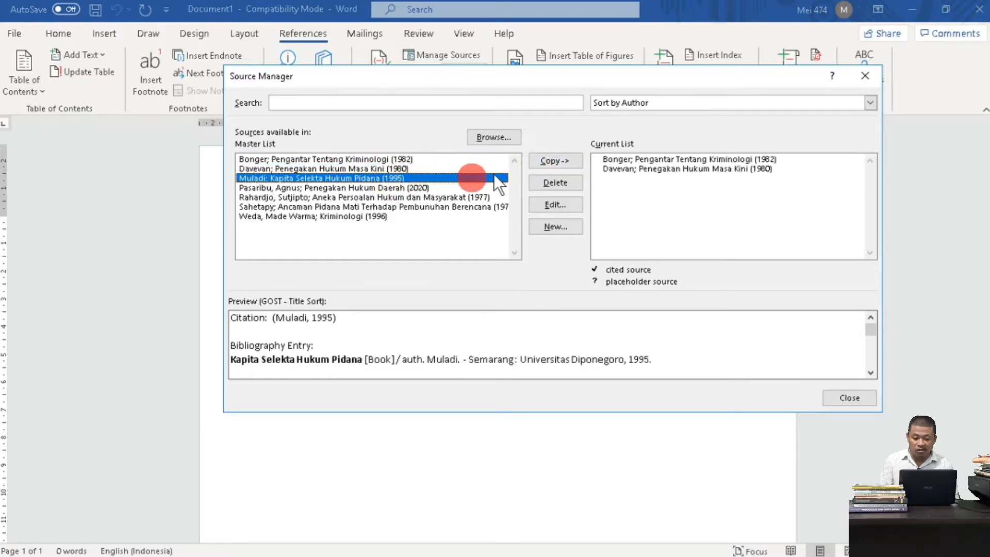
Step: Copy the remaining four sources, from Penegakan Hukum Daerah (2020) through Kriminologi (1996), from the master list to the current list
click(409, 187)
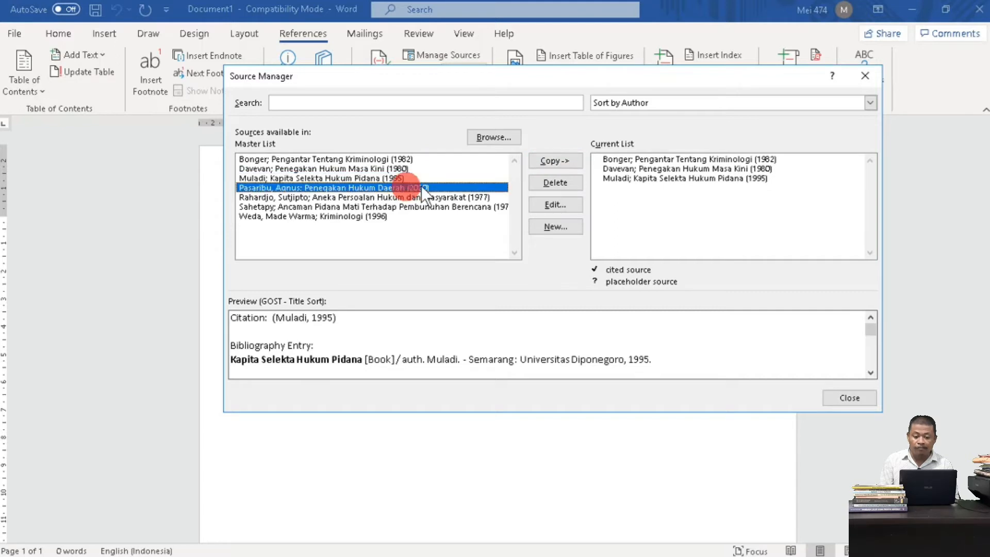
click(553, 162)
click(466, 196)
click(561, 162)
click(447, 208)
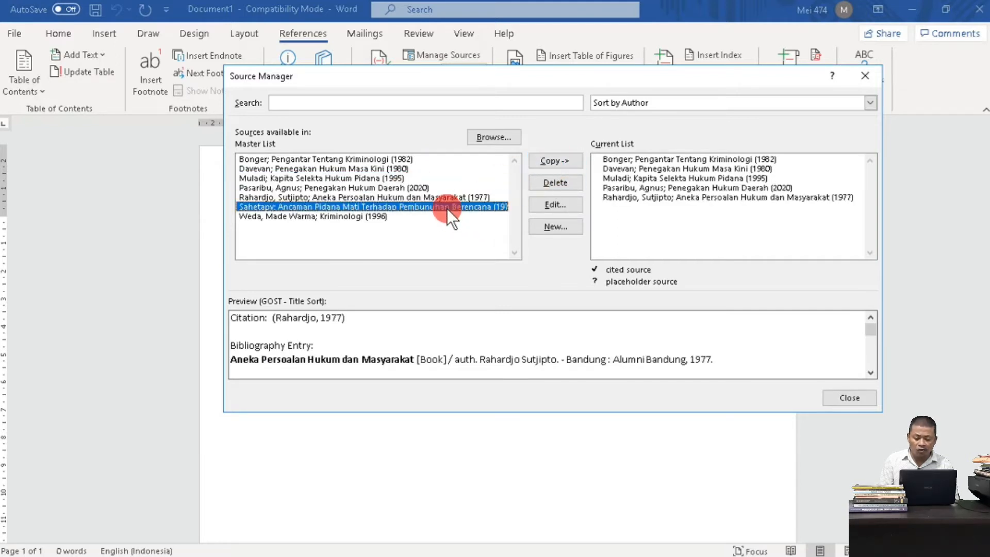
click(556, 161)
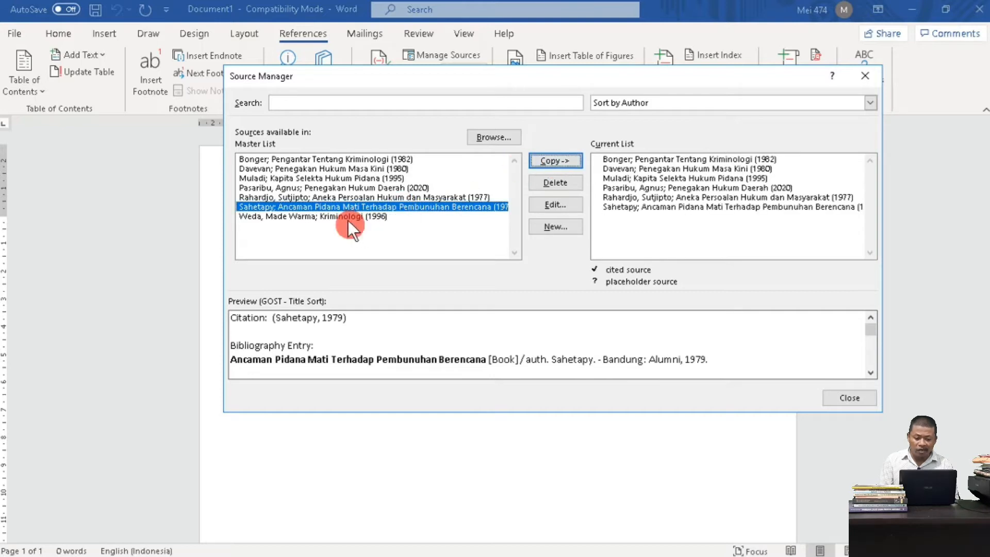
click(346, 216)
click(559, 163)
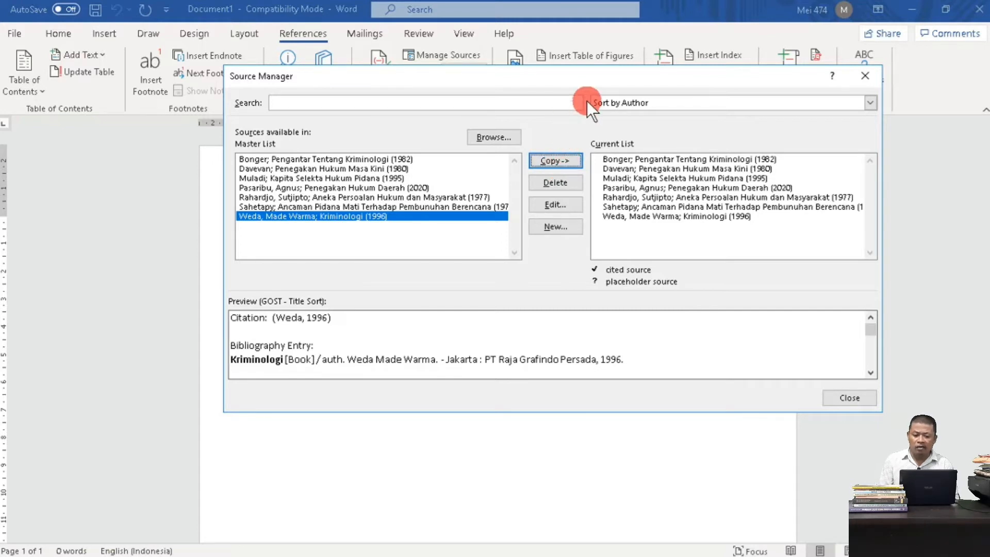
Step: Create a new book source, entering the author's name and the title "Hukum dan Masyarakat"
drag(595, 74, 578, 73)
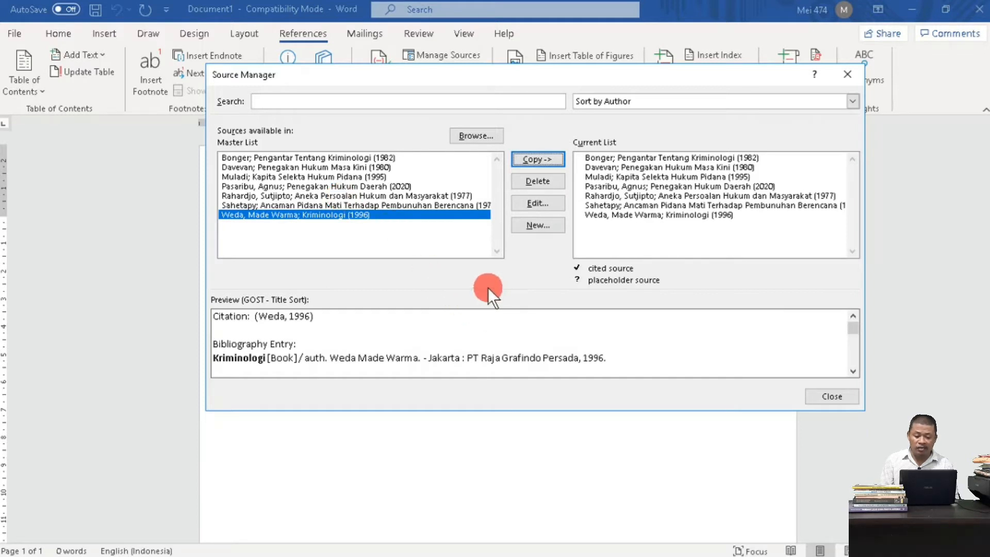
click(536, 225)
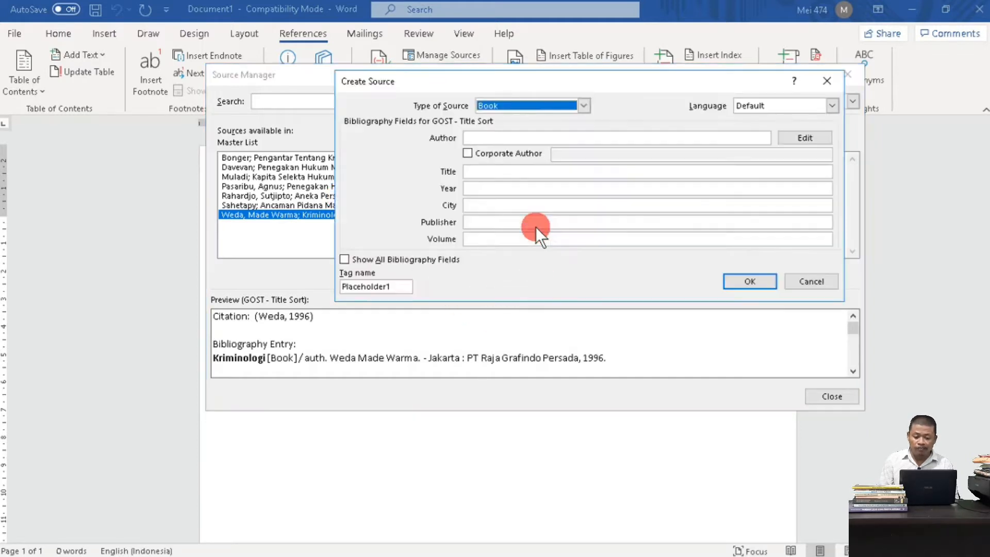
click(497, 138)
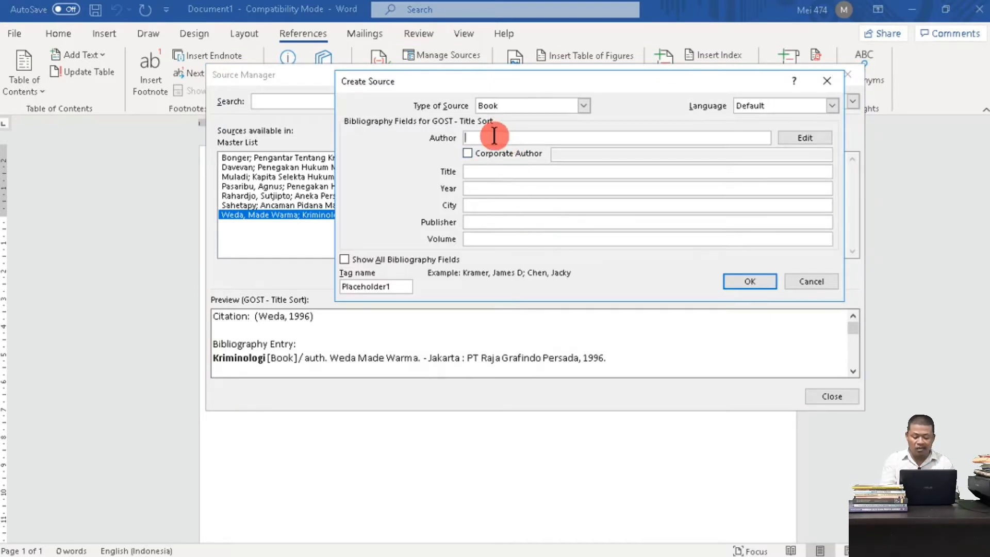
text(Varisca)
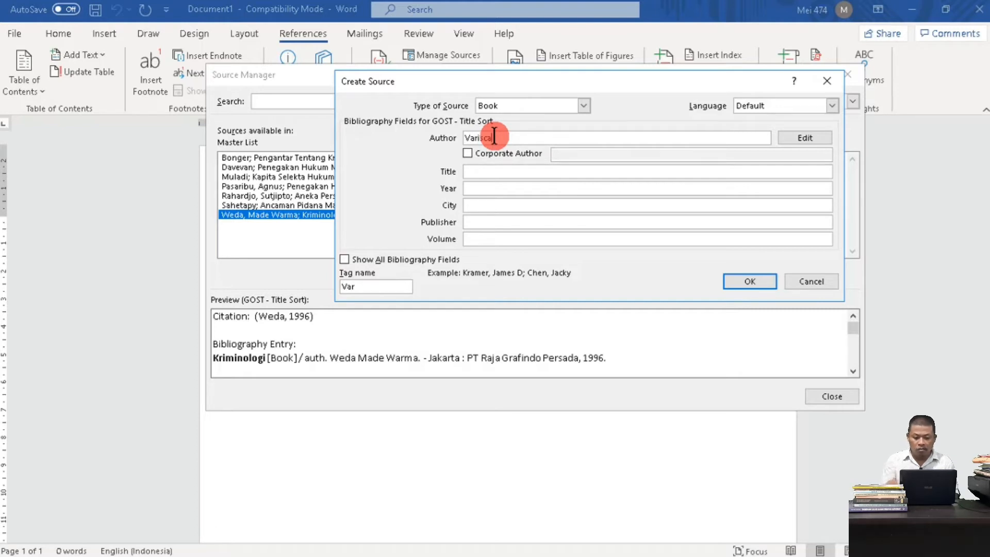
click(509, 170)
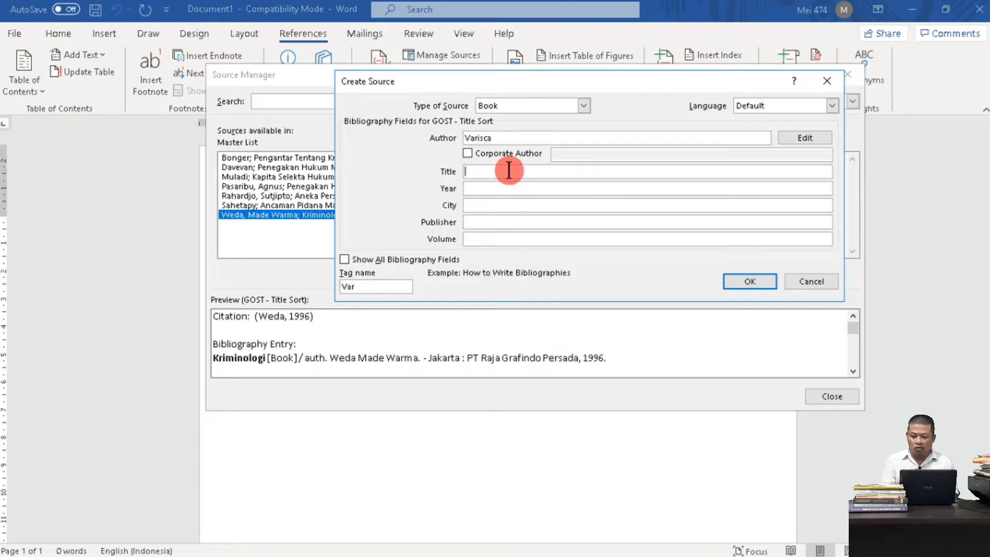
text(Huku)
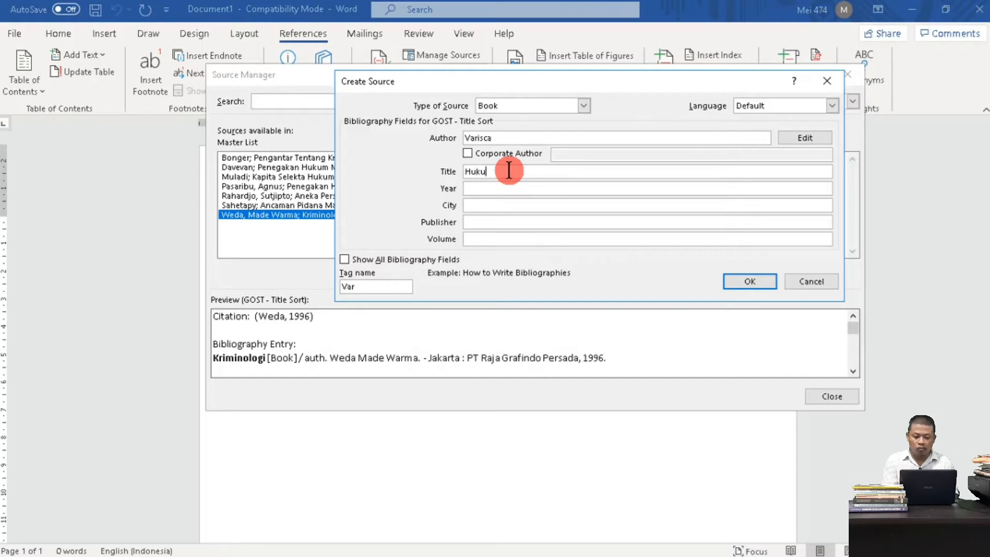
text(m dan Masyar)
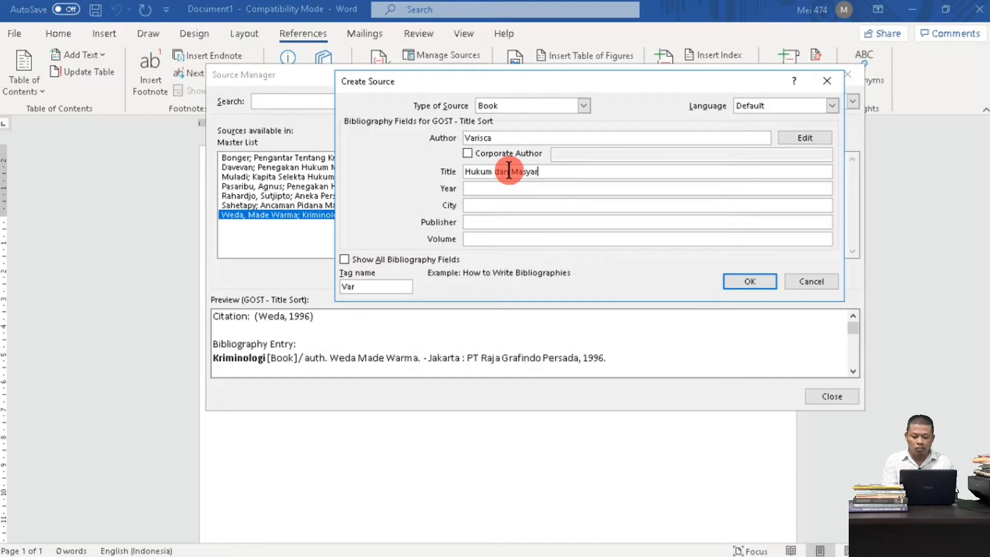
text(akat)
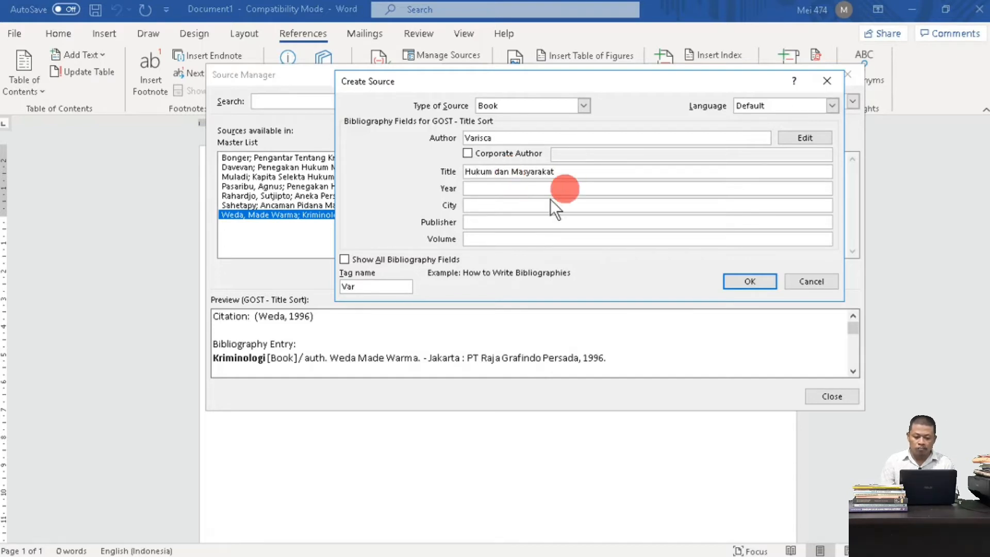
Step: Complete the book source with year 2020, city Manado and publisher PT Nyiur Melambai, save it and close the source manager
click(518, 189)
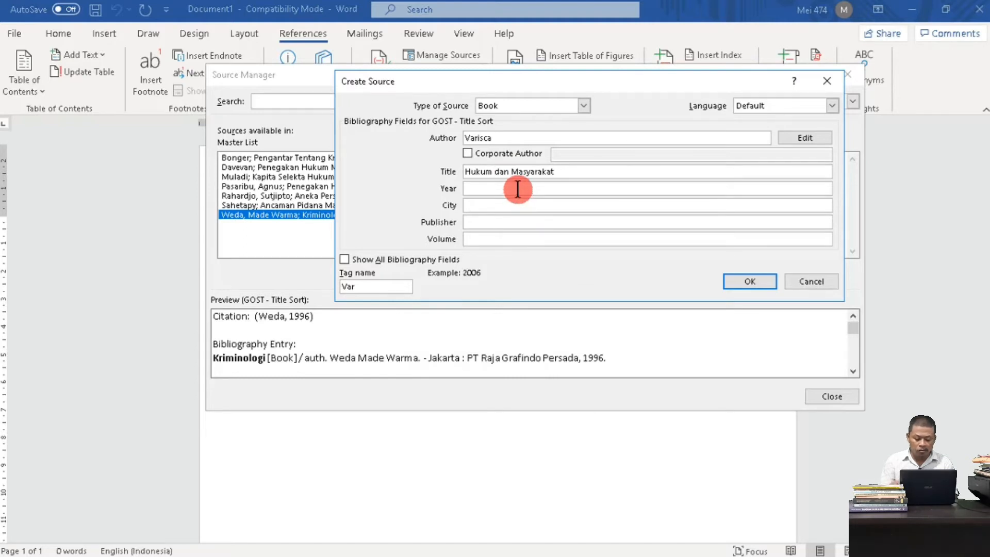
text(2)
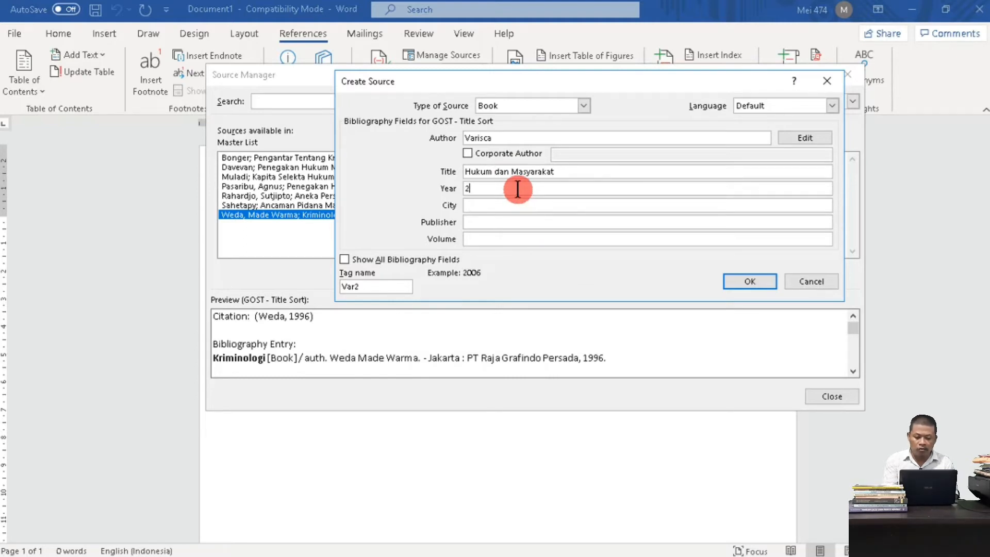
text(020)
click(495, 205)
text(Manado)
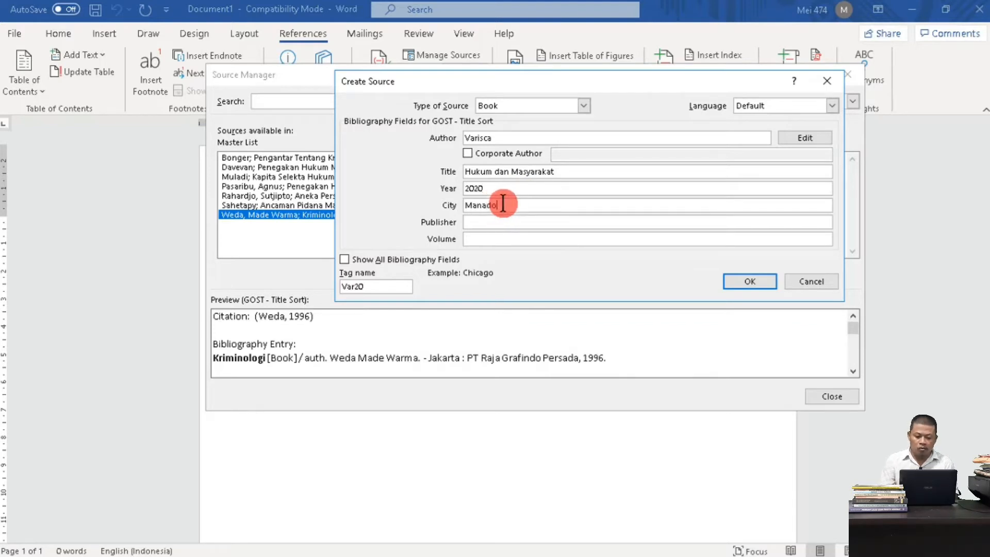
click(479, 225)
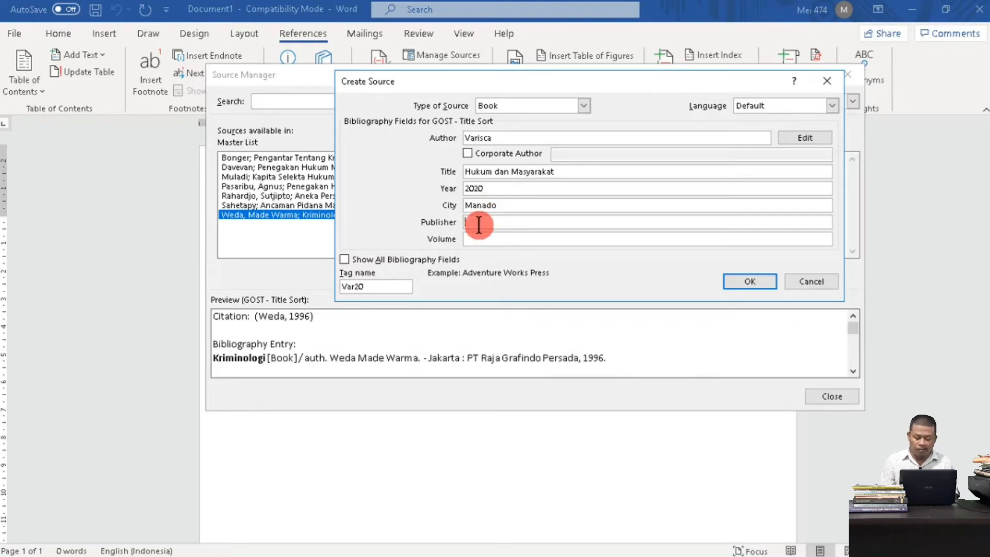
text(PT )
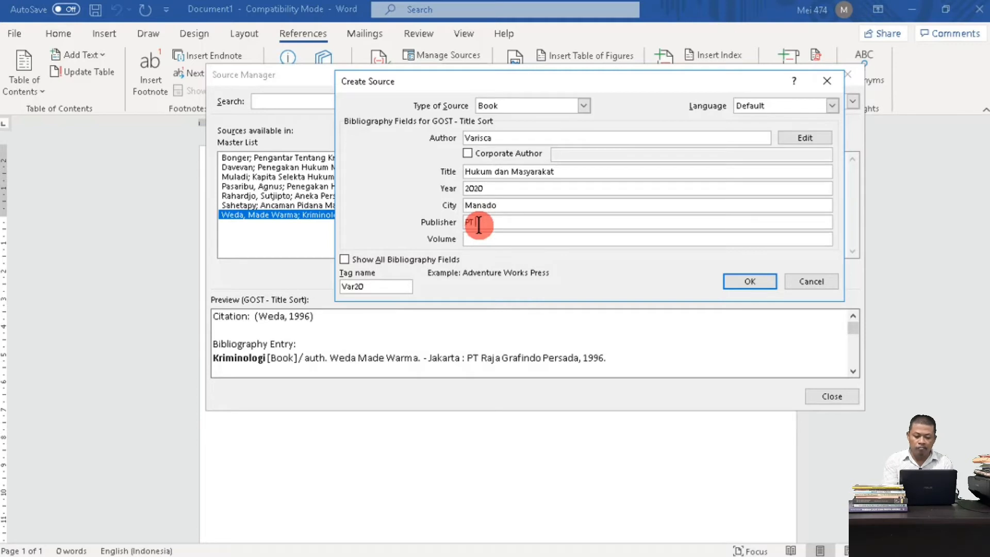
text(Ryiur Me)
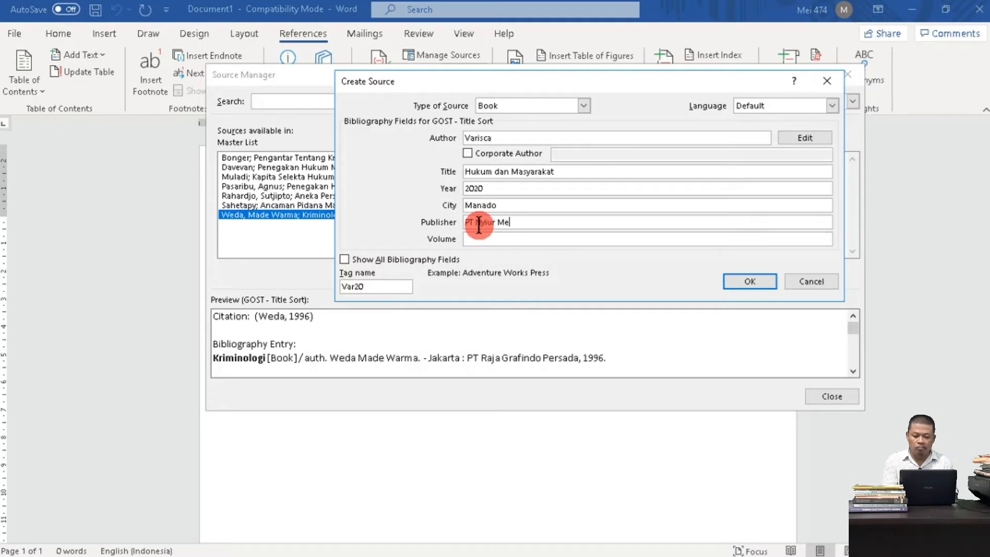
text(lambai)
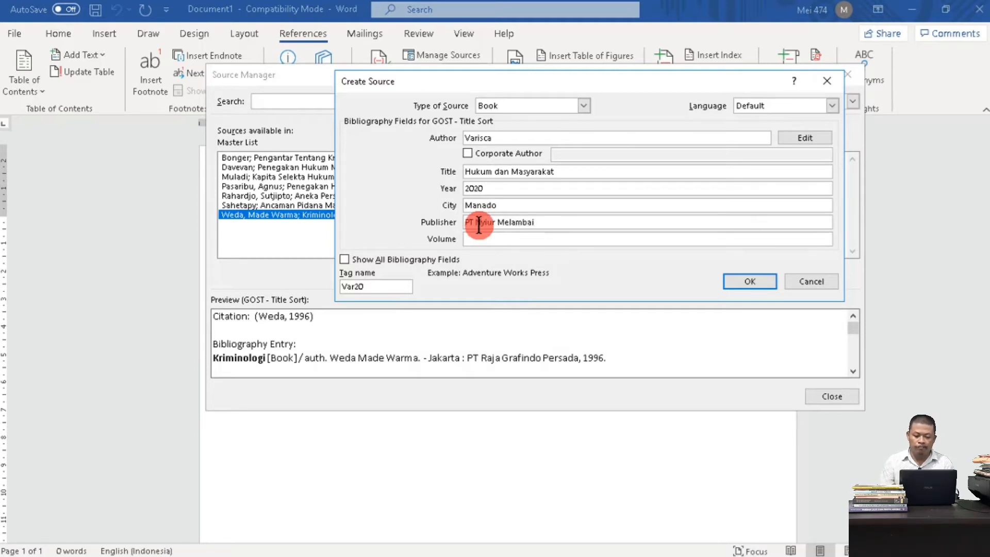
click(741, 283)
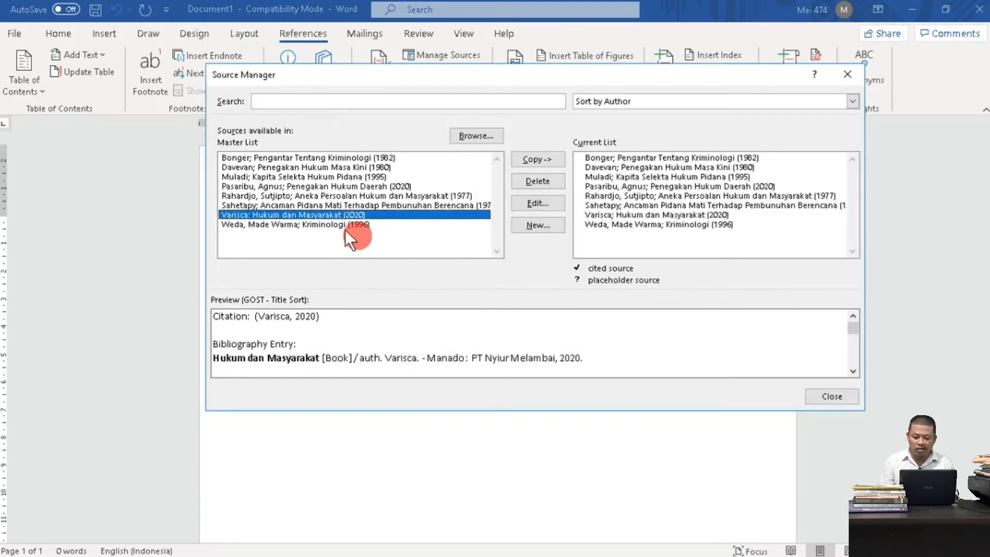
click(686, 215)
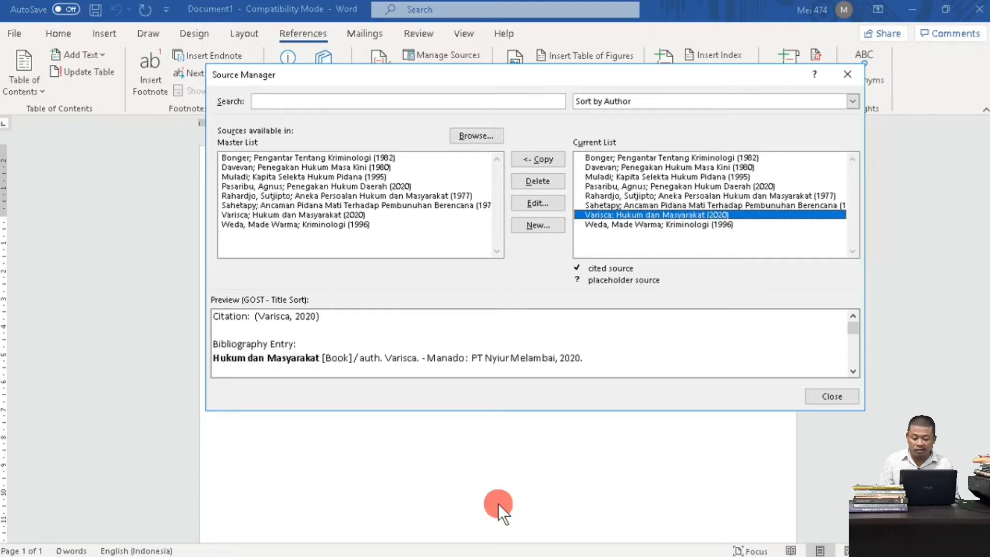
click(829, 395)
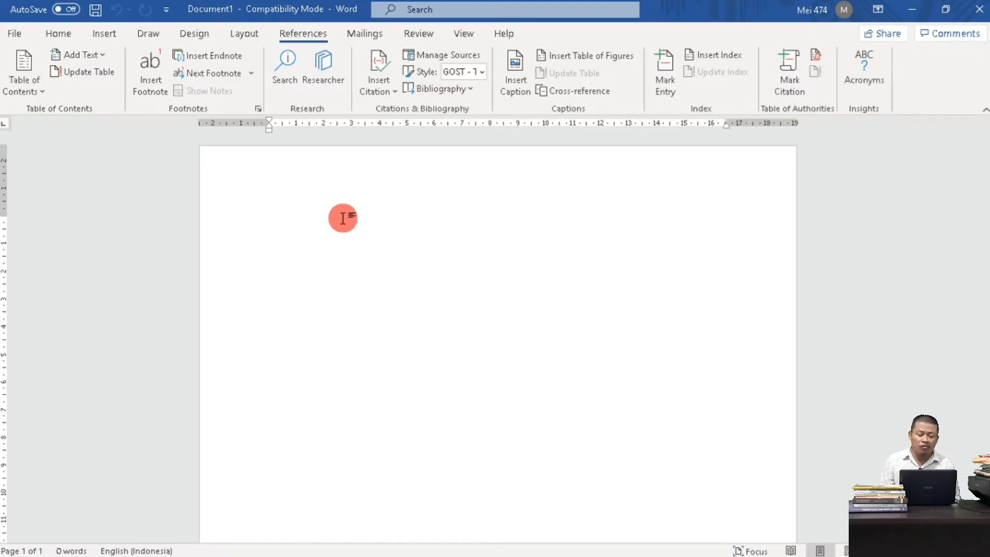
Step: Set the document's paper size to A4 (21 cm x 29,7 cm)
click(248, 33)
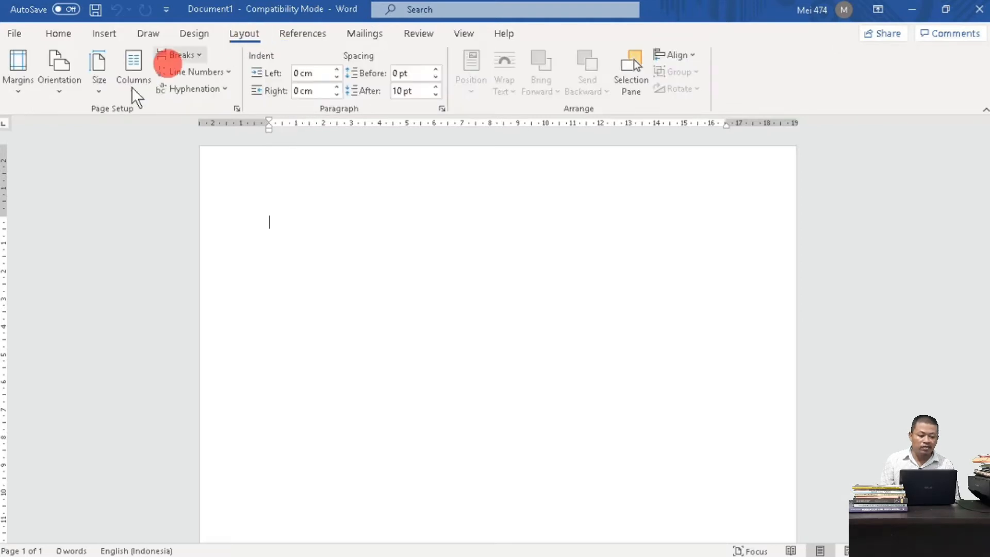
click(99, 89)
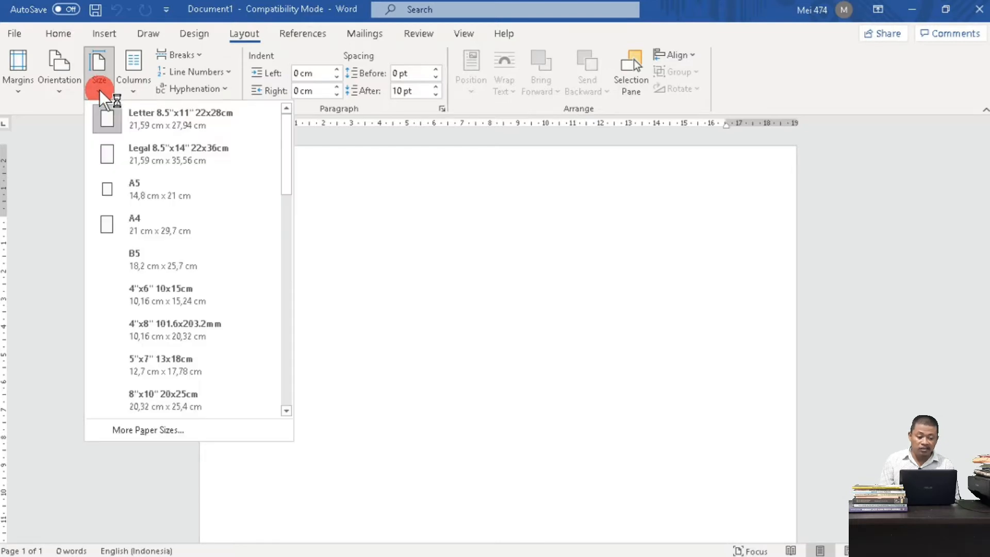
click(143, 213)
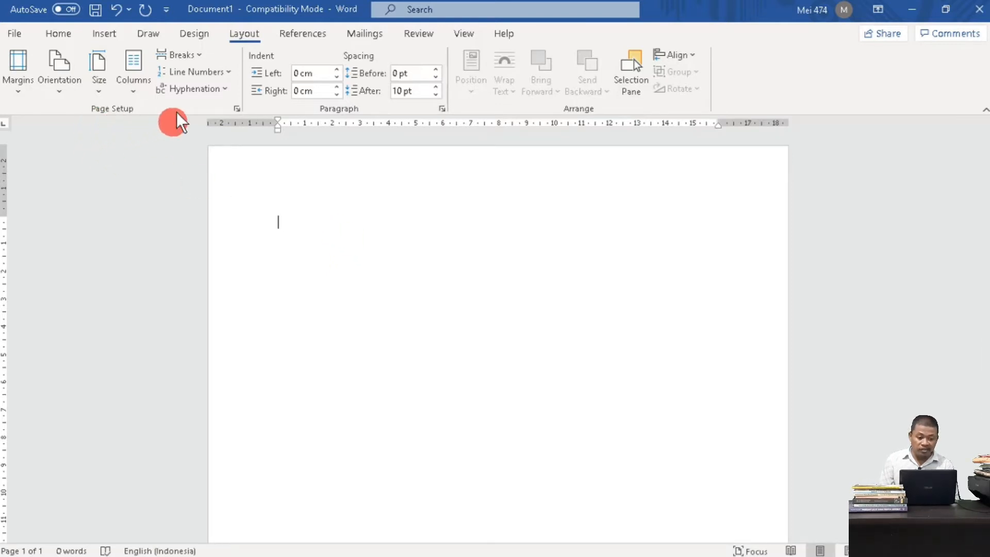
Step: Set the whole document's margins to 4 cm top, 4 cm left, 3 cm bottom and 3 cm right
click(239, 110)
click(615, 126)
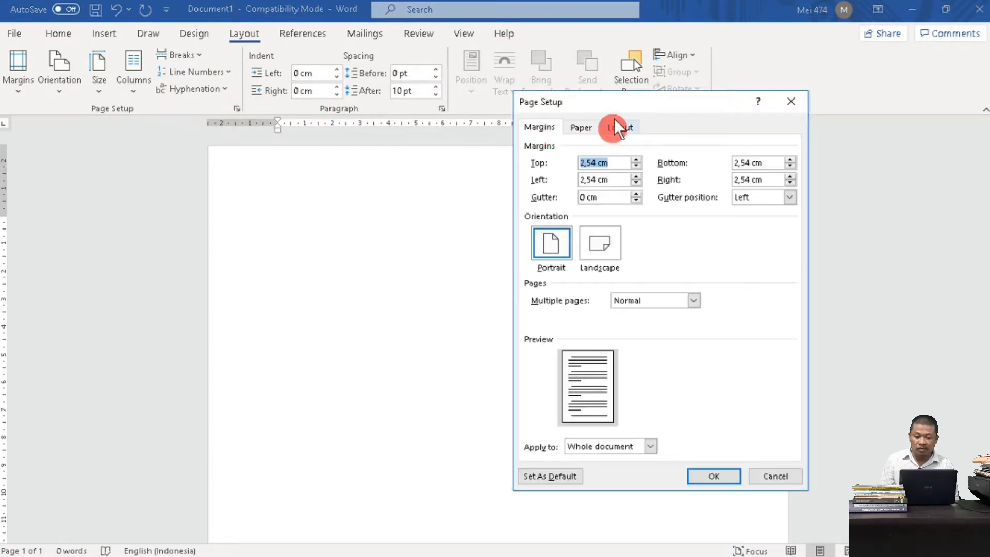
drag(623, 101, 700, 47)
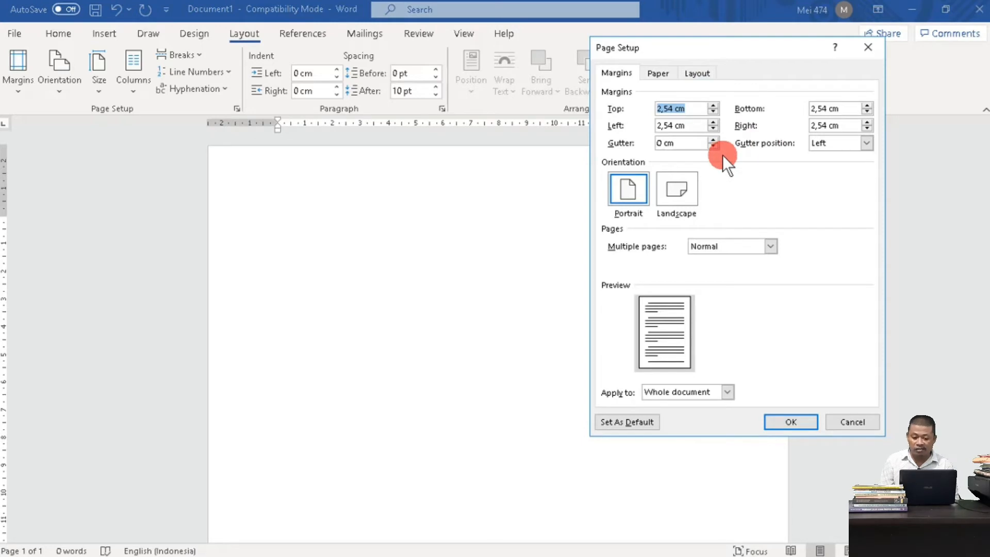
drag(674, 108, 640, 109)
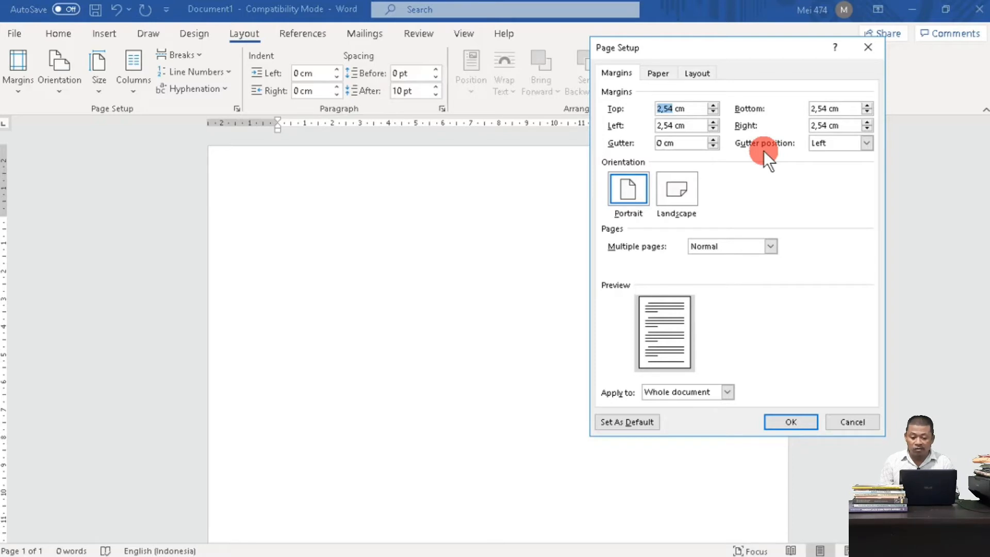
text(4)
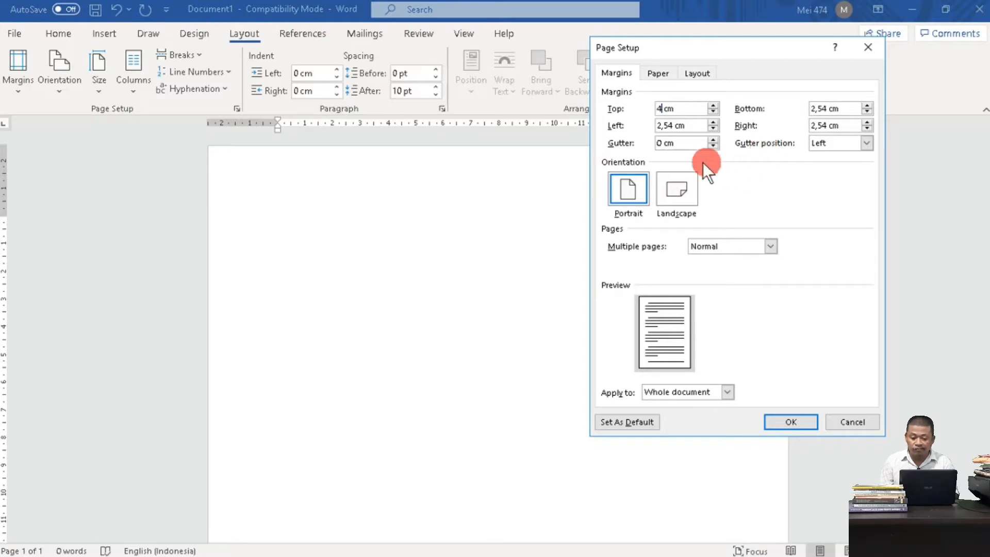
double_click(671, 125)
text(4)
drag(830, 109, 784, 125)
text(3)
text(3)
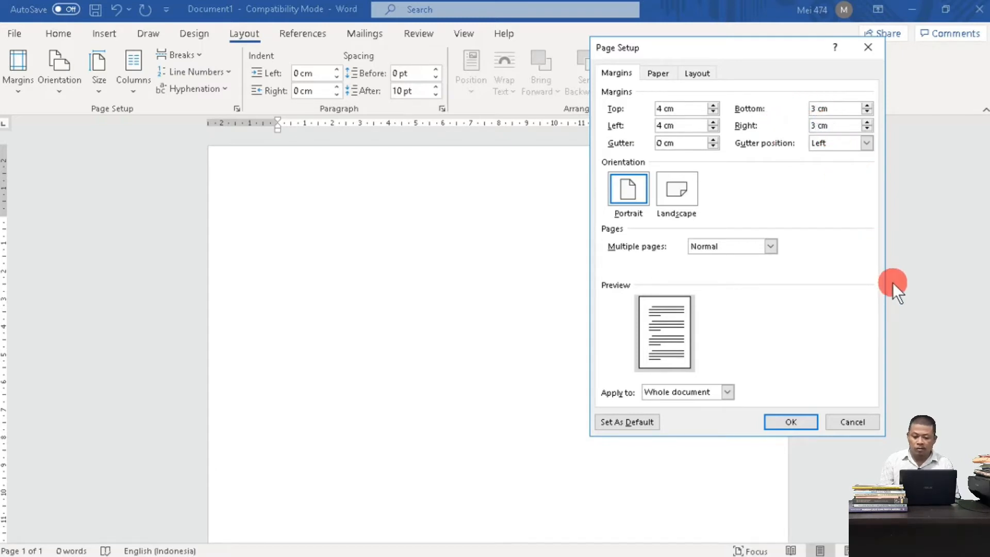
click(791, 421)
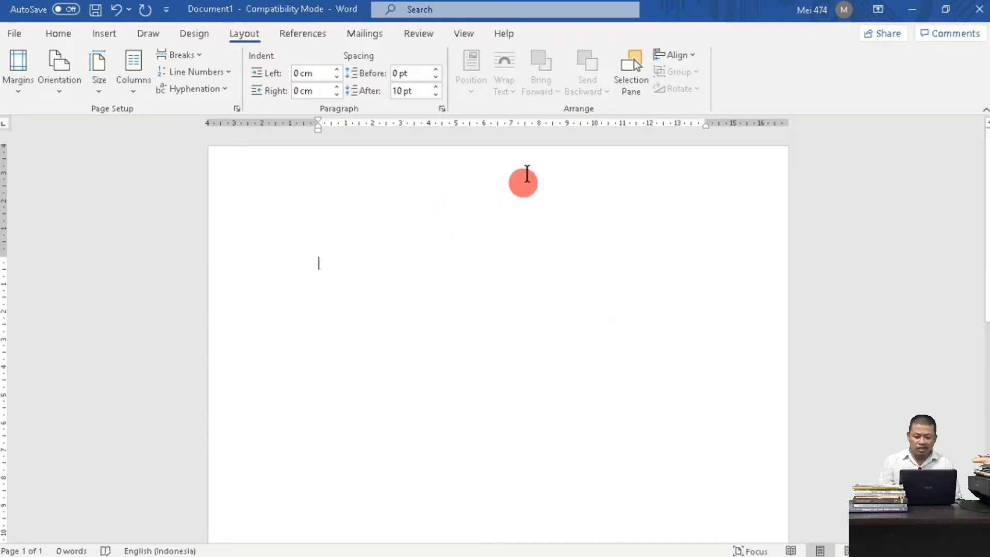
Step: Display the Navigation pane beside the document
click(463, 34)
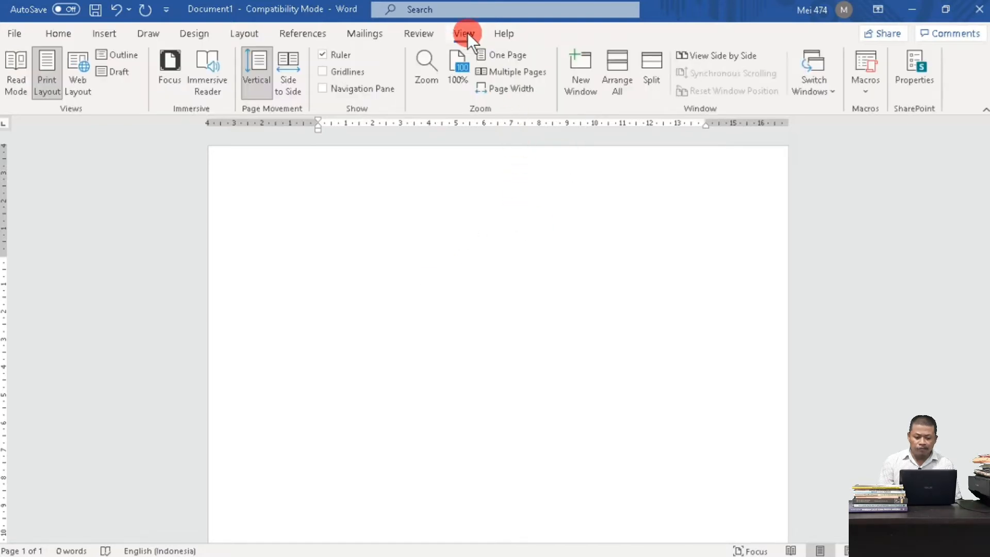
click(321, 89)
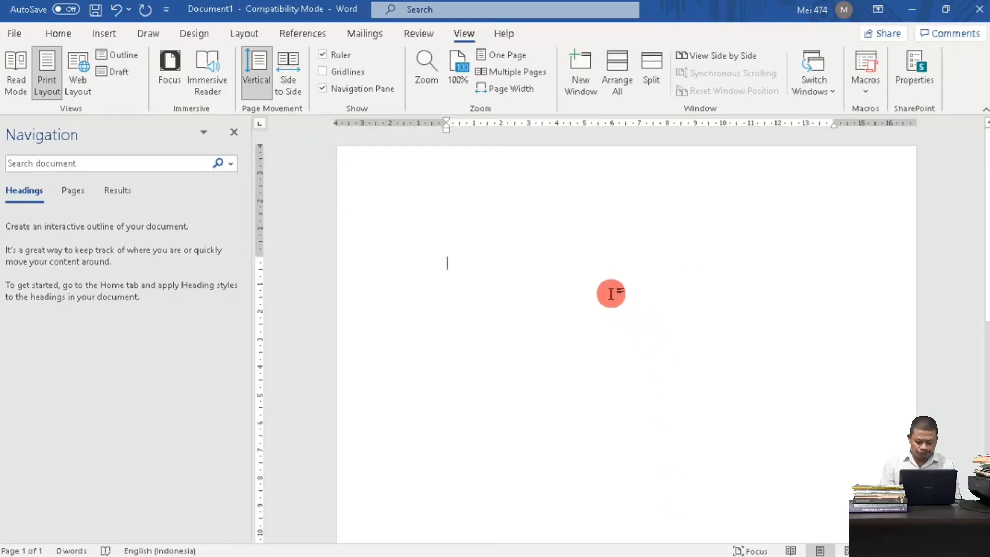
Step: Copy the entire cover page, including the logo, from CONTOH PROPOSAL.docx and paste it into the blank Document1
key(super)
mouse_move(264, 547)
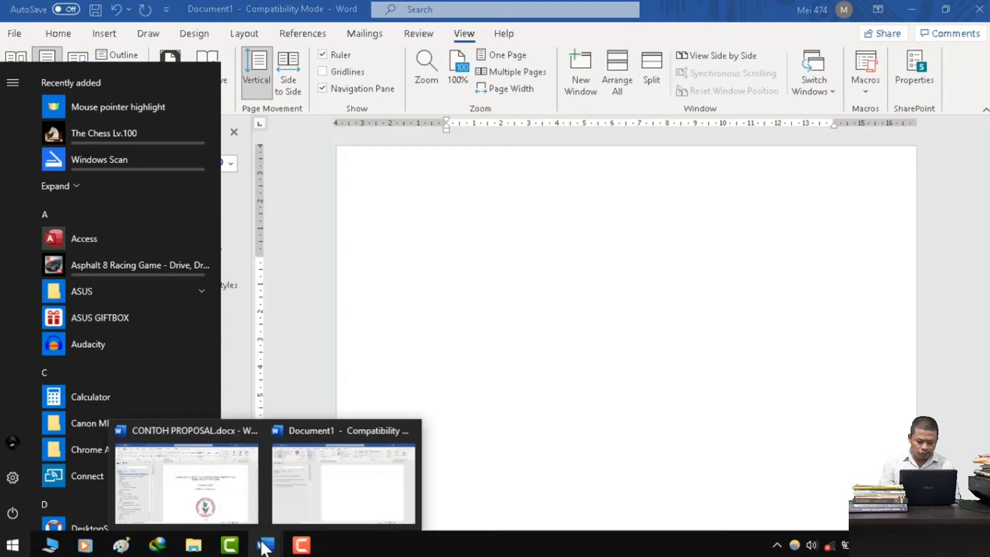
click(216, 495)
drag(416, 236, 675, 504)
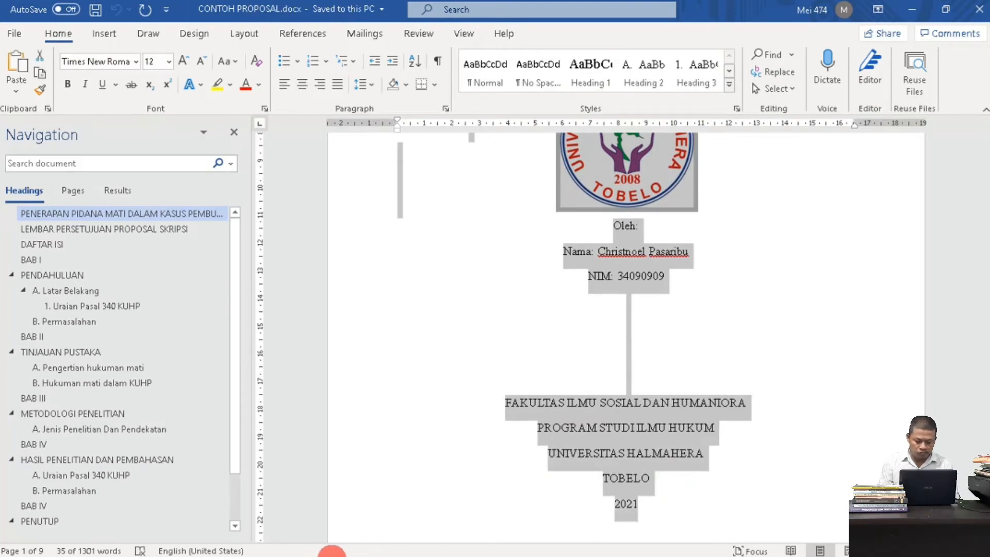
key(super)
mouse_move(265, 545)
click(327, 503)
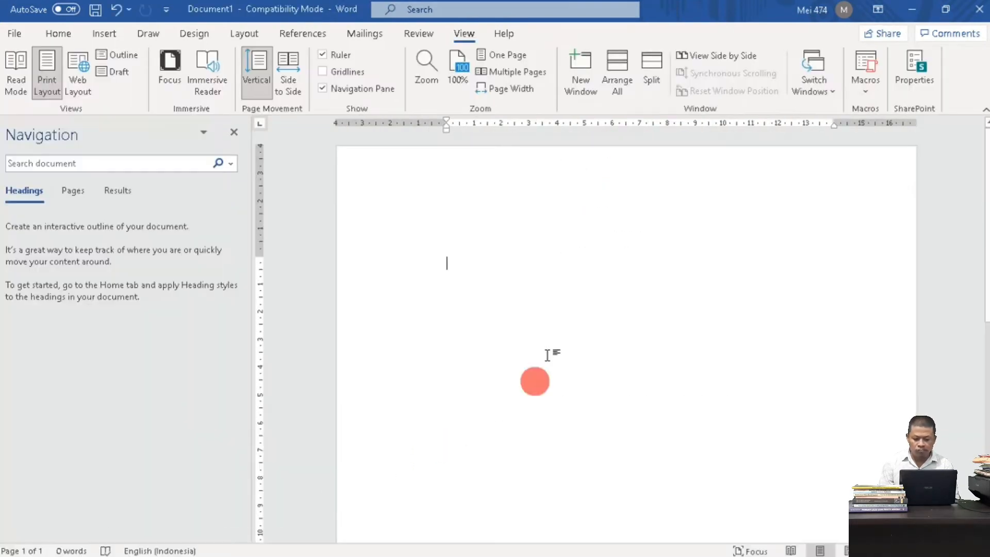
key(ctrl+v)
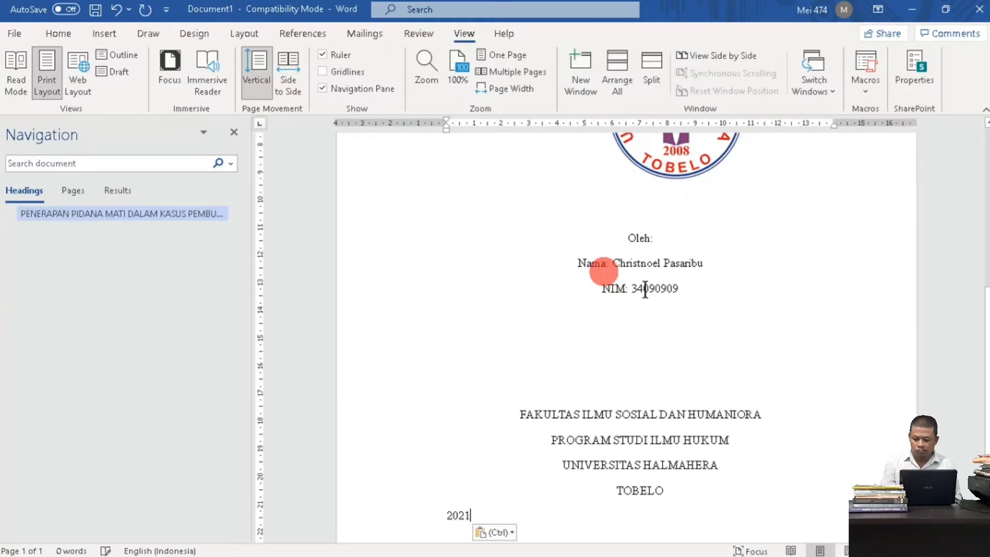
Step: Clear the formatting of the two-line title "PENERAPAN PIDANA MATI DALAM KASUS PEMBUNUHAN MENURUT KITAB UNDANG-UNDANG HUKUM PIDANA"
scroll(592, 268, up, 5)
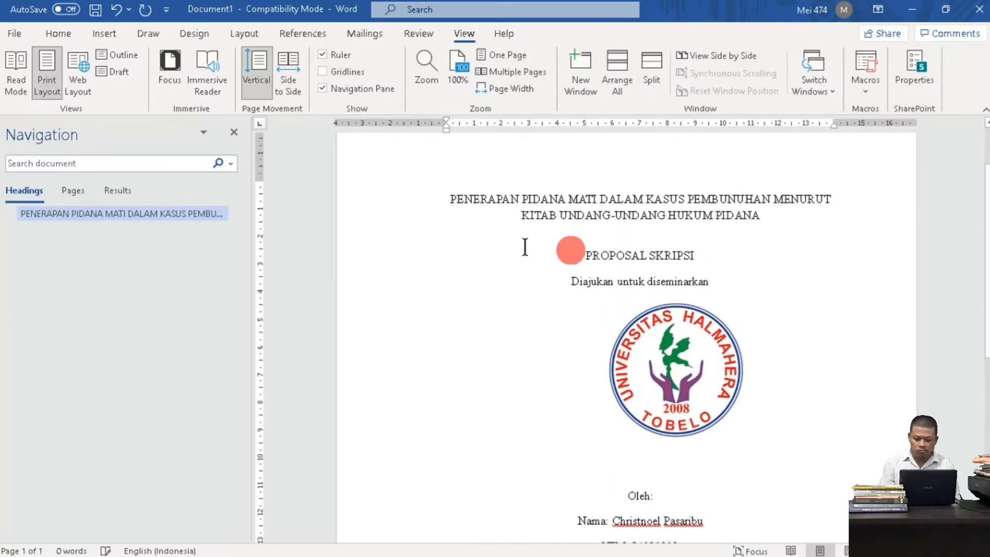
drag(762, 216, 422, 186)
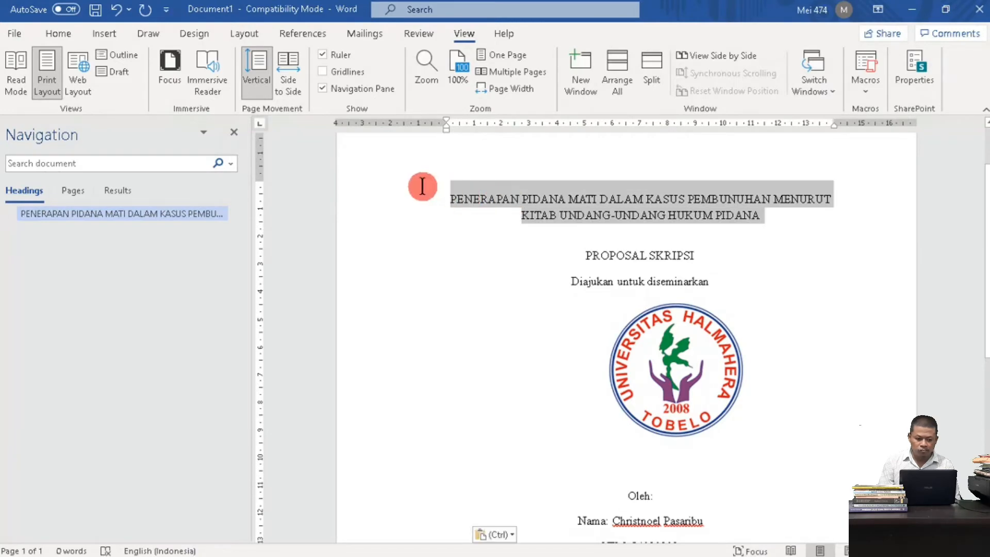
click(57, 33)
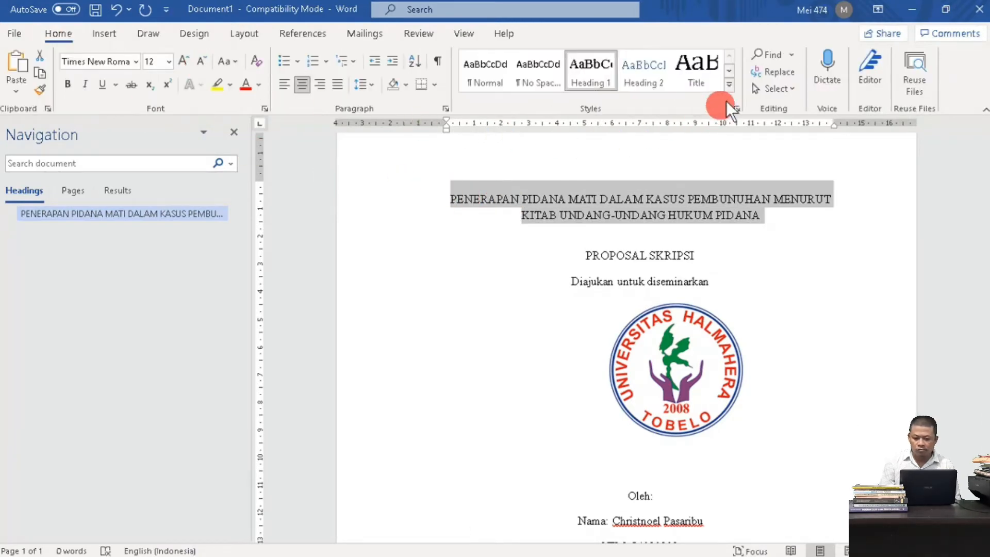
click(729, 86)
click(551, 252)
click(856, 308)
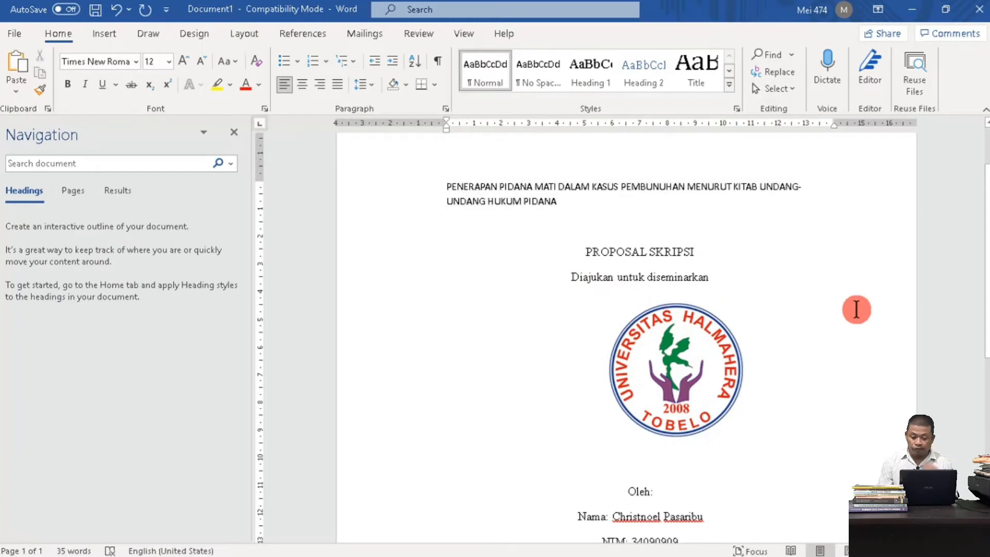
Step: Center the year 2021 at the end of the cover page and ignore both spelling flags in the student's name
drag(985, 247, 985, 401)
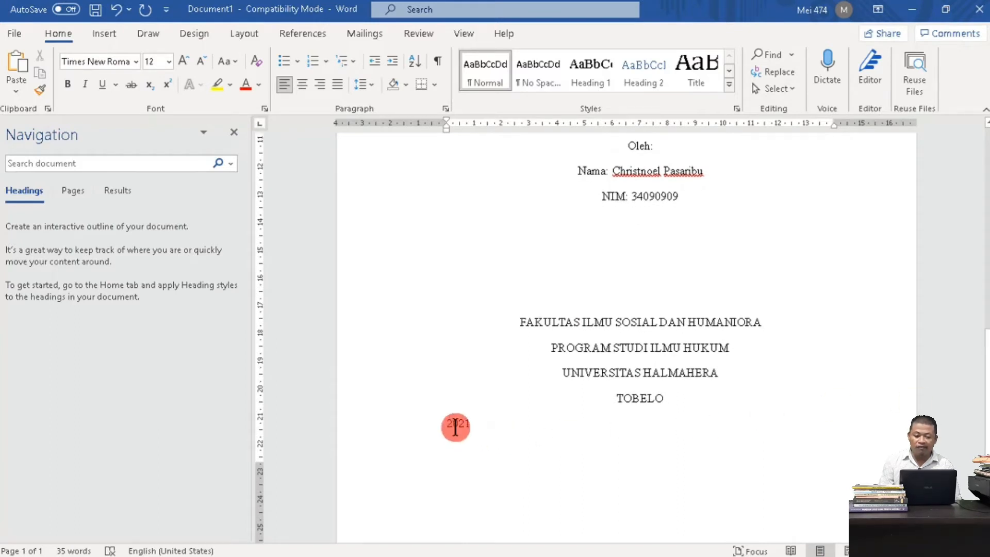
click(302, 90)
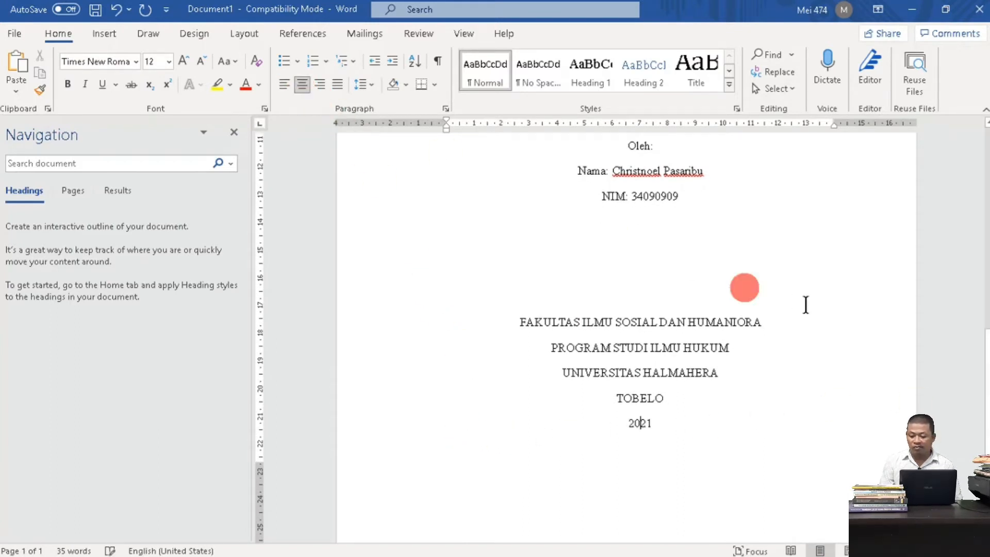
drag(986, 335, 985, 254)
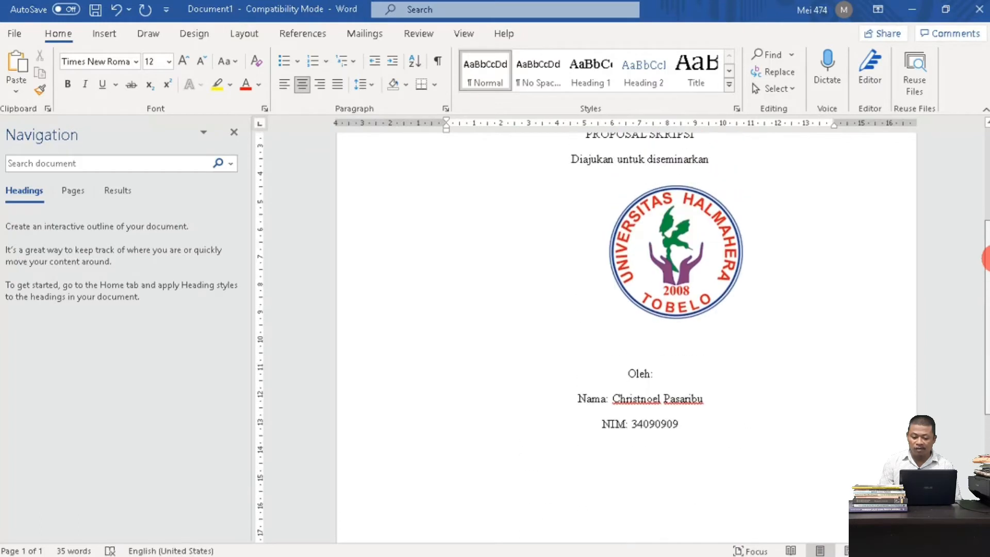
right_click(634, 399)
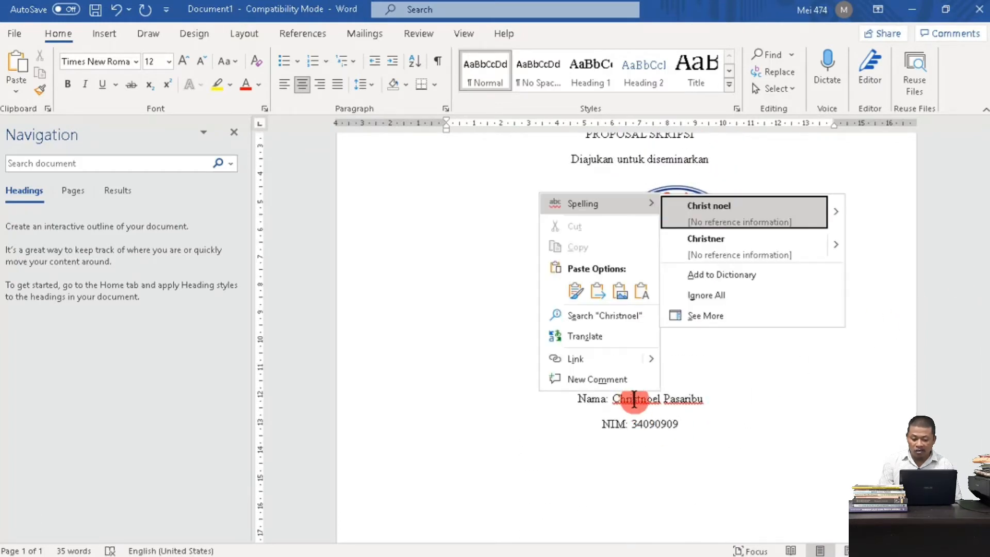
click(728, 296)
right_click(688, 398)
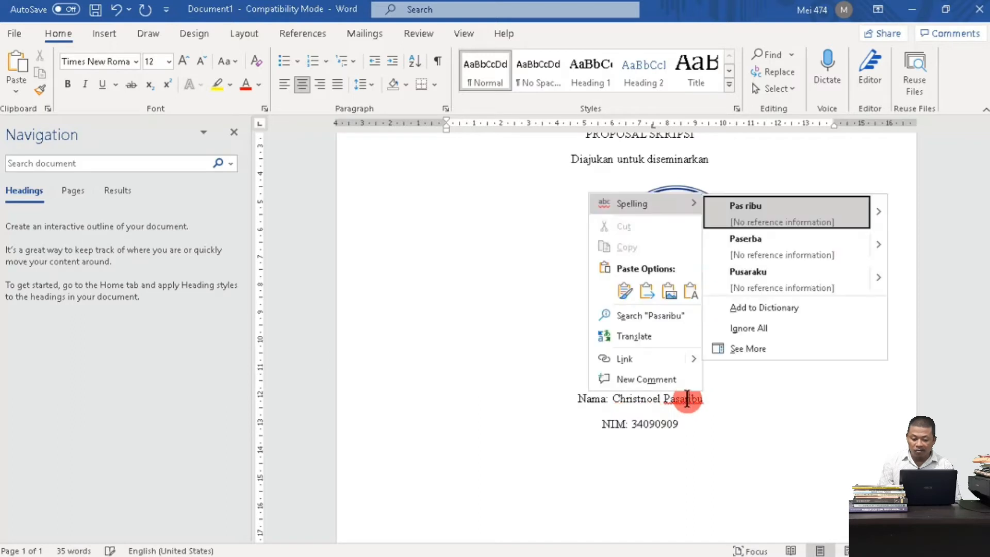
click(767, 324)
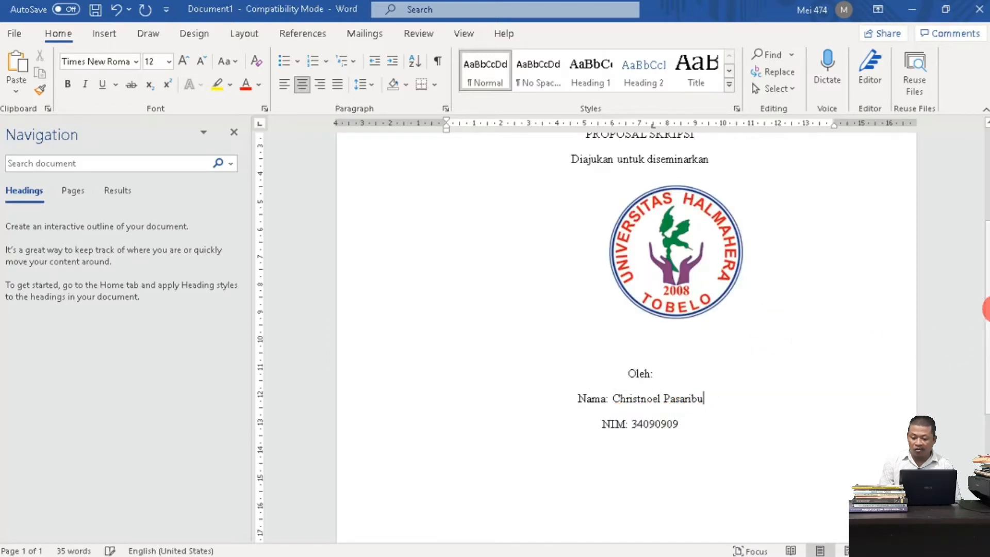
Step: Apply the Heading 1 style to the full thesis title at the top of the cover page
drag(988, 304, 988, 226)
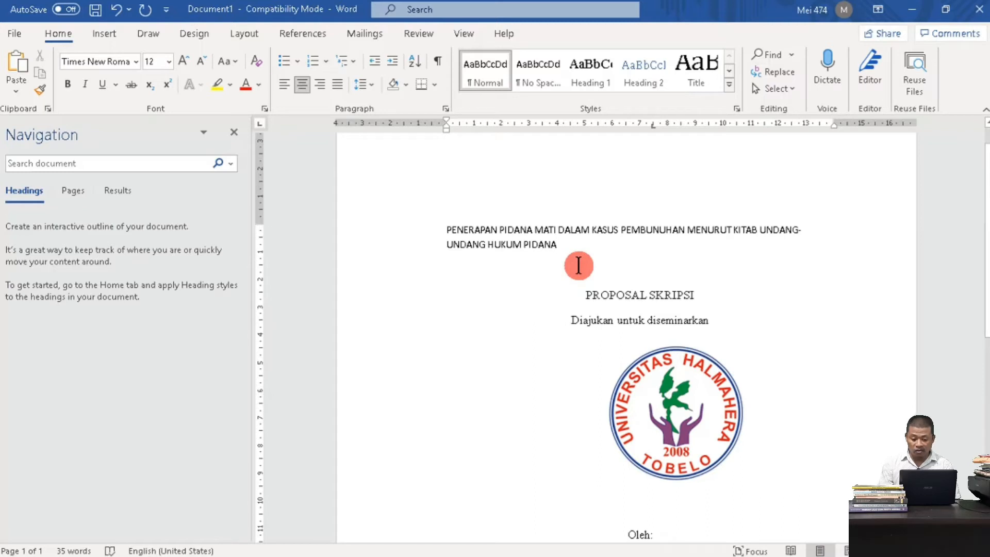
click(595, 239)
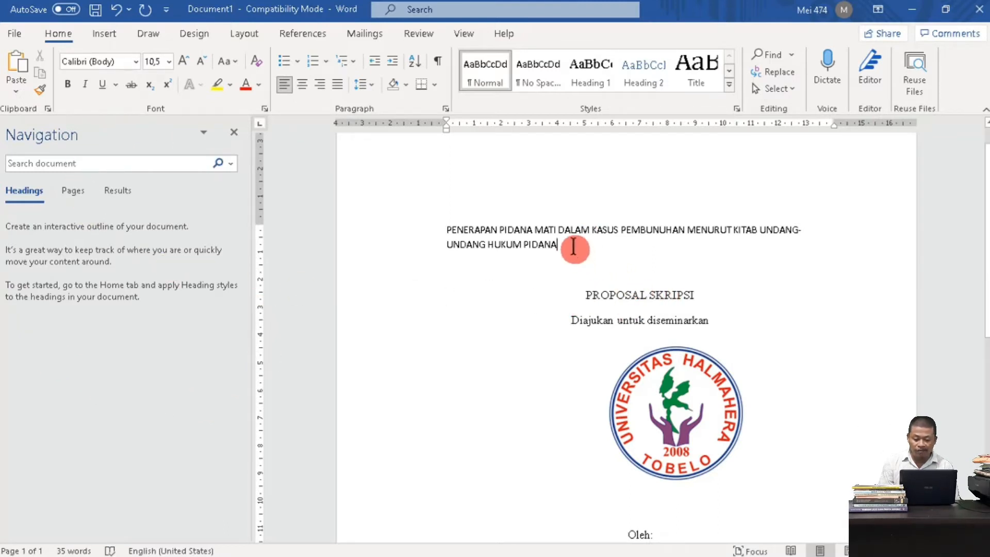
drag(574, 246, 448, 230)
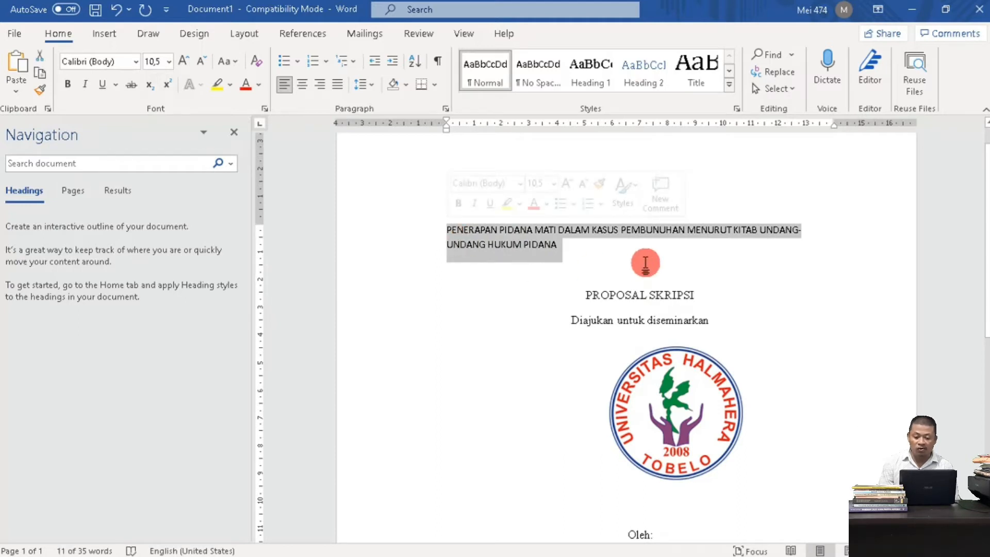
click(585, 79)
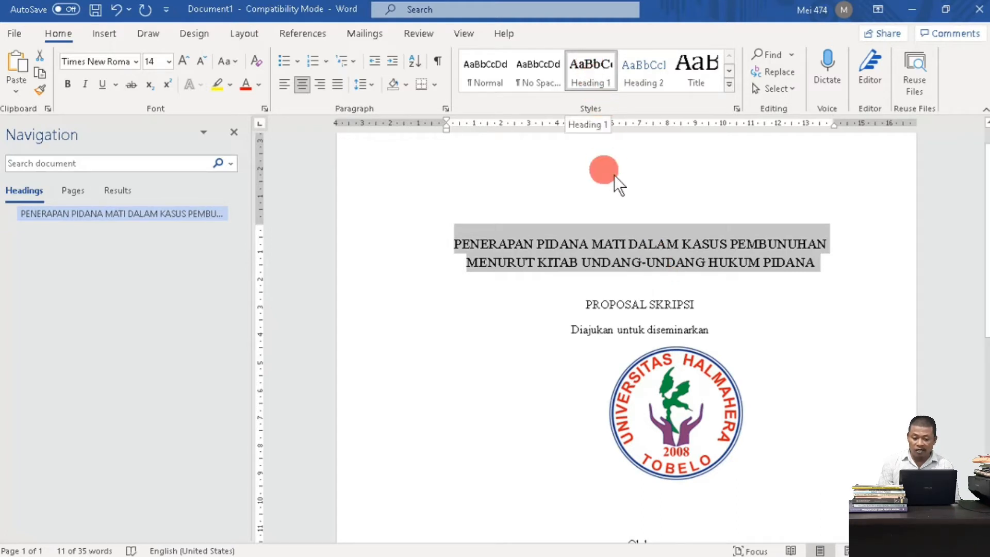
Step: Modify the Heading 1 style to Times New Roman, 14 pt, black Text 1 color and centered alignment
right_click(588, 72)
click(647, 104)
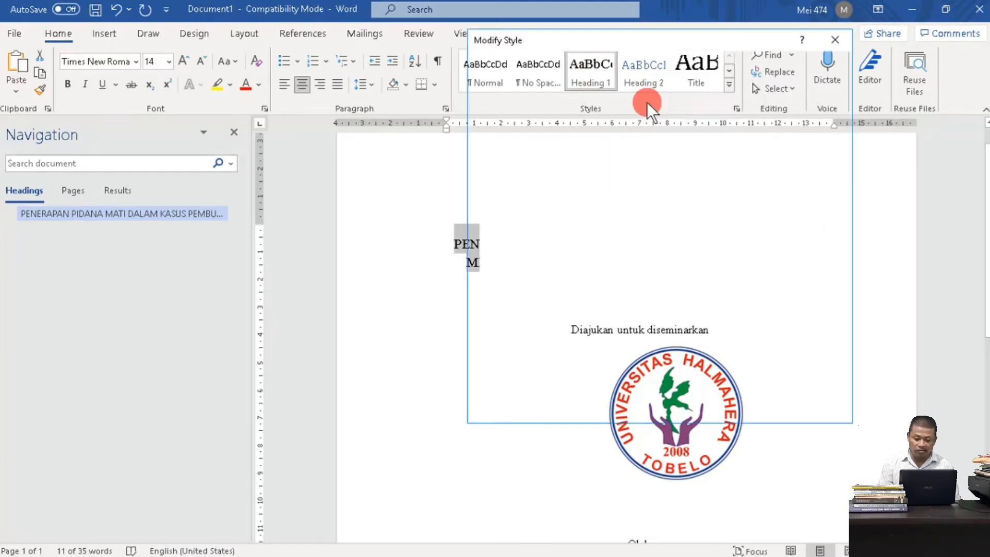
drag(632, 35, 577, 42)
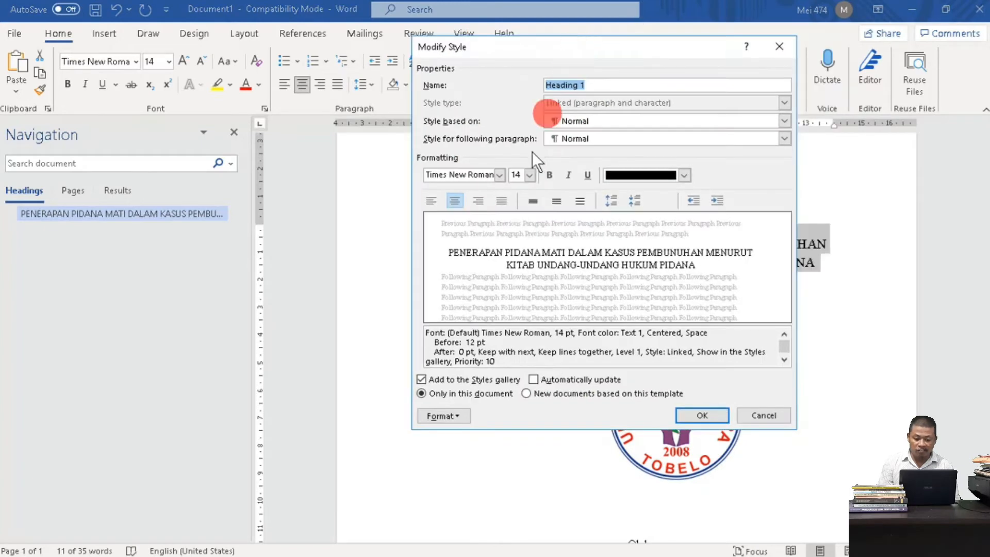
click(499, 174)
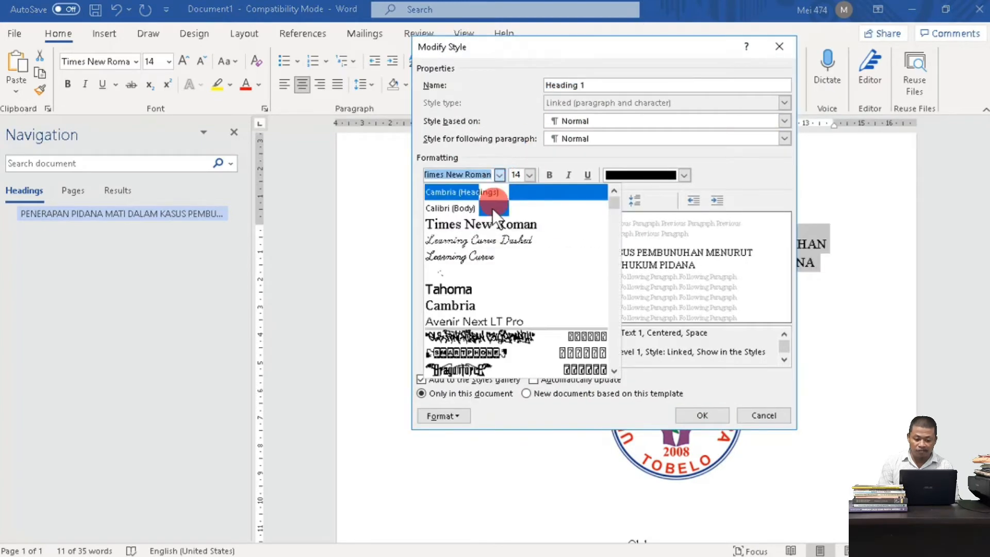
click(489, 224)
click(528, 175)
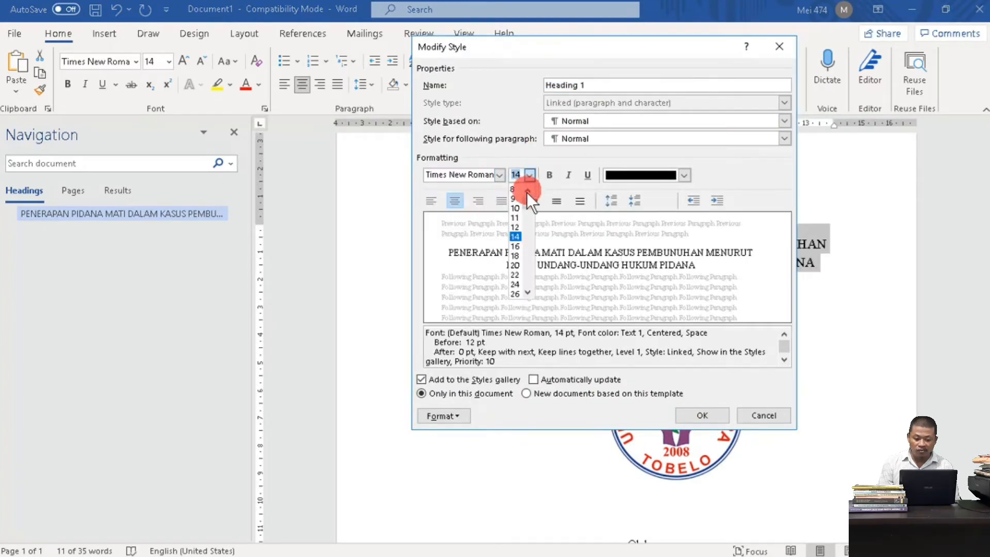
click(515, 236)
click(683, 176)
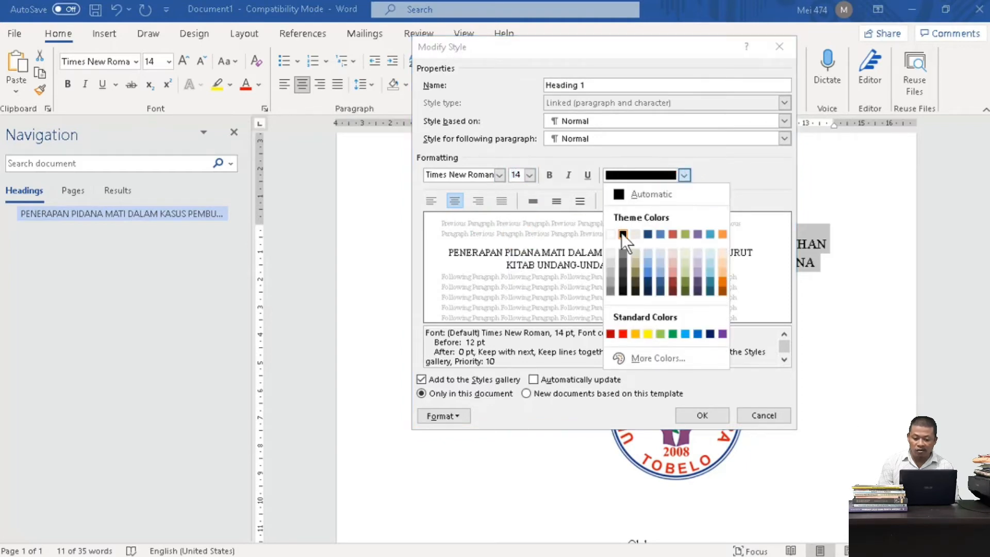
click(620, 233)
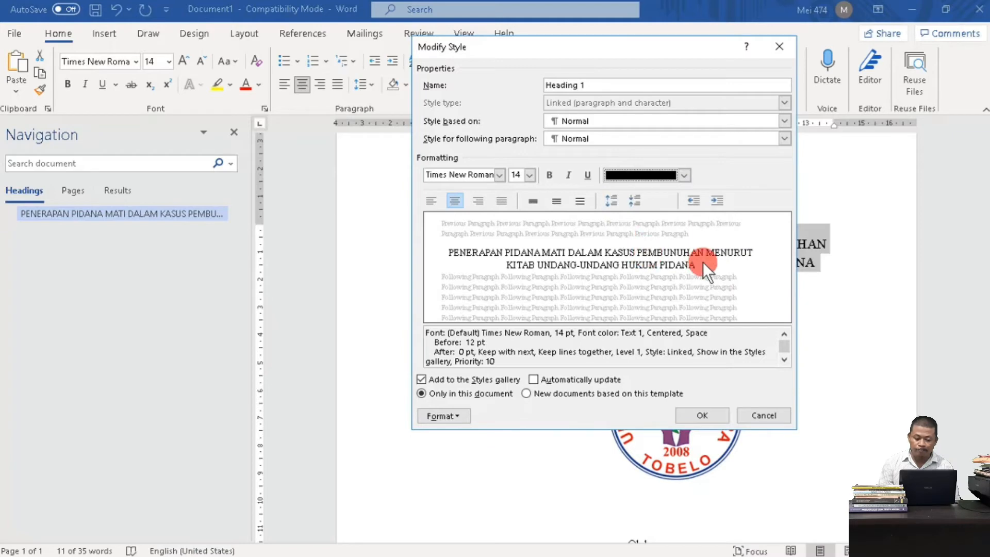
click(454, 202)
click(452, 199)
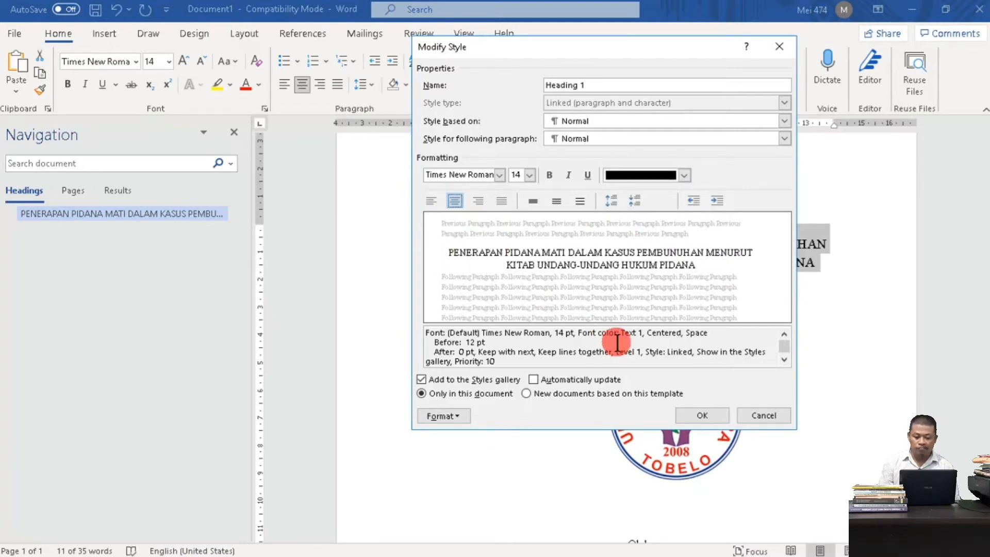
click(702, 415)
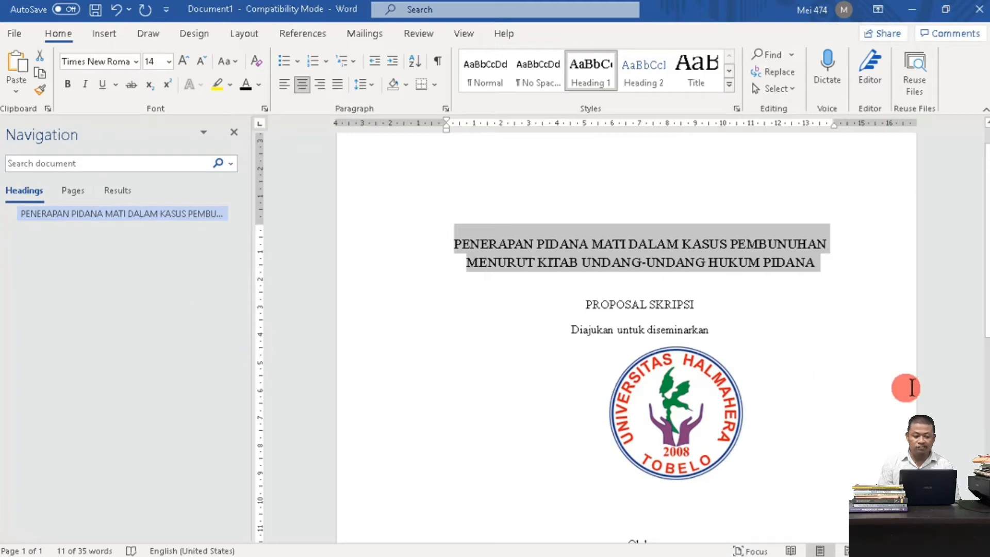
drag(988, 226, 988, 418)
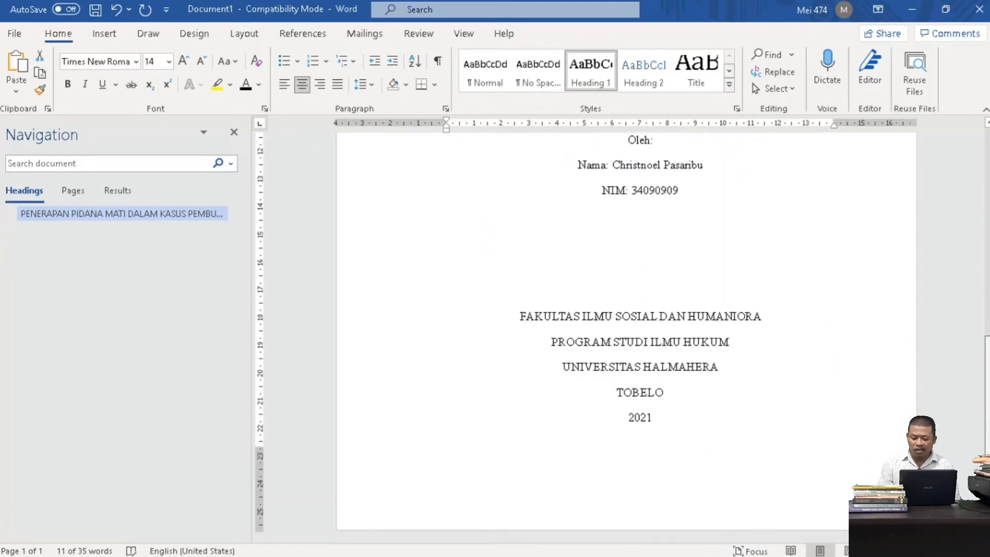
click(667, 412)
key(ctrl+Return)
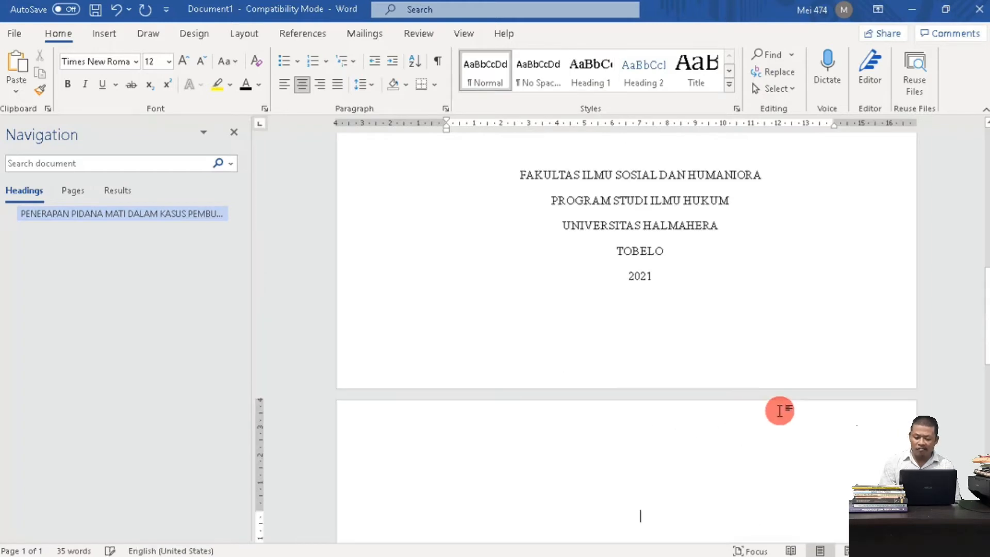
key(BackSpace)
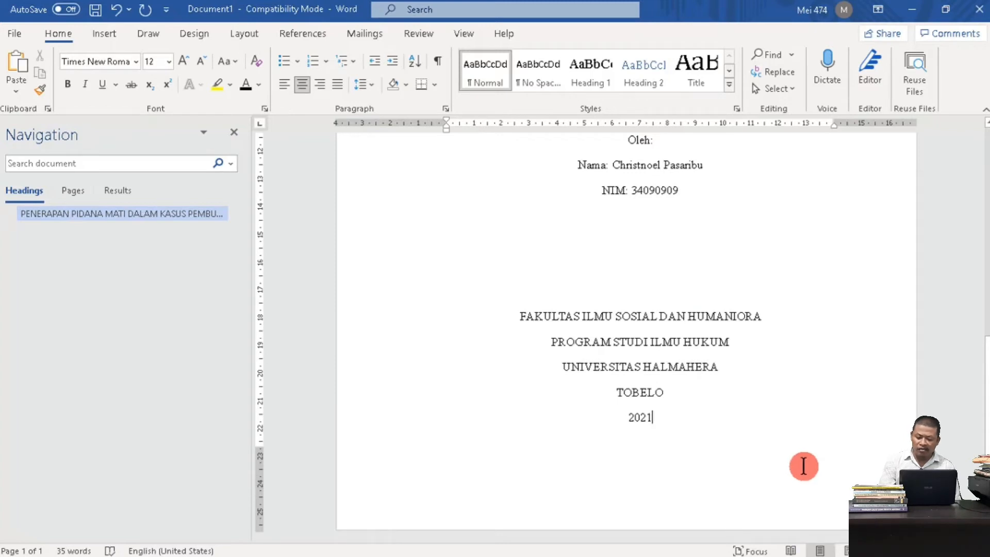
key(ctrl+Return)
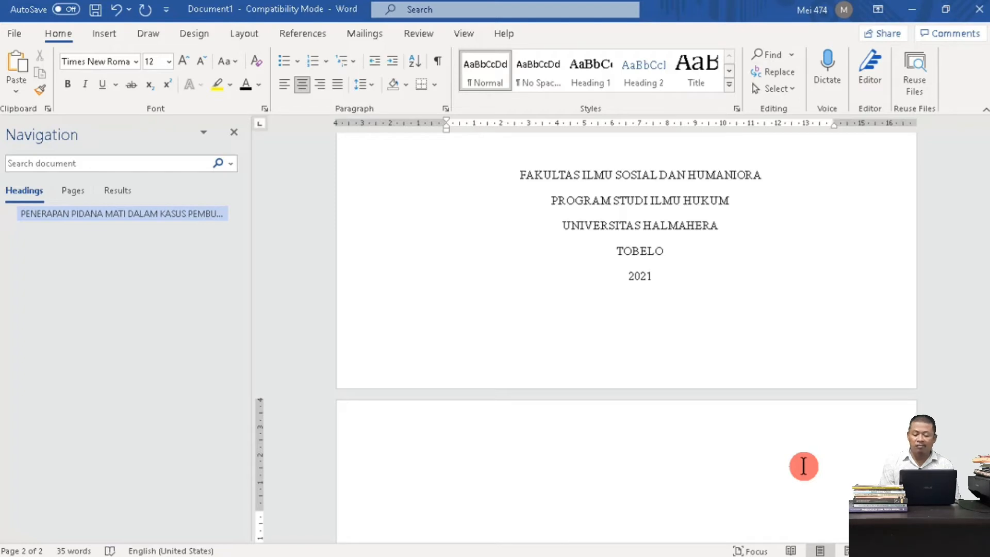
click(662, 277)
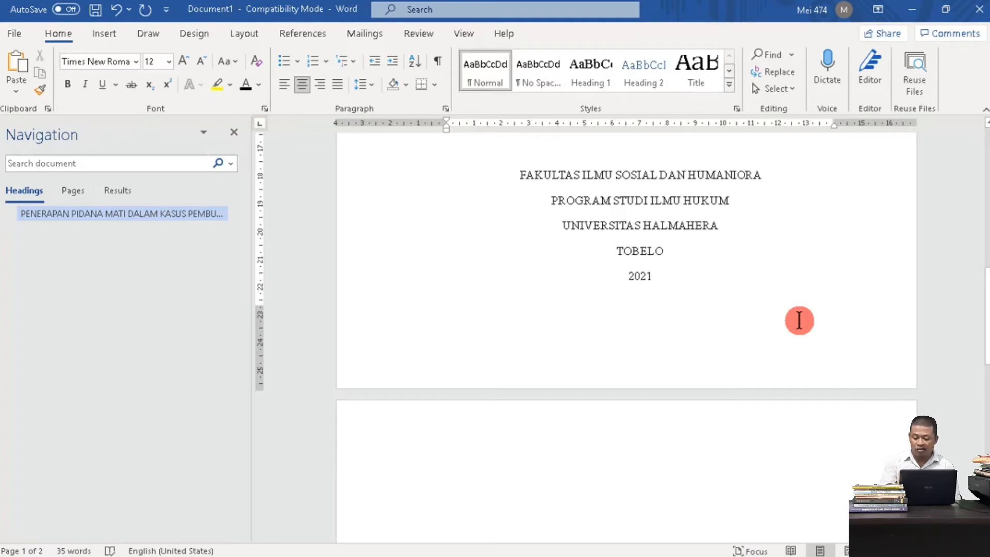
scroll(799, 321, up, 3)
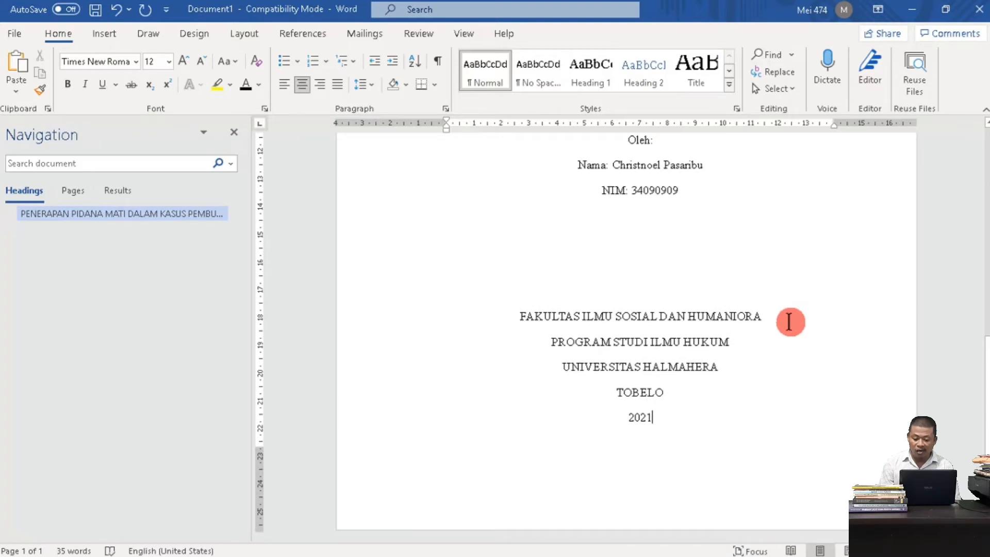
scroll(985, 430, up, 4)
scroll(902, 436, down, 4)
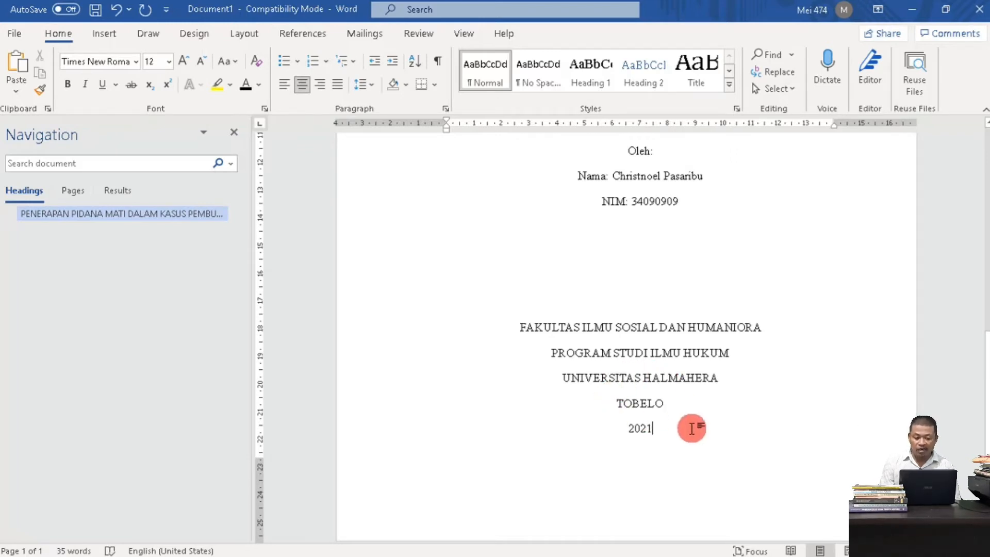
Step: Insert a page break after the year 2021 at the end of the cover page
click(248, 35)
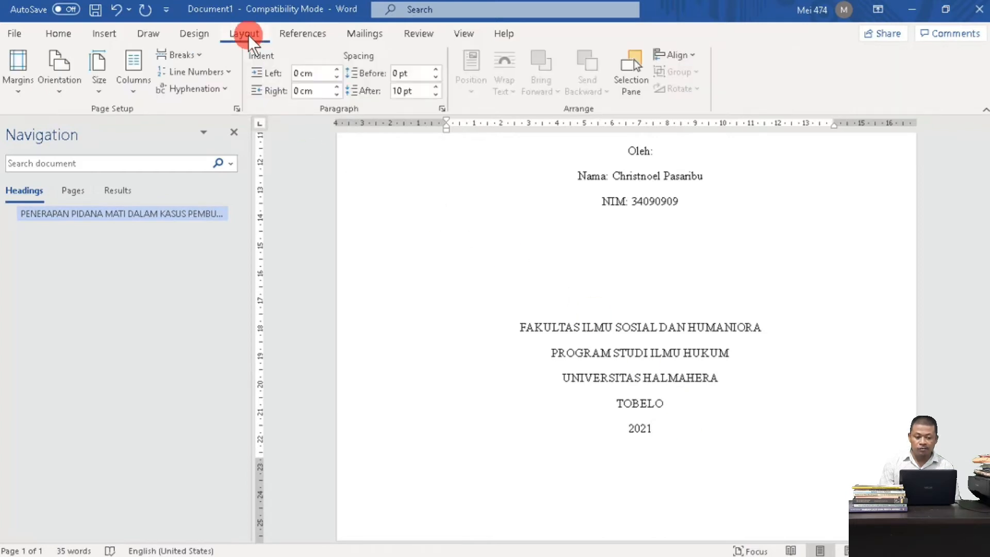
click(193, 57)
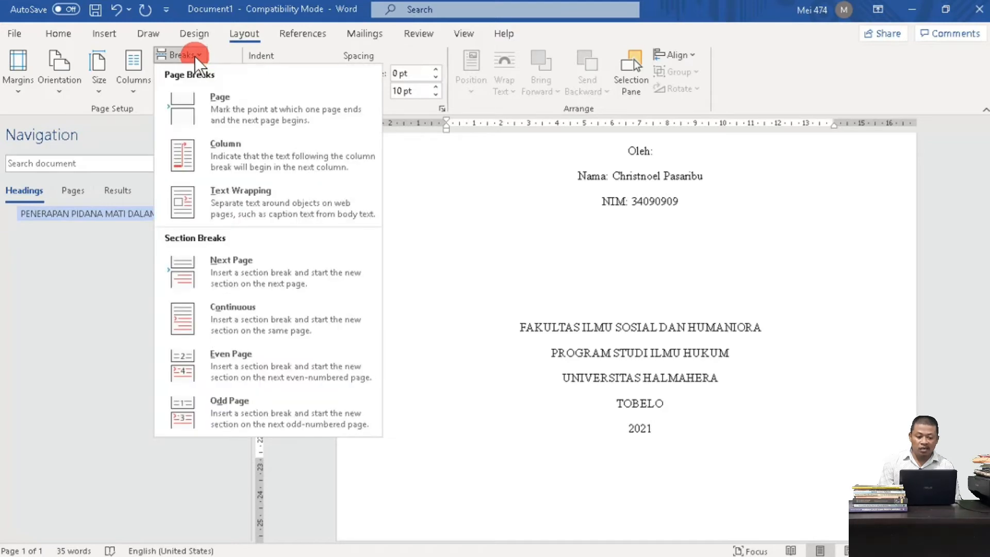
click(224, 111)
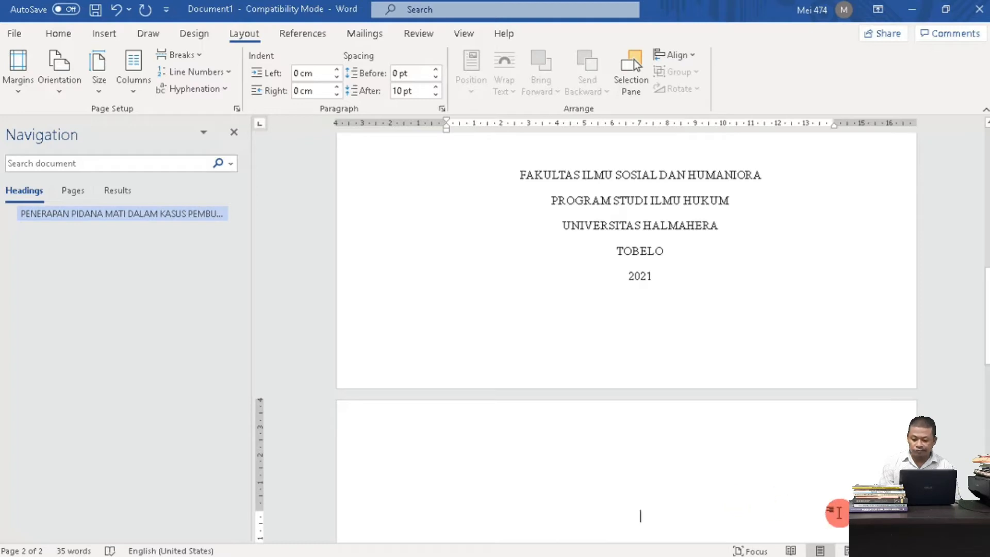
drag(984, 299, 984, 324)
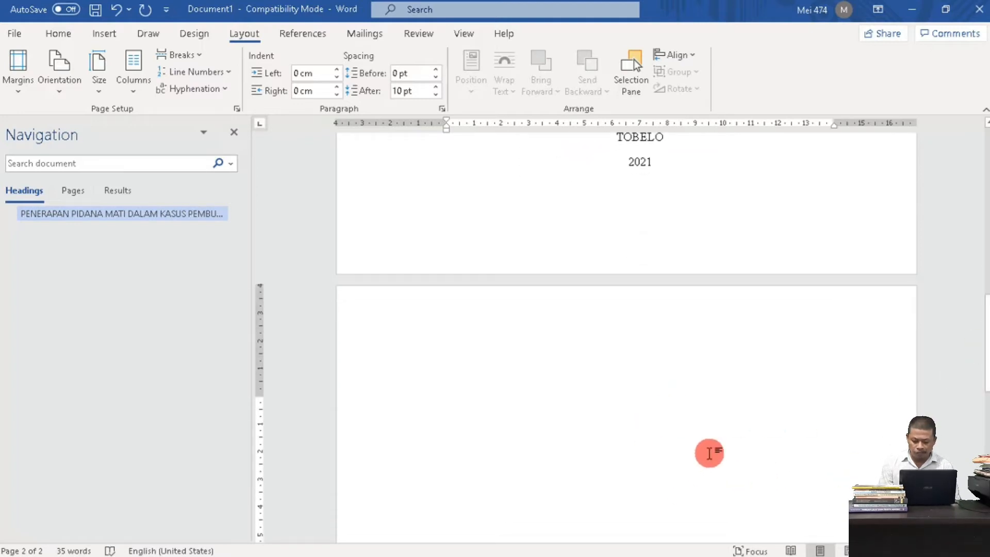
Step: Switch to CONTOH PROPOSAL.docx and clear the formatting of the heading "LEMBAR PERSETUJUAN PROPOSAL SKRIPSI"
key(super)
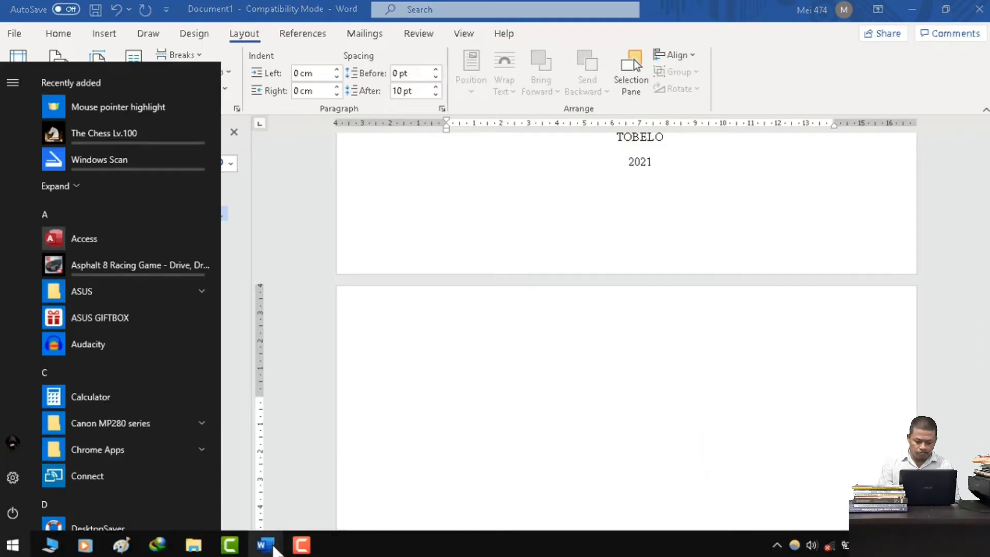
mouse_move(266, 545)
click(239, 487)
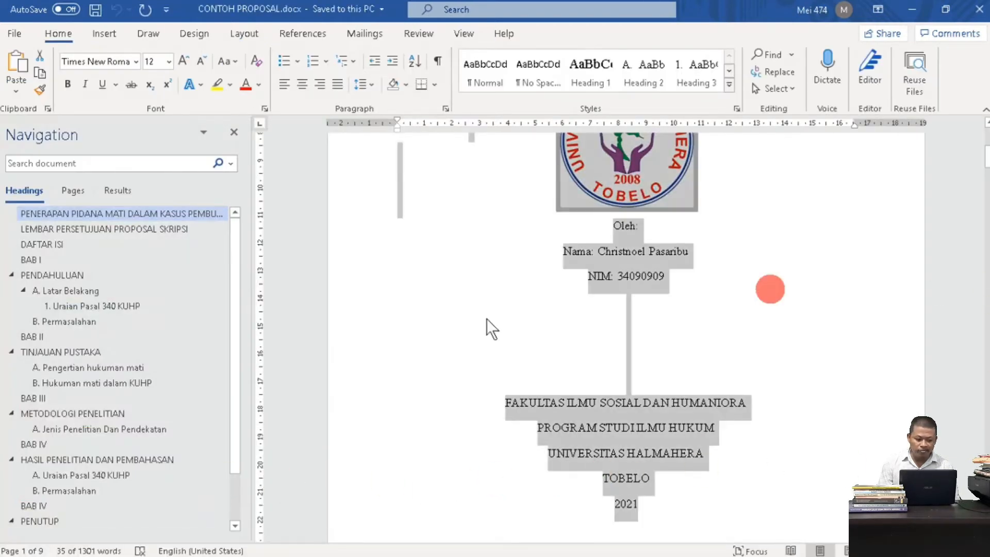
click(119, 229)
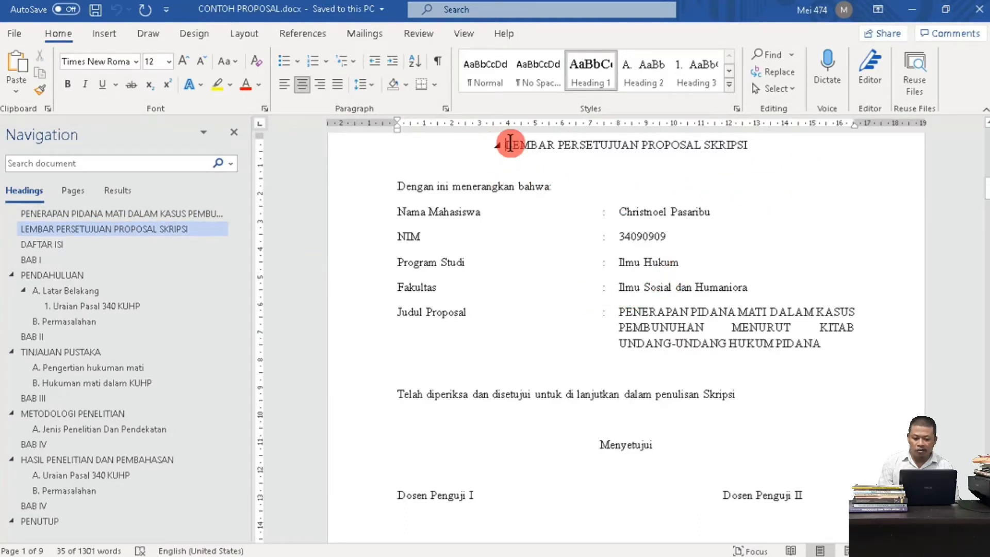
drag(506, 148, 797, 153)
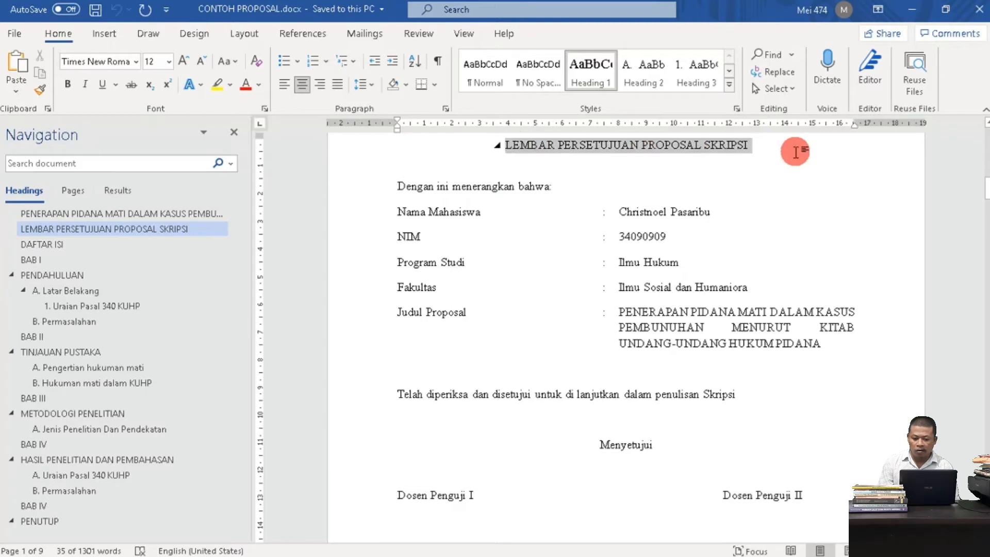
click(729, 85)
click(532, 247)
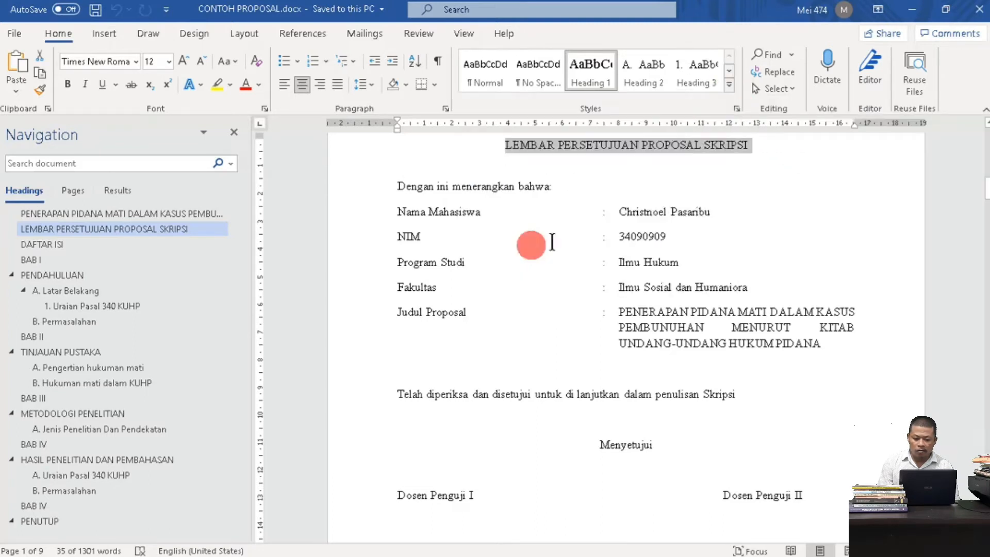
Step: Copy the whole approval sheet, from its heading to the last signatory's name, and paste it onto page 2 of Document1
click(675, 189)
mouse_move(393, 146)
mouse_down()
mouse_move(497, 298)
mouse_move(568, 552)
mouse_move(709, 453)
mouse_move(711, 407)
mouse_up()
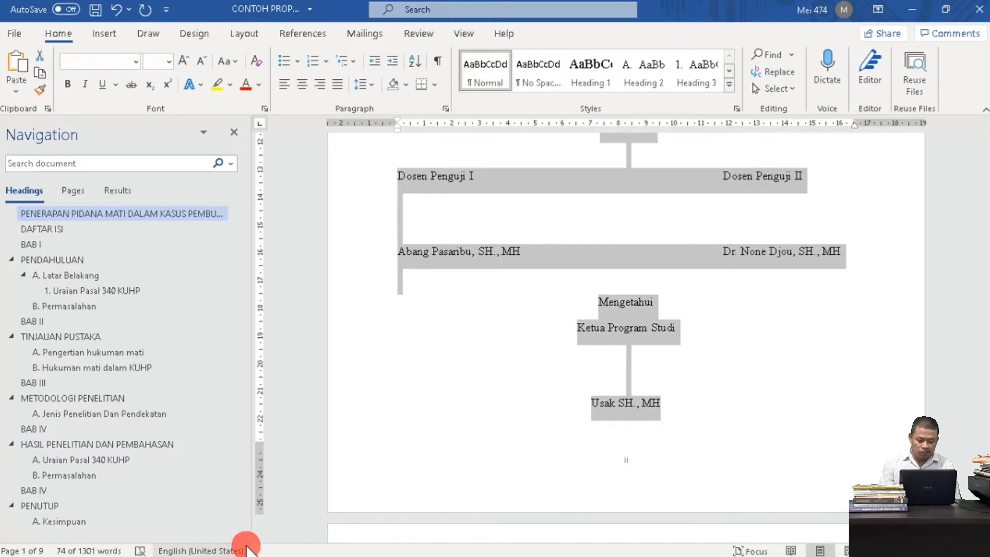
key(super)
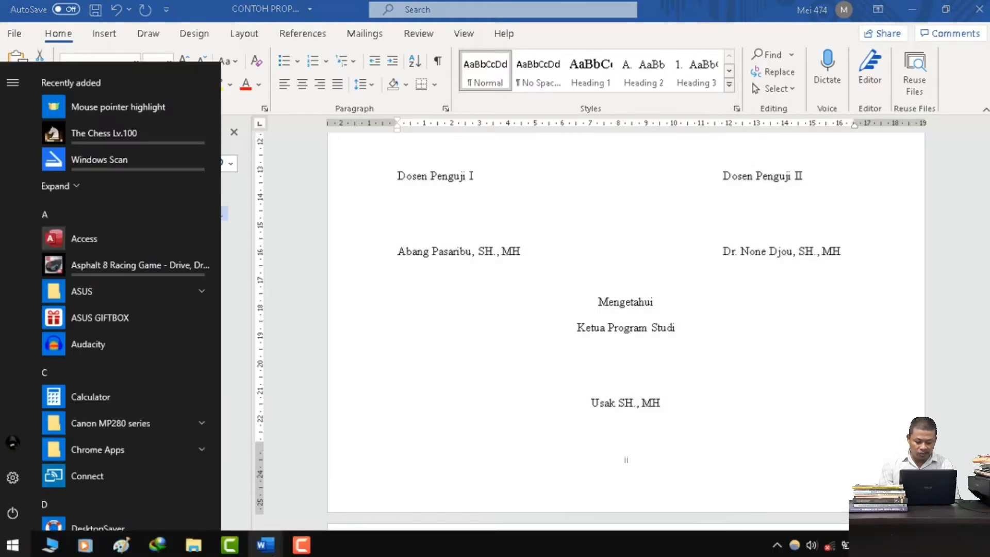
mouse_move(264, 547)
click(371, 504)
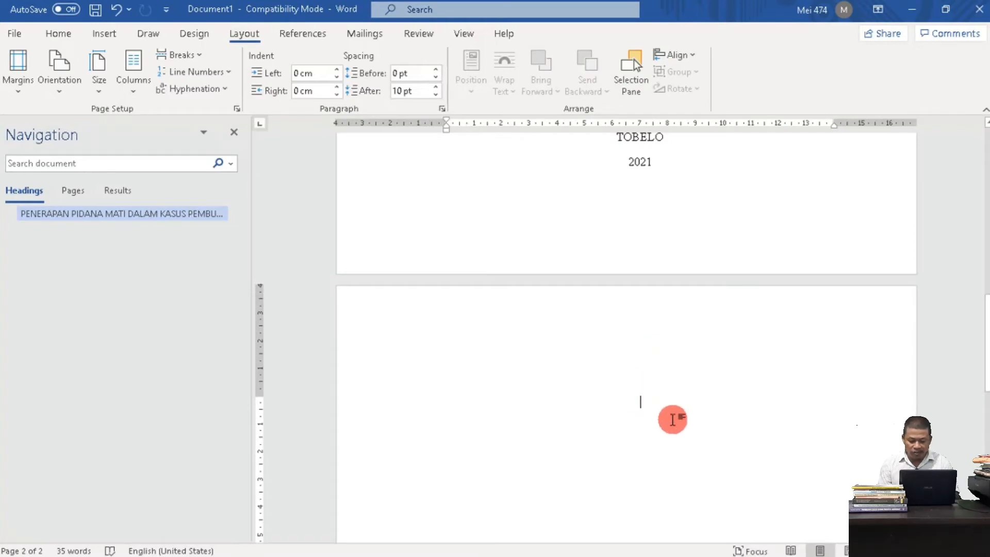
key(ctrl+v)
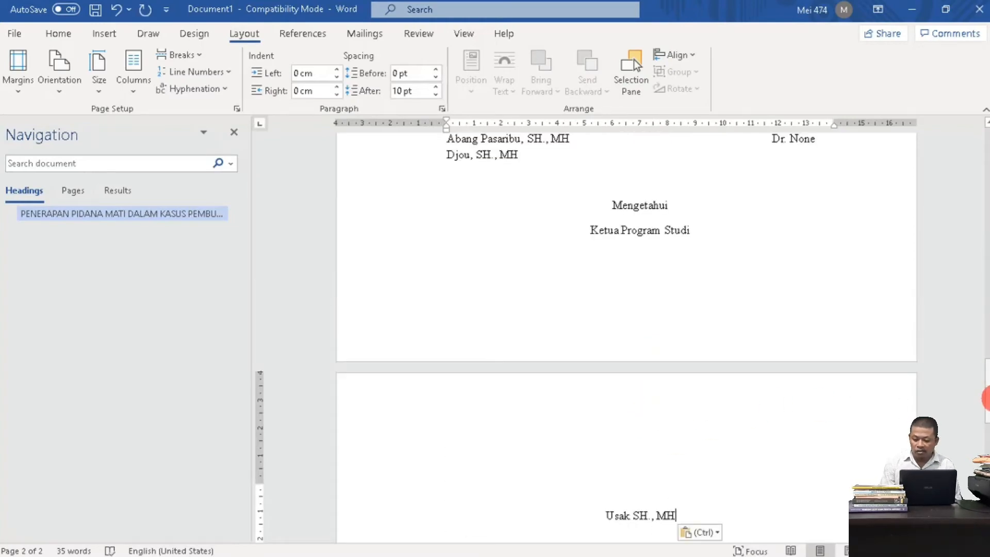
Step: Apply the Heading 1 style to the pasted title "LEMBAR PERSETUJUAN PROPOSAL SKRIPSI"
scroll(962, 362, up, 5)
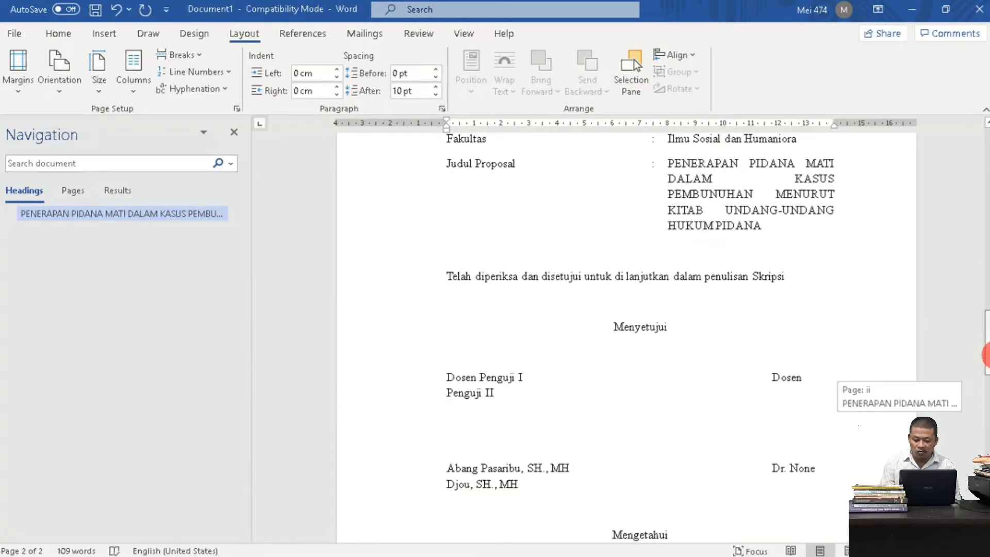
drag(985, 361, 987, 278)
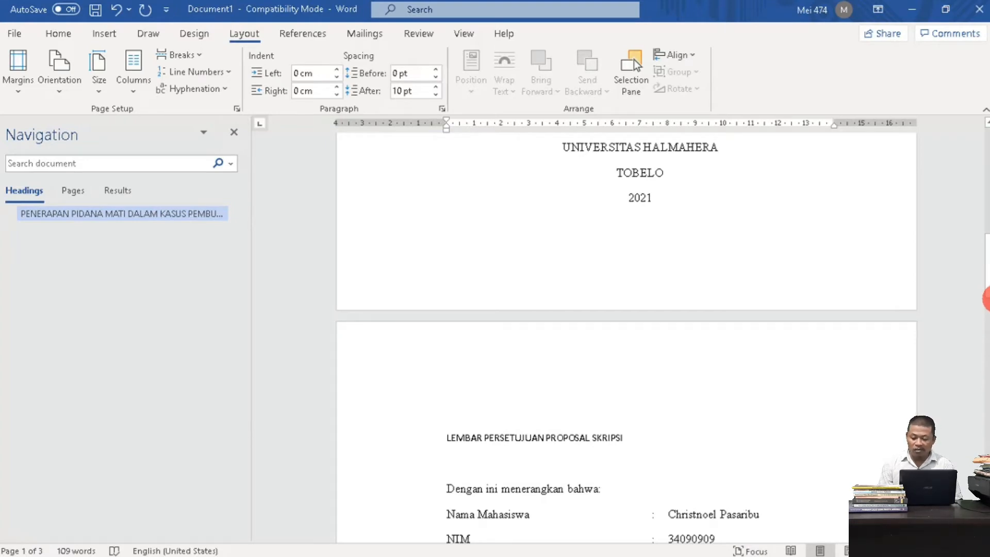
drag(985, 281, 986, 296)
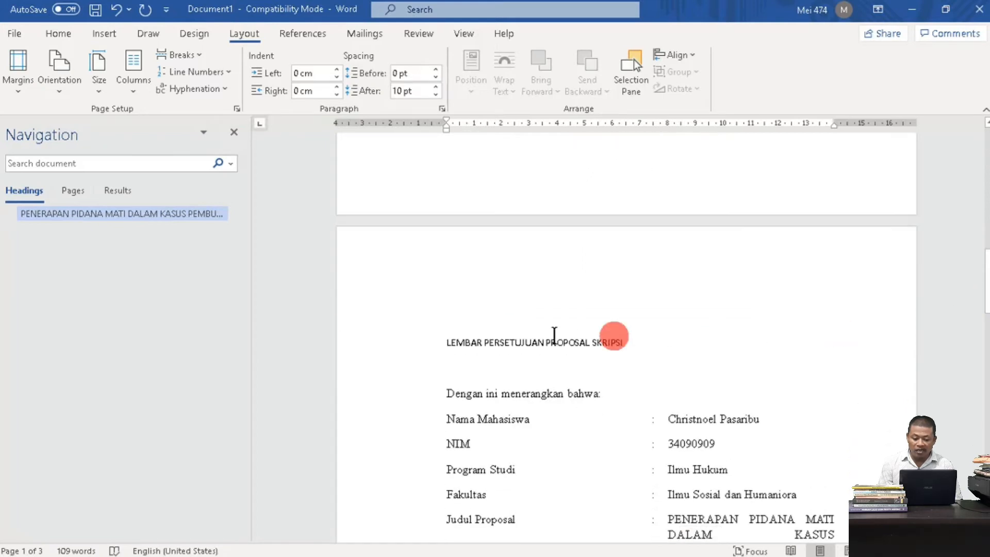
drag(446, 339, 633, 346)
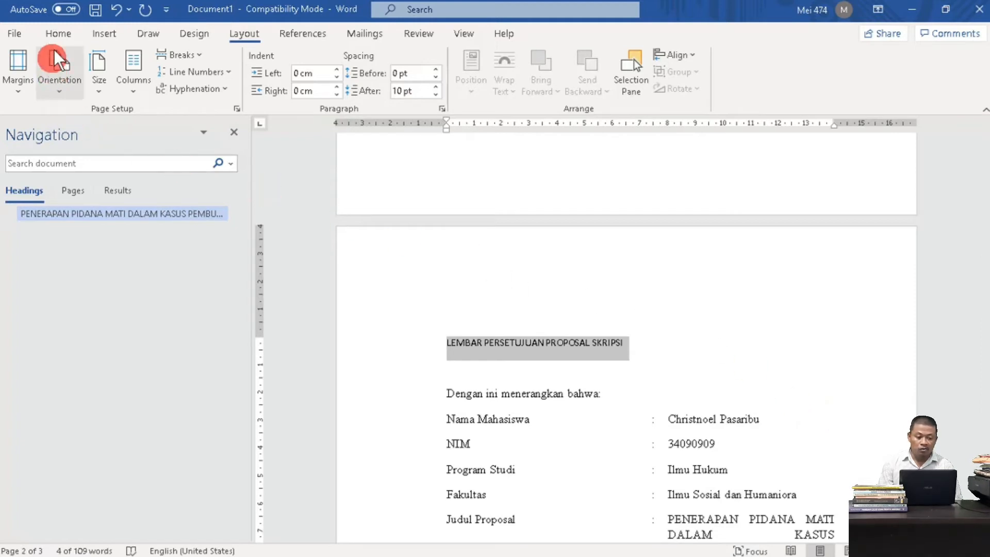
click(54, 34)
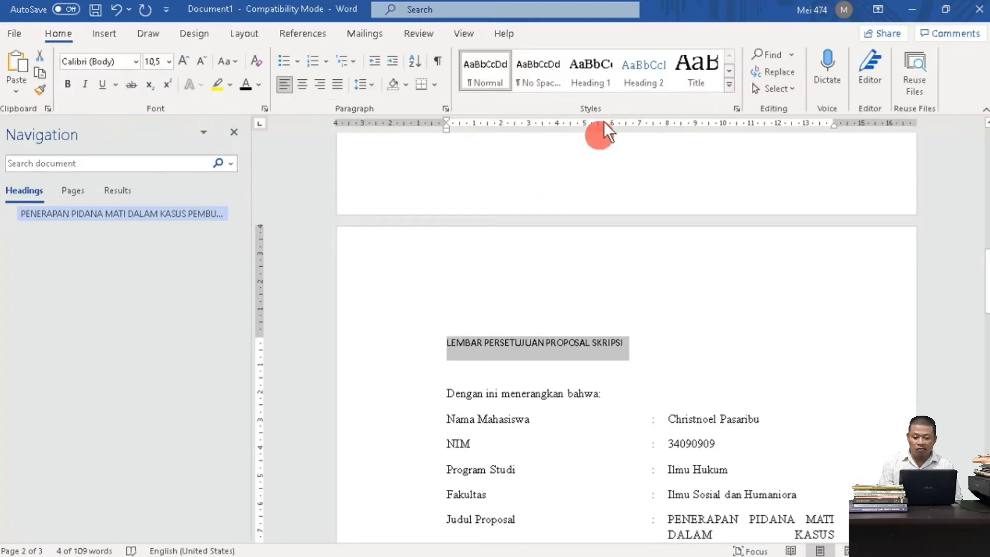
click(593, 70)
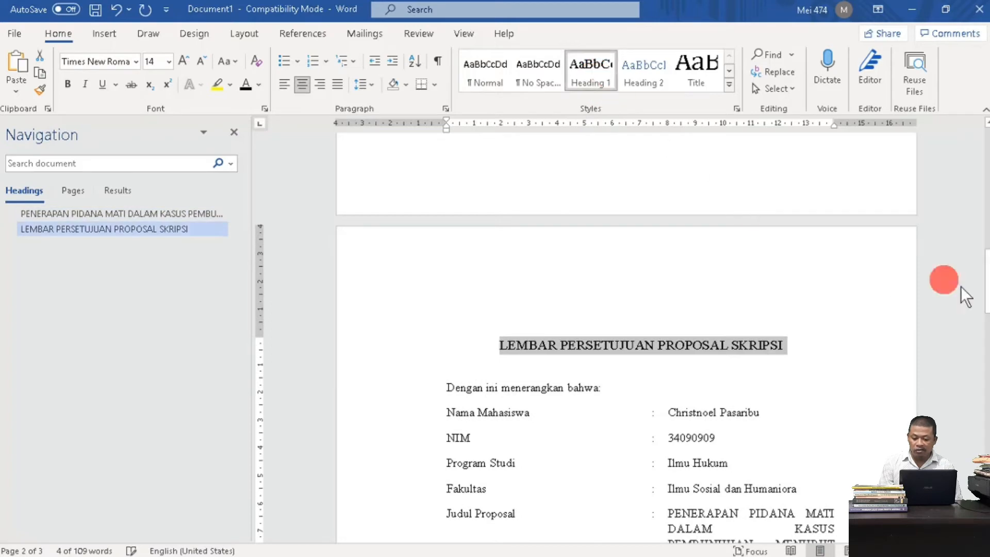
drag(985, 278, 985, 364)
click(672, 415)
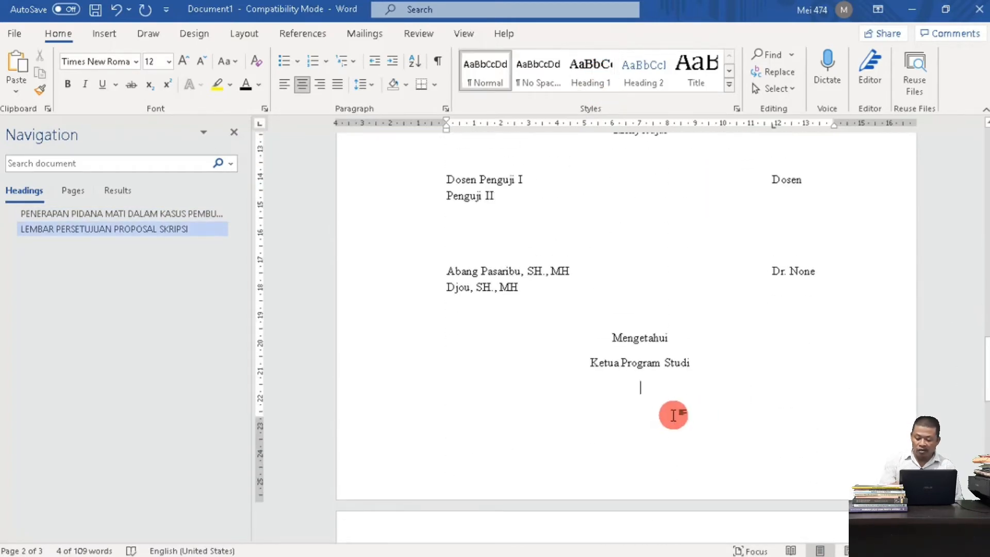
key(Delete)
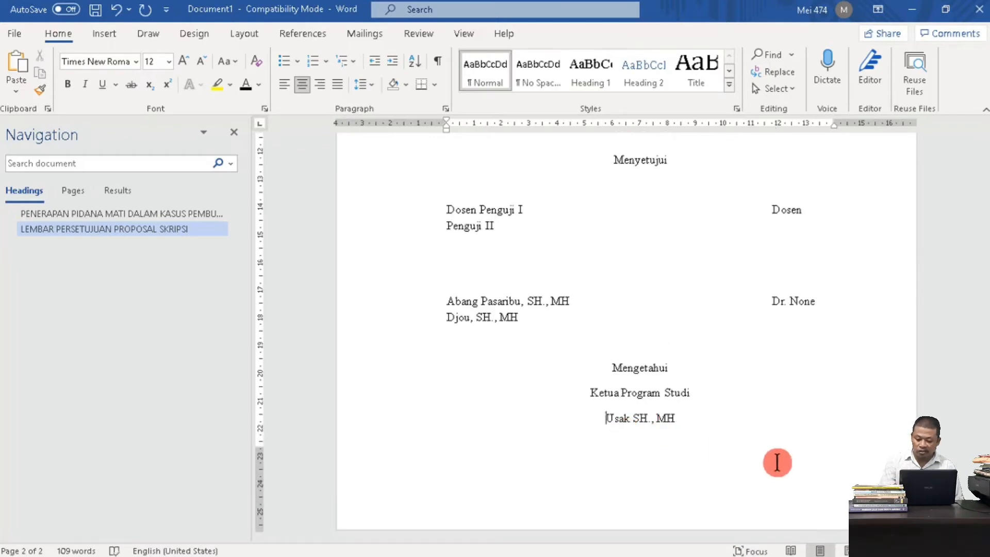
key(ctrl+z)
Step: Delete one blank line above the examiners' names and leave a single blank line above "Mengetahui" on the approval sheet
click(639, 198)
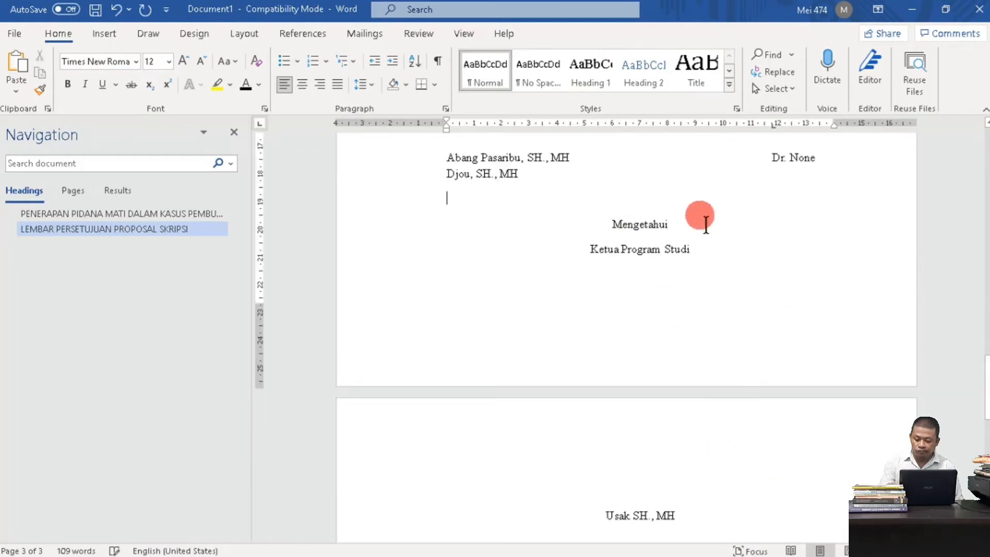
key(Delete)
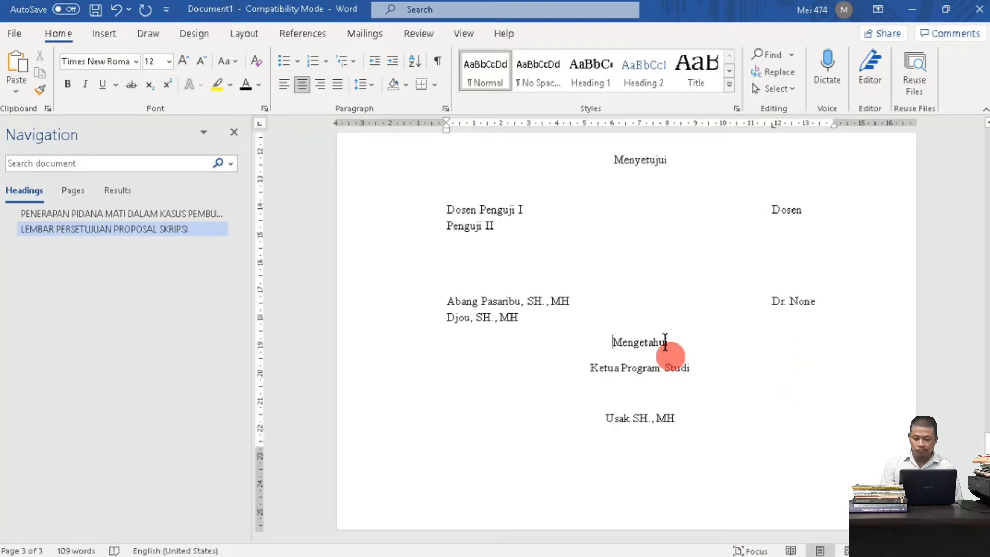
click(662, 262)
key(Delete)
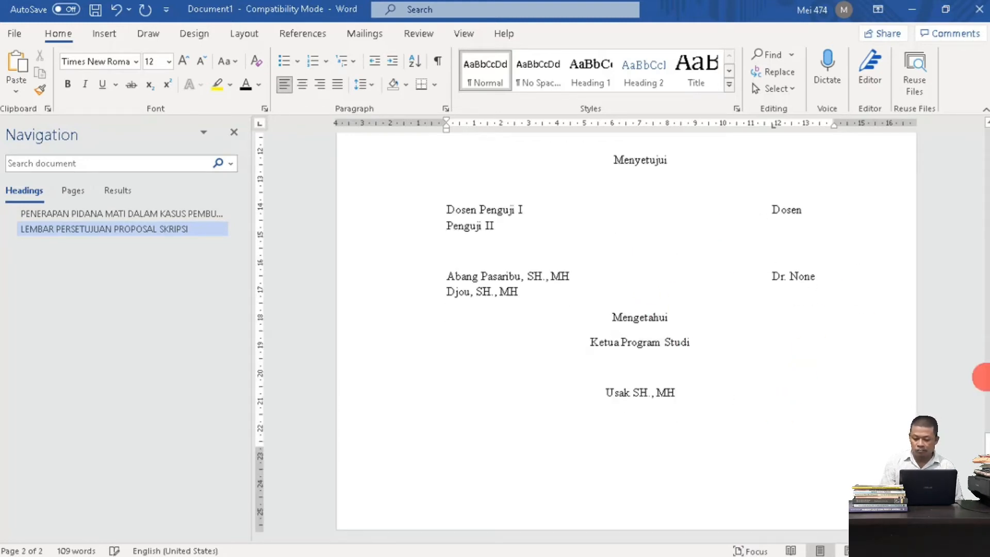
click(611, 314)
key(Return)
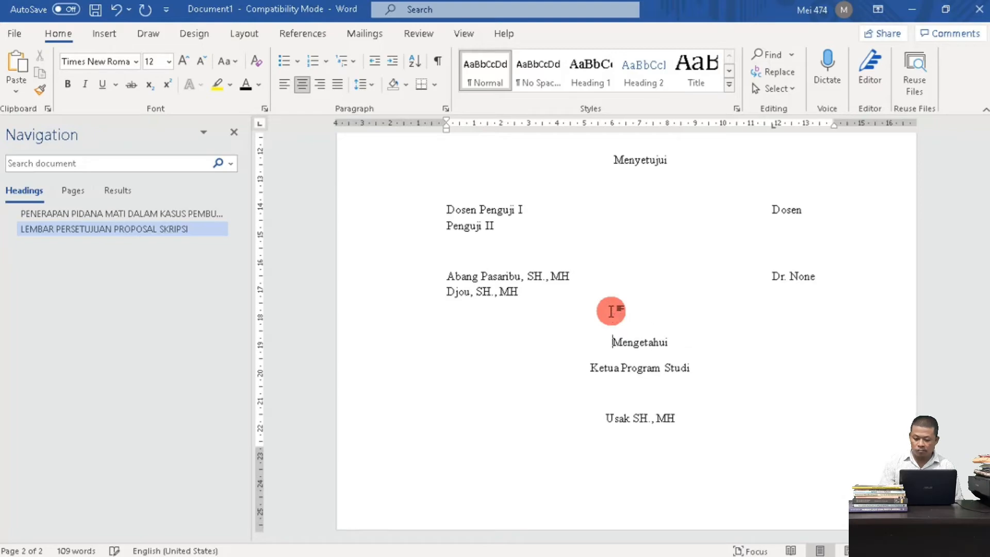
drag(988, 458, 986, 368)
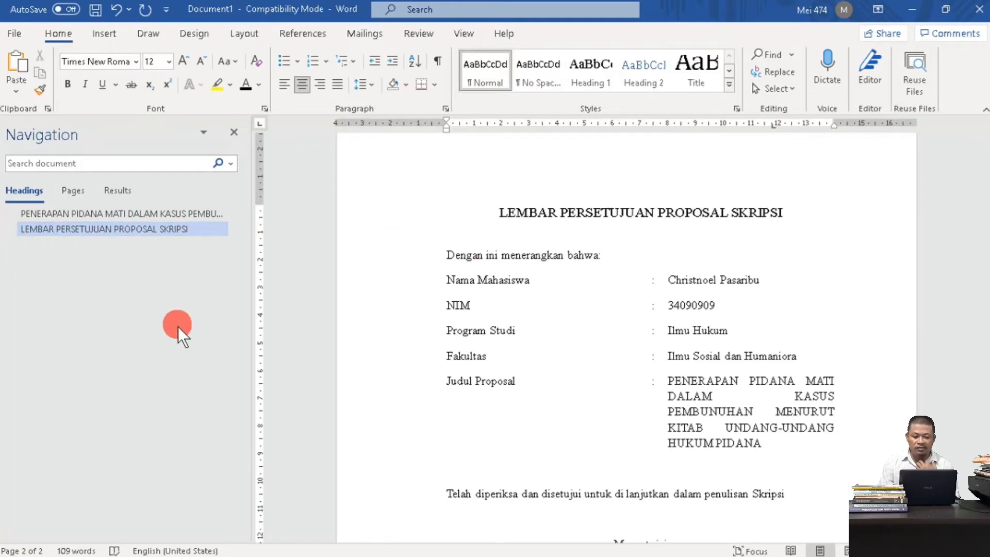
drag(986, 367, 986, 377)
click(695, 419)
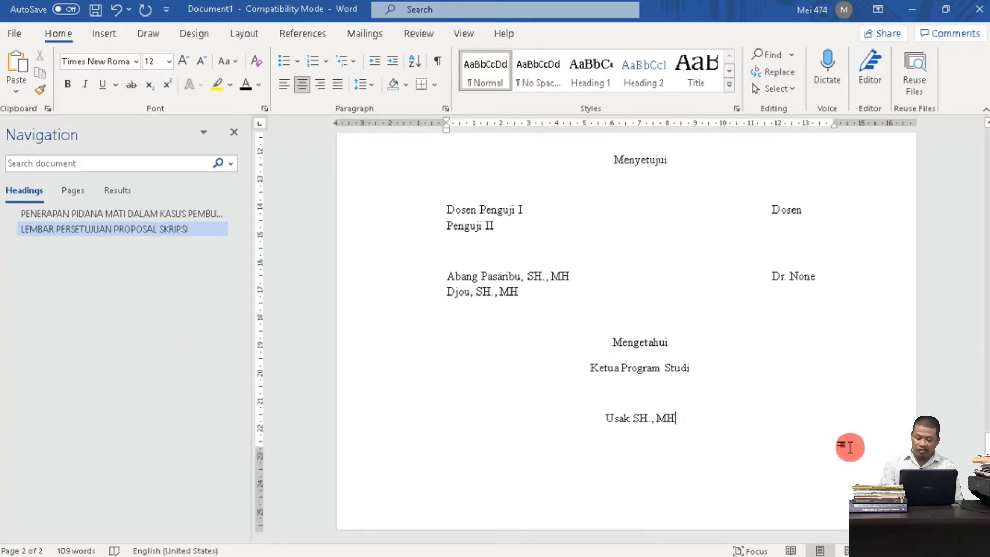
scroll(849, 447, down, 3)
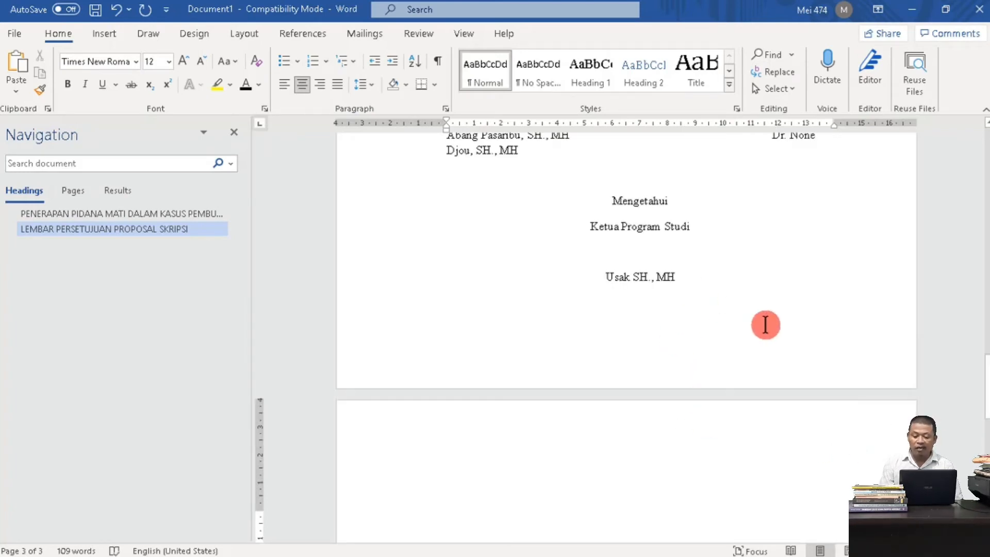
key(BackSpace)
key(BackSpace)
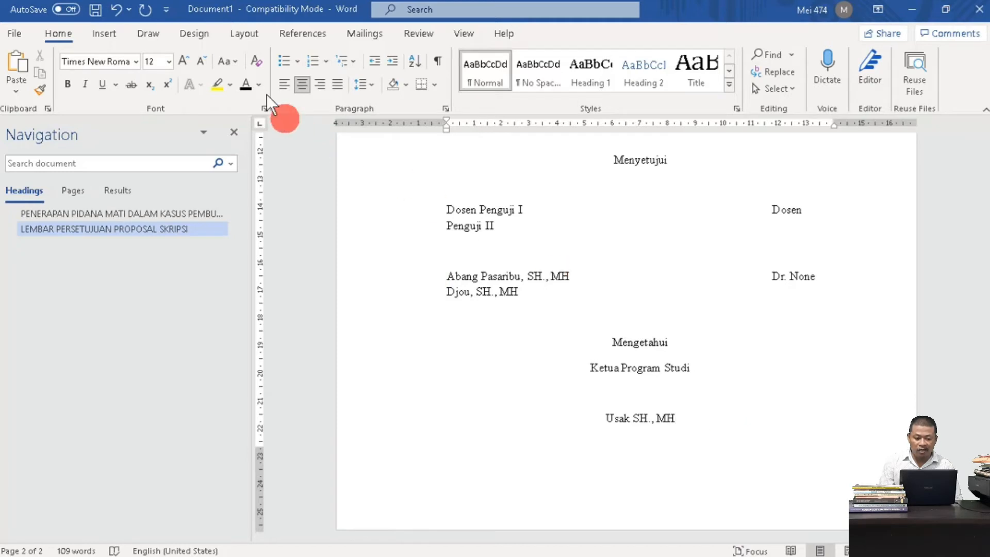
Step: Insert a page break after the approval sheet and enter the title "DAFTAR ISI" on the new page
click(246, 34)
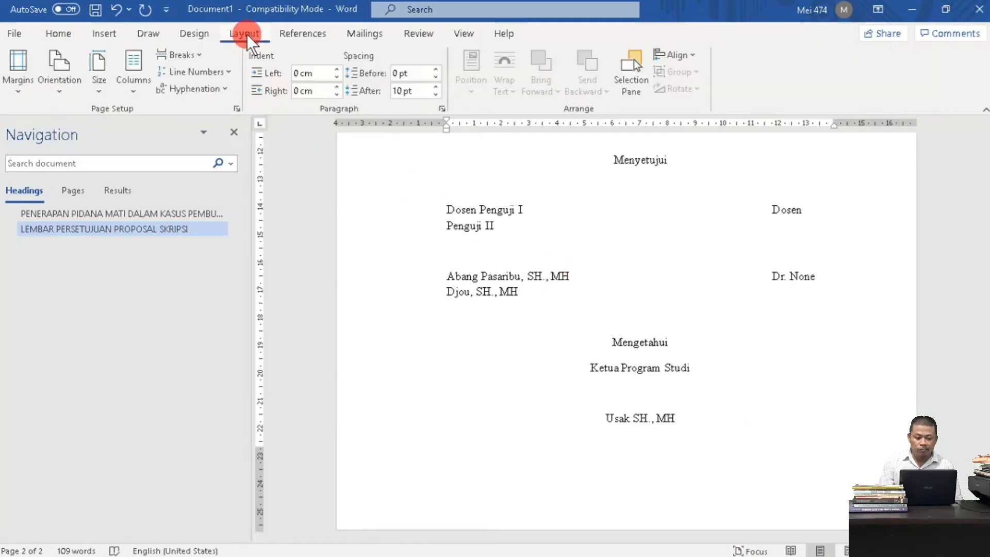
click(189, 57)
click(234, 118)
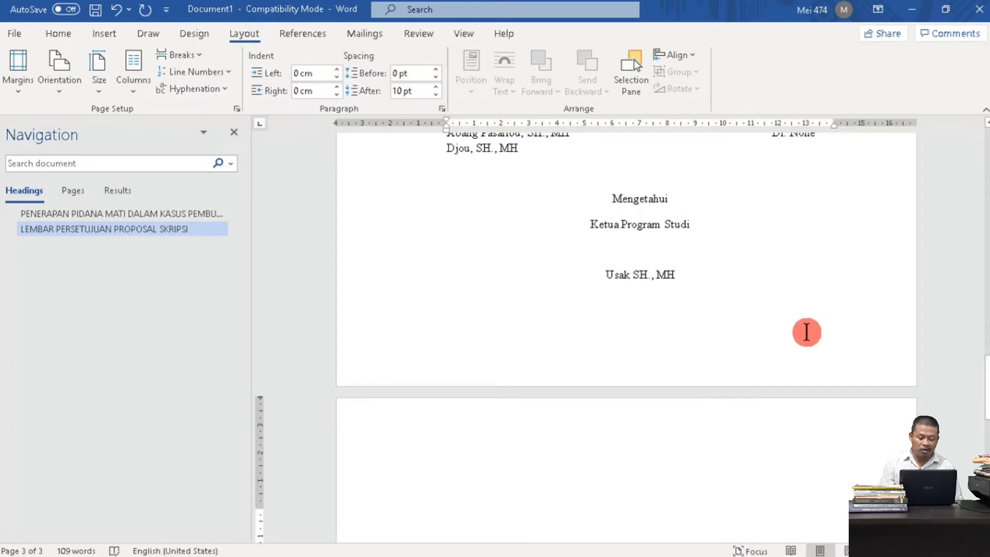
drag(984, 381, 986, 405)
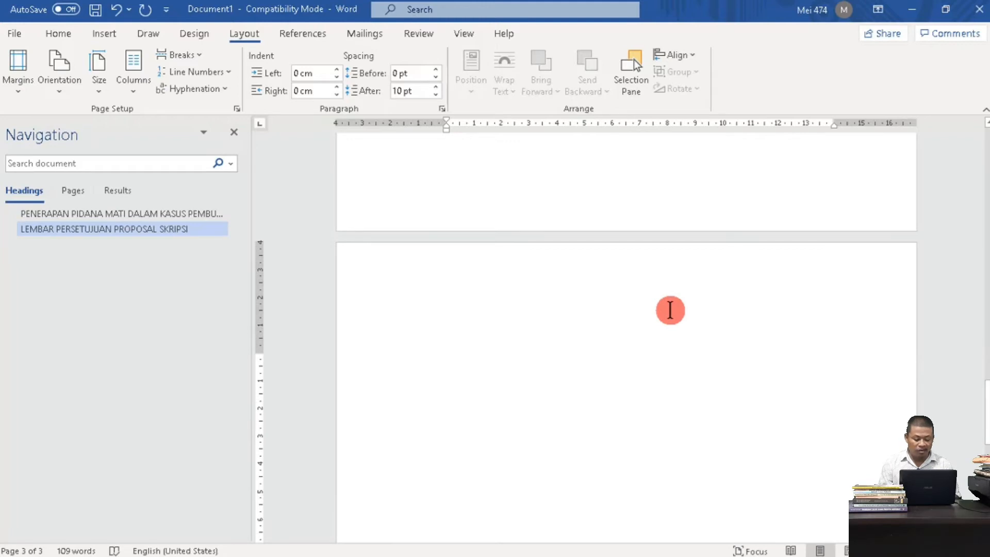
text(DAFT)
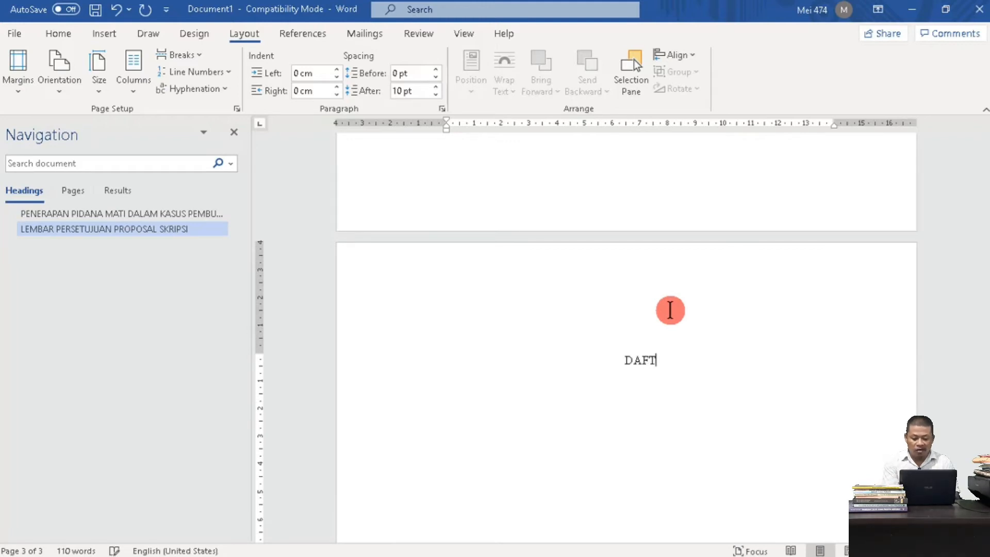
text(AR ISI)
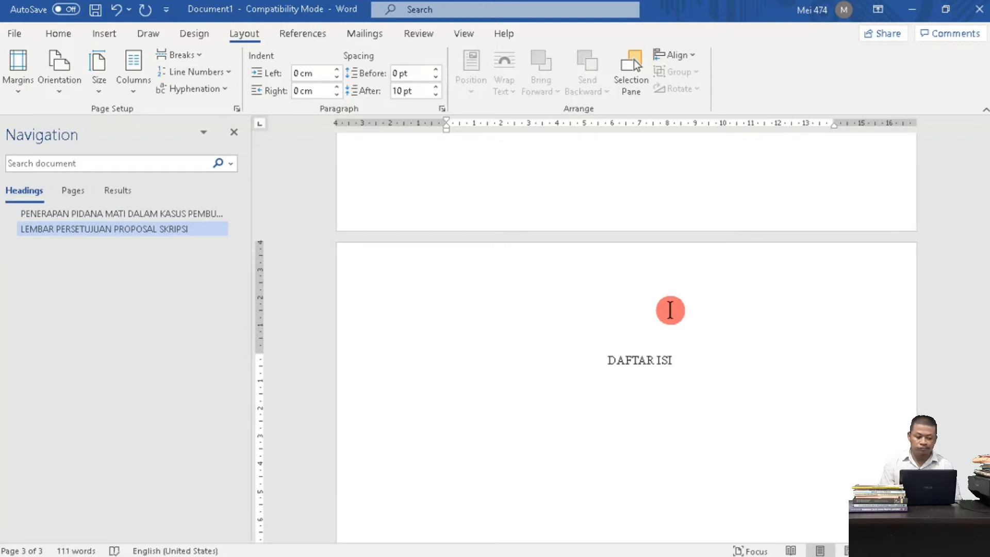
Step: Apply the Heading 1 style to "DAFTAR ISI" and add two new lines below it
drag(601, 360, 706, 360)
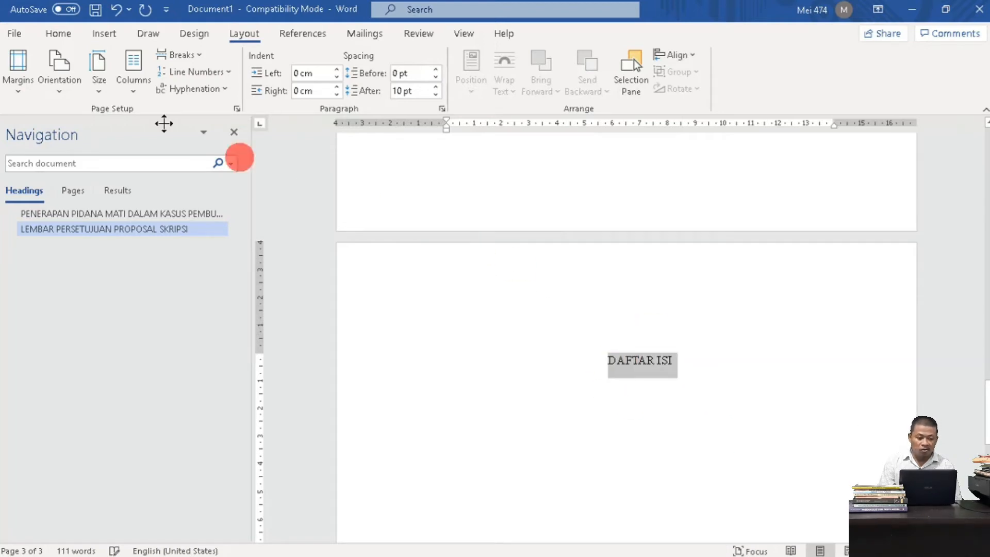
click(58, 34)
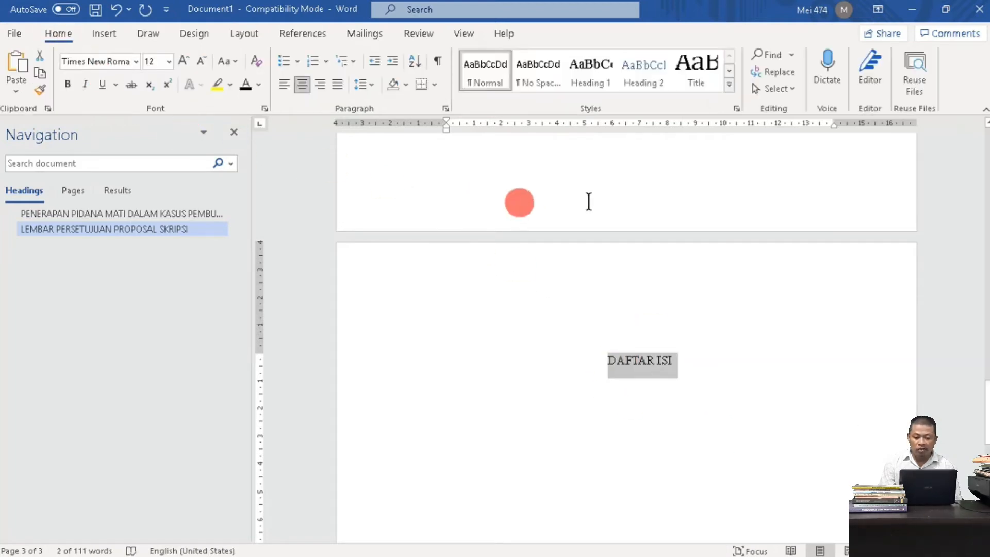
click(590, 73)
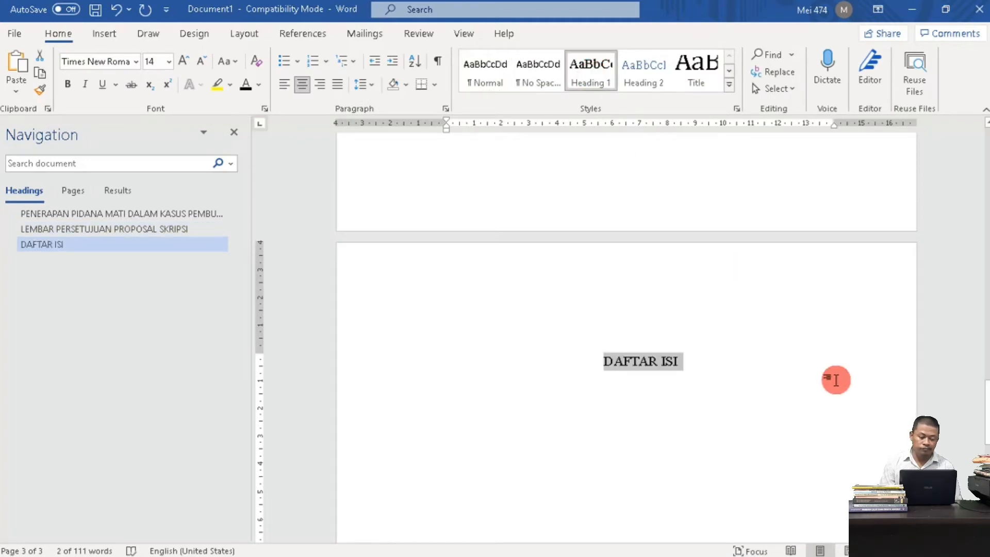
click(728, 361)
key(Return)
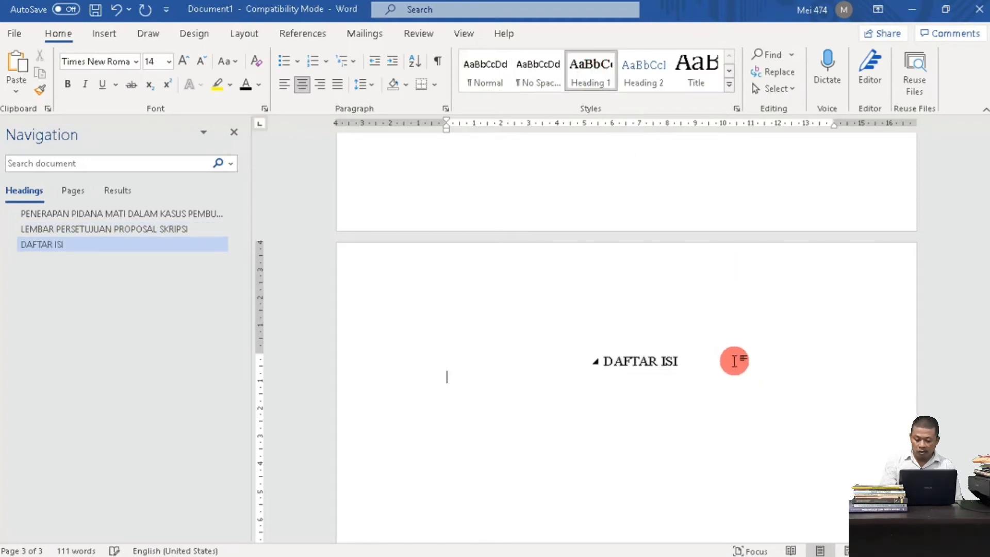
key(Return)
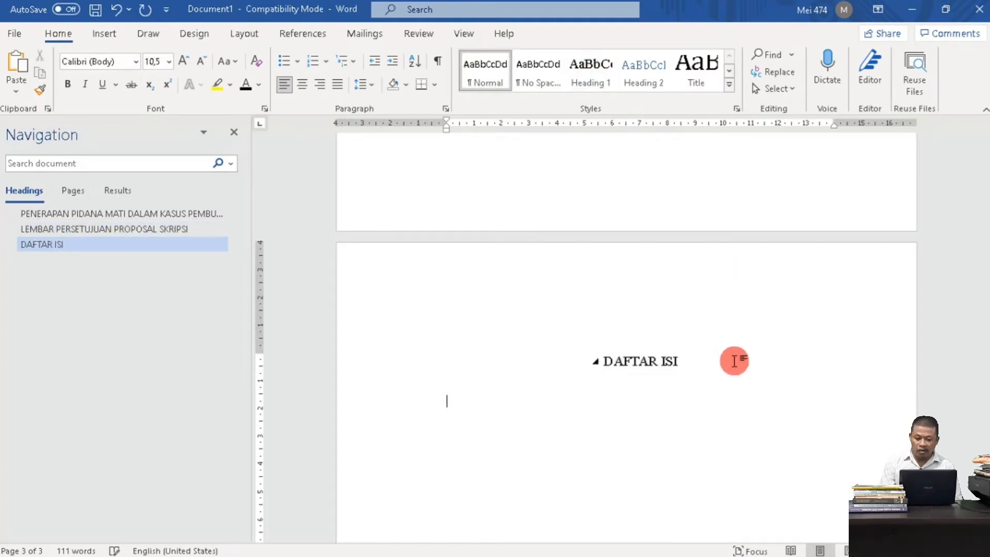
Step: Insert a page break below "DAFTAR ISI" and enter "BAB I PENDAHULUAN" and, after a blank line, "Latar Belakang" on the new page
click(245, 33)
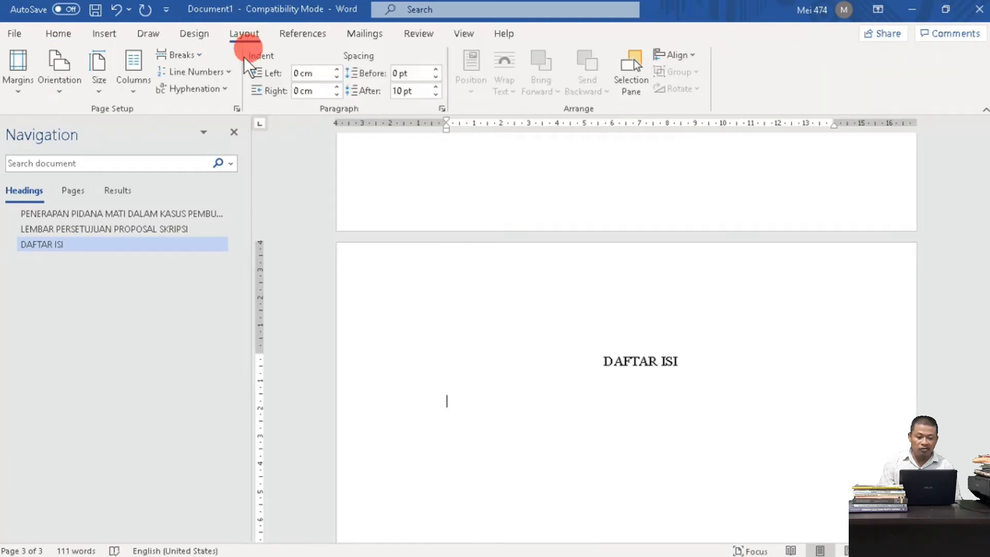
click(178, 51)
click(219, 101)
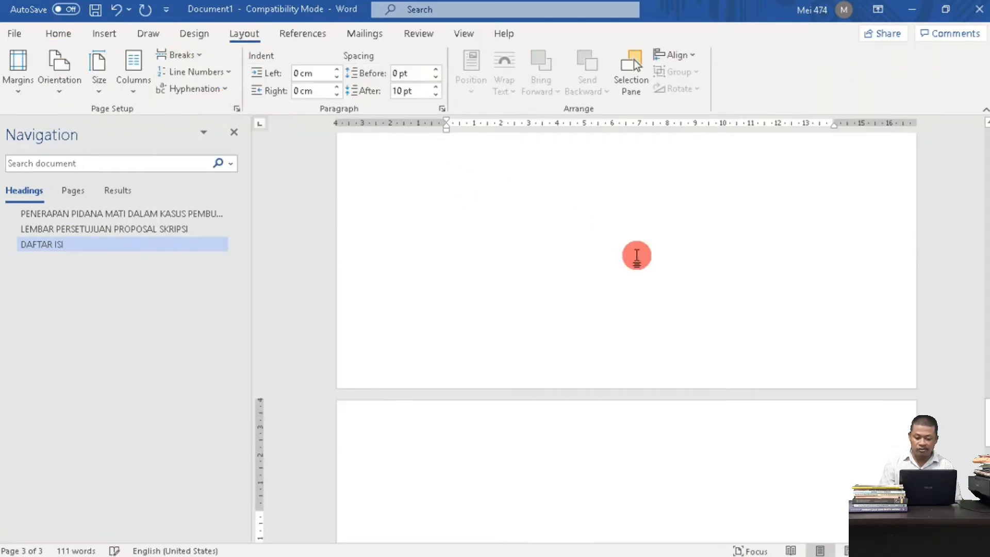
drag(986, 412, 987, 427)
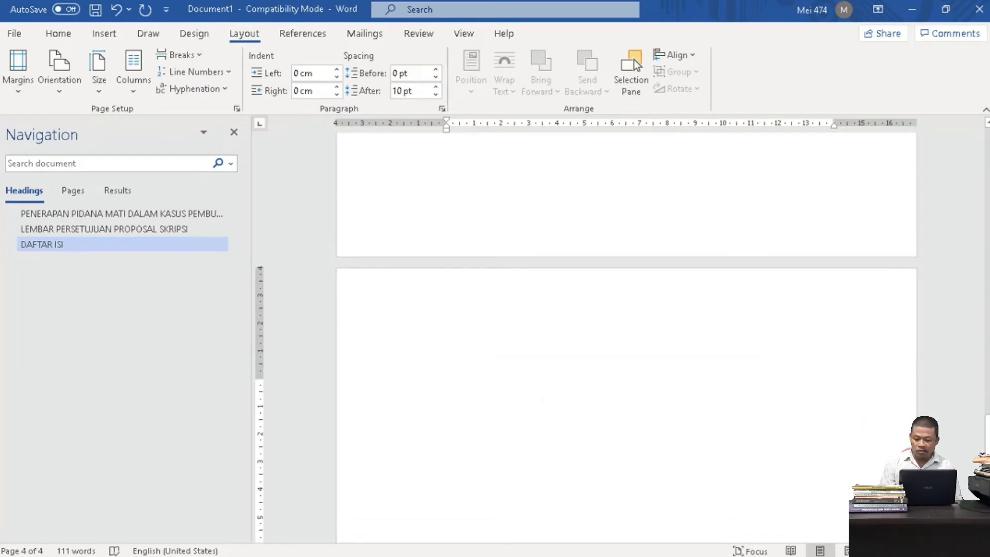
mouse_move(986, 442)
mouse_down()
mouse_move(986, 420)
mouse_move(986, 439)
mouse_up()
click(463, 418)
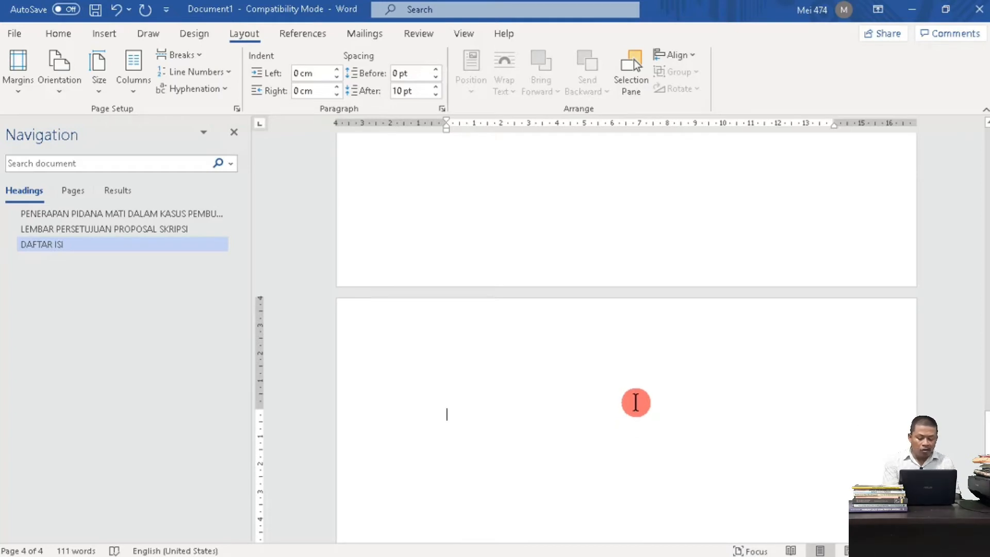
text(BAB I PENDAHULUAN)
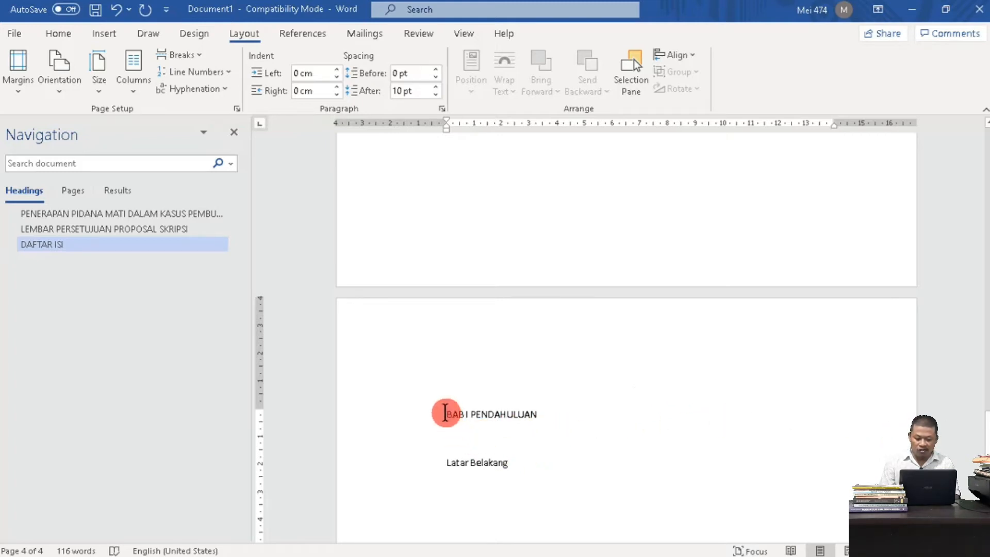
Step: Apply the Heading 1 style to "BAB I PENDAHULUAN", keeping one blank line between it and "Latar Belakang"
drag(445, 414, 596, 435)
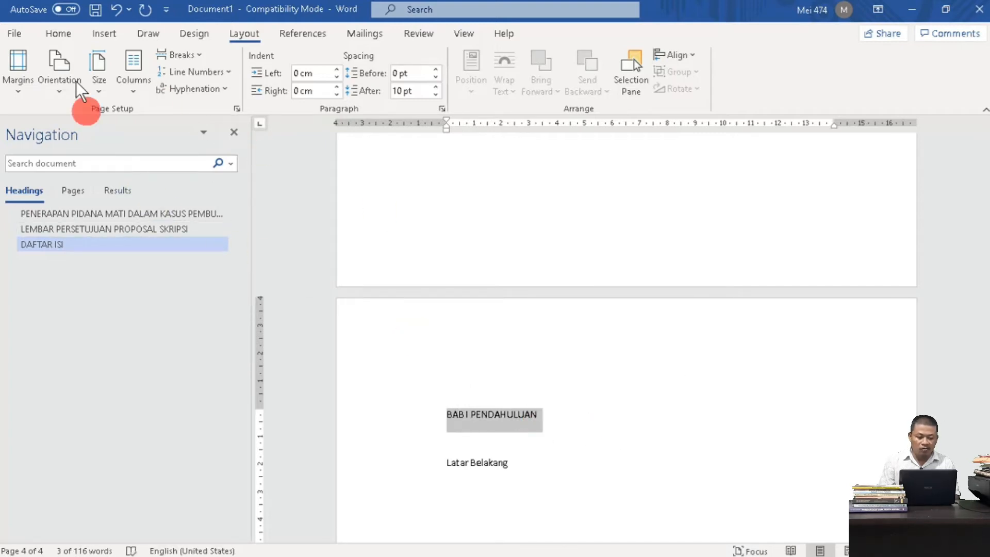
click(59, 35)
click(591, 77)
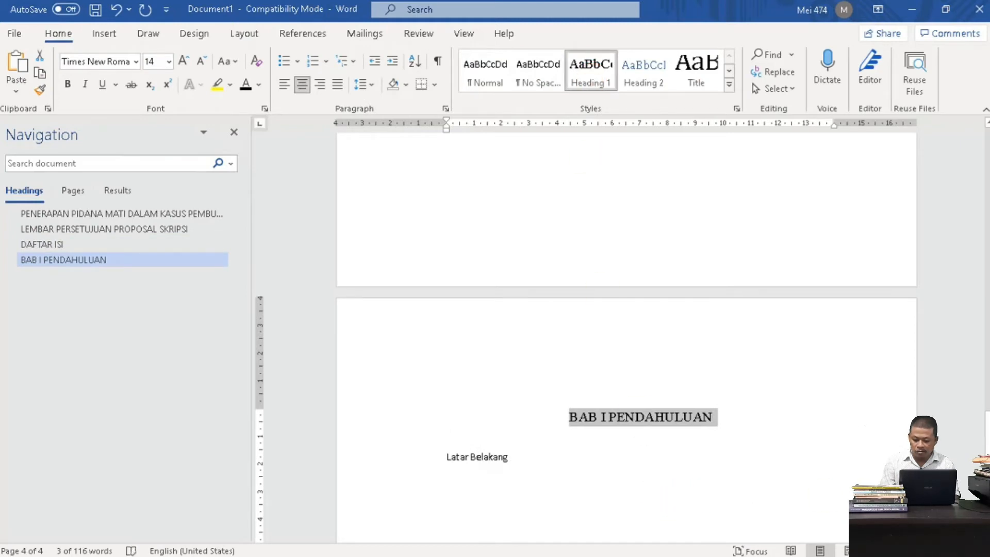
scroll(626, 335, down, 3)
click(443, 303)
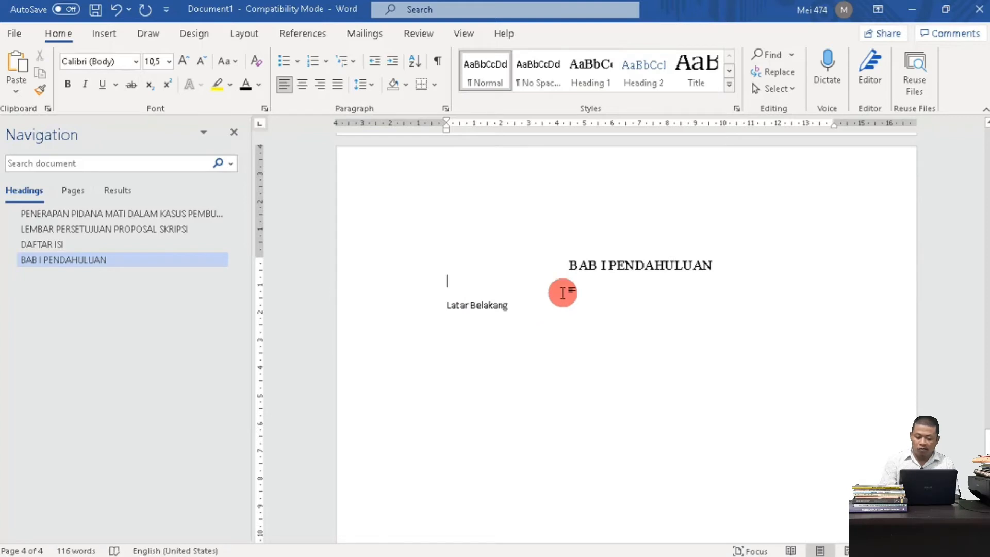
key(Return)
key(BackSpace)
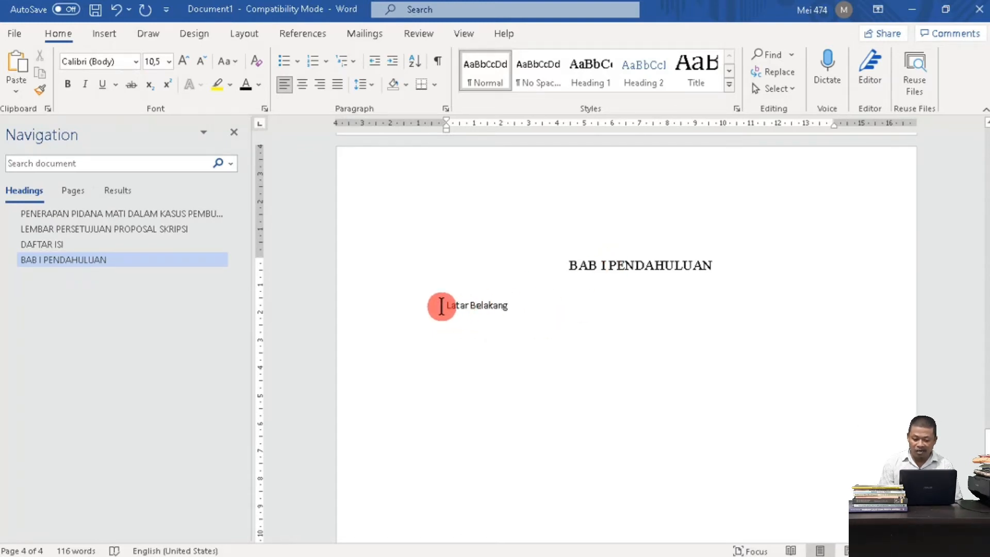
Step: Apply the Heading 2 style to "Latar Belakang" and modify the style's font to Times New Roman, 12 pt, black
drag(441, 305, 536, 309)
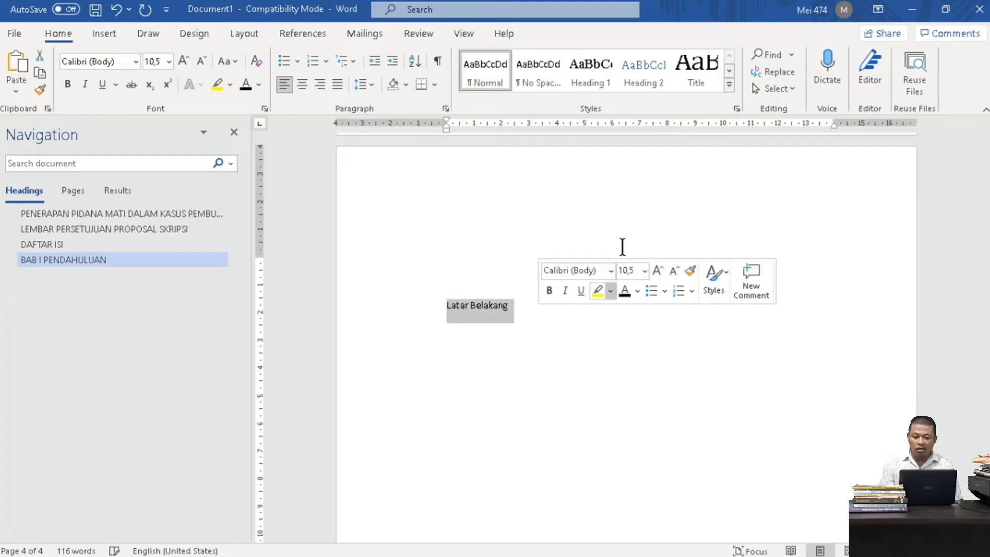
click(648, 79)
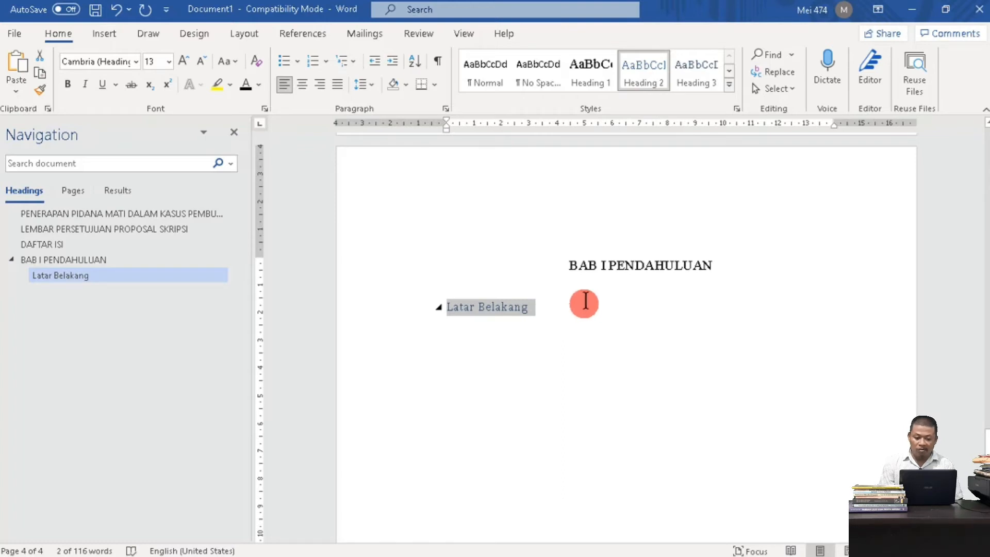
right_click(642, 70)
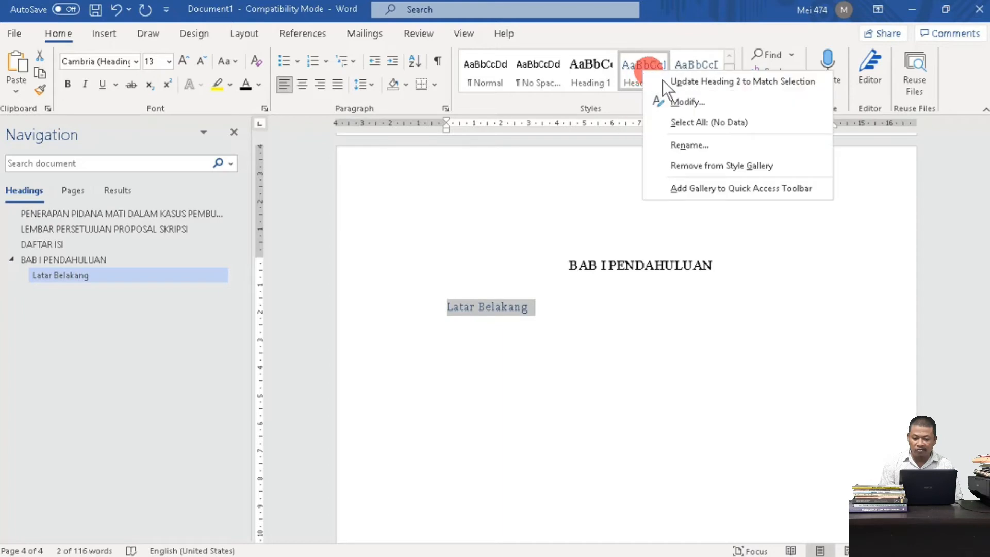
click(683, 101)
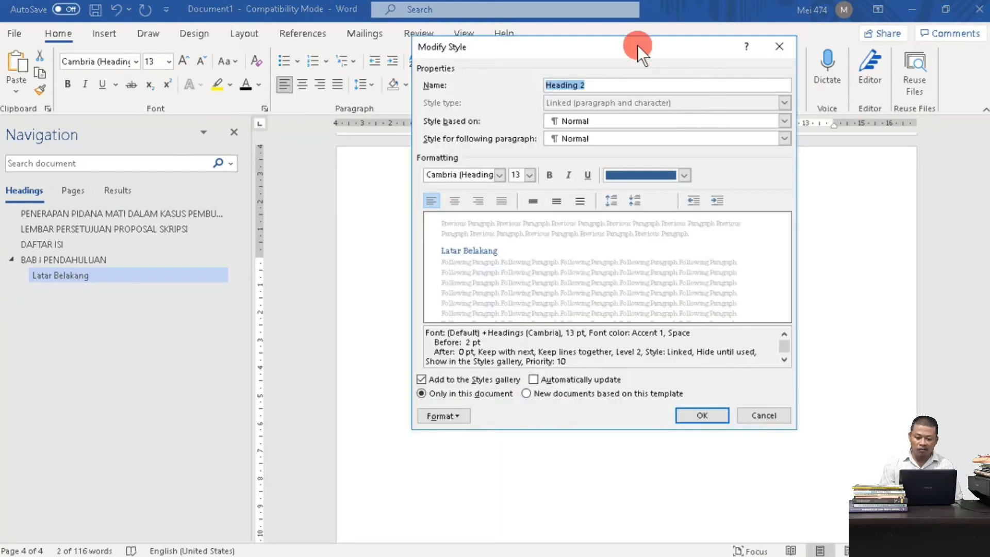
click(499, 176)
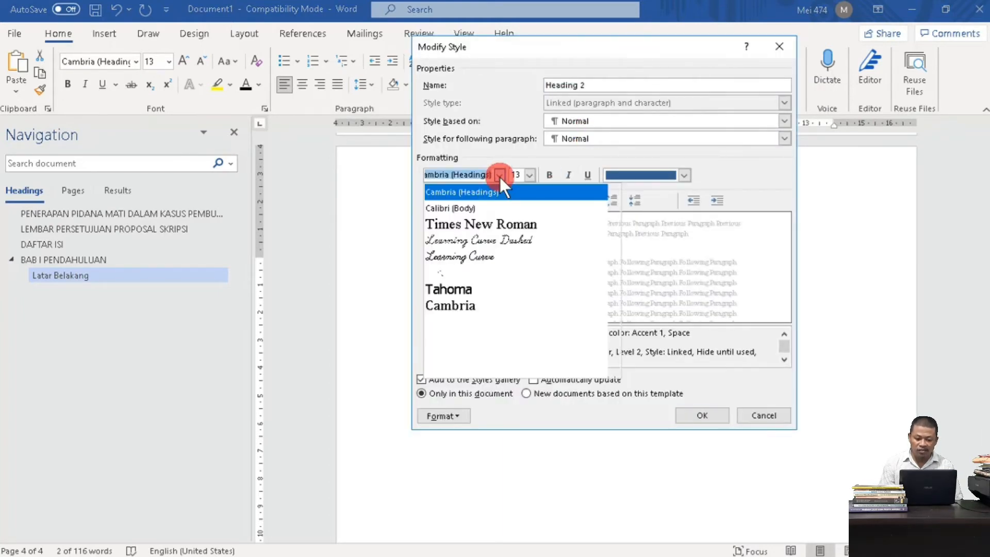
click(503, 223)
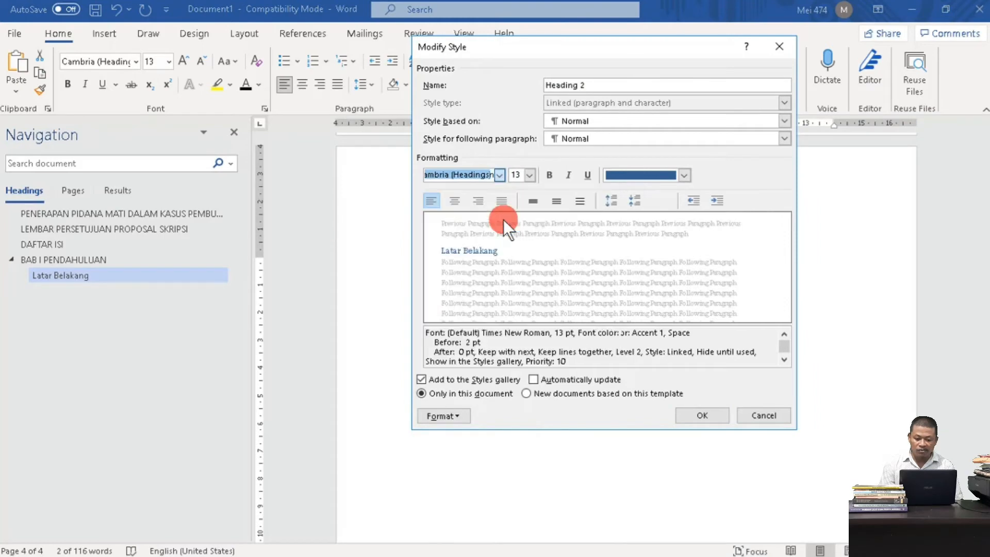
click(530, 175)
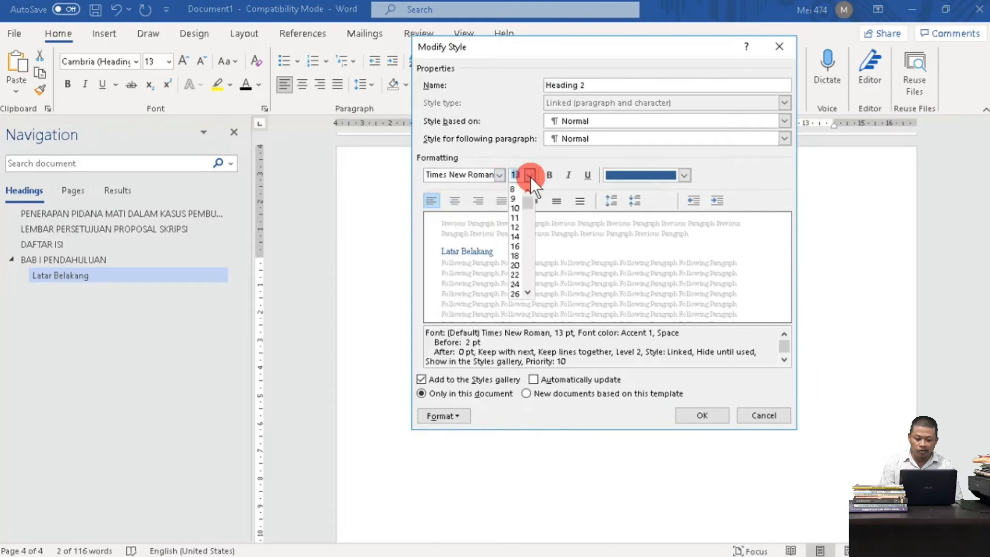
click(515, 227)
click(684, 175)
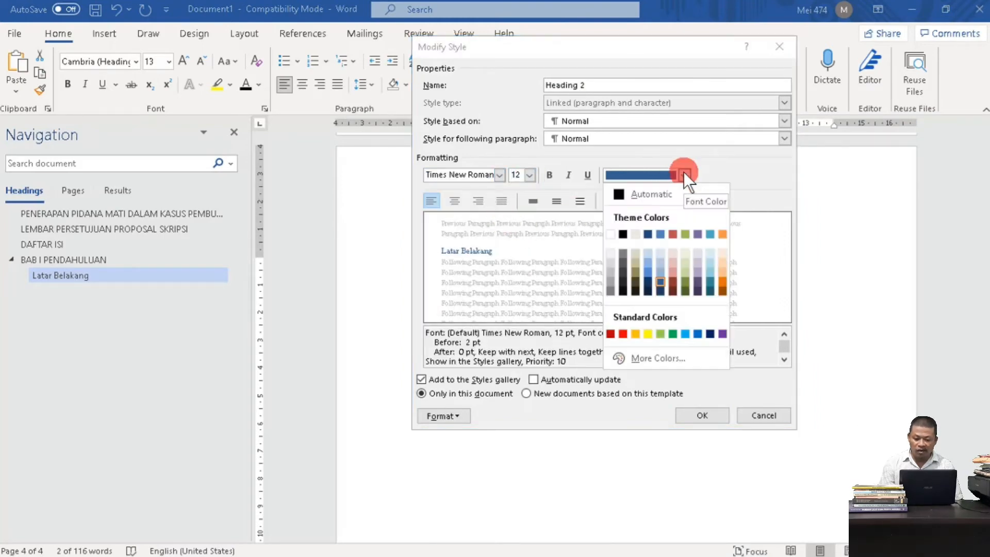
click(621, 234)
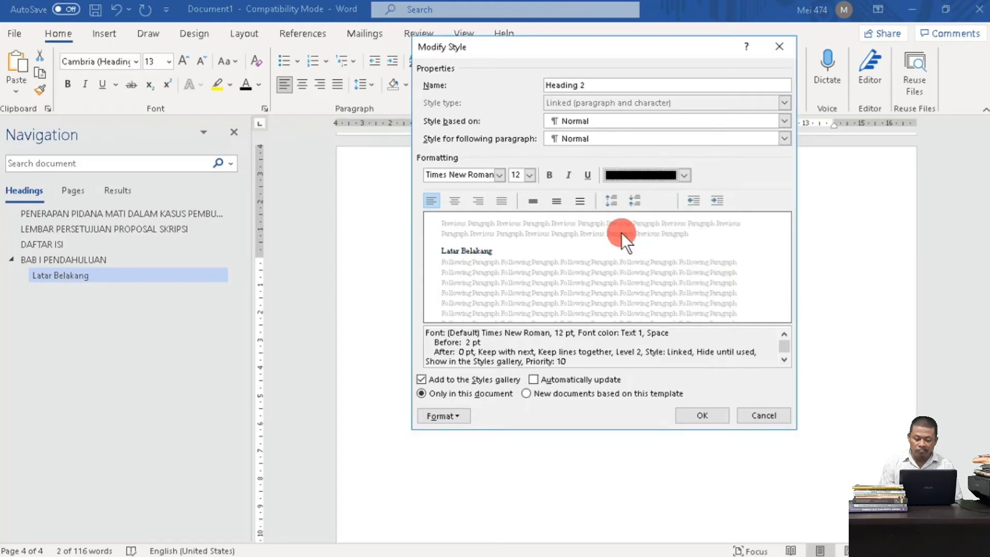
Step: Add the "A. B. C." numbering format to the Heading 2 style
drag(592, 44, 767, 61)
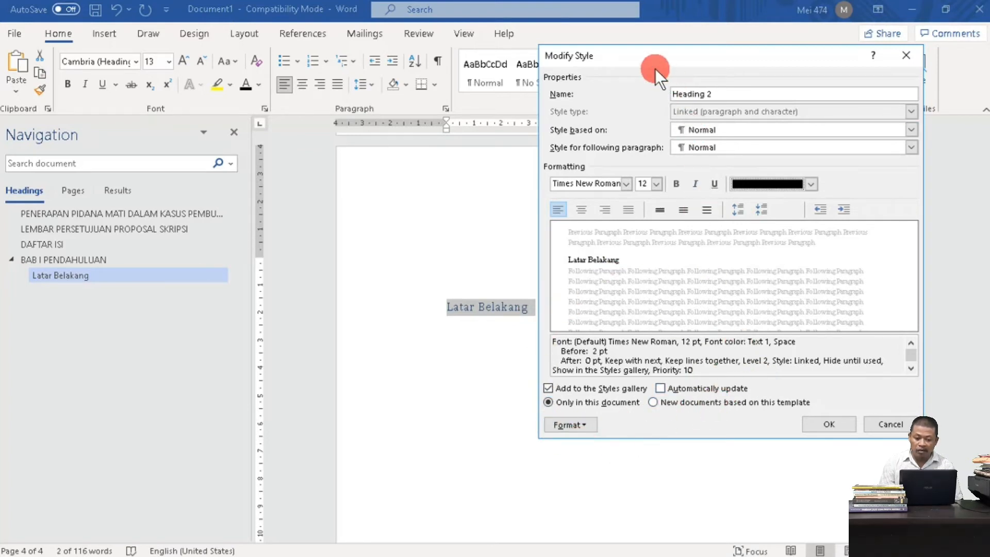
click(583, 423)
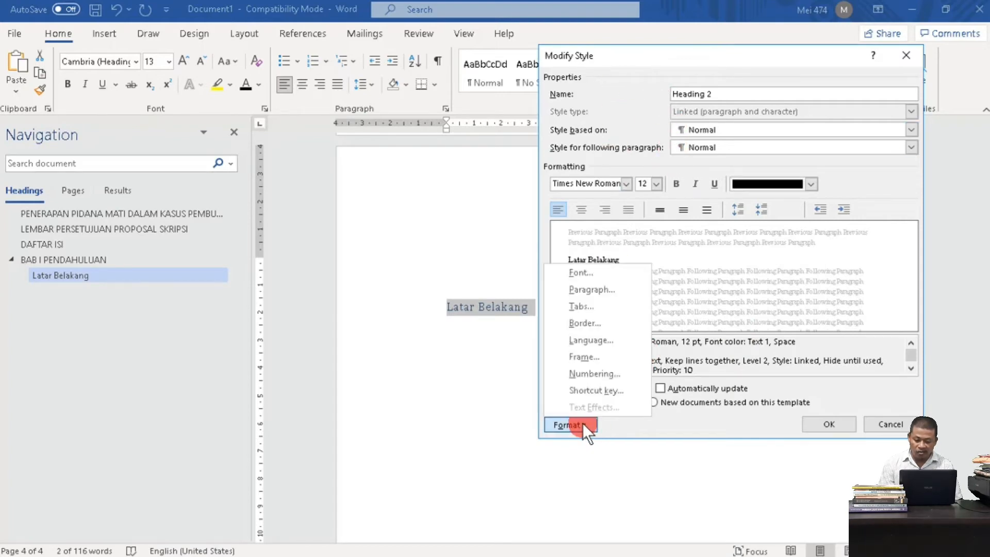
click(604, 372)
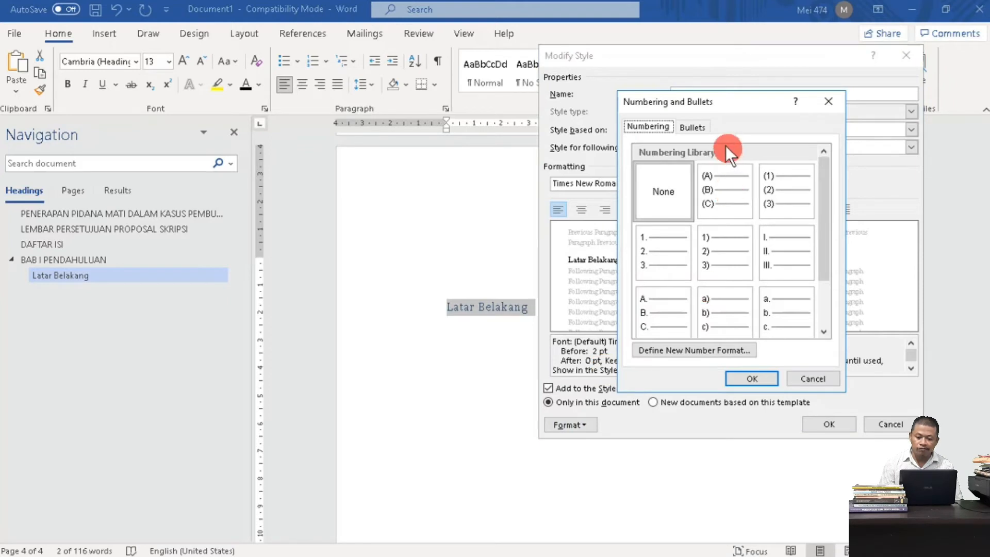
drag(719, 104, 743, 97)
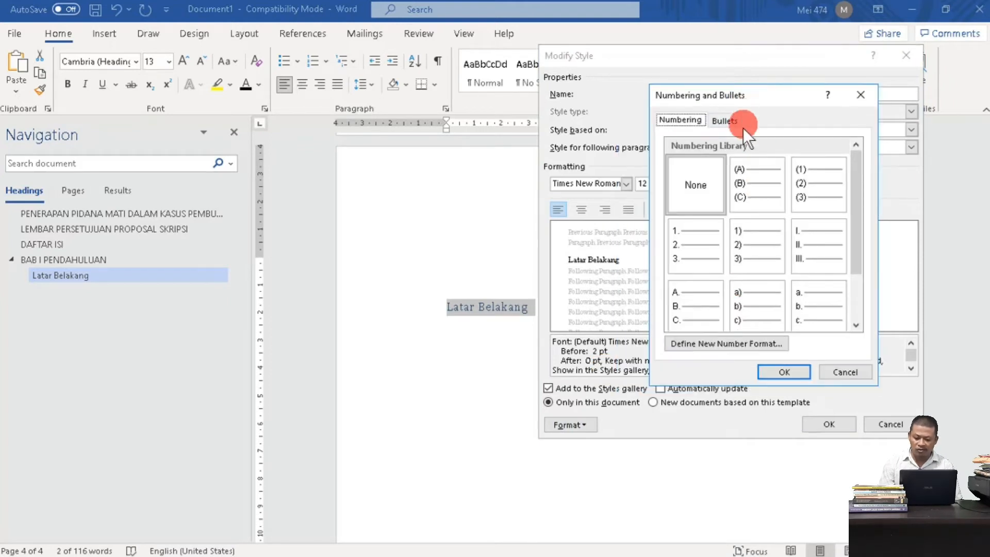
click(694, 305)
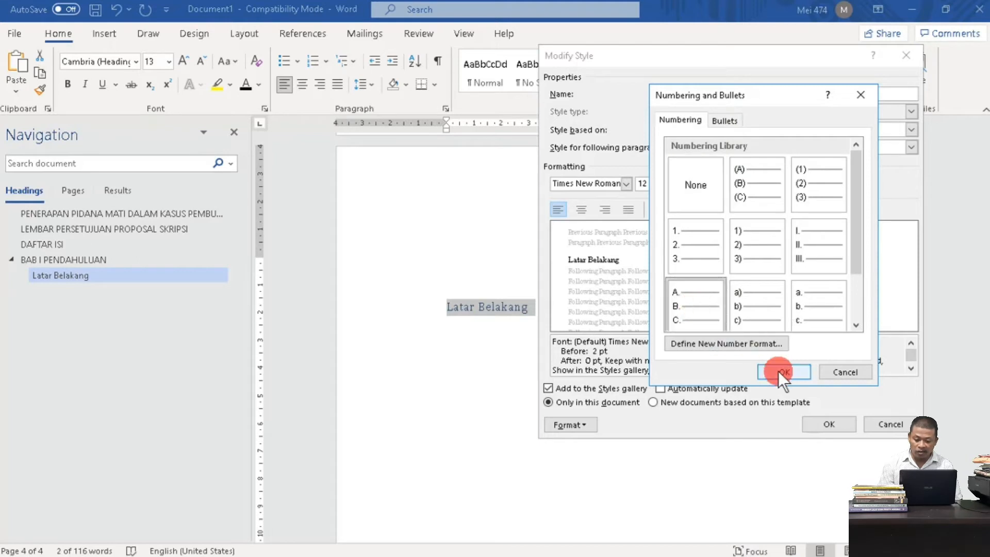
click(778, 371)
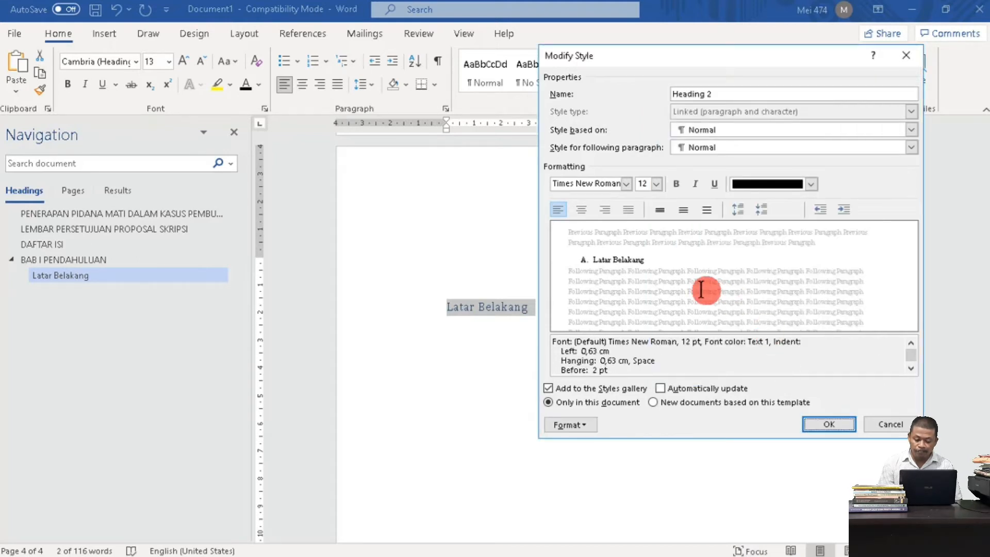
Step: Set the Heading 2 style's paragraph spacing to 12 pt before and 12 pt after
click(583, 424)
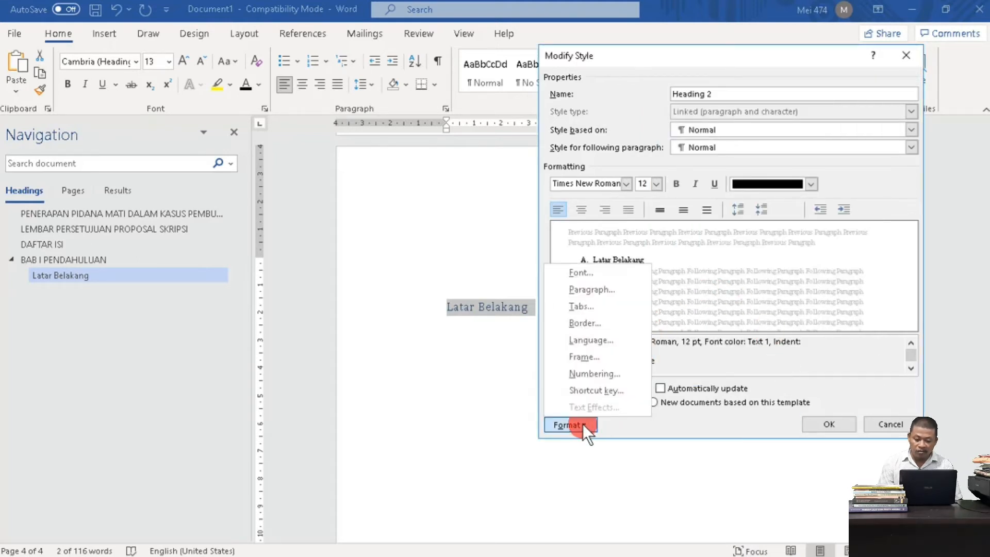
click(606, 283)
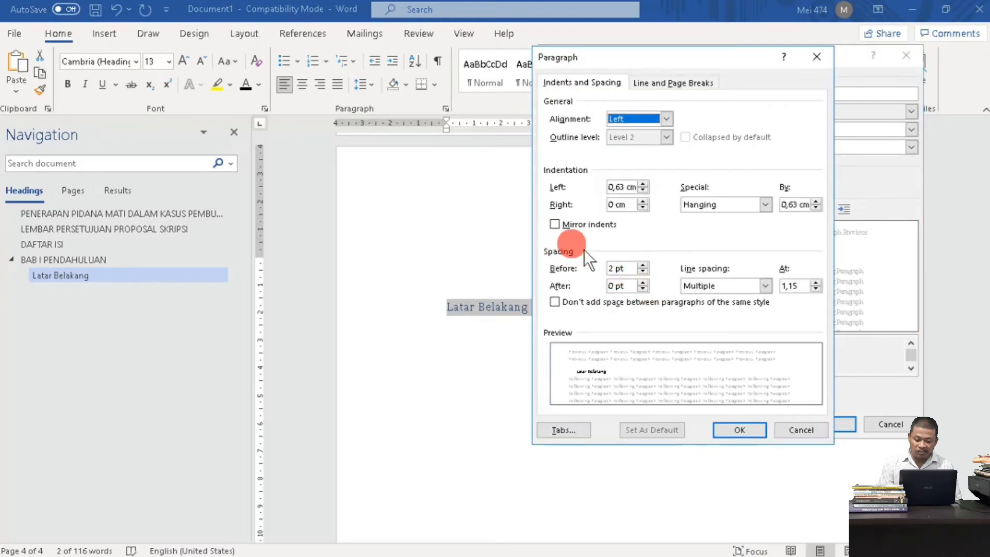
click(612, 268)
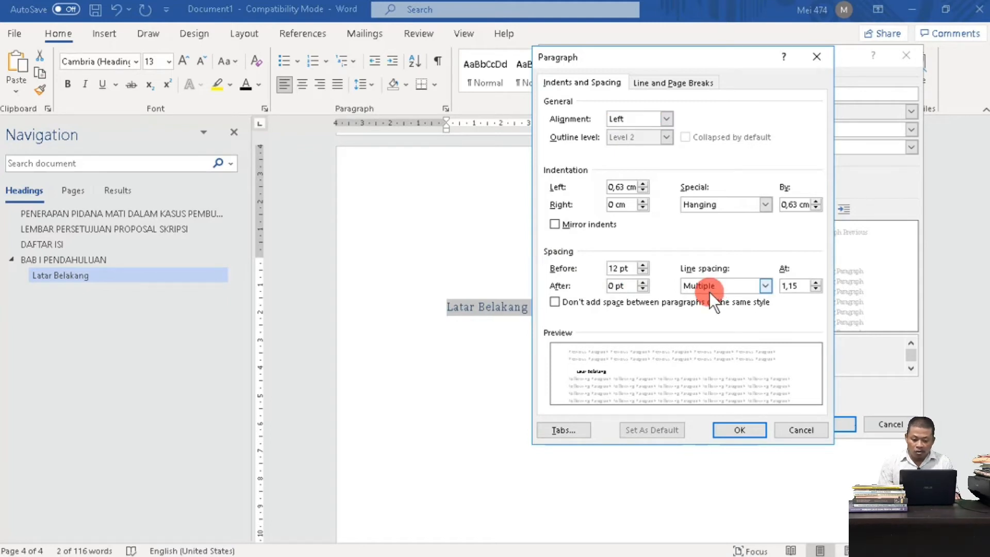
double_click(613, 285)
text(12)
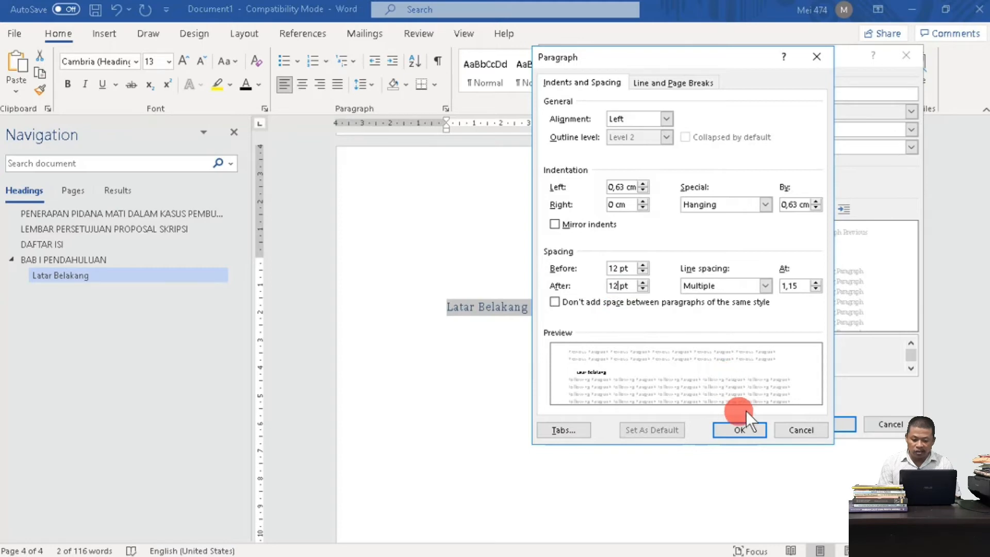
click(743, 430)
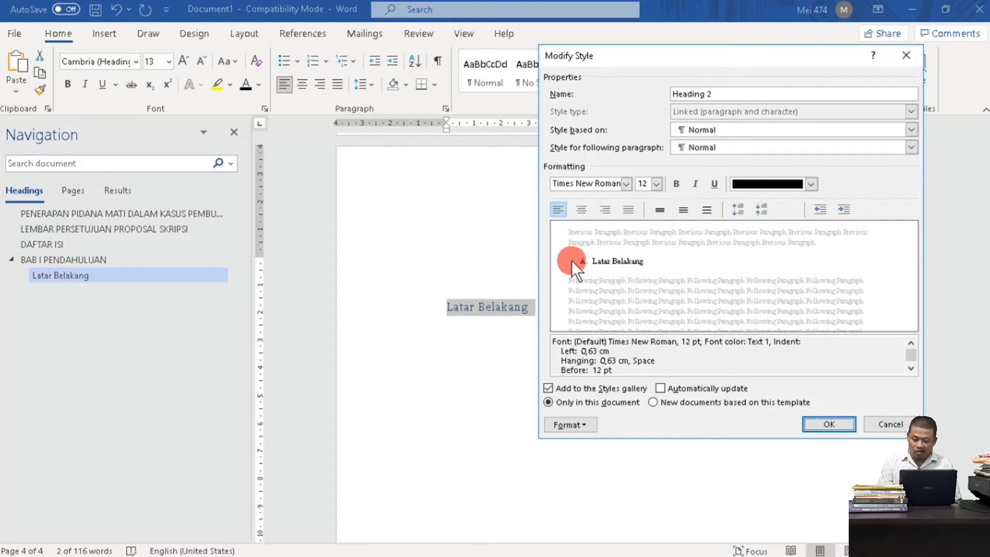
Step: Reduce the Heading 2 style's left indent to 0 cm and apply the style changes
click(819, 211)
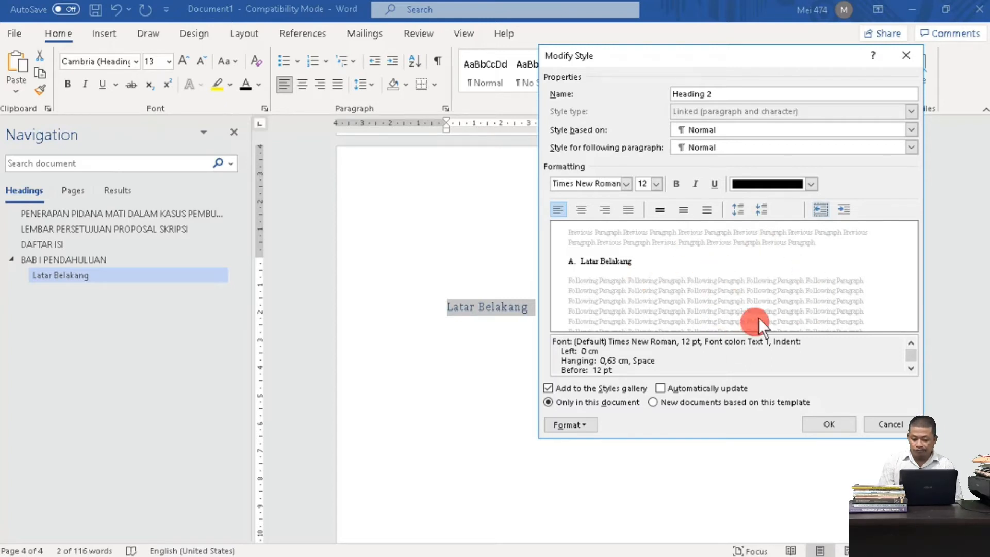
drag(691, 57, 684, 52)
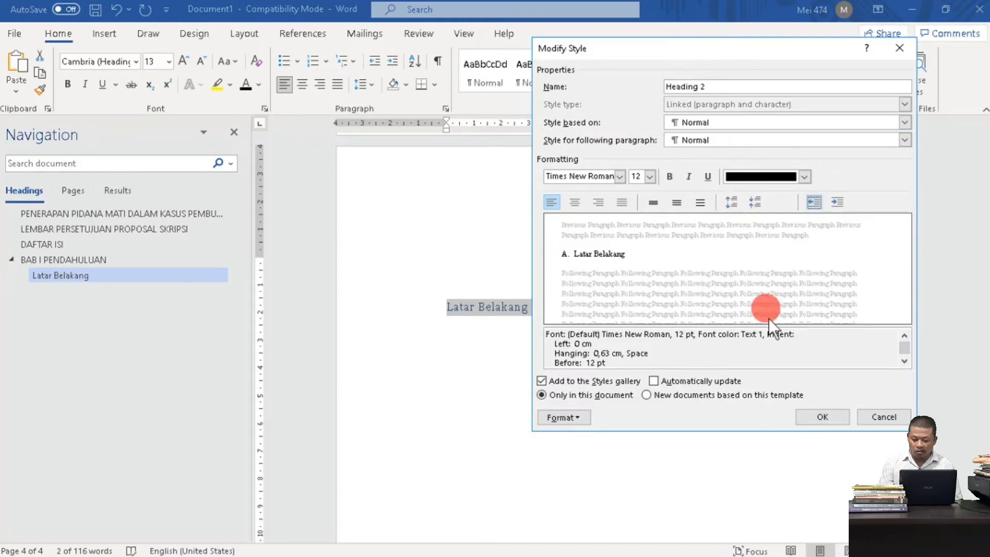
click(833, 416)
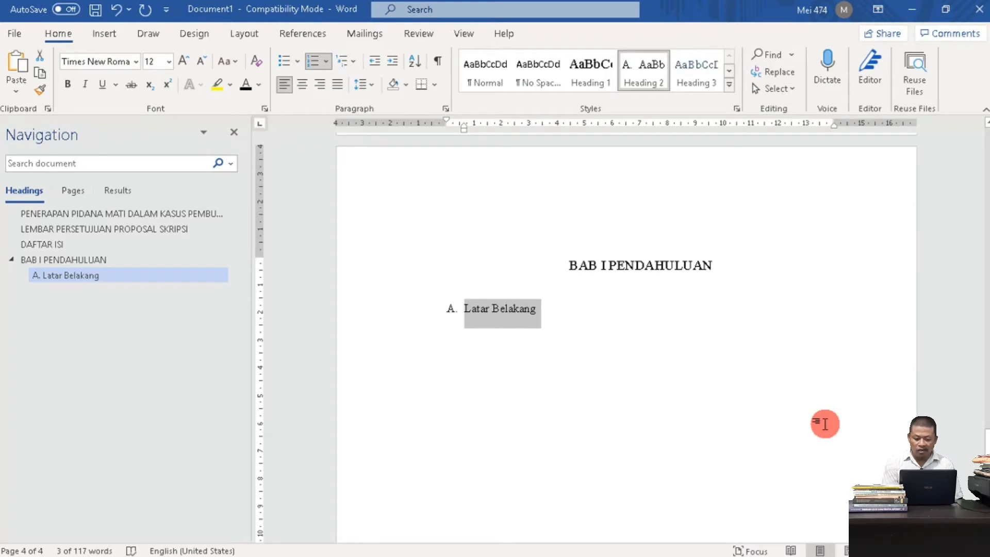
Step: Start a new line below "A. Latar Belakang" and copy the "Konsep hukuman mati" paragraph from CONTOH PROPOSAL.docx
click(554, 309)
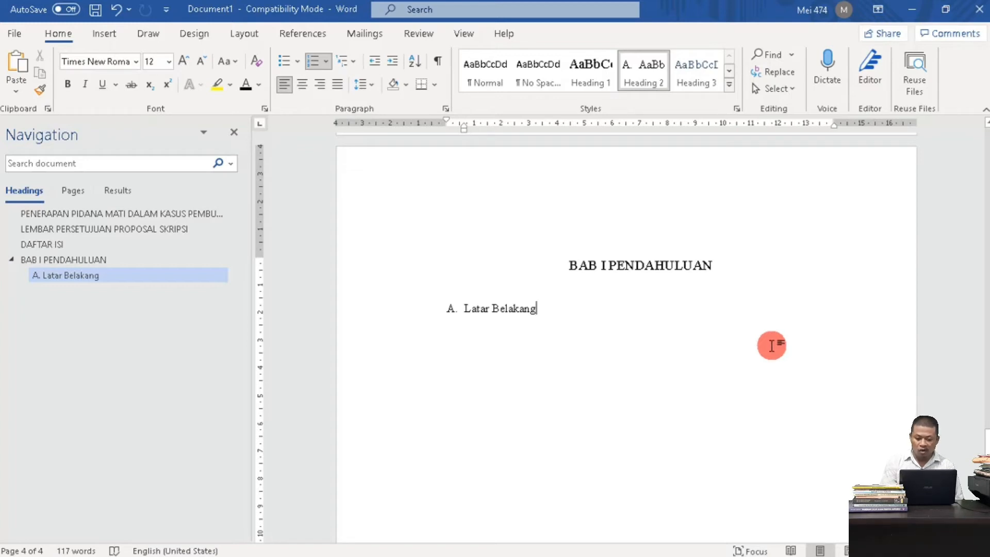
key(Return)
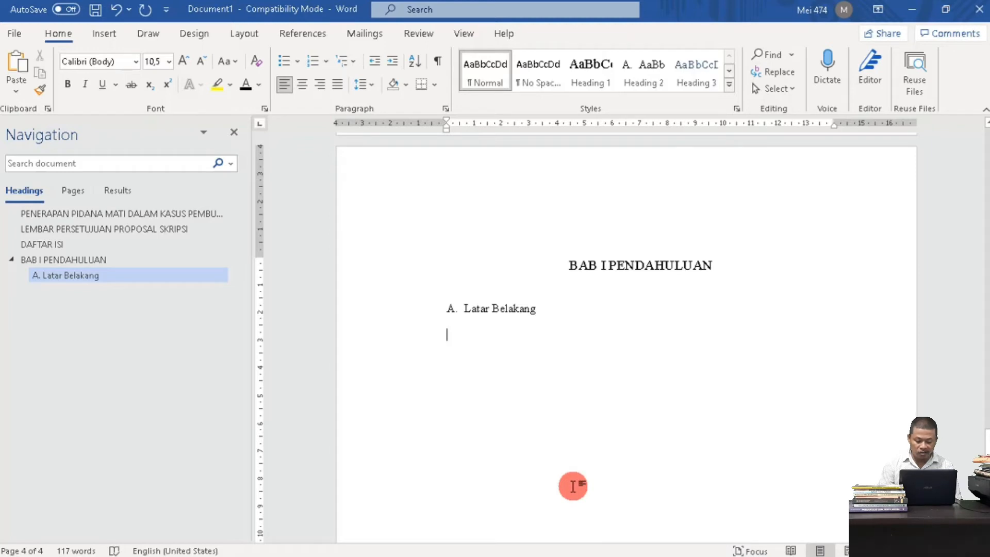
key(super)
mouse_move(266, 545)
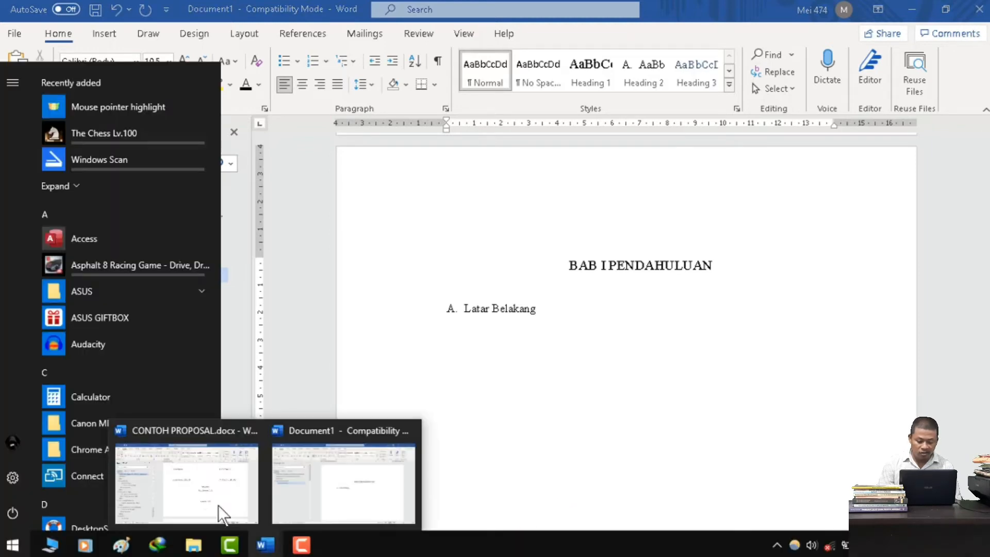
click(227, 518)
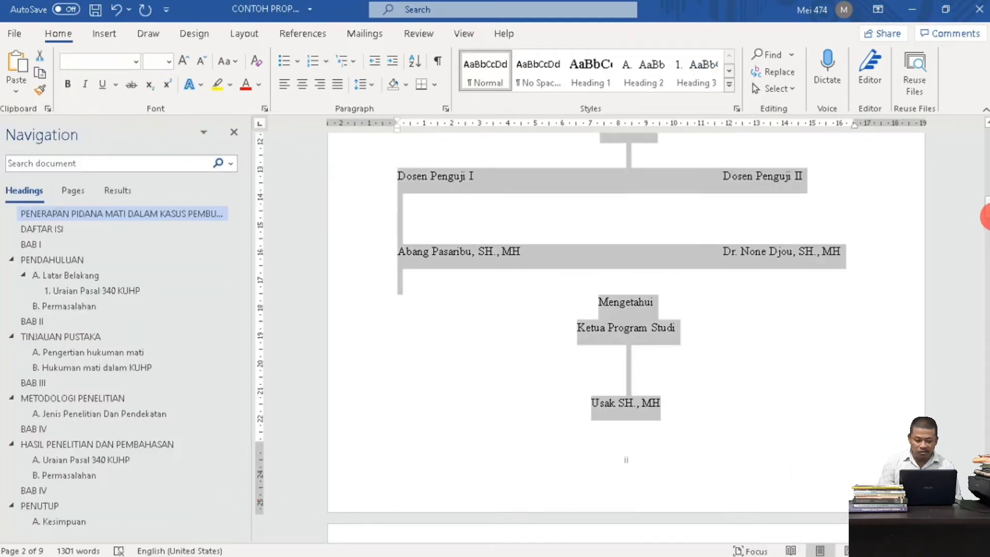
click(76, 276)
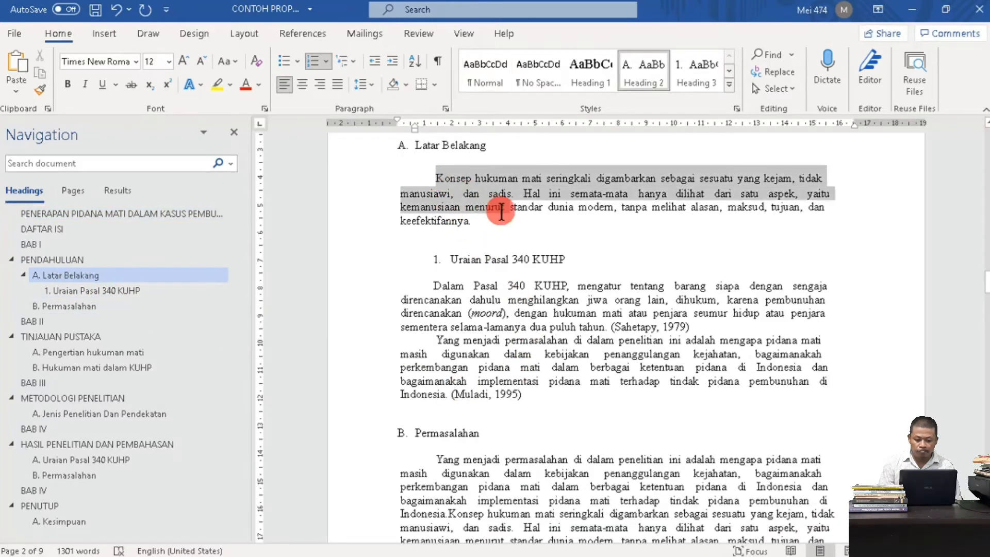
drag(500, 211, 507, 227)
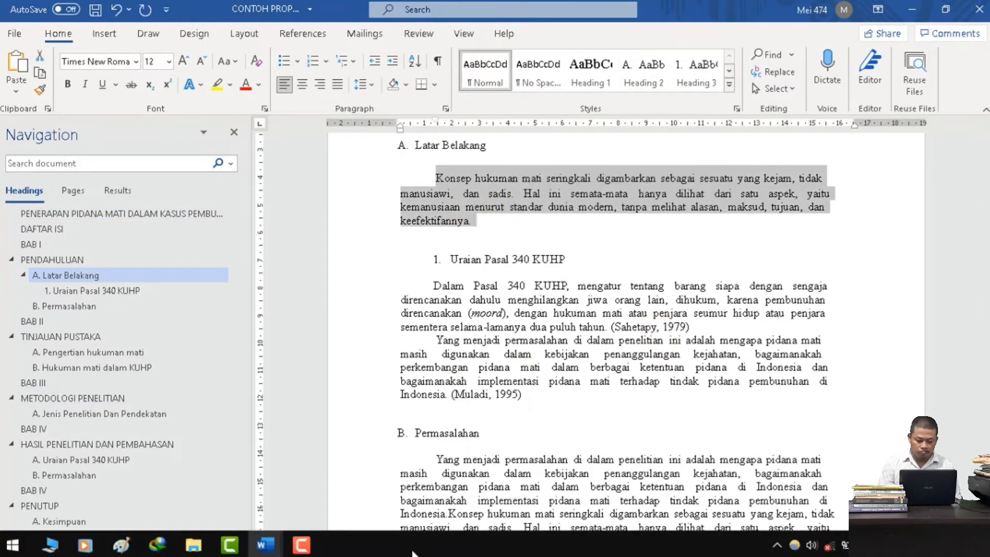
Step: Paste the copied paragraph below "A. Latar Belakang" in Document1 and remove the line break between "tidak" and "manusiawi"
mouse_move(265, 545)
click(360, 504)
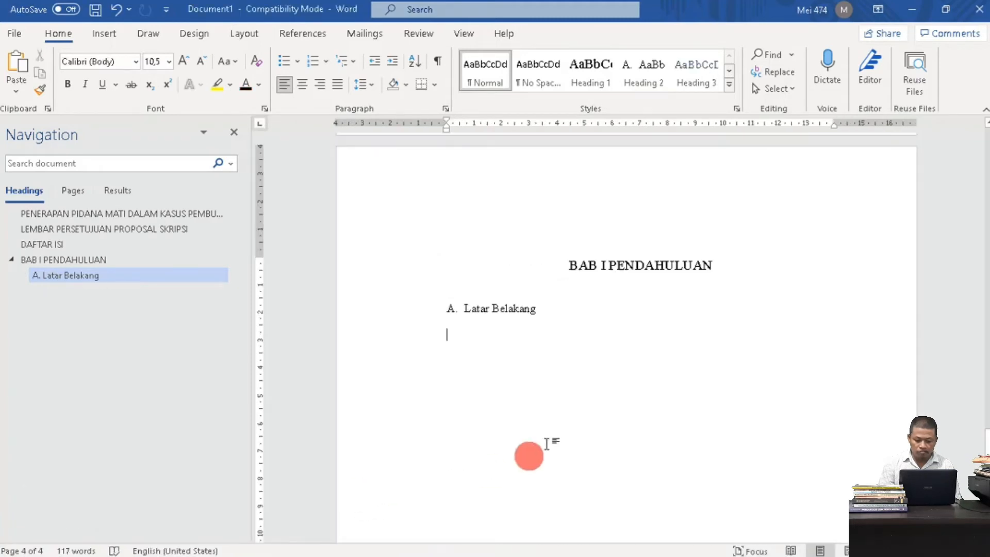
text(Konsep hukuman mati seringkali digambarkan sebagai sesuatu yang keja m, tidak manusiawi, dan sadis. Hal ini semata- mata hanya dilihat dari satu aspek, yaitu kemanusiaan menurut standar dunia modern, tanpa melihat alasan, maksud, tuj uan, dan keefektifannya.)
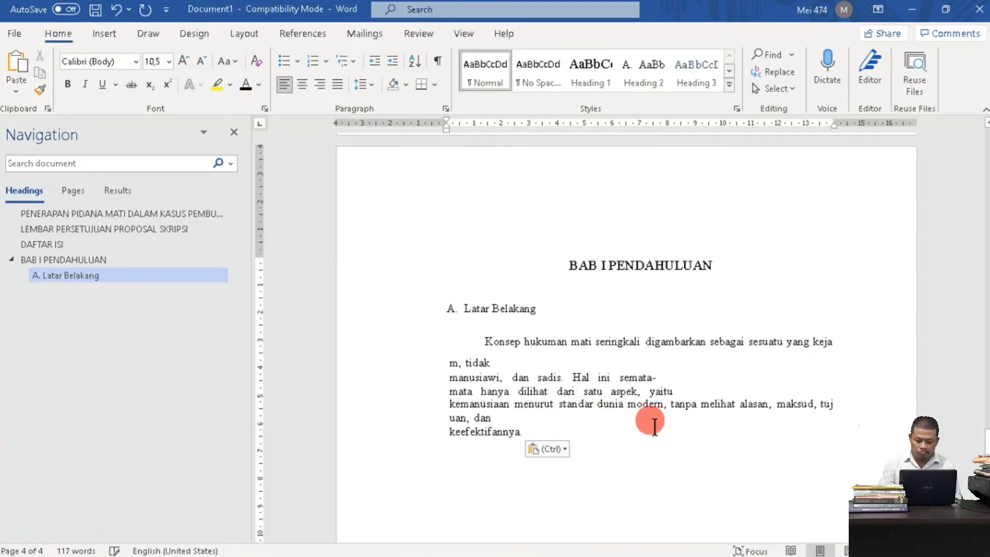
click(511, 362)
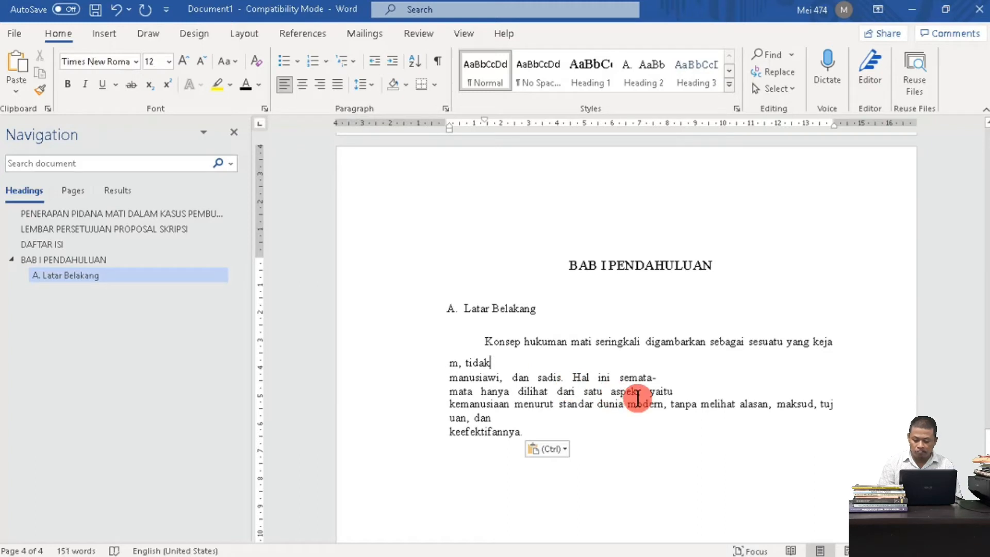
key(Delete)
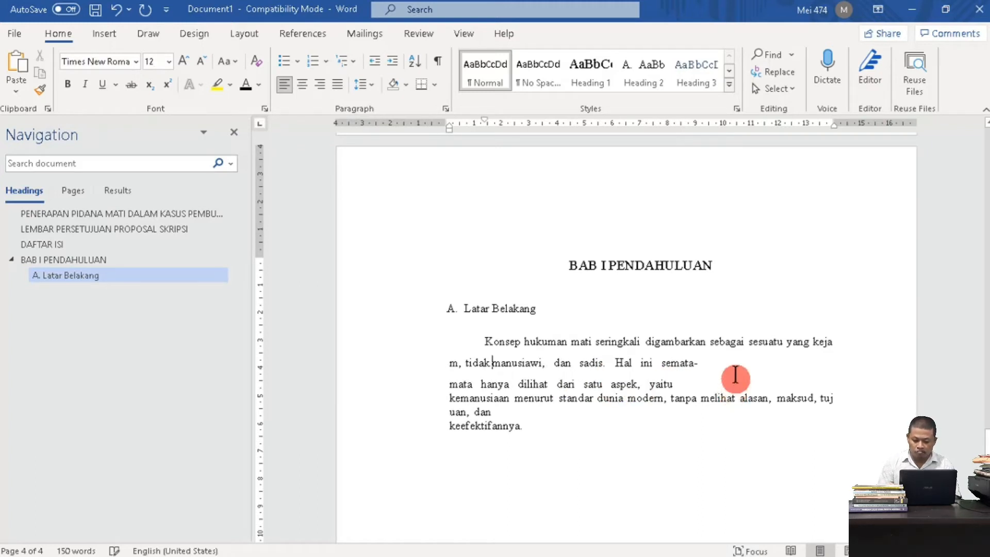
Step: Try to bring "mata" up to the line ending in "semata-"
click(729, 362)
key(Delete)
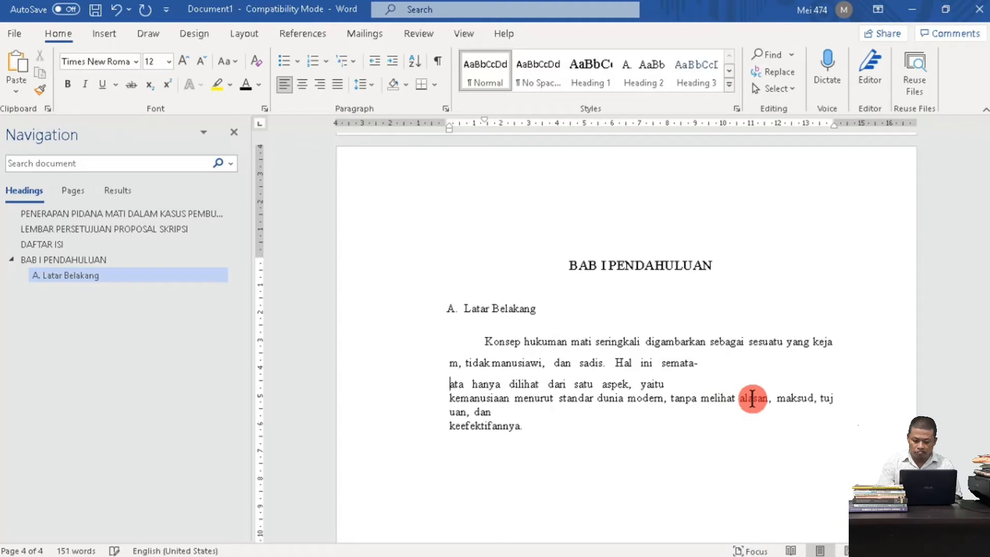
key(BackSpace)
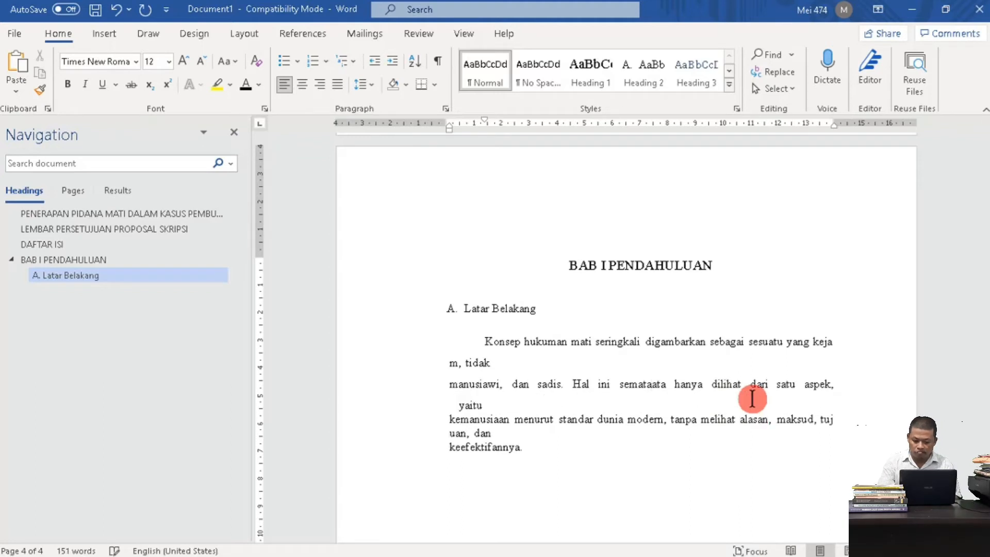
text(-m)
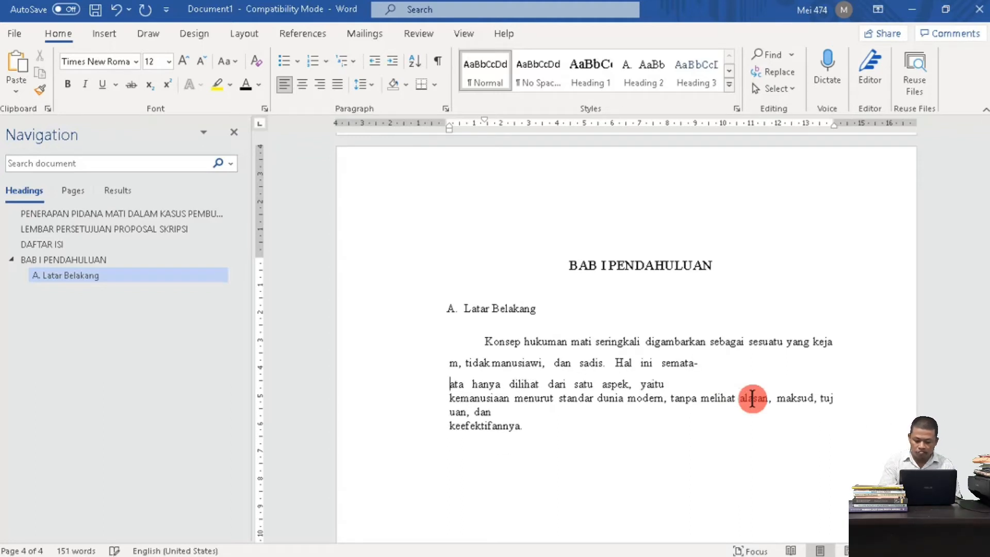
click(704, 384)
key(Delete)
key(Return)
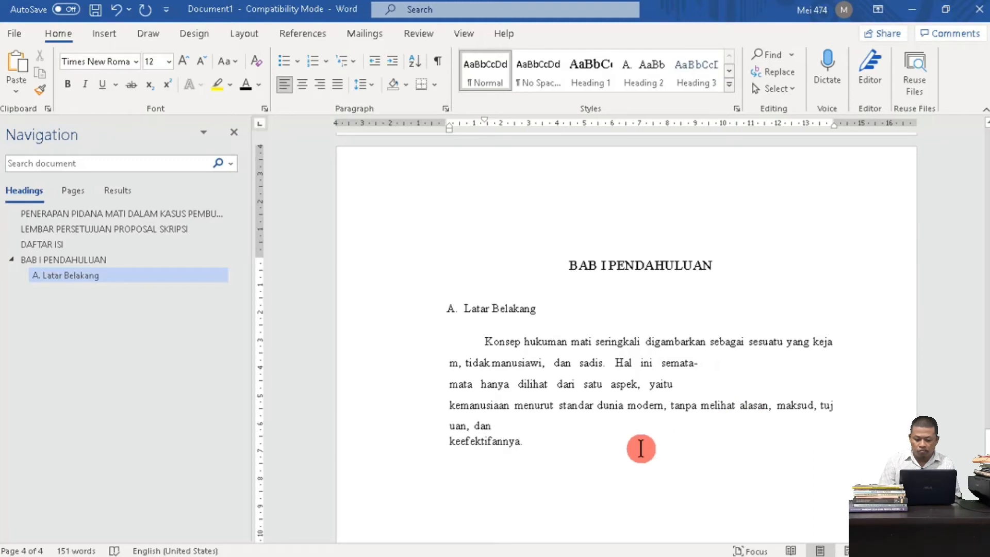
Step: Remove the line breaks between "dan" and "keefektifannya" and between "yaitu" and "kemanusiaan"
click(531, 424)
key(Delete)
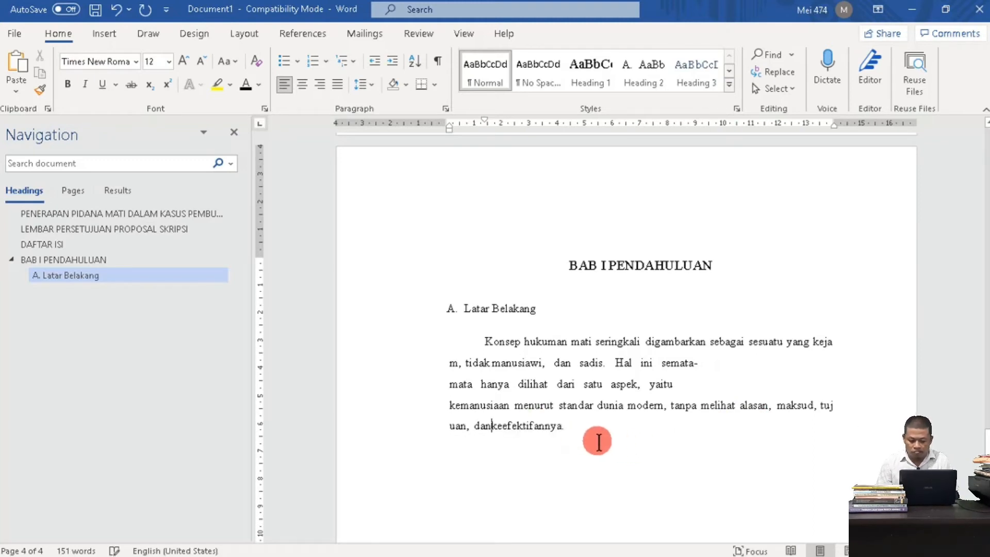
click(691, 386)
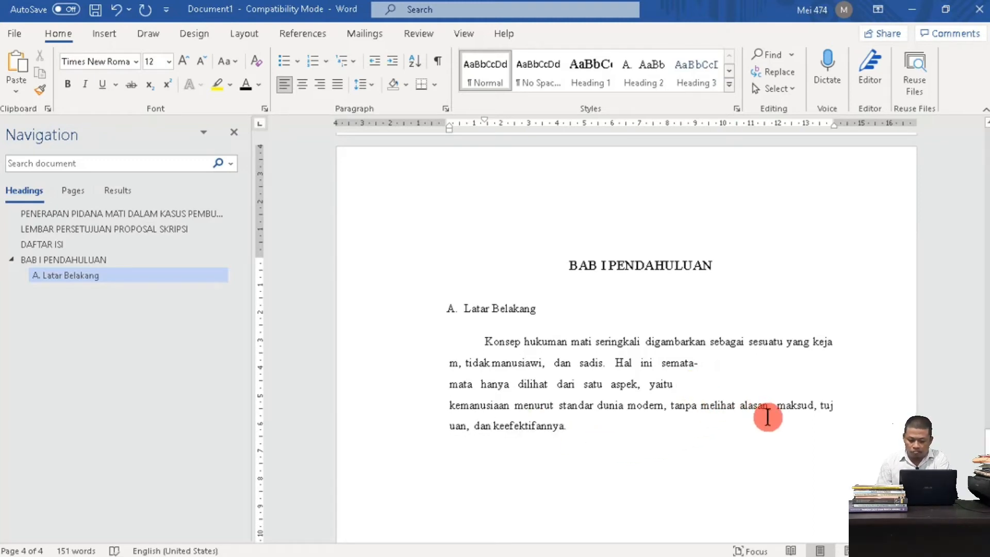
key(Delete)
key(Delete)
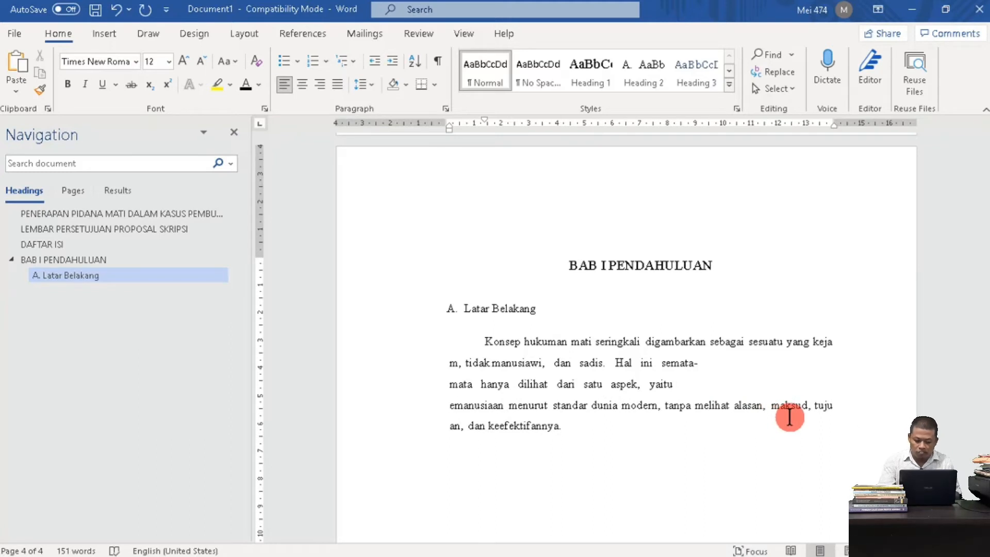
text(k)
key(BackSpace)
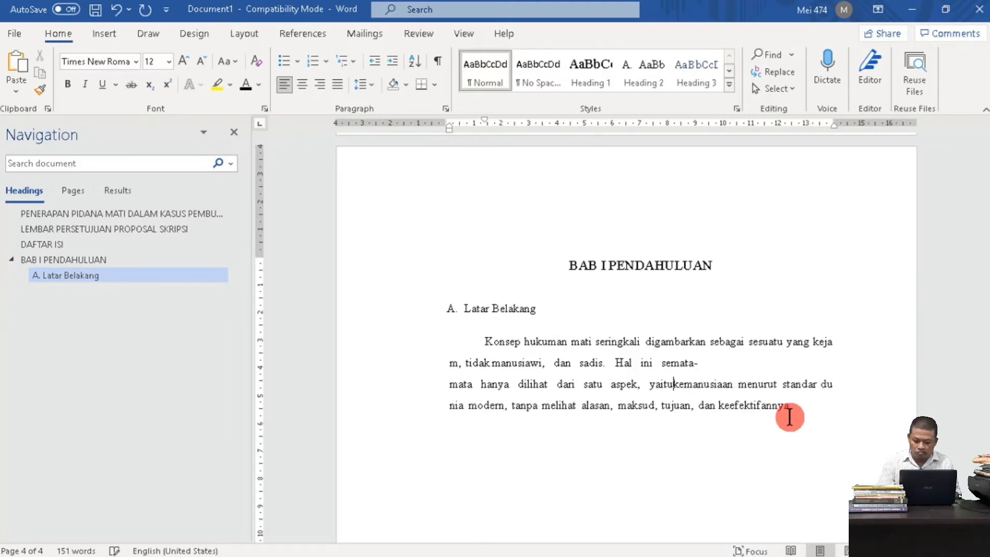
Step: Join "semata-" and "mata" into "sematamata" and justify the pasted paragraph
key(Right)
key(Right)
key(Right)
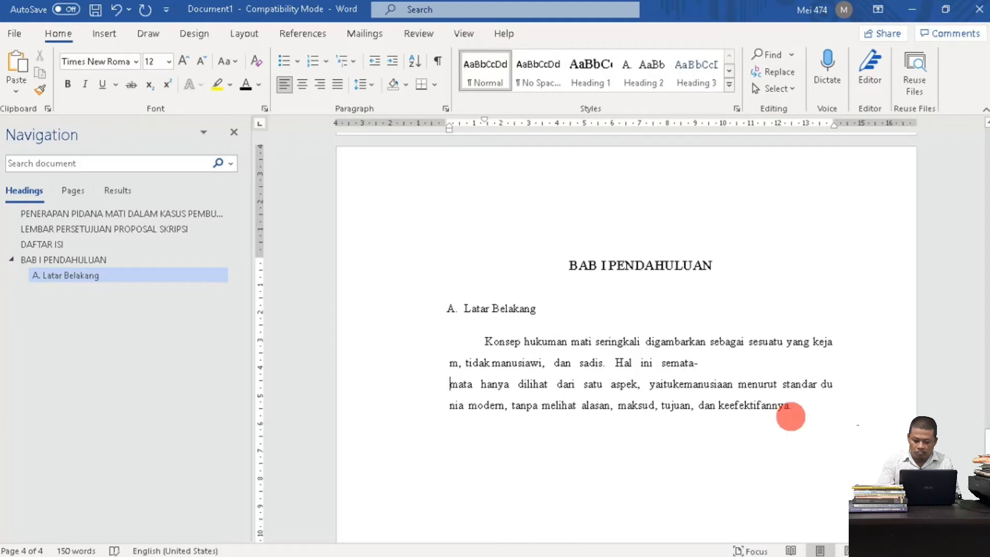
key(BackSpace)
key(BackSpace)
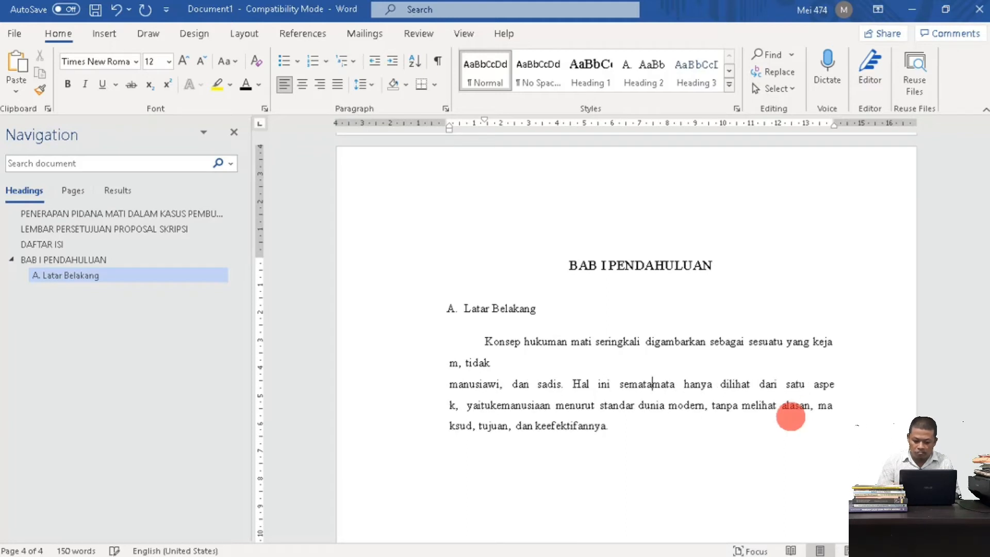
click(339, 82)
Step: Try to close the gap between "tidak" and "manusiawi", and undo the deletion
click(518, 359)
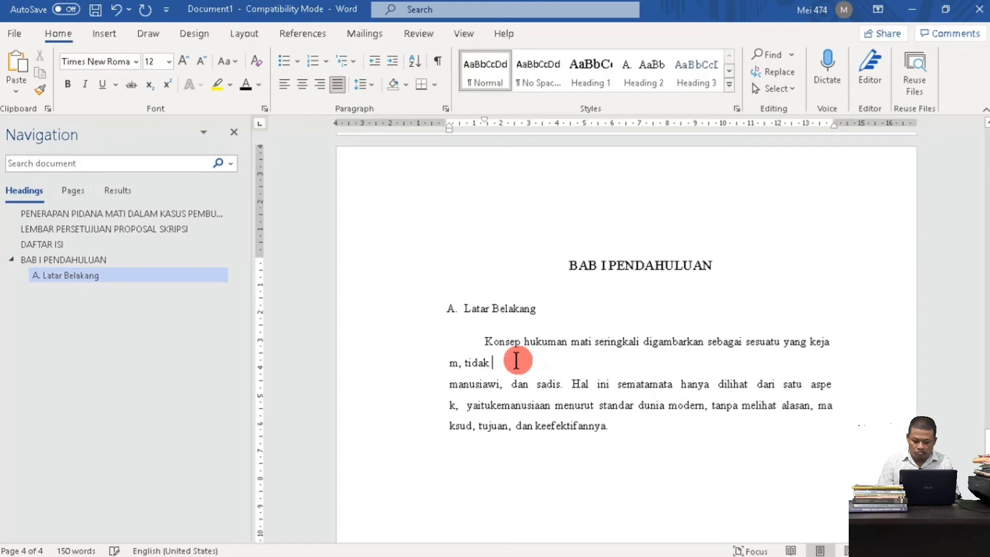
key(Delete)
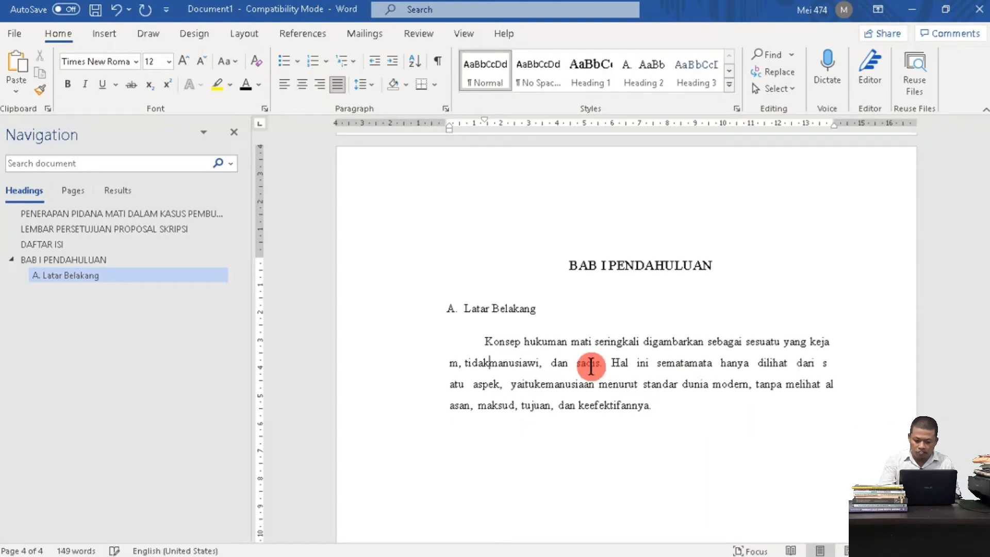
key(ctrl+z)
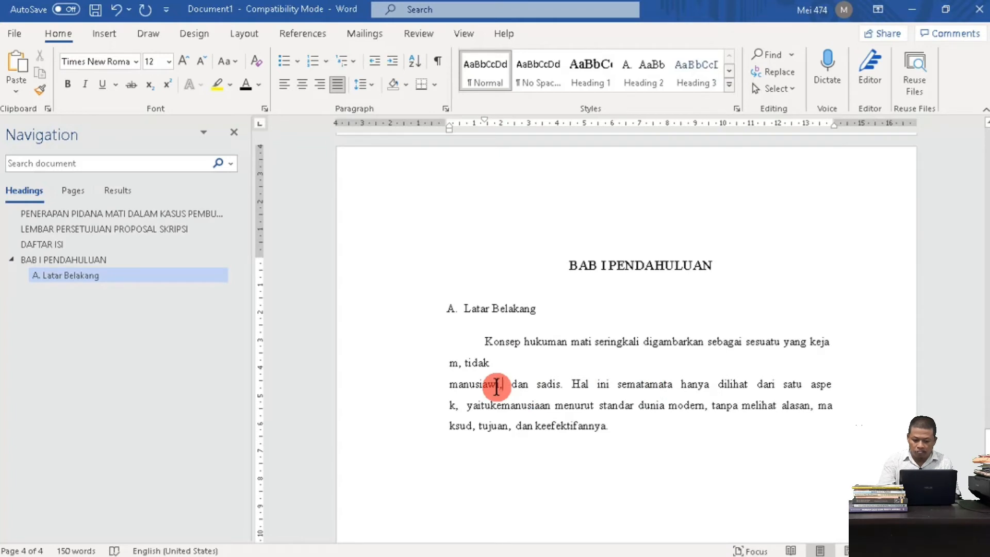
Step: Fix the spacing around "manusiawi," and "dan" so both words move up to the line containing "tidak"
key(BackSpace)
key(Right)
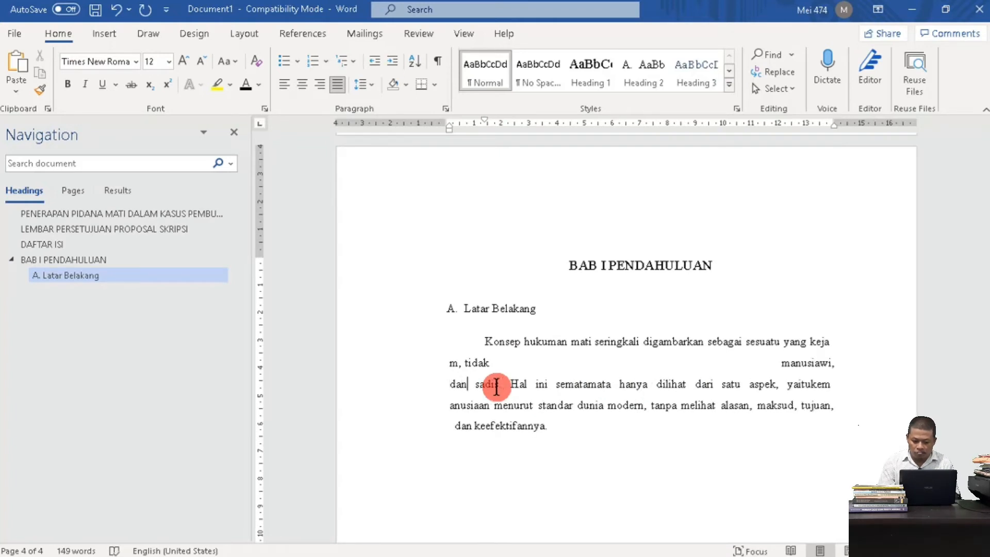
key(BackSpace)
key(Right)
key(Right)
key(Right)
key(Right)
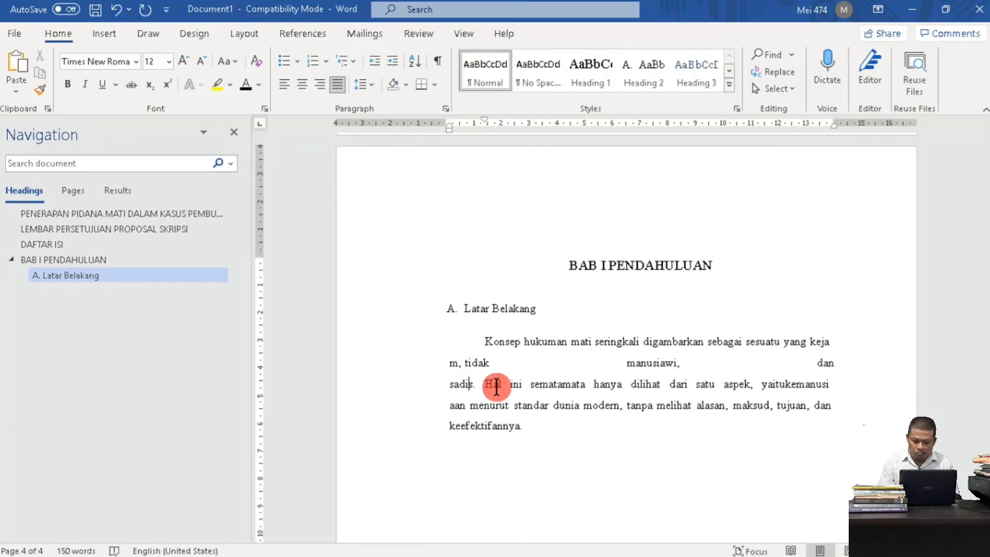
Step: Close the gaps around "sadis.", "Hal" and "ini" so they join the line containing "tidak manusiawi, dan"
key(Right)
key(Right)
key(Right)
key(BackSpace)
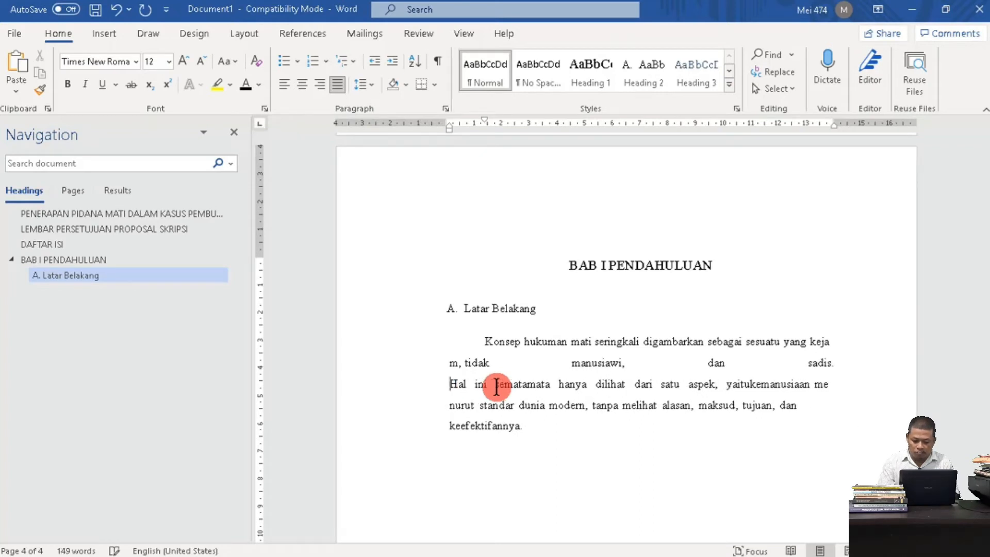
key(Delete)
key(Right)
key(Right)
key(Delete)
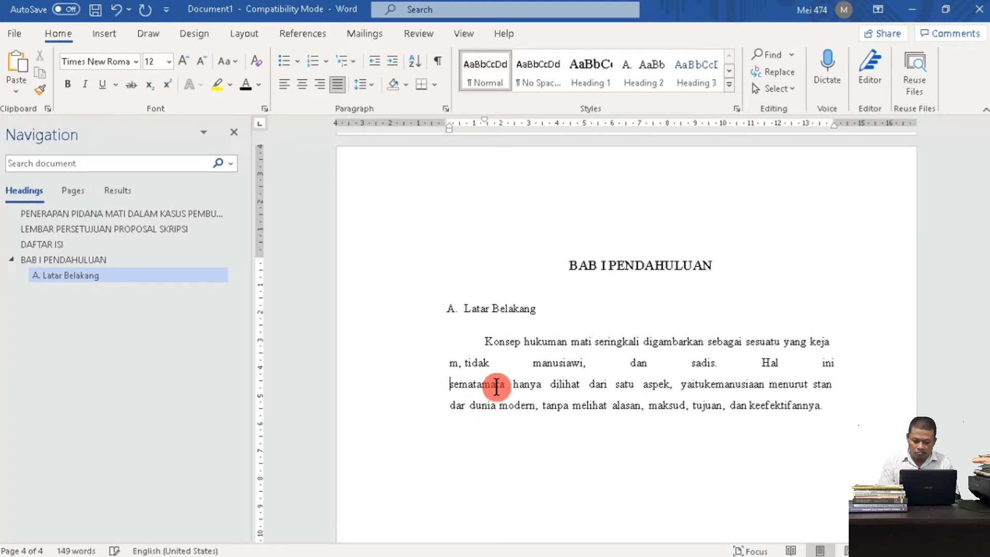
Step: Replace the irregular spaces around "sematamata", "hanya" and "dilihat" so these words follow "Hal ini" on the same line
key(Right)
key(Right)
key(Right)
key(Right)
key(Right)
key(Delete)
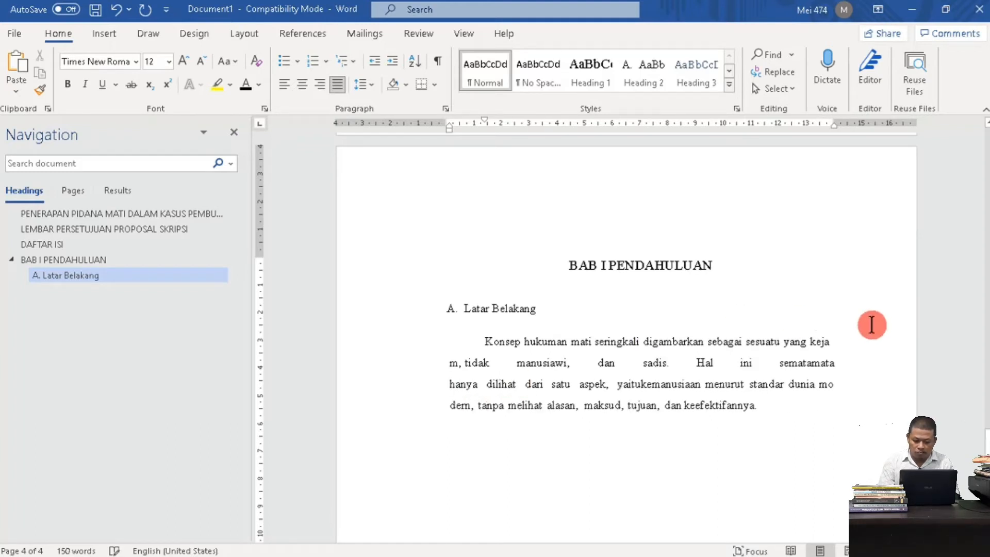
key(Delete)
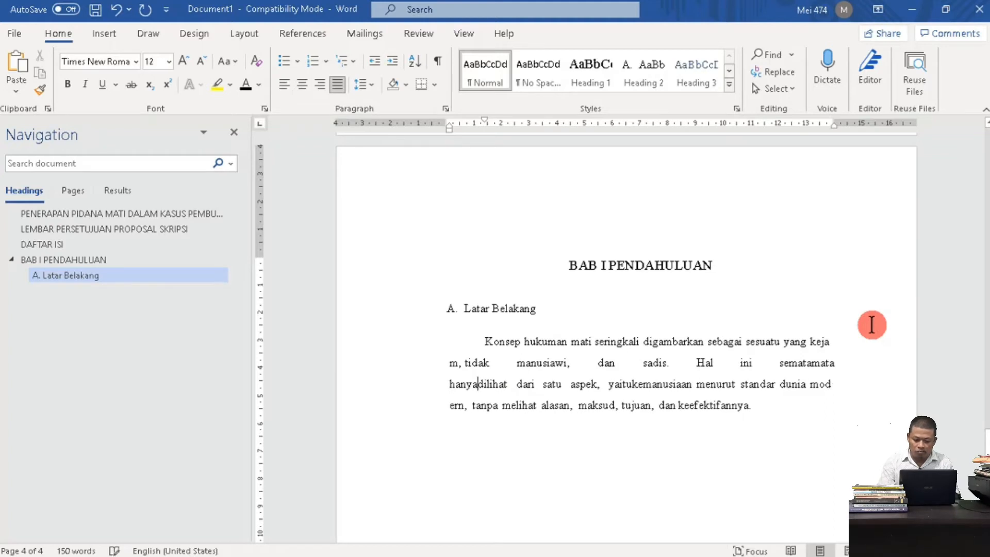
key(Right)
key(Right)
key(Right)
key(Right)
key(Right)
key(Right)
key(Delete)
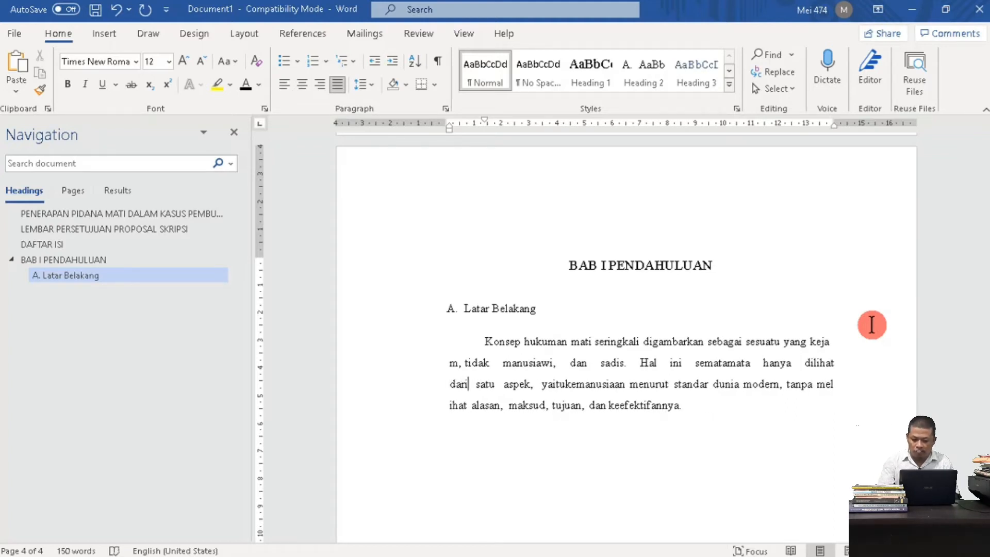
Step: Correct the spacing around "dari", "satu" and "aspek," so they follow "dilihat" on the paragraph's second line
key(Right)
key(Right)
key(Right)
key(Right)
key(Delete)
key(Right)
key(Right)
key(Right)
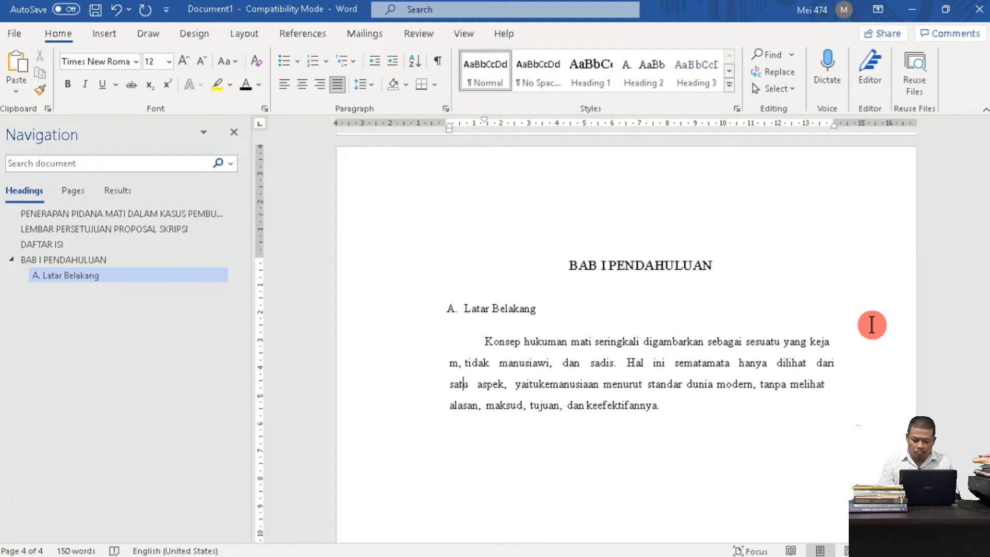
key(Right)
key(Delete)
key(Right)
key(Right)
key(Right)
key(Delete)
Step: Separate the run-together words "yaitukemanusiaan" into "yaitu" and "kemanusiaan" on the paragraph's third line
key(Right)
key(Right)
key(Right)
key(Return)
key(Right)
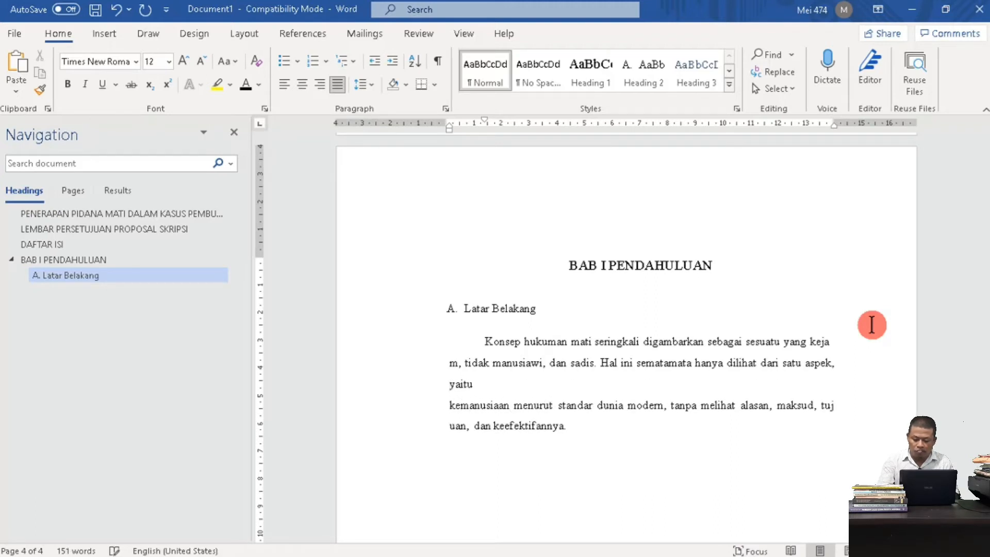
key(Delete)
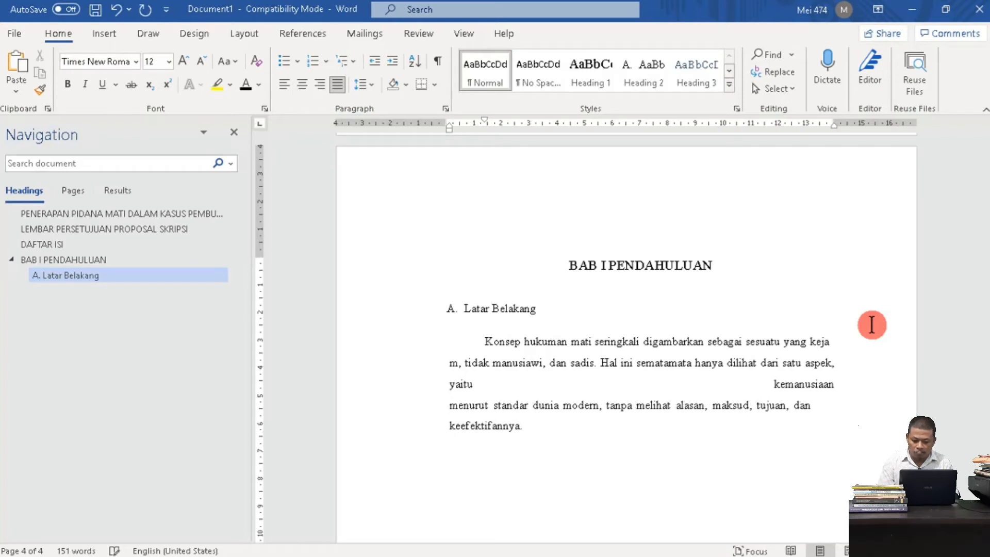
Step: Fix the spacing before "menurut" and "standar" so both words follow "kemanusiaan" on the same line
key(Delete)
key(Right)
key(Right)
key(Right)
key(Right)
key(Right)
key(Right)
key(Right)
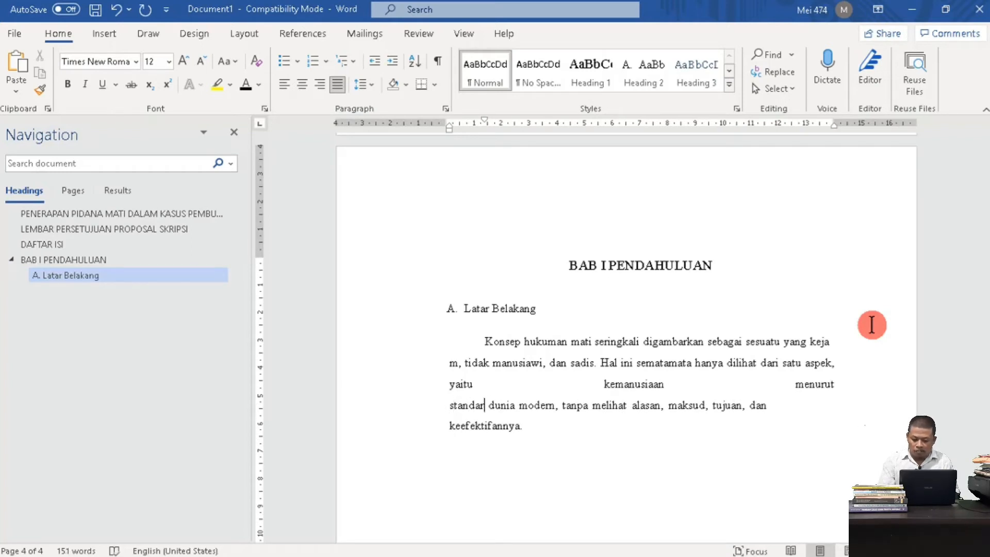
key(Delete)
key(Right)
key(Right)
key(Right)
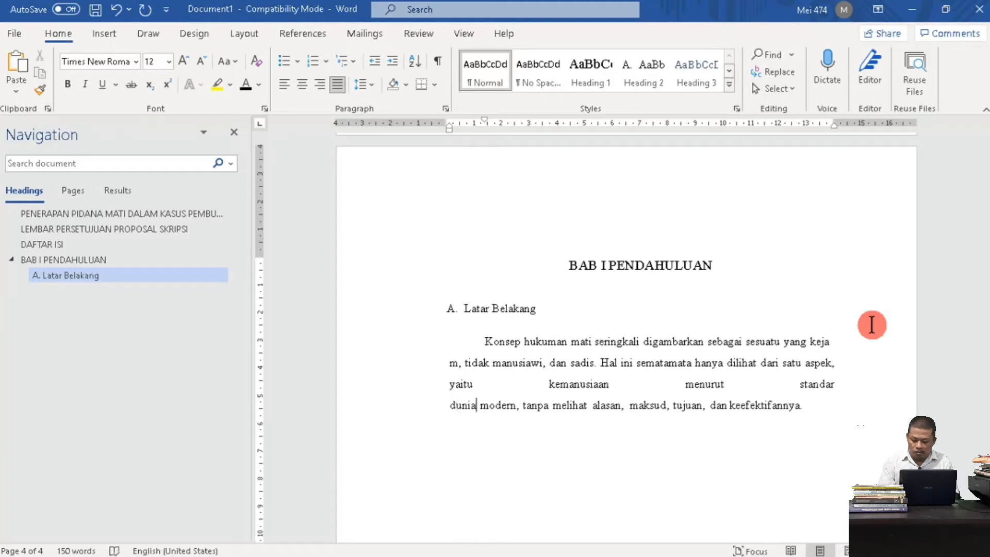
Step: Remove the irregular spaces around "dunia", "modern," and the following word so they move up to the line starting with "yaitu"
key(Delete)
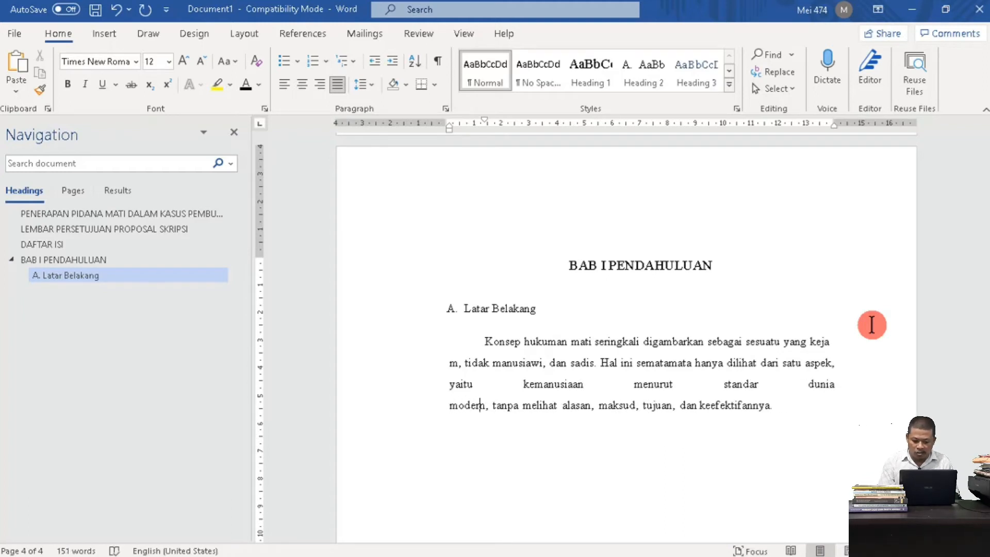
key(Delete)
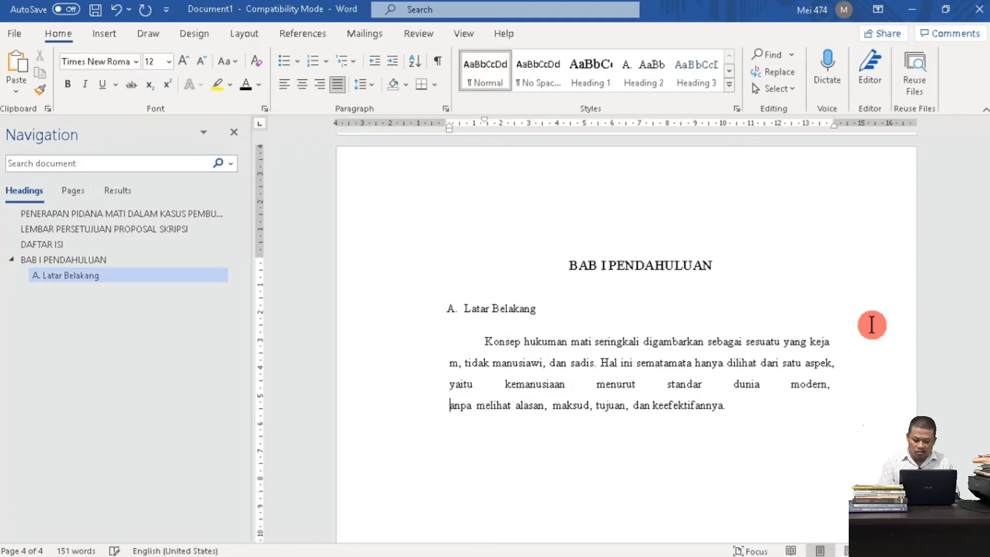
key(Right)
key(Right)
key(Delete)
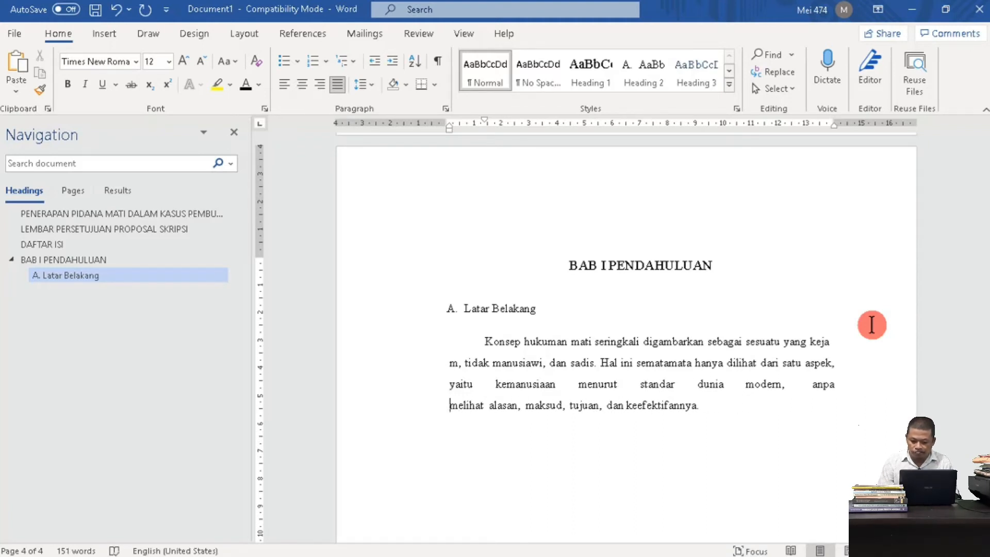
Step: Restore the missing "t" in "tanpa" and bring "alasan," up to the line ending in "melihat"
click(812, 384)
text(t)
click(485, 407)
key(Delete)
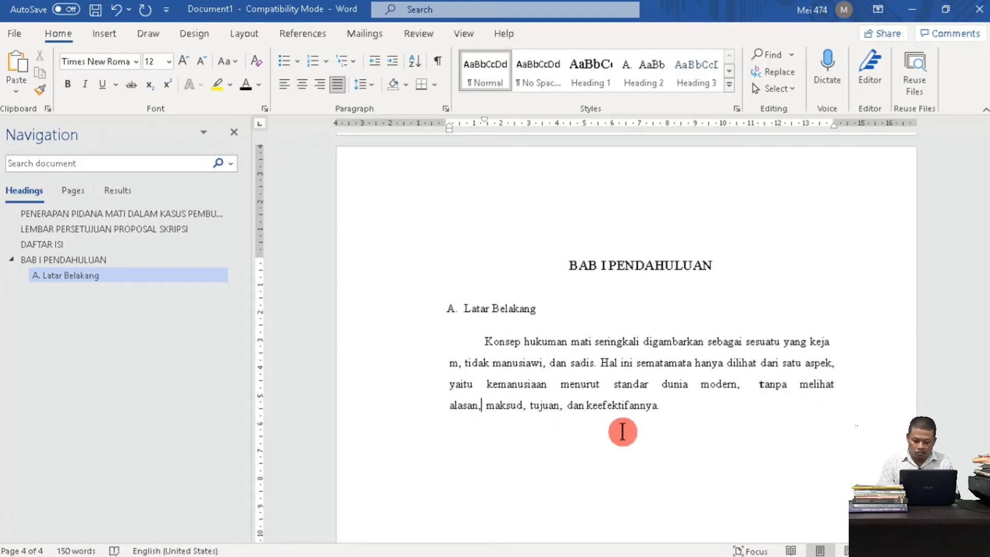
key(Delete)
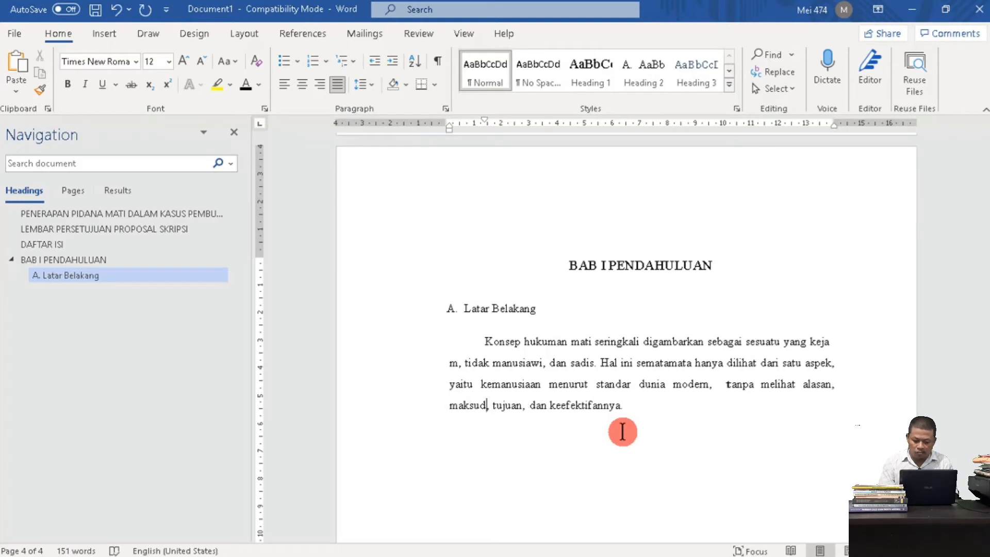
Step: Remove the extra spaces after "maksud," and "tujuan," in the paragraph's last line
key(Delete)
key(Right)
key(Right)
key(Right)
key(Right)
key(Right)
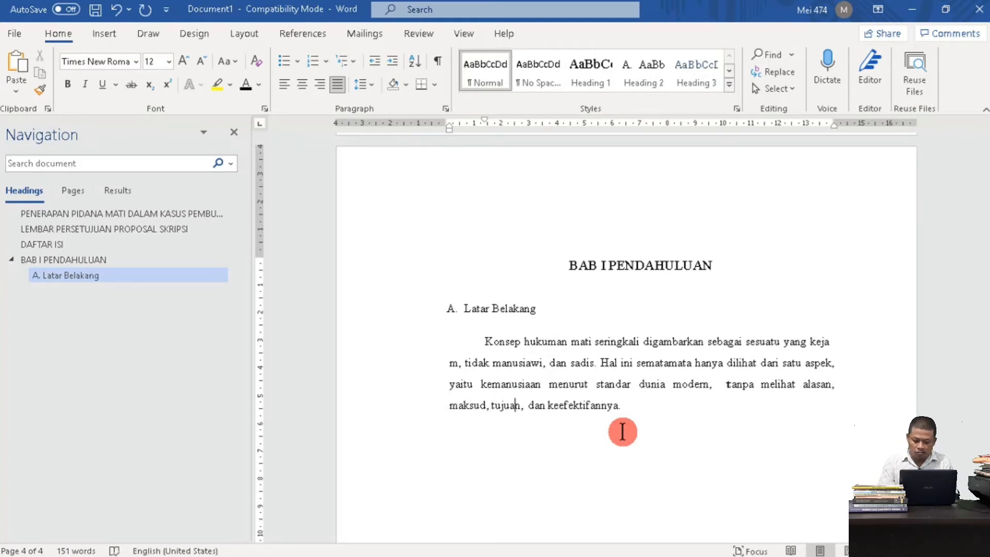
key(Delete)
key(Right)
key(Right)
key(Right)
key(Right)
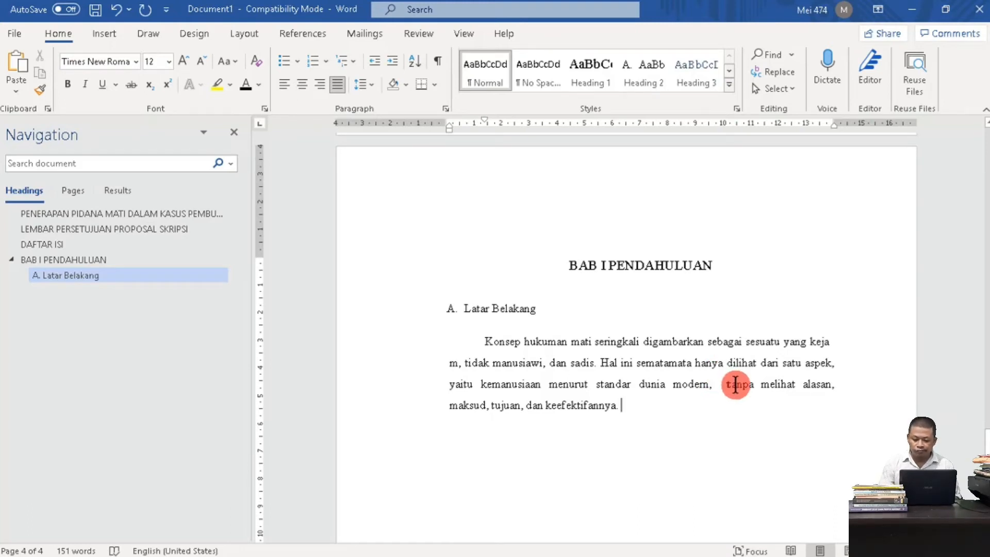
Step: Copy the cleaned "Konsep hukuman mati" paragraph and paste a duplicate directly below it
click(486, 342)
drag(505, 344, 632, 408)
key(ctrl+c)
click(632, 408)
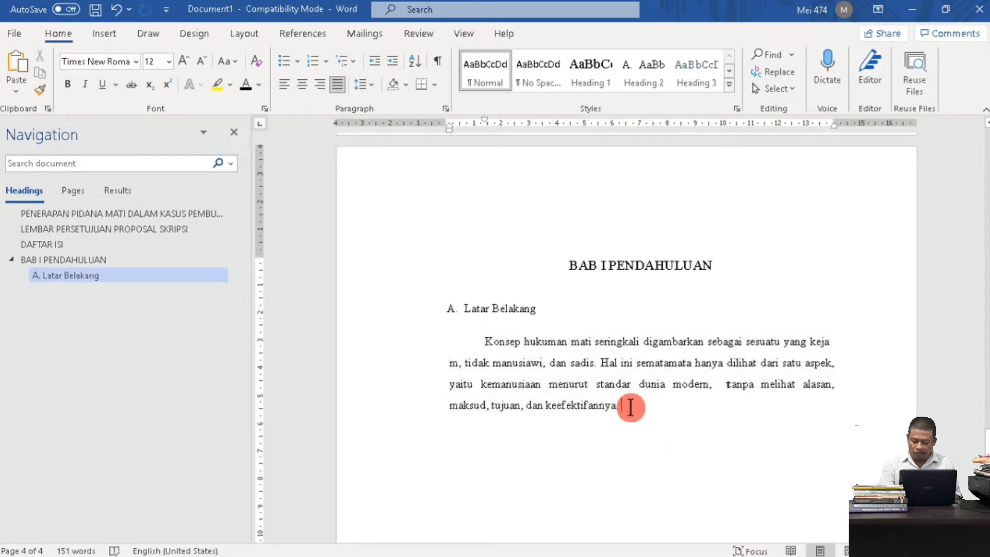
key(Return)
key(ctrl+v)
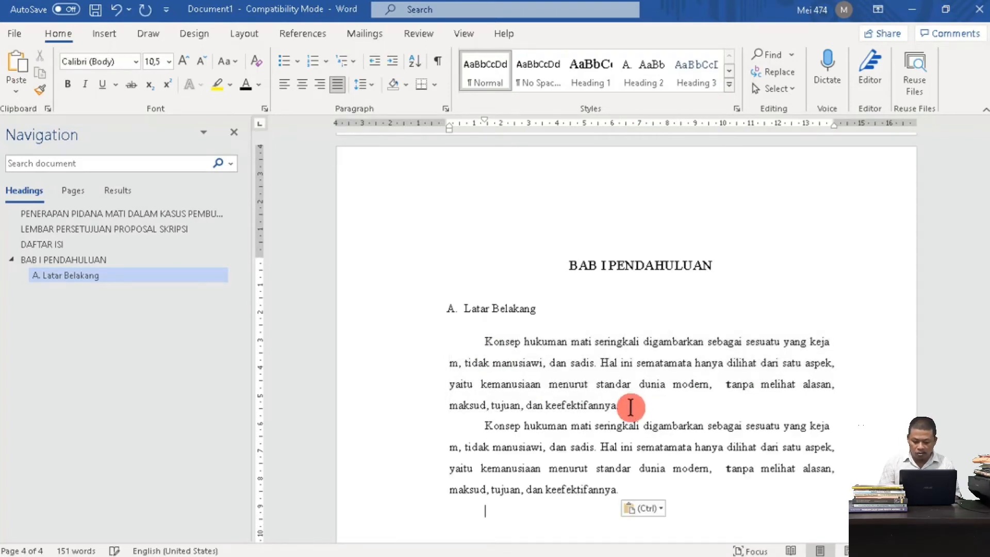
Step: Add the subheading "Permasalahan" below the duplicated paragraph and apply the Heading 2 style to it
click(645, 494)
mouse_move(987, 444)
mouse_down()
mouse_move(987, 464)
mouse_move(988, 452)
mouse_up()
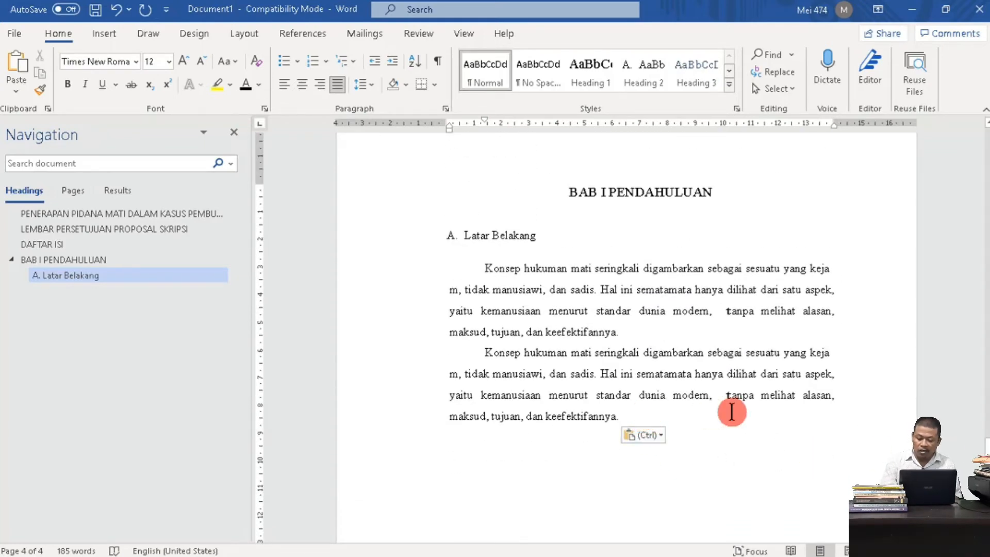
key(Return)
text(Perma)
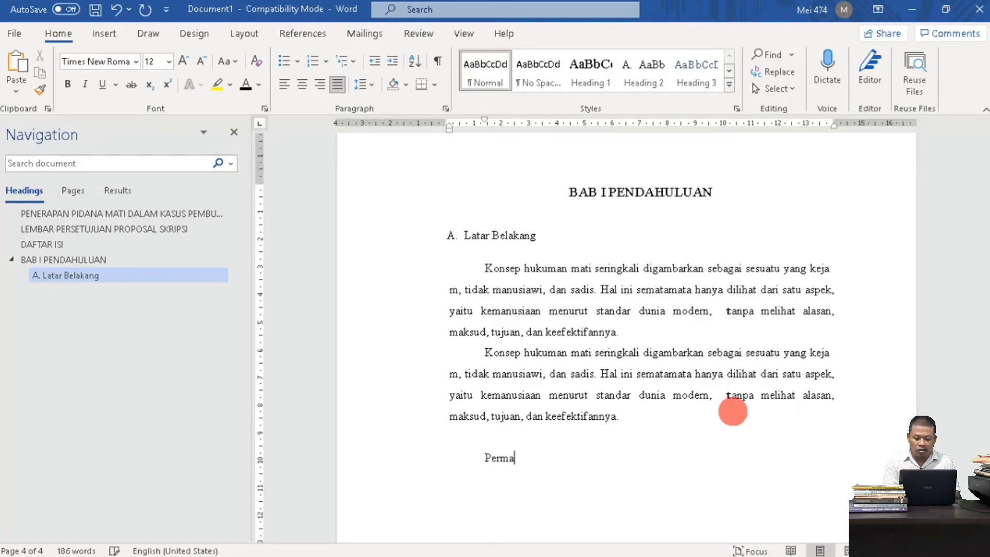
text(salahan)
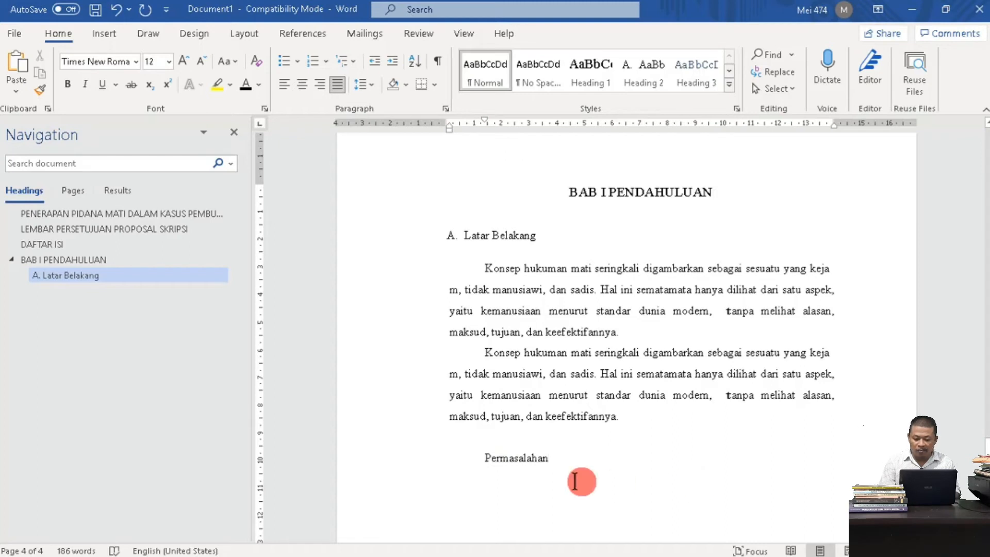
drag(576, 455, 482, 457)
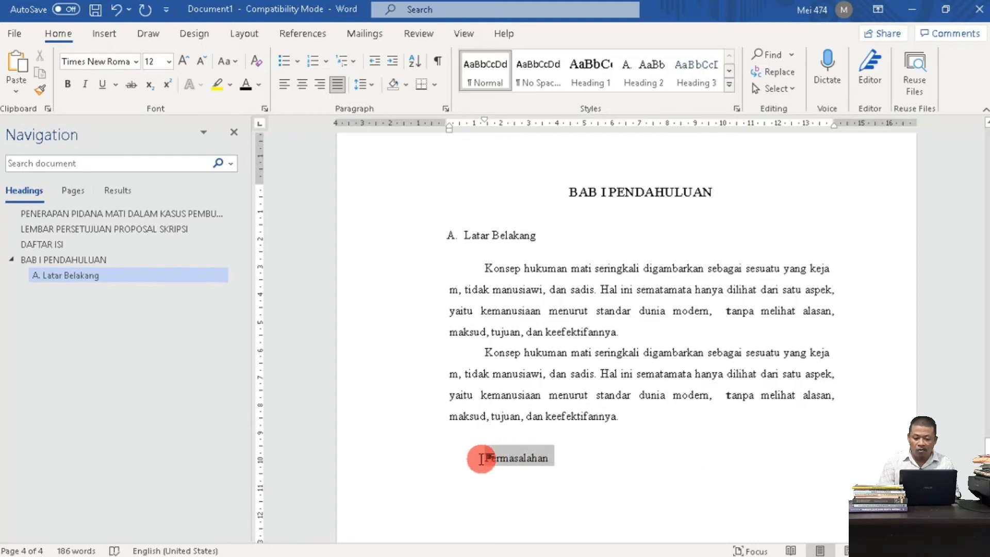
click(647, 75)
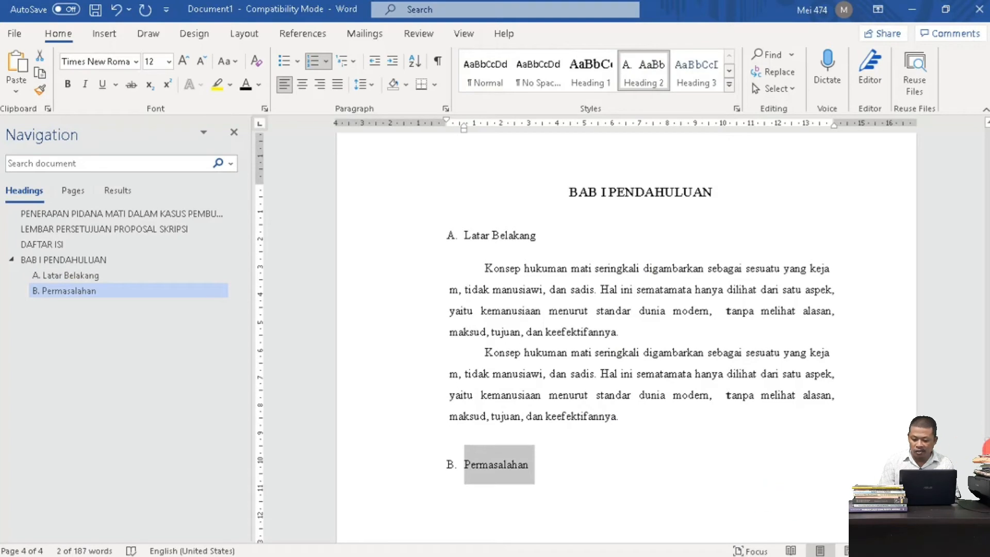
Step: Paste the copied "Konsep hukuman mati" paragraph twice below the "Permasalahan" subheading
drag(986, 452, 986, 465)
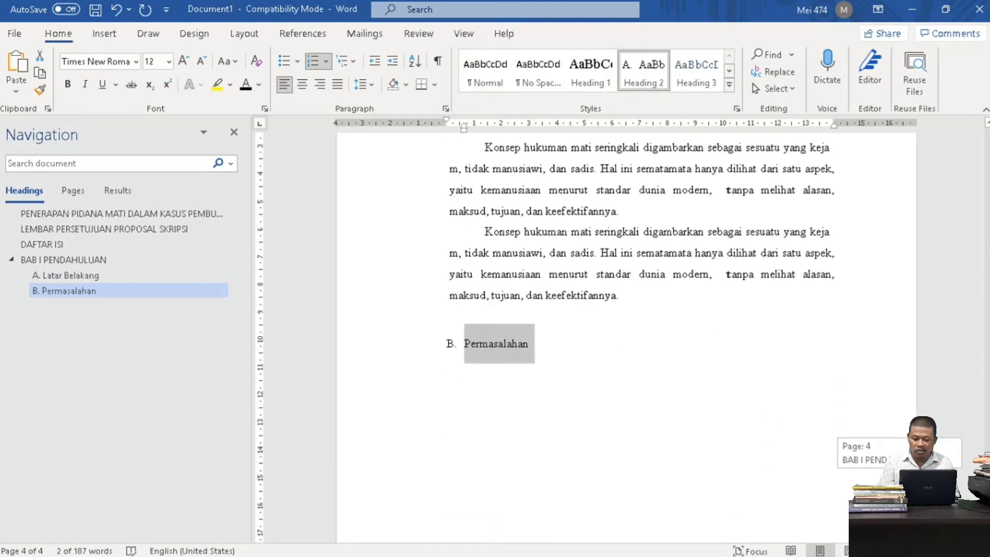
click(564, 315)
key(Return)
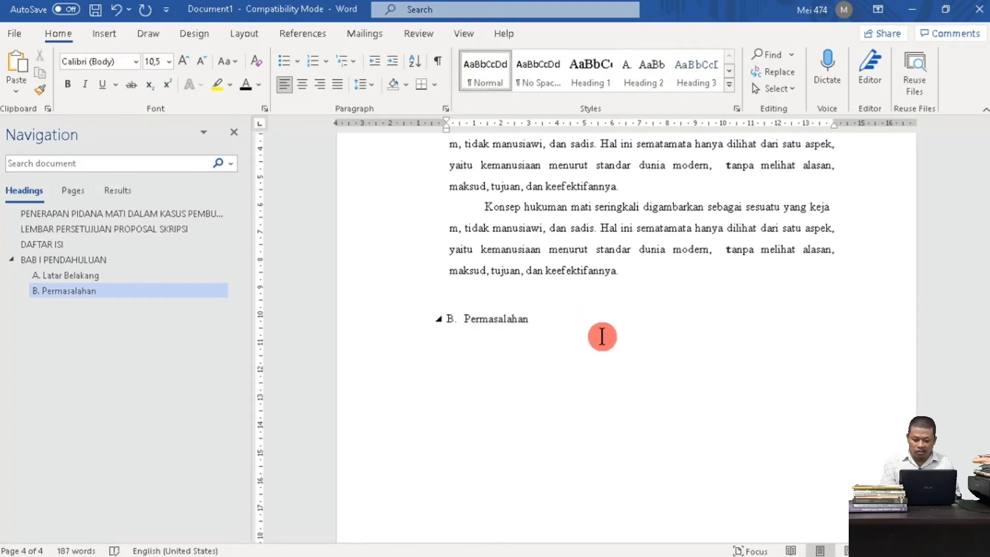
key(ctrl+v)
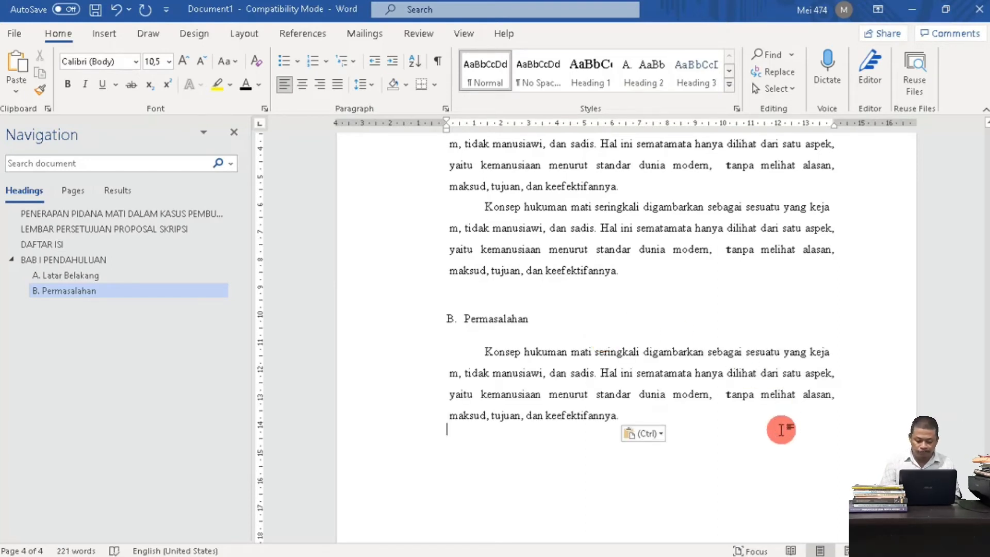
key(ctrl+v)
drag(985, 471, 985, 499)
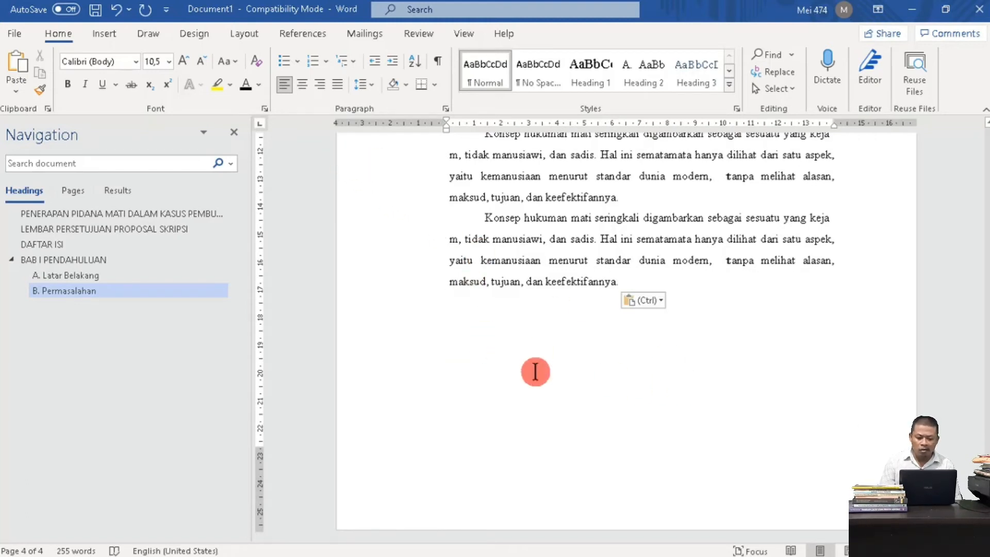
Step: Insert a page break after the last paragraph of the "Permasalahan" section
click(249, 36)
click(194, 54)
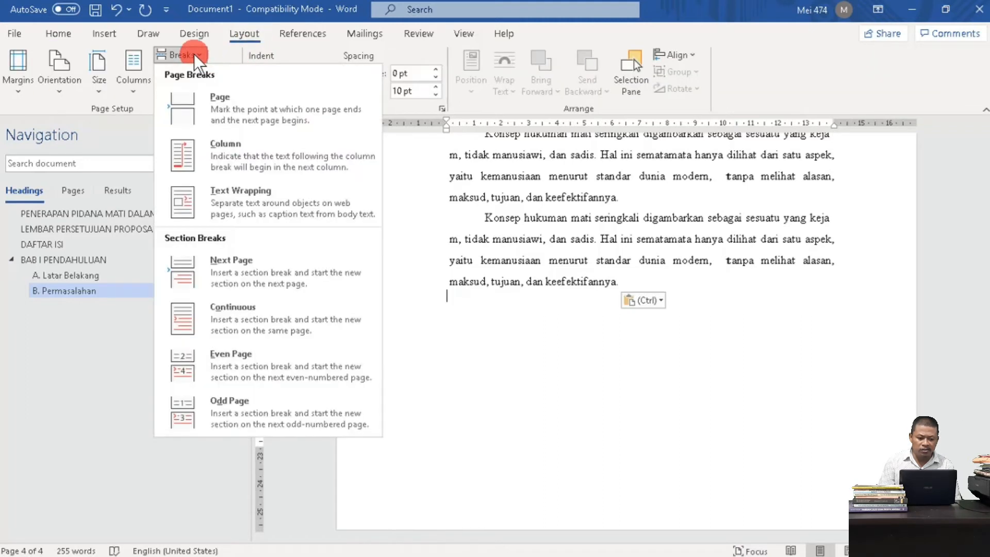
click(237, 110)
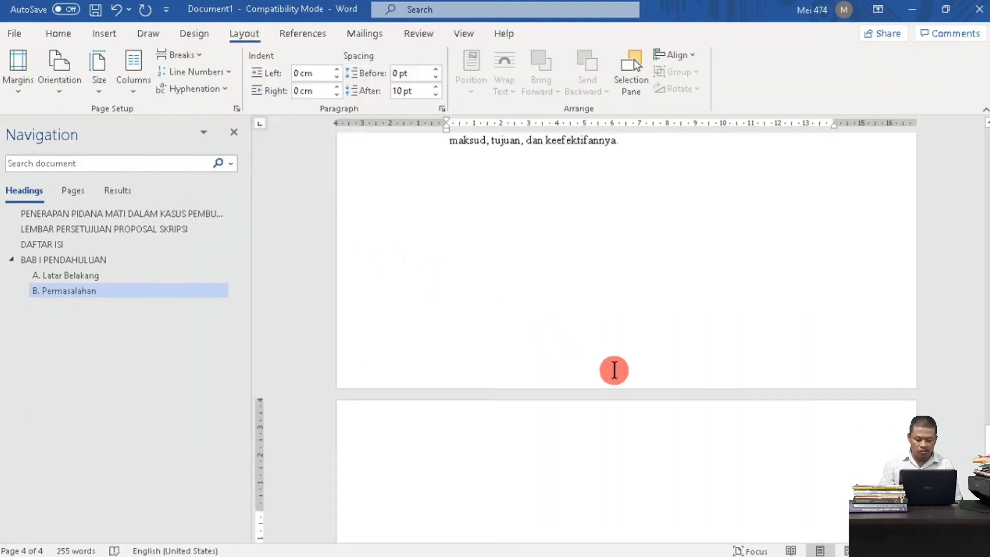
Step: Write the chapter title "BAB II TINJAUAN PUSTAKA" on the new page and the subheading text "Pengertian Penegakan Hukum" below it
text(BAB)
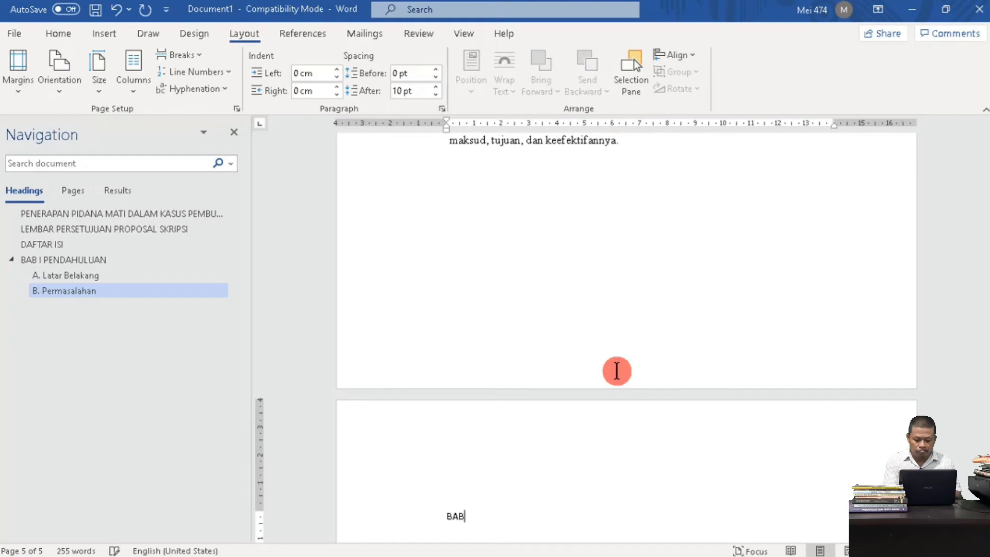
text( II TINJAUAH)
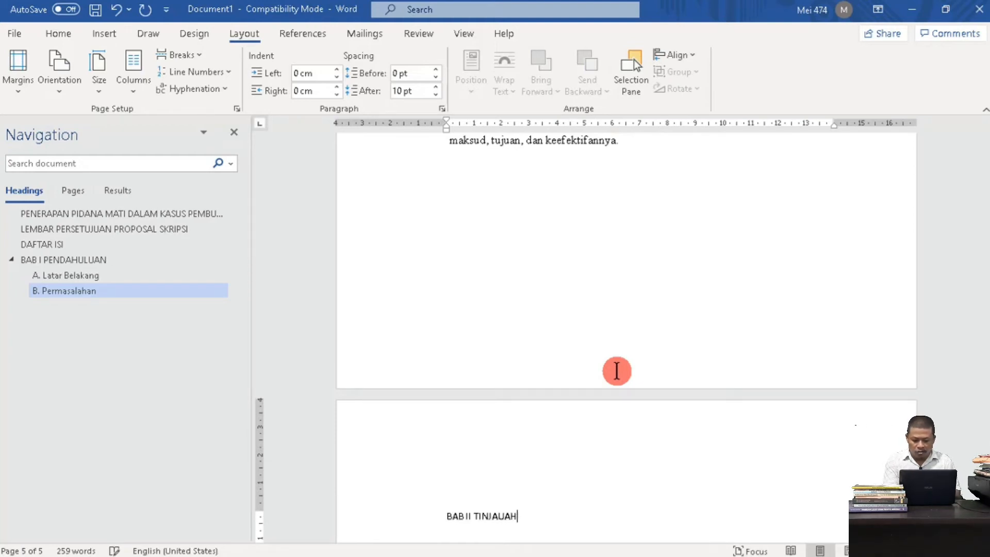
key(BackSpace)
text(N PUS)
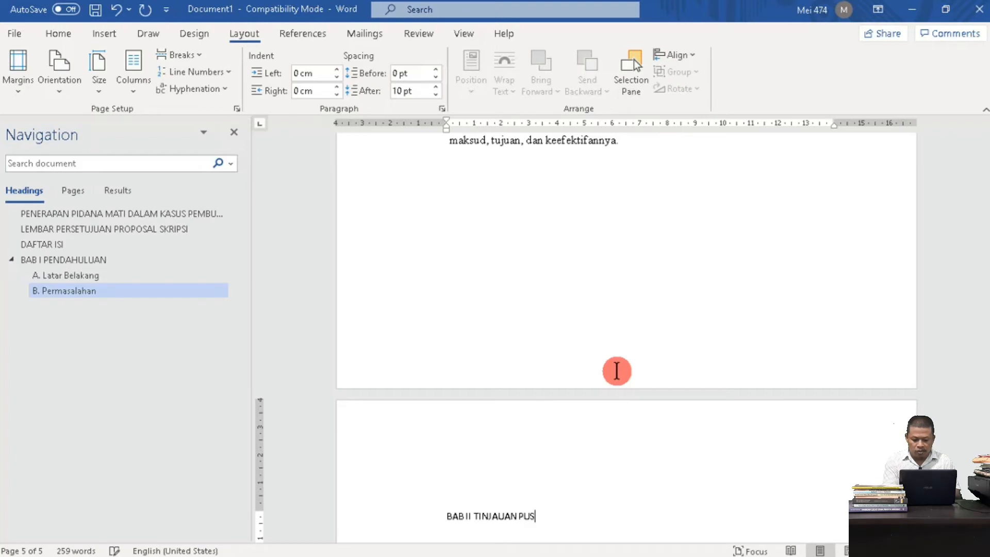
text(TAKA)
key(Return)
key(Return)
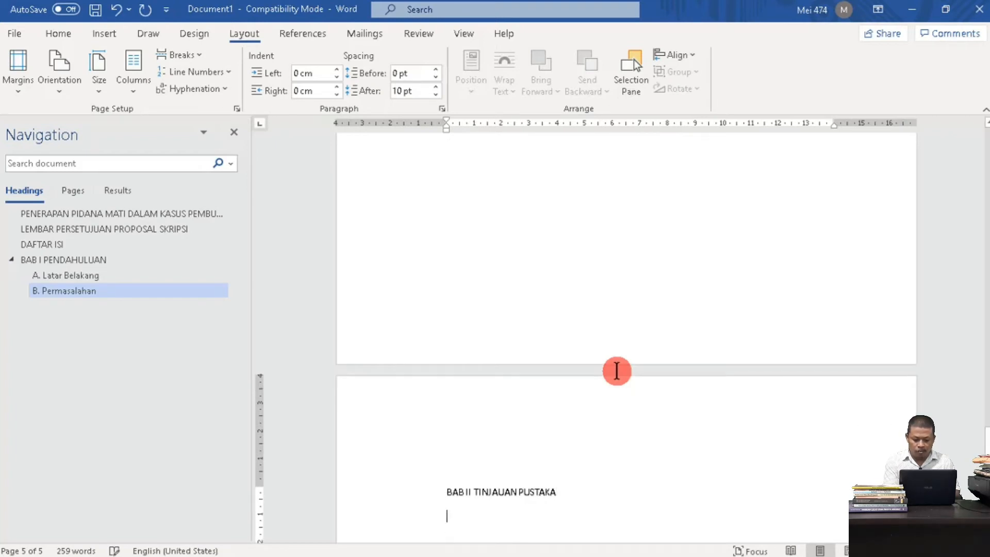
text(Pengertian)
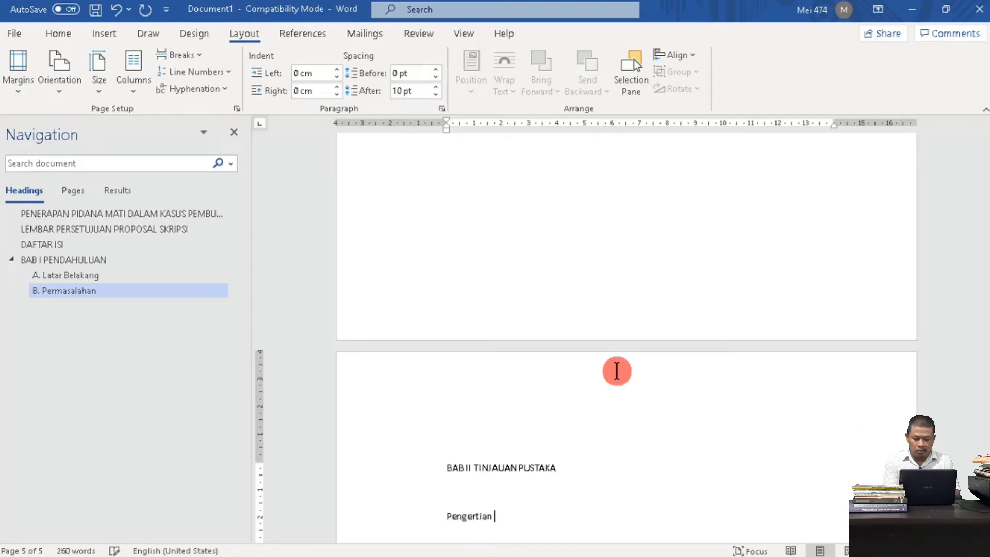
text( Penegakan Hukum)
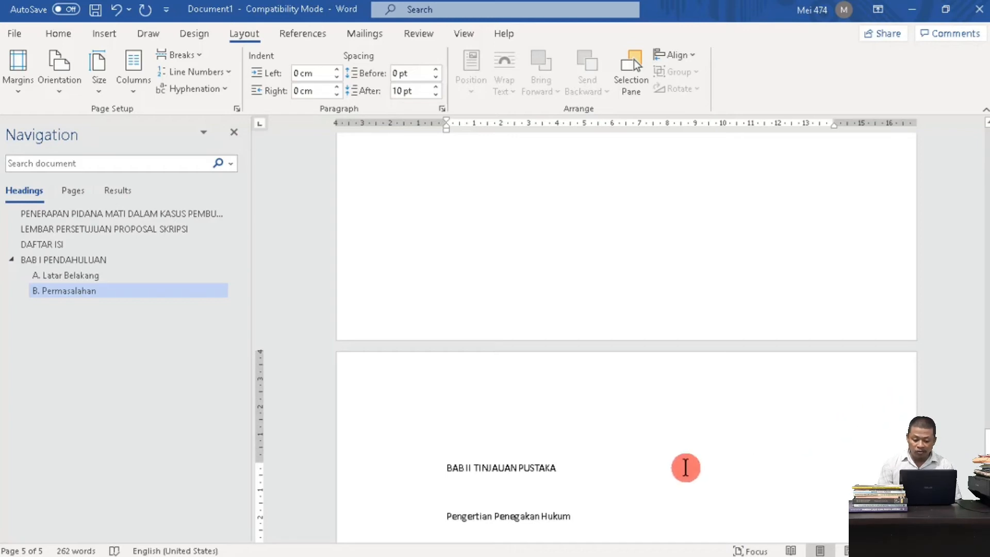
Step: Apply the Heading 1 style to the "BAB II TINJAUAN PUSTAKA" title
drag(554, 467, 443, 467)
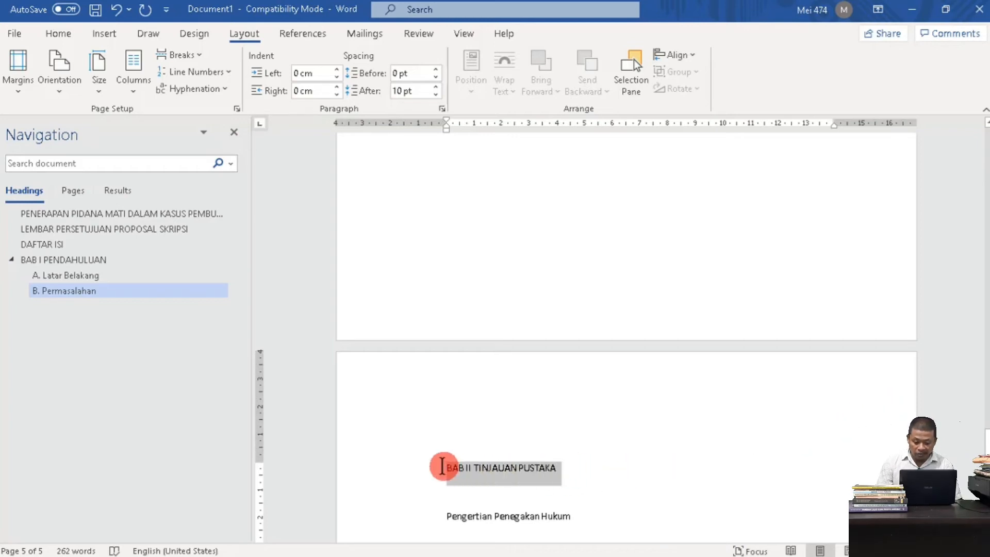
click(58, 33)
click(583, 69)
drag(582, 512, 461, 501)
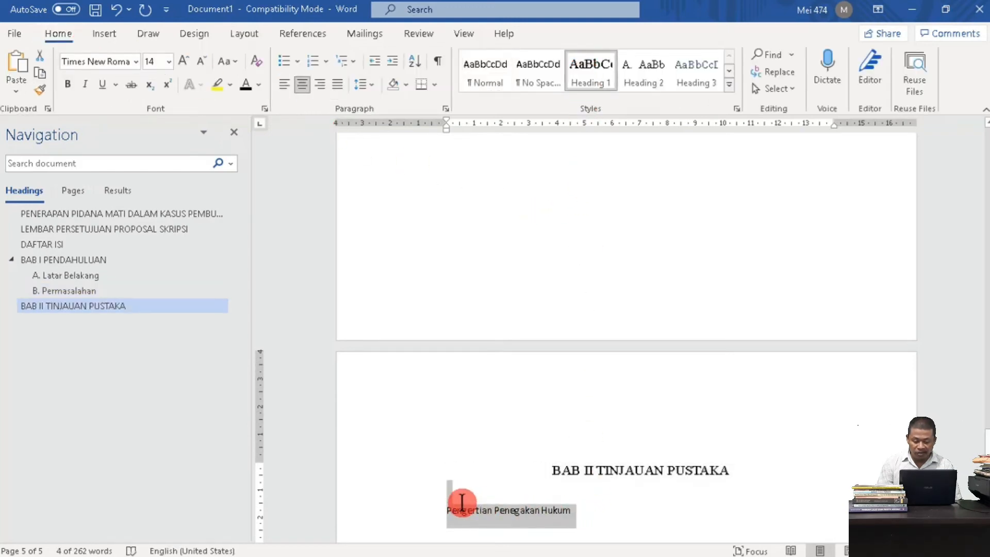
click(652, 66)
drag(987, 439, 987, 457)
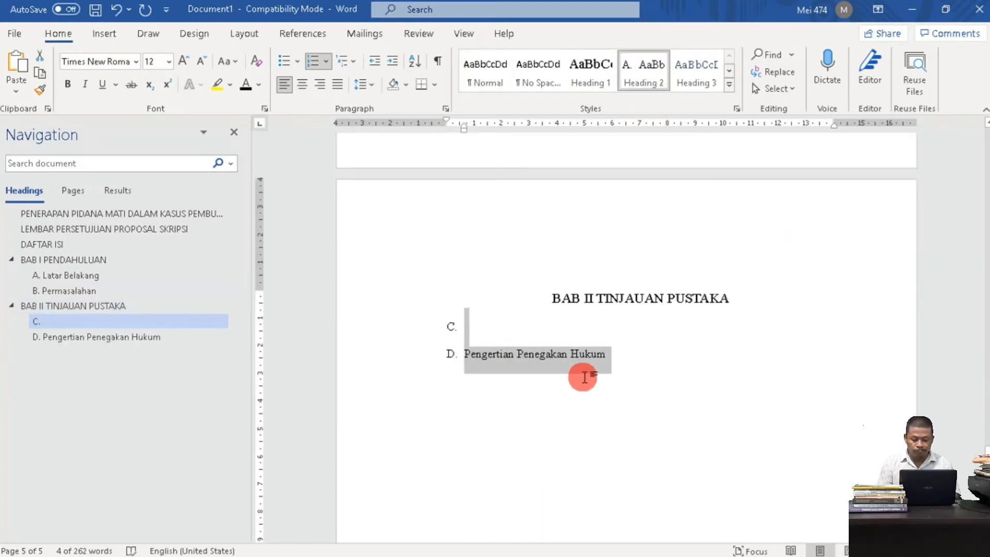
key(ctrl+z)
Step: Apply the Heading 2 style to only the "Pengertian Penegakan Hukum" line, leaving out the empty line above it
drag(602, 342, 464, 333)
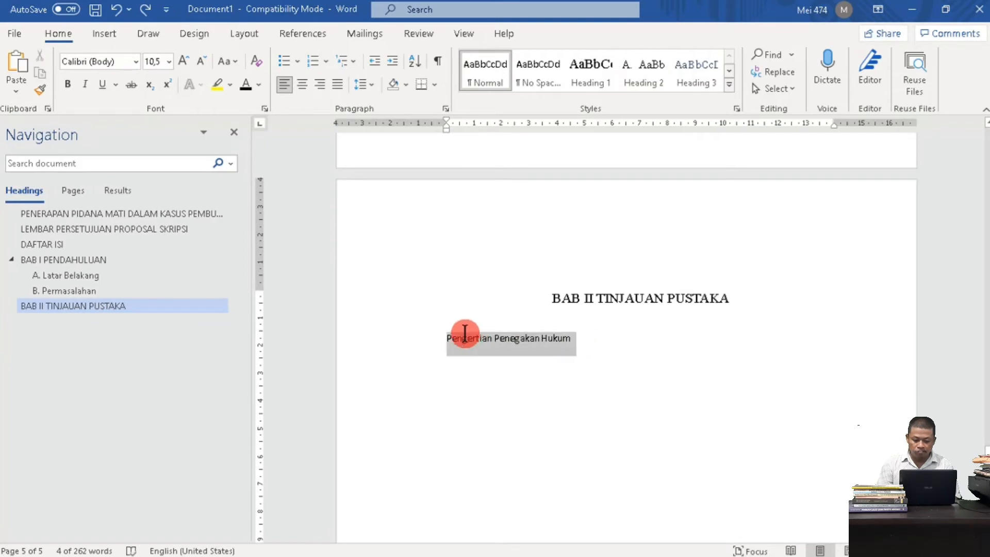
click(646, 79)
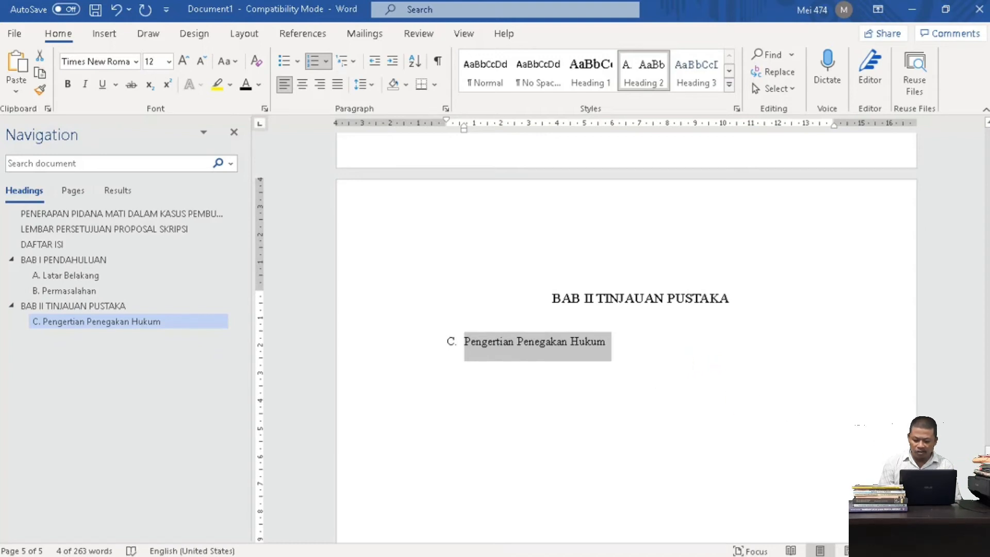
Step: Restart the numbering of the "Pengertian Penegakan Hukum" subheading at A and decrease its indent by one level
mouse_move(987, 470)
mouse_down()
mouse_move(986, 390)
mouse_move(986, 474)
mouse_up()
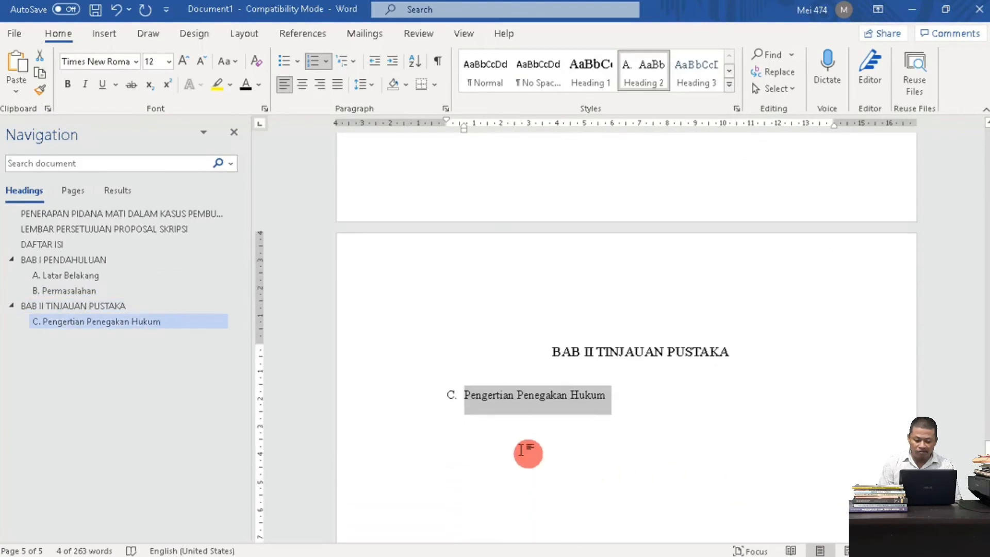
click(450, 393)
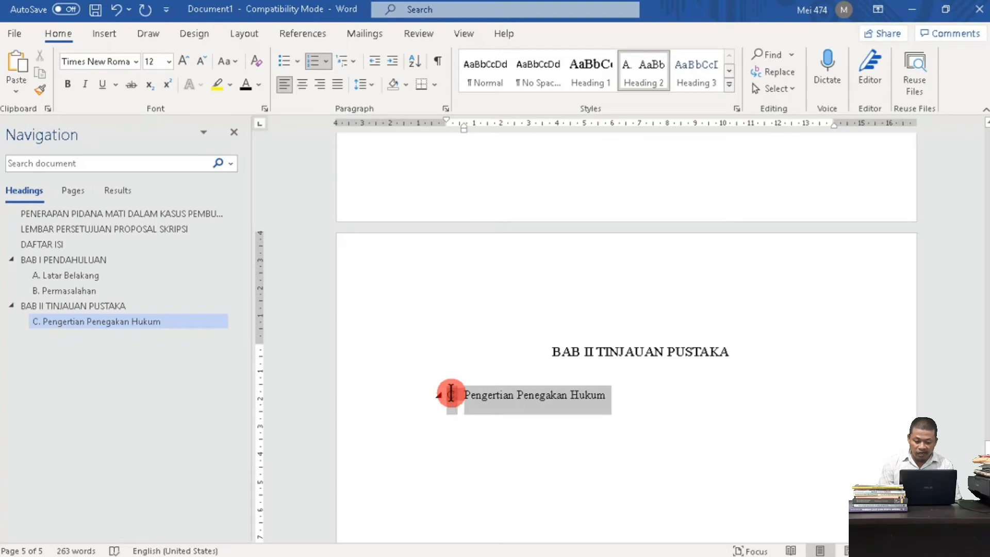
right_click(450, 393)
click(531, 170)
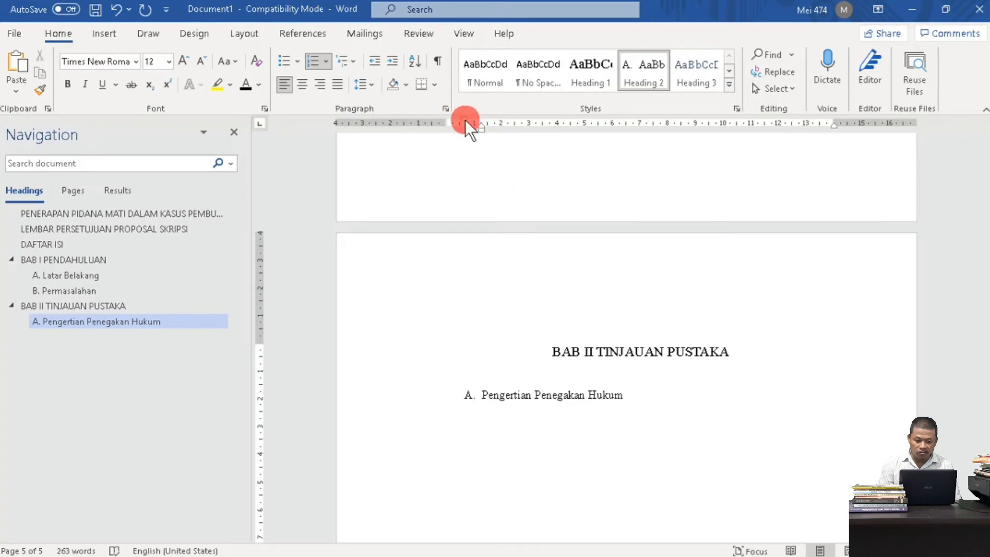
click(372, 60)
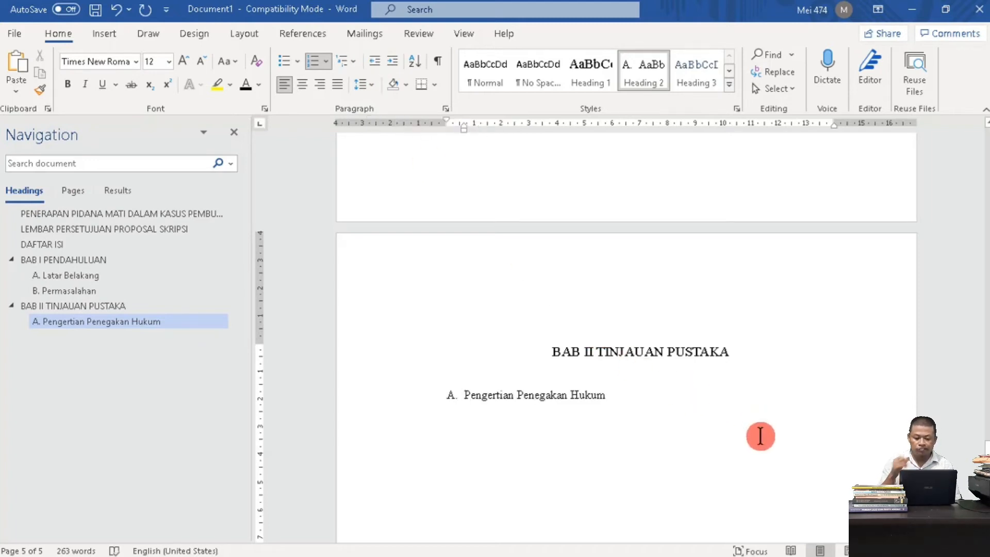
Step: Paste the copied "Konsep hukuman mati" paragraph twice below the "Pengertian Penegakan Hukum" subheading
click(648, 401)
key(Return)
text(Konsep hukuman mati seringkali digambarkan sebagai sesuatu yang kejam, tidak manusiawi, dan sadis. Hal ini sematamata hanya dilihat dari satu aspek, yaitu kemanusiaan menurut standar dunia modern,  tanpa melihat alasan, maksud, tujuan, dan keefektifannya.)
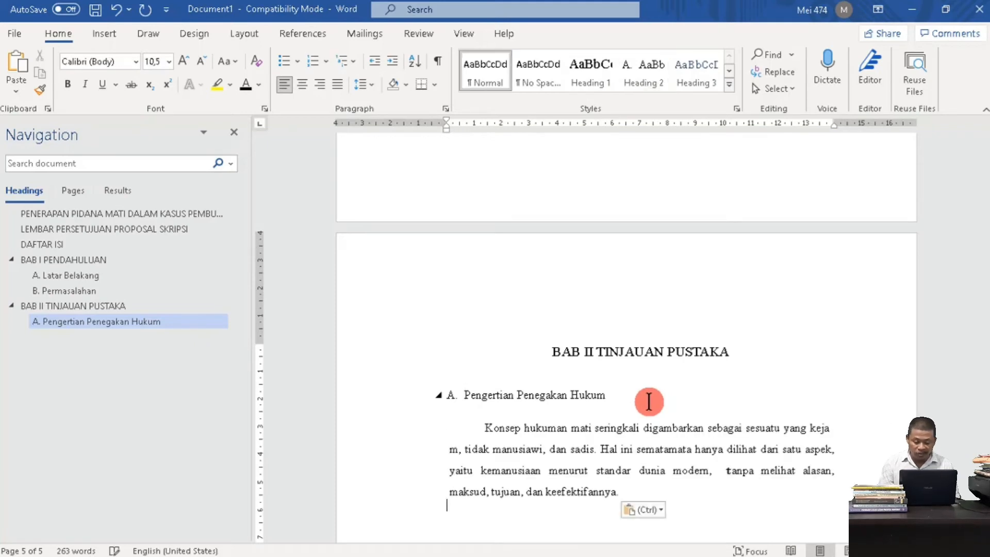
text(Konsep hukuman mati seringkali digambarkan sebagai sesuatu yang kejam, tidak manusiawi, dan sadis. Hal ini sematamata hanya dilihat dari satu aspek, yaitu kemanusiaan menurut standar dunia modern,  tanpa melihat alasan, maksud, tujuan, dan keefektifannya.)
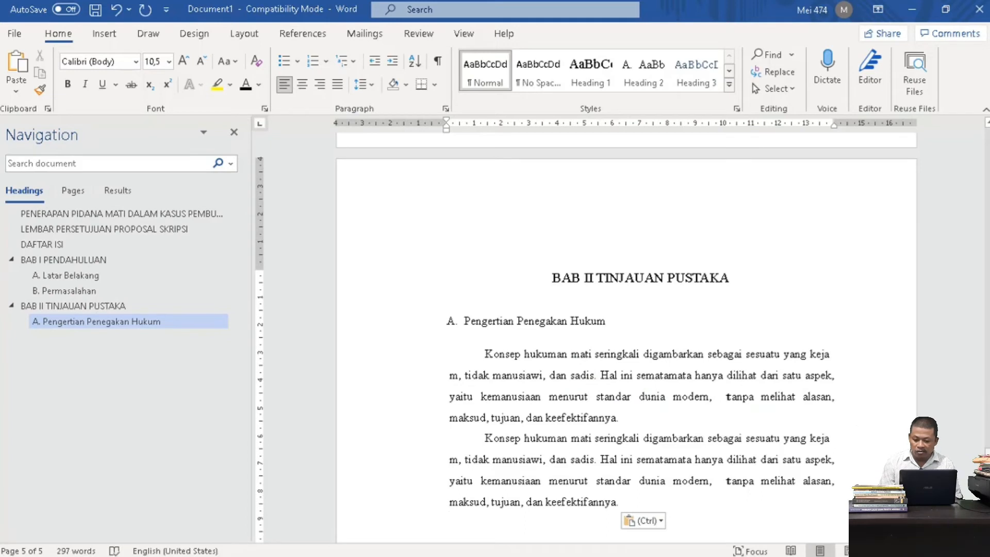
Step: Add the subheading "Hukuman Mati dalam Sejarah" below the pasted paragraphs and apply the Heading 2 style to it
scroll(586, 331, down, 1)
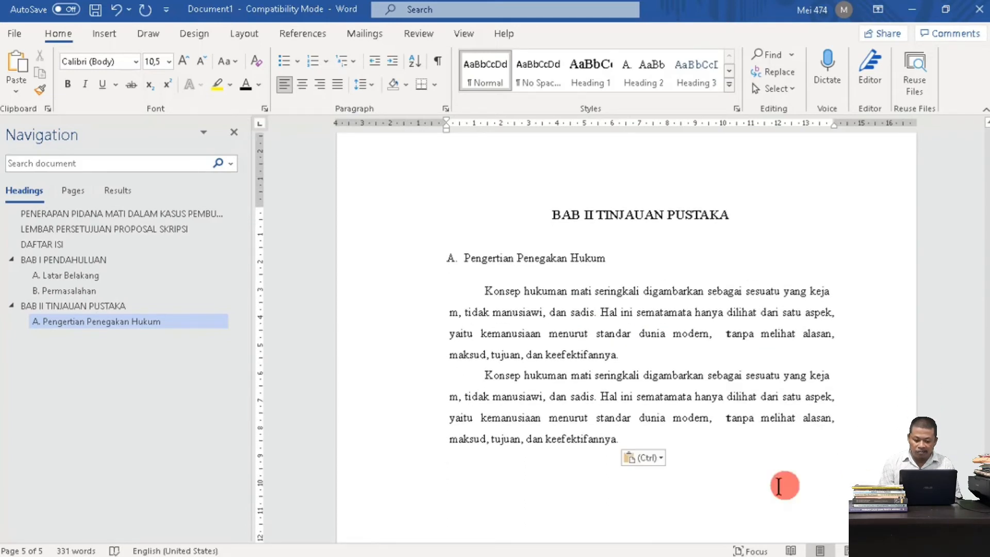
key(Return)
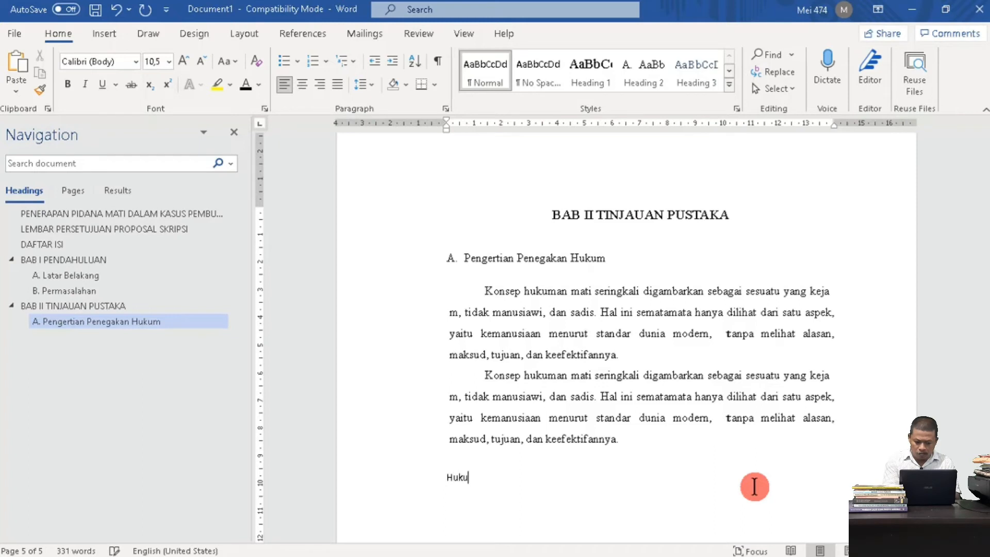
text(alam Sejarah)
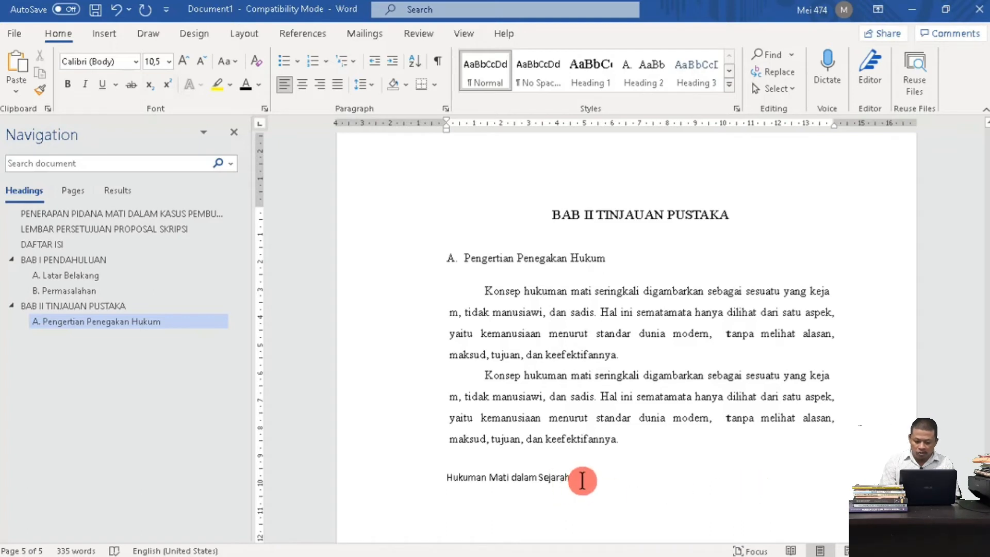
drag(579, 477, 454, 478)
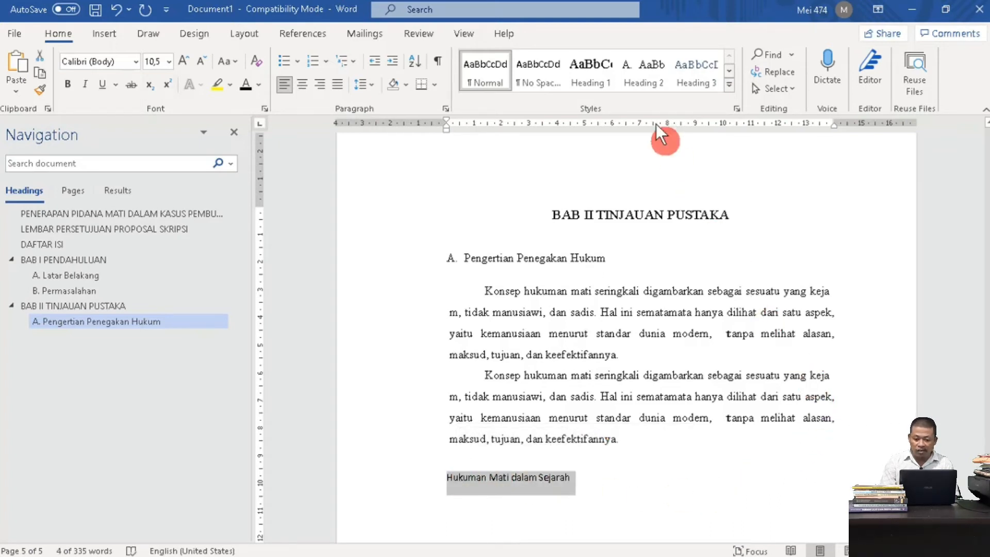
click(642, 71)
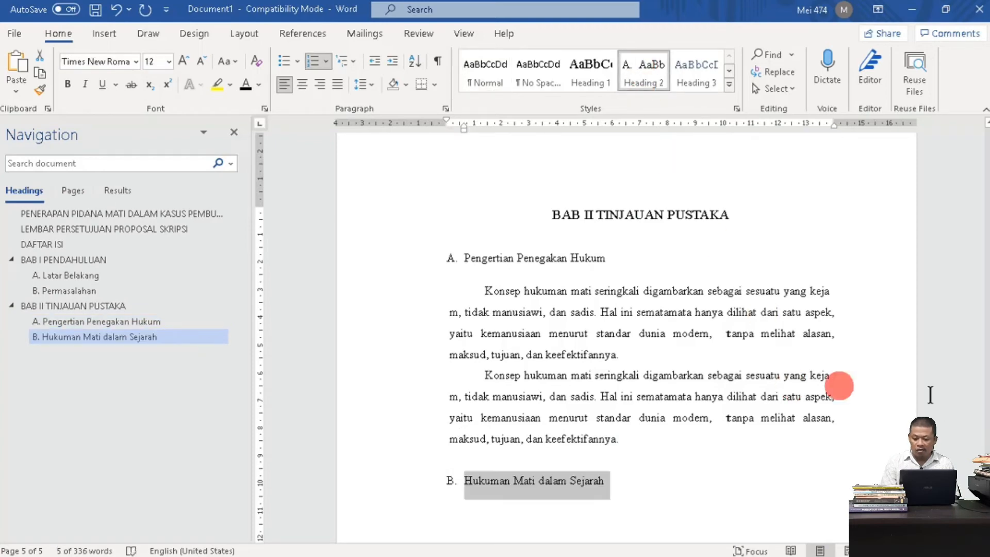
Step: Place the insertion point at the end of the "Hukuman Mati dalam Sejarah" subheading
scroll(579, 358, down, 4)
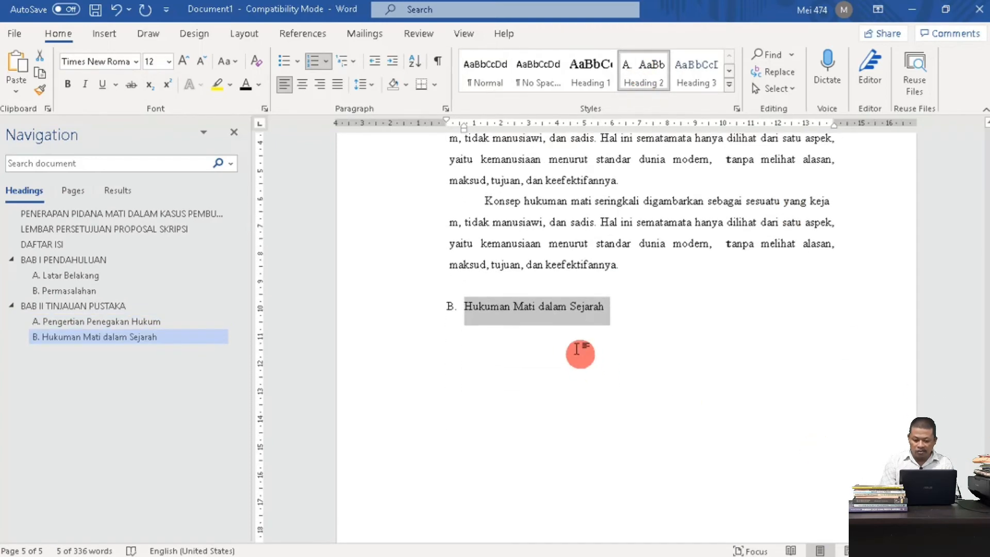
click(579, 355)
click(640, 303)
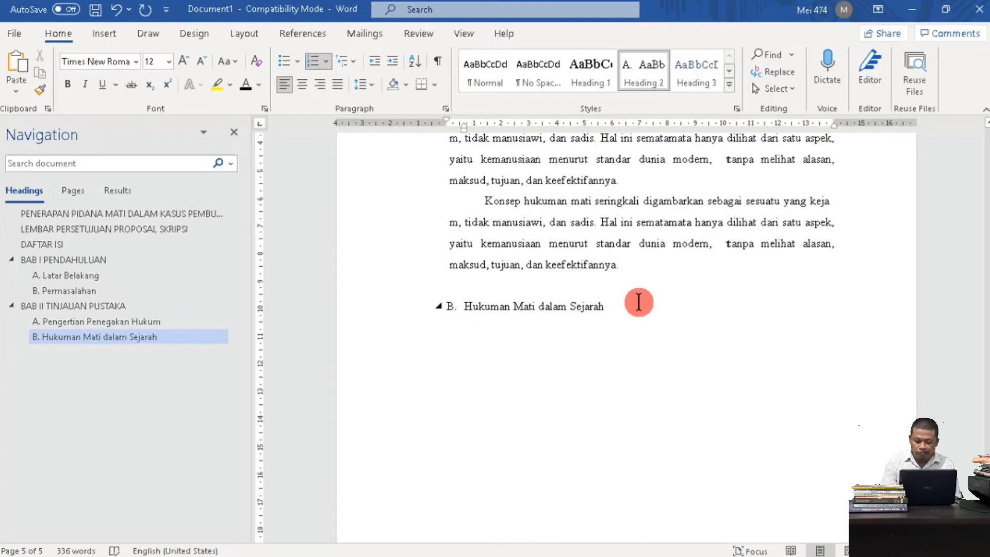
Step: Insert the body paragraph beginning "Konsep hukuman mati seringkali digambarkan" three times under the heading "Hukuman Mati dalam Sejarah"
key(Return)
text(Konsep hukuman mati seringkali digambarkan sebagai sesuatu yang keja m, tidak manusiawi, dan sadis. Hal ini sematamata hanya dilihat dari satu aspek, yaitu kemanusiaan menurut standar dunia modern, tanpa melihat alasan, maksud, tujuan, dan keefektifannya.)
text(Konsep hukuman mati seringkali digambarkan sebagai sesuatu yang keja m, tidak manusiawi, dan sadis. Hal ini sematamata hanya dilihat dari satu aspek, yaitu kemanusiaan menurut standar dunia modern, tanpa melihat alasan, maksud, tujuan, dan keefektifannya.)
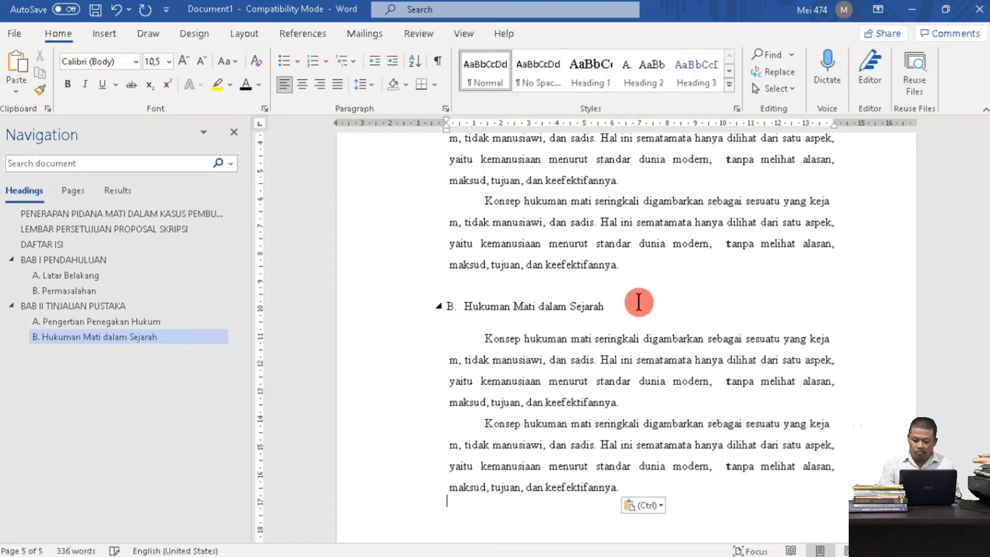
scroll(593, 335, down, 5)
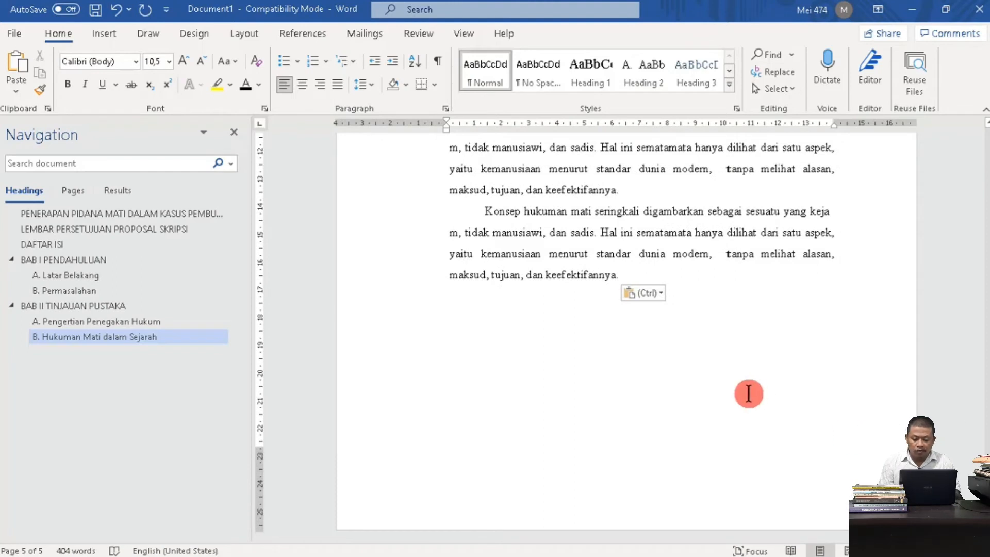
text(Konsep hukuman mati seringkali digambarkan sebagai sesuatu yang kejam, tidak manusiawi, dan sadis. Hal ini sematamata hanya dilihat dari satu aspek, yaitu kemanusiaan menurut standar dunia modern,  tanpa melihat alasan, maksud, tujuan, dan keefektifannya.)
click(618, 359)
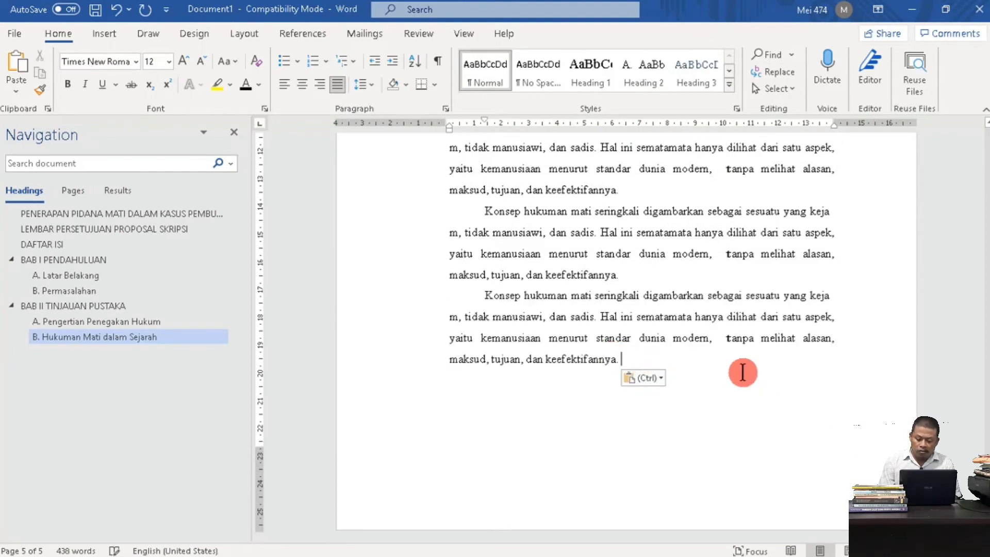
Step: Insert a page break on a new line after the last paragraph of the "Hukuman Mati dalam Sejarah" section
key(Return)
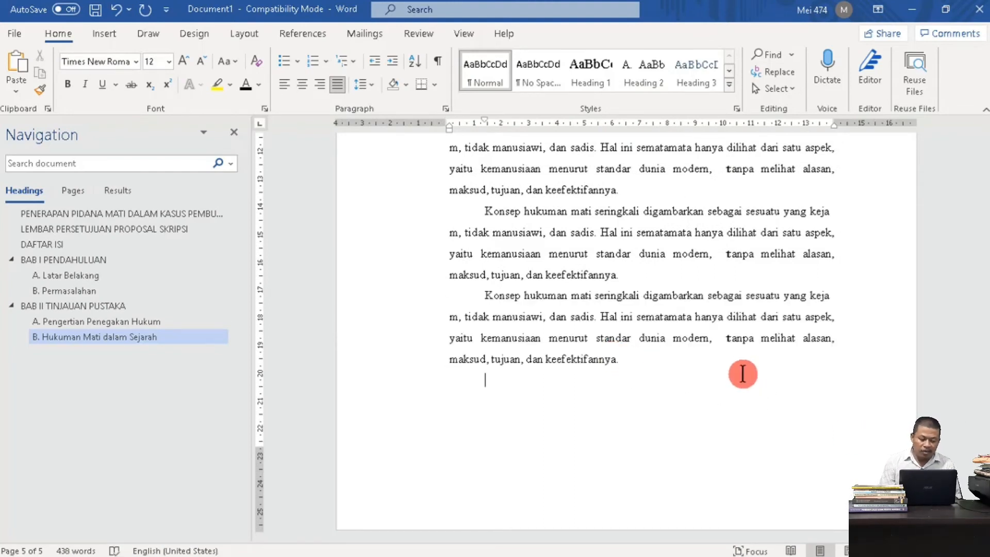
click(246, 35)
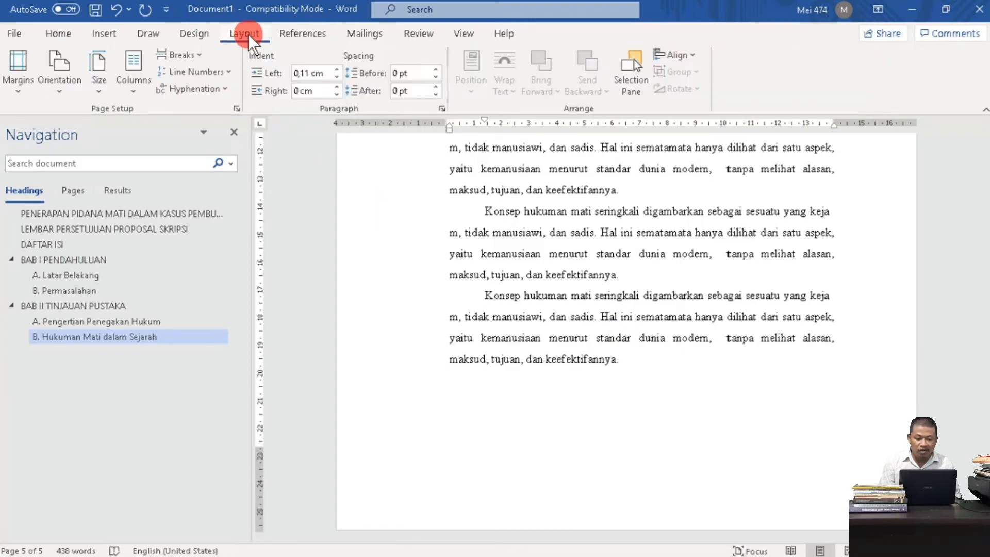
click(191, 55)
click(214, 103)
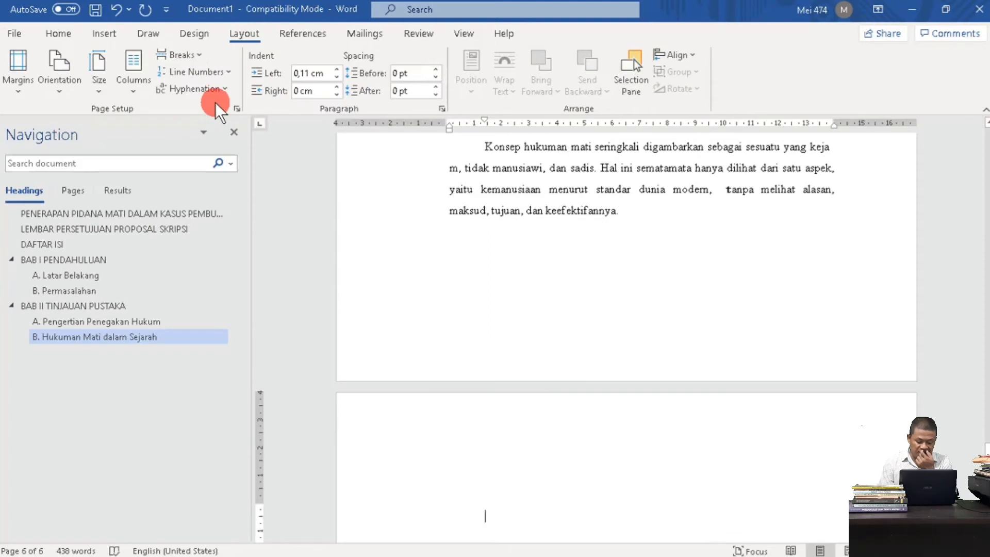
Step: Enter the chapter title "BAB III METODE PENELITIAN" on the new page, followed by an empty line and the subheading "Metode Penelitian"
text(BA)
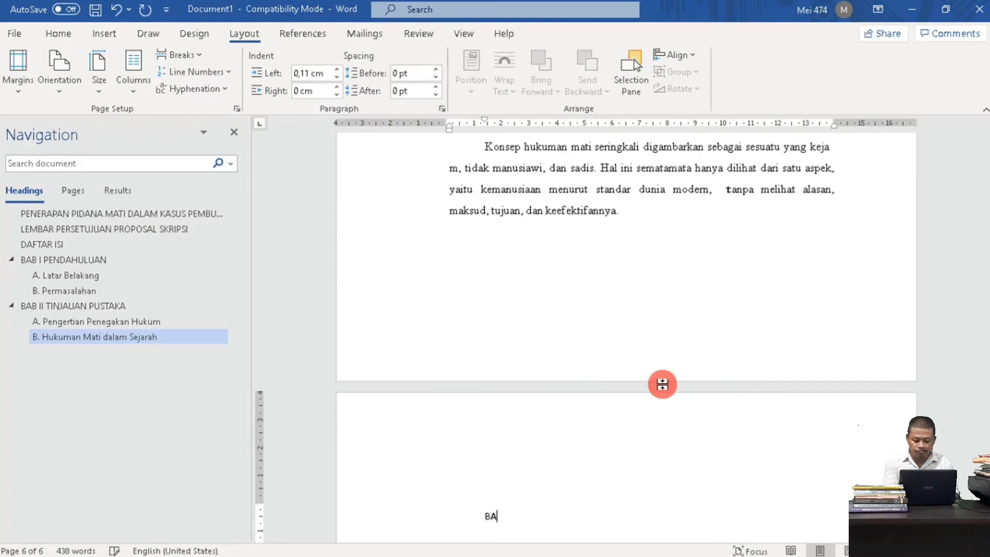
text(B III METODE PENELITIAN)
key(Return)
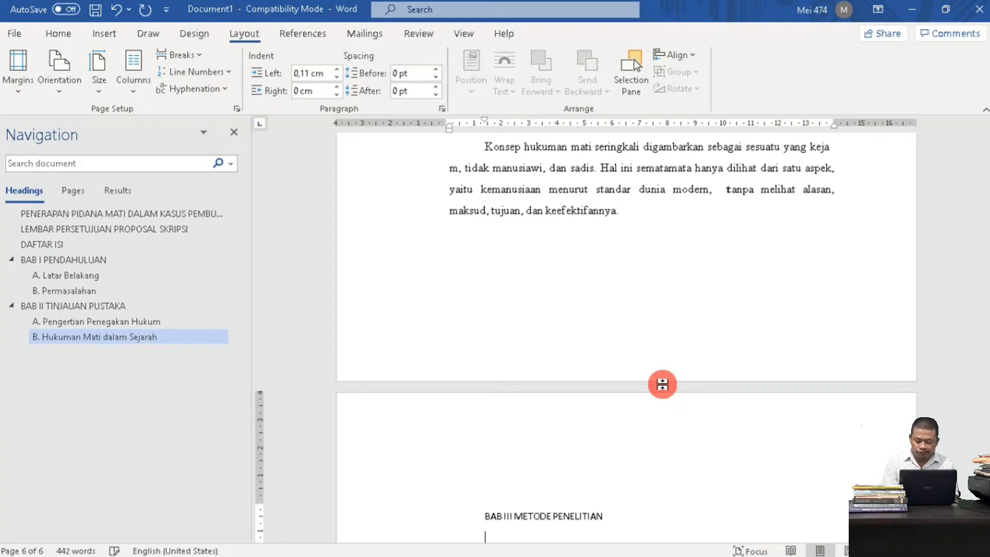
key(Return)
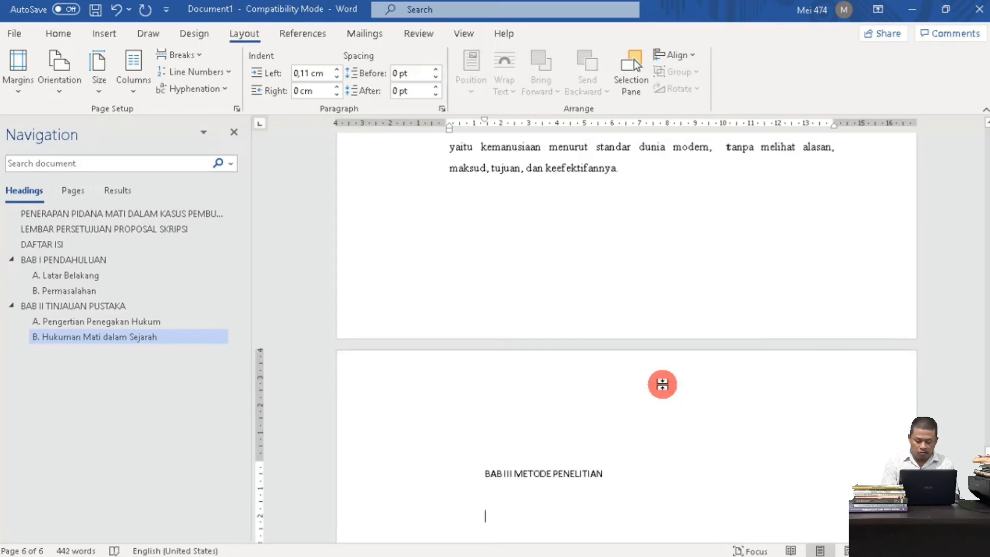
text(Metode P)
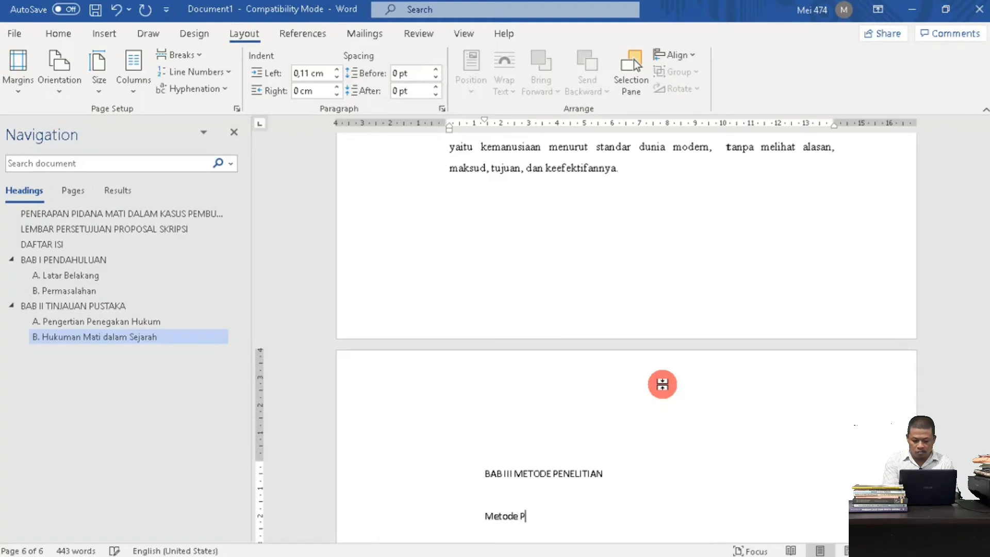
text(enelitian)
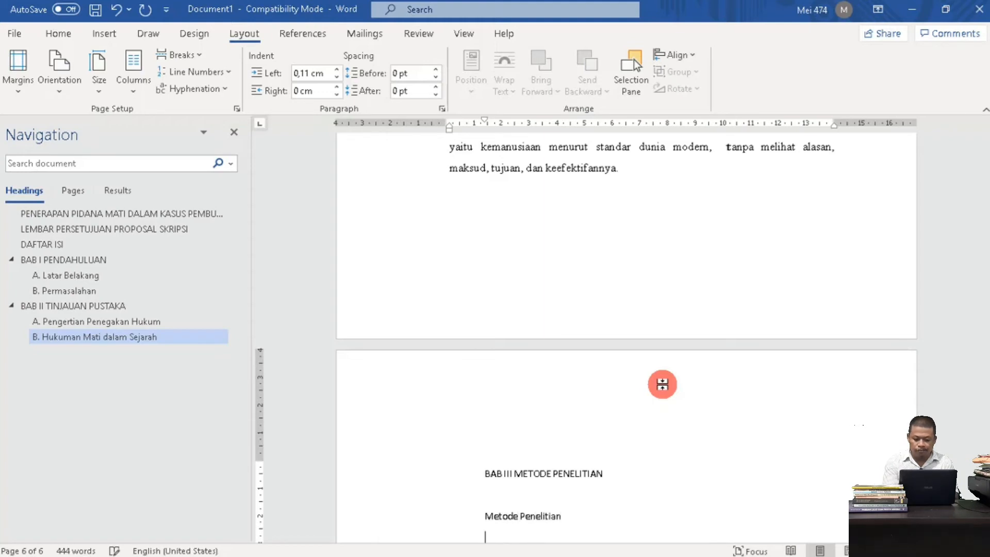
Step: Apply the Heading 1 style to "BAB III METODE PENELITIAN" and the Heading 2 style to "Metode Penelitian"
drag(986, 457, 987, 469)
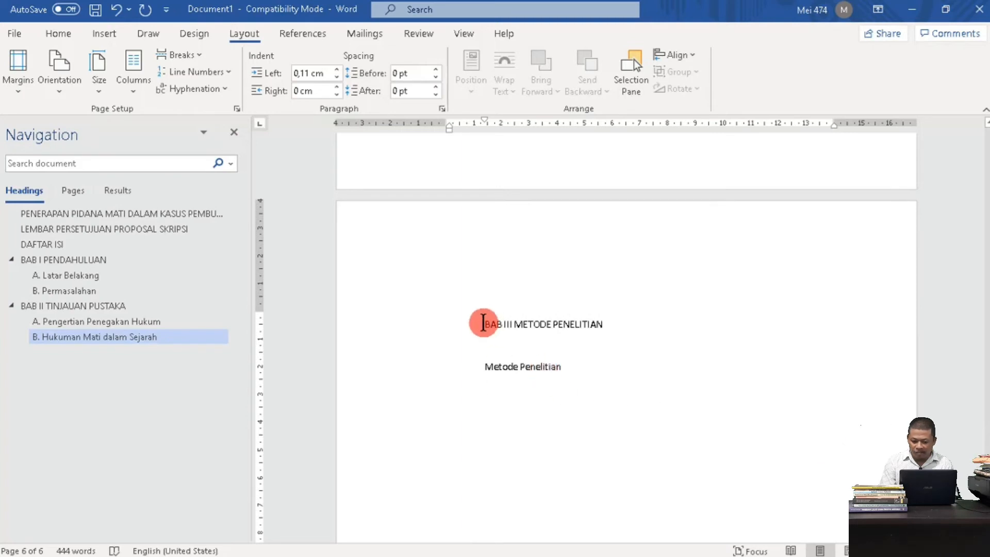
drag(483, 324, 603, 324)
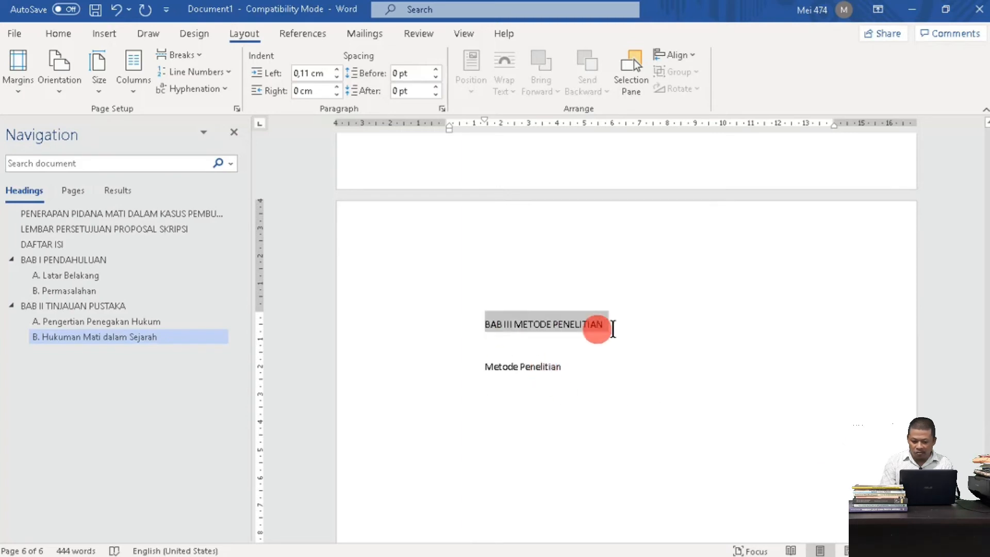
click(65, 36)
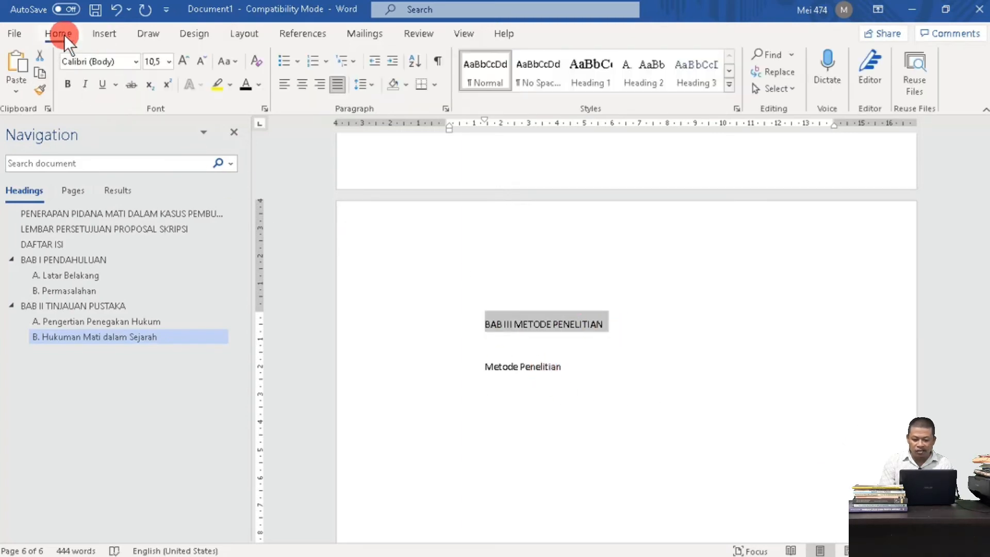
click(583, 75)
click(494, 364)
drag(506, 363, 590, 365)
click(645, 80)
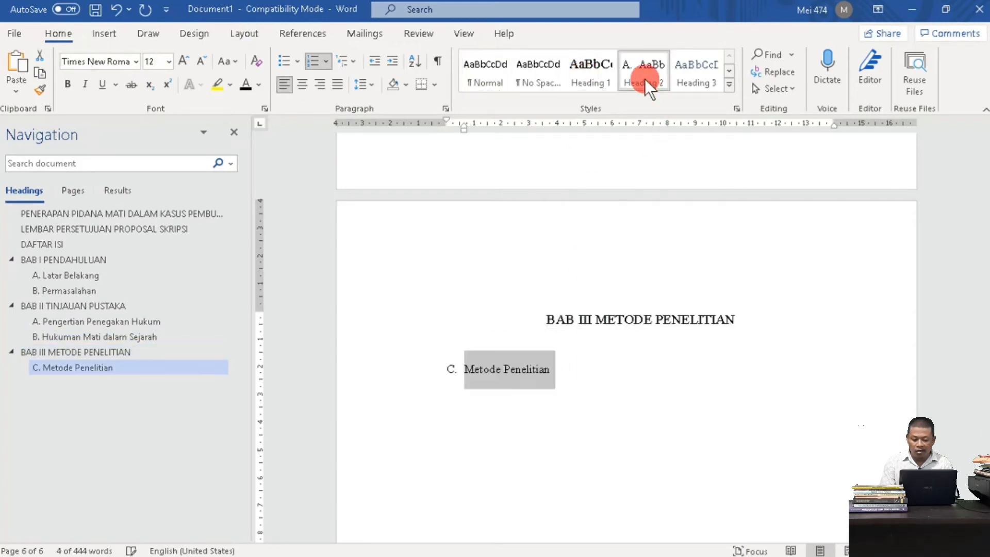
Step: Restart the lettered numbering of the "Metode Penelitian" heading at A
right_click(450, 371)
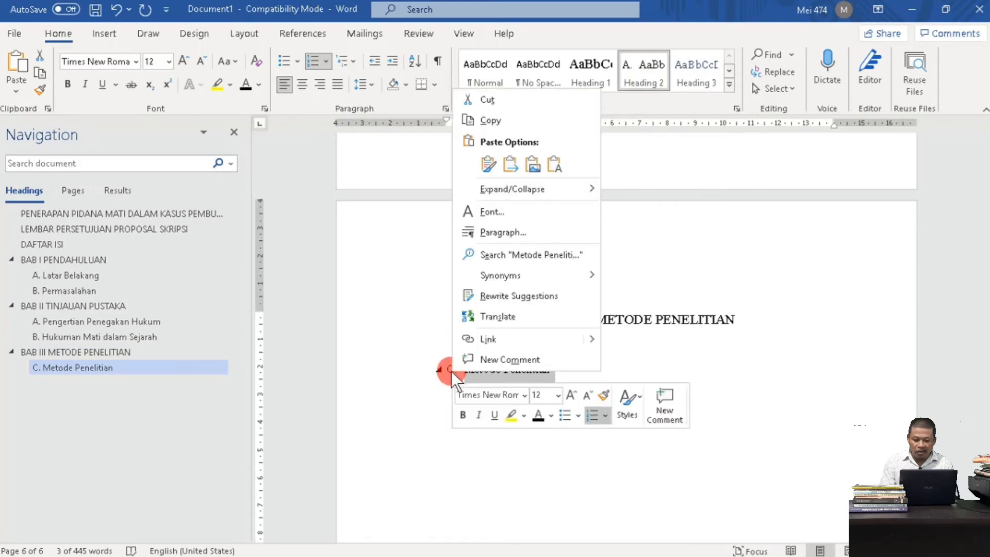
click(412, 284)
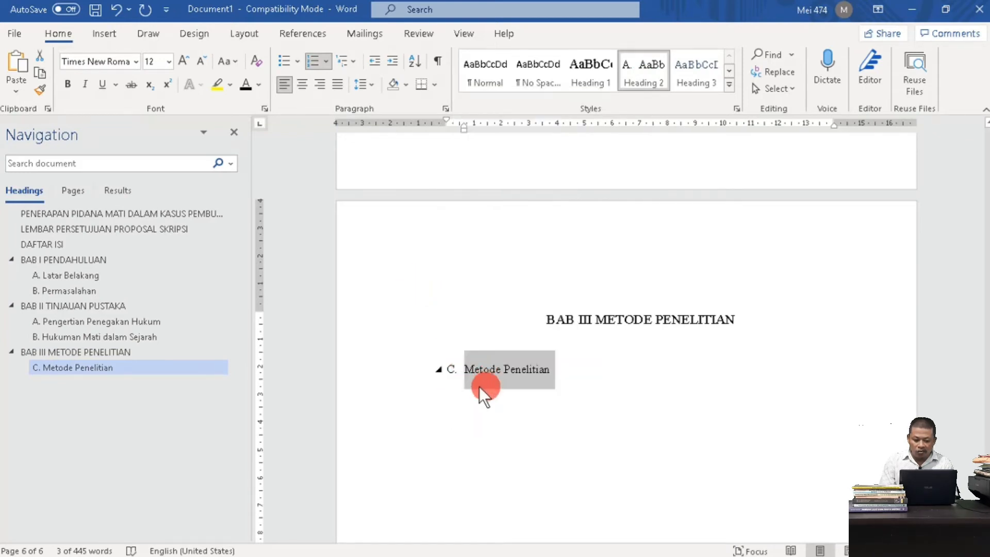
click(449, 369)
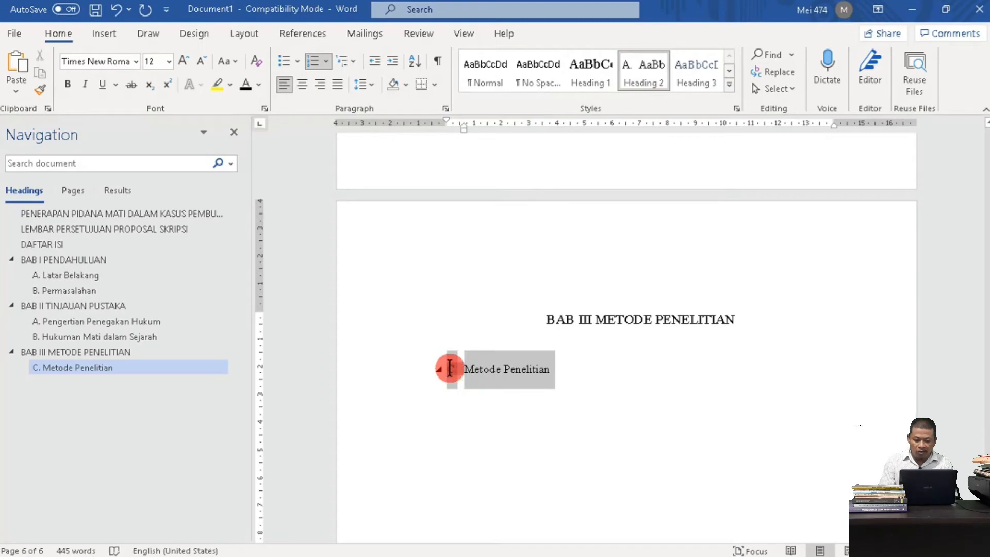
right_click(449, 368)
click(505, 146)
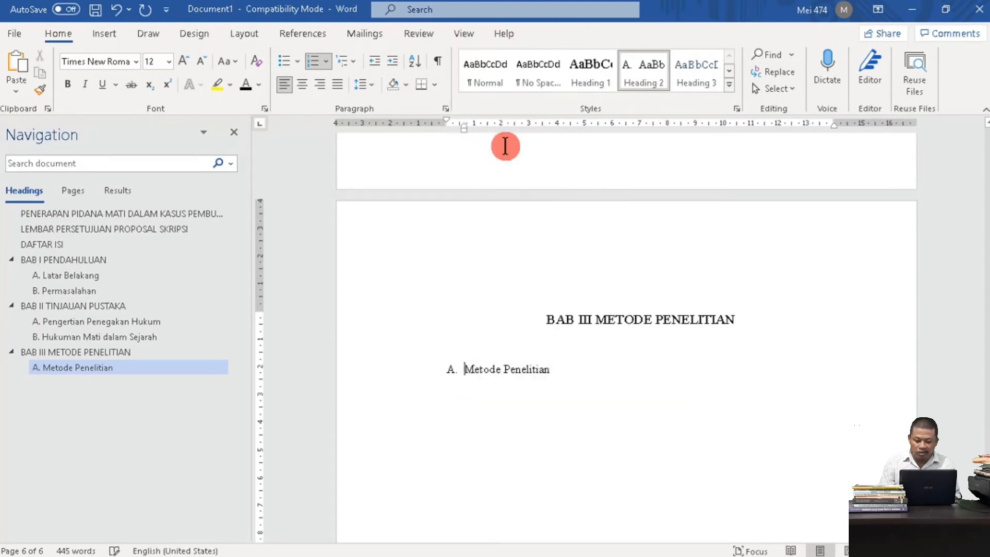
Step: Insert the body paragraph beginning "Konsep hukuman mati seringkali digambarkan" twice under the heading "Metode Penelitian"
click(597, 369)
key(Return)
text(Konsep hukuman mati seringkali digambarkan sebagai sesuatu yang kejam, tidak manusiawi, dan sadis. Hal ini sematamata hanya dilihat dari satu aspek, yaitu kemanusiaan menurut standar dunia modern,  tanpa melihat alasan, maksud, tujuan, dan keefektifannya.)
text(Konsep hukuman mati seringkali digambarkan sebagai sesuatu yang kejam, tidak manusiawi, dan sadis. Hal ini sematamata hanya dilihat dari satu aspek, yaitu kemanusiaan menurut standar dunia modern,  tanpa melihat alasan, maksud, tujuan, dan keefektifannya.)
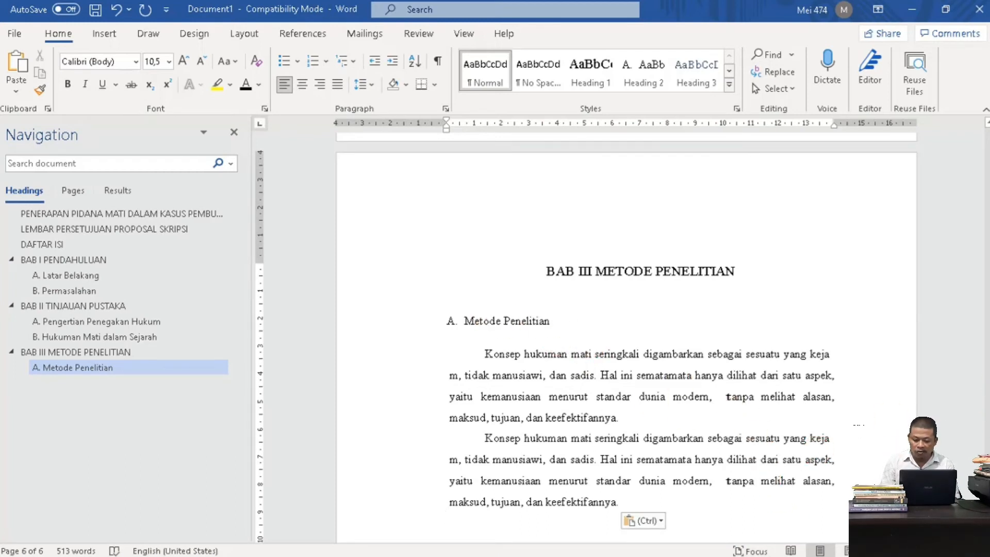
Step: Add the subheading "Jenis penelitian" below the BAB III body paragraphs and apply the Heading 2 style to it
drag(987, 458, 987, 470)
key(Return)
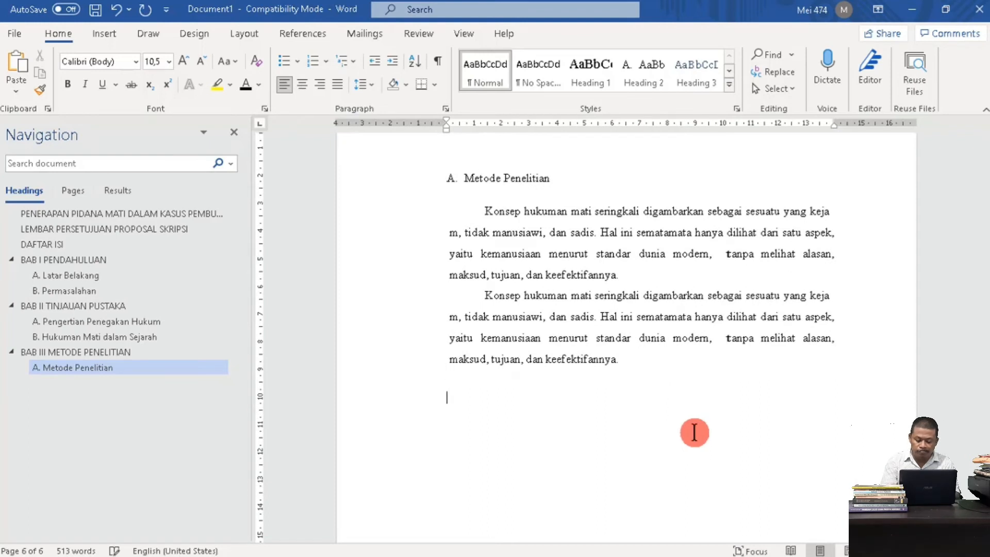
text(Jenis p)
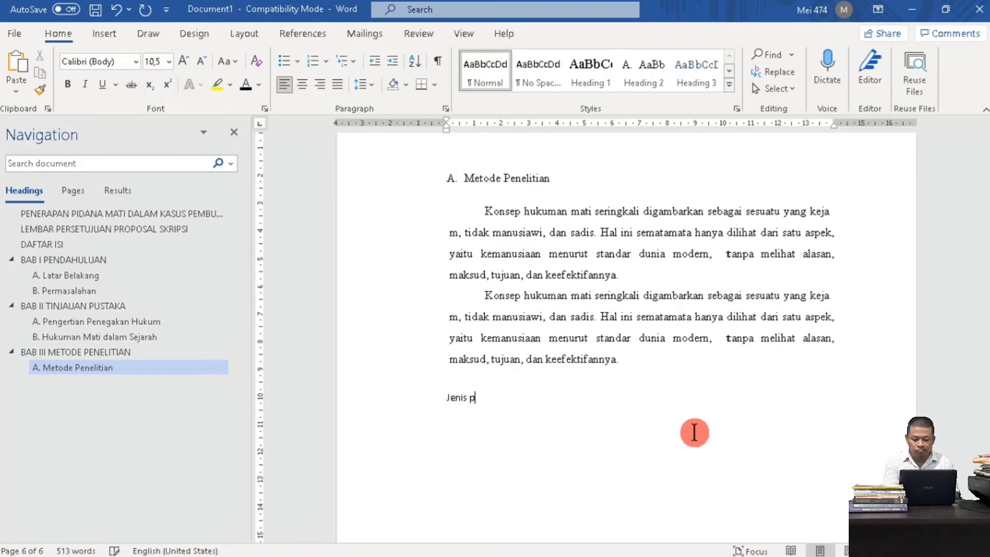
text(enelitian)
drag(515, 402, 438, 404)
click(652, 78)
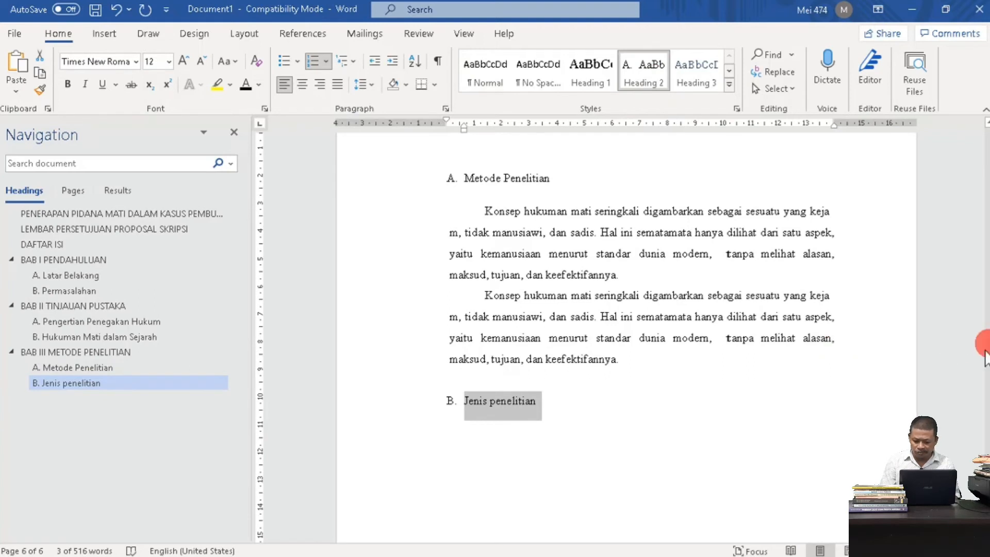
Step: Add the line "Penelitian Yuridis Normatif" after the last body paragraph of the "Metode Penelitian" section
click(655, 359)
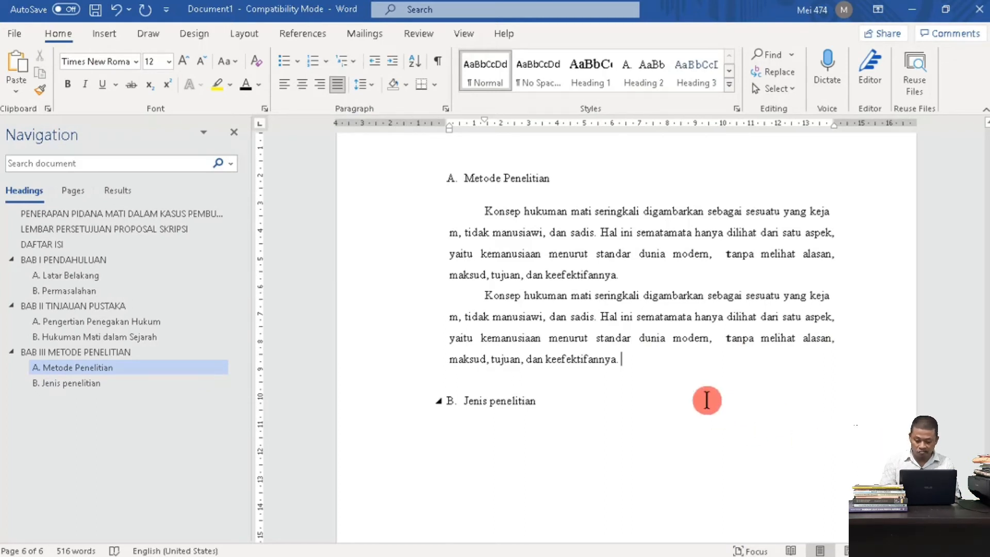
key(Return)
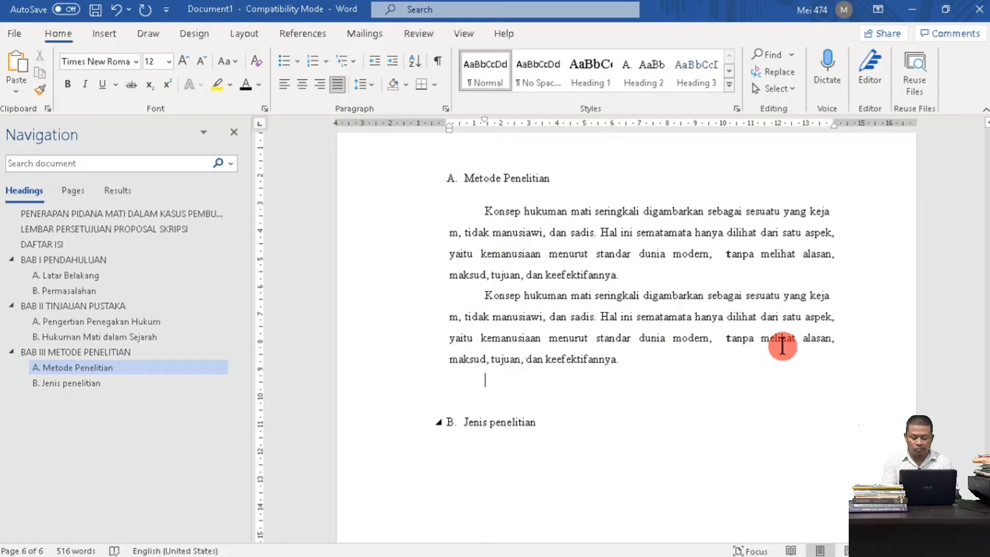
text(Pene)
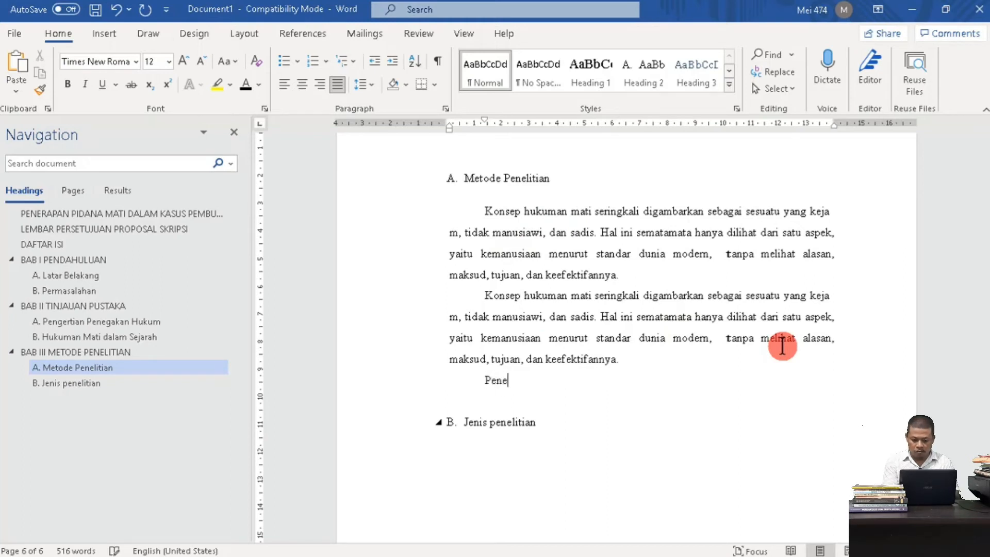
text(litian)
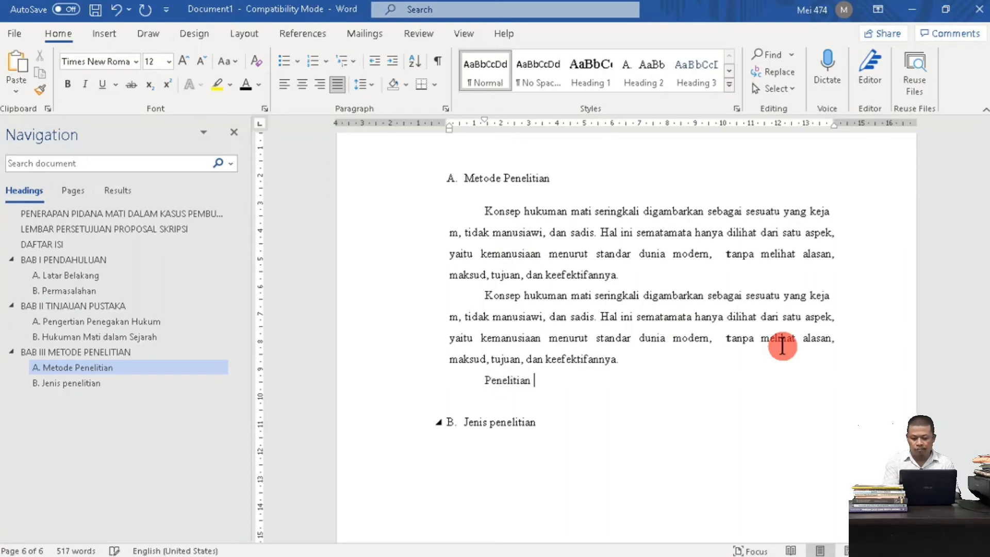
text( Yu)
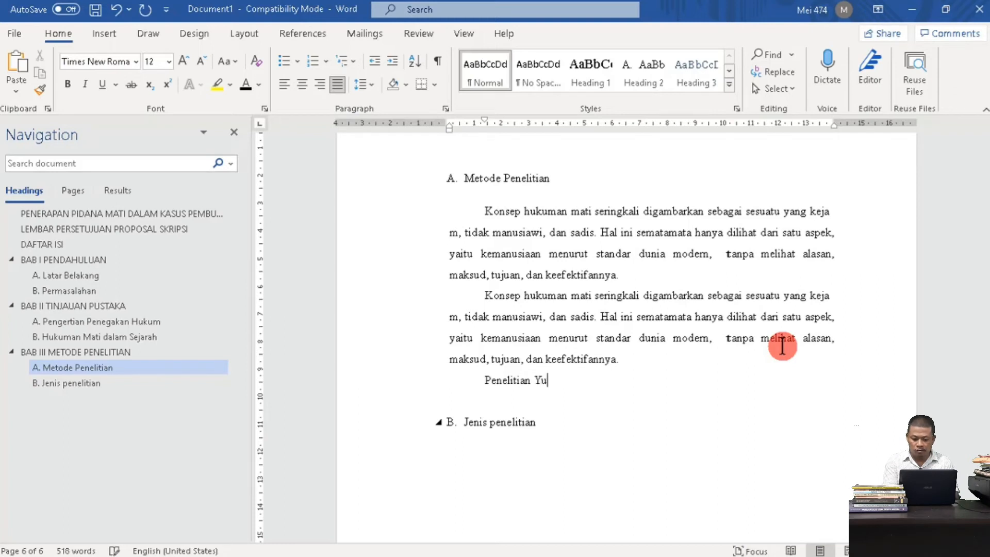
text(ridis Normatif)
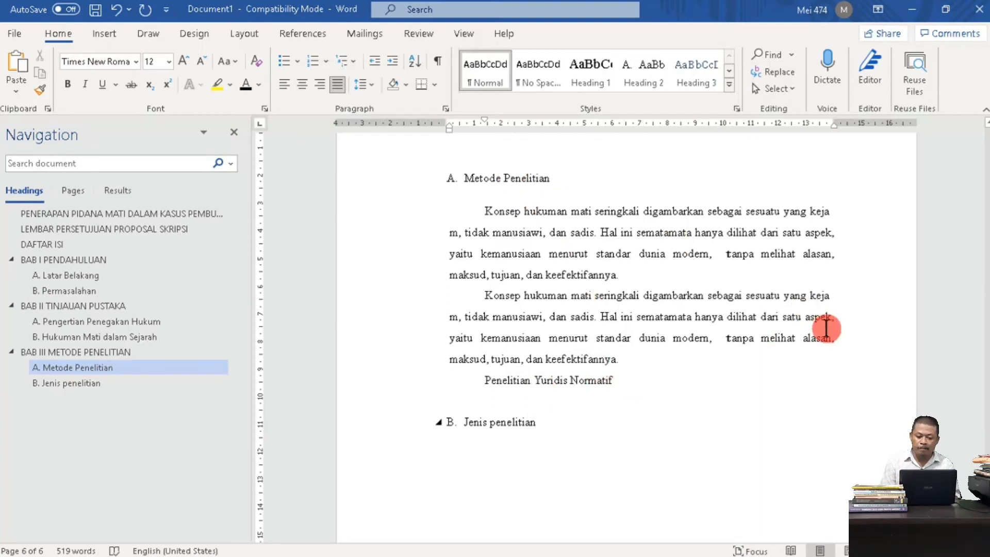
Step: Apply the Heading 3 style to the line "Penelitian Yuridis Normatif"
drag(483, 383, 636, 385)
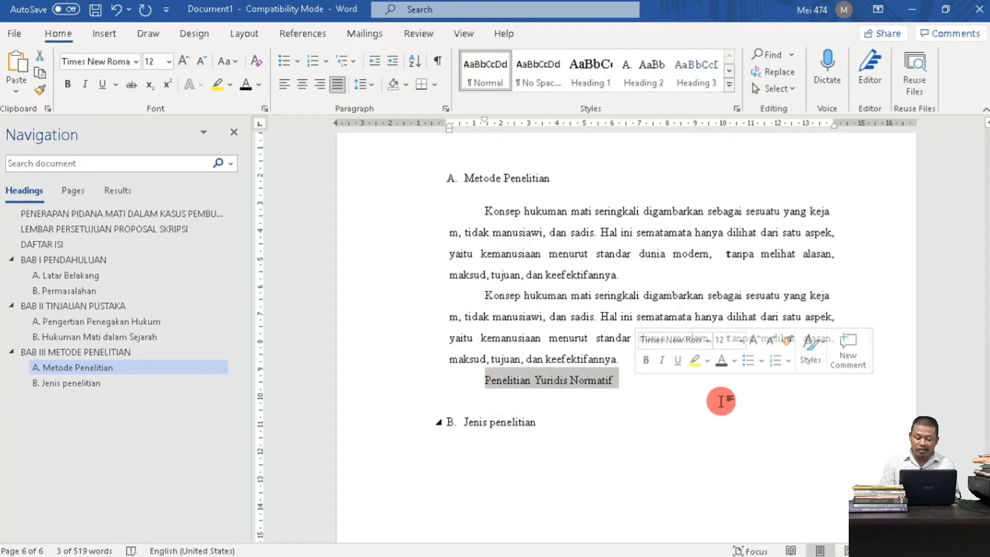
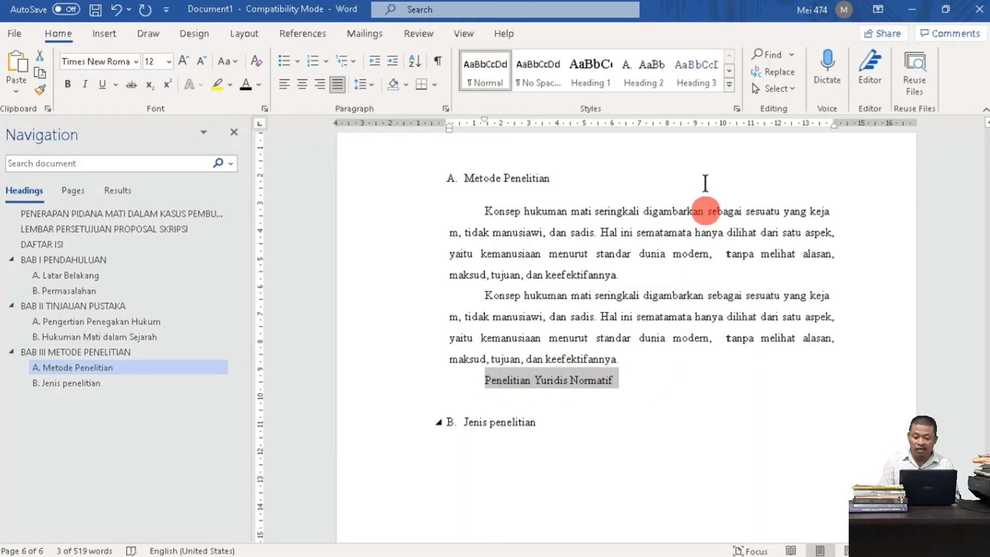
click(696, 70)
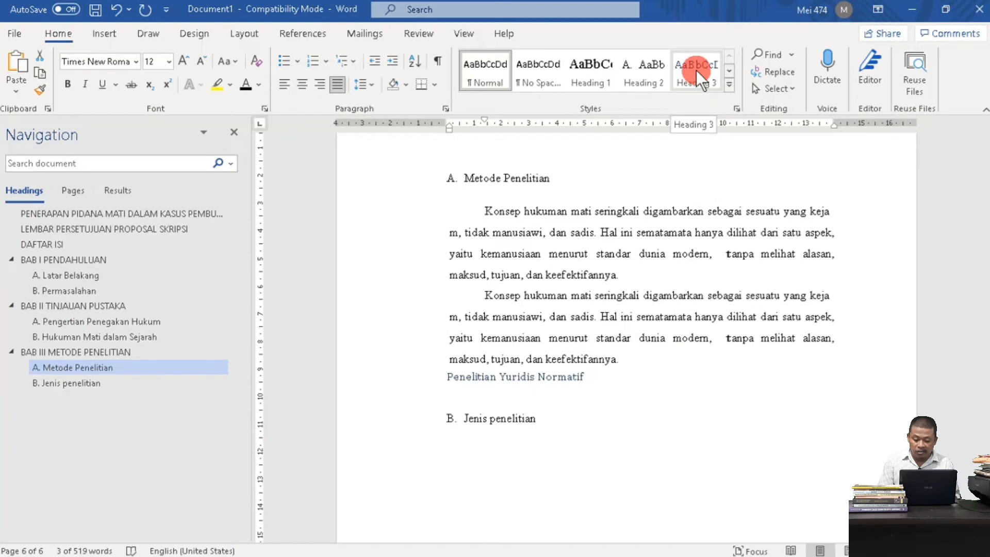
click(696, 70)
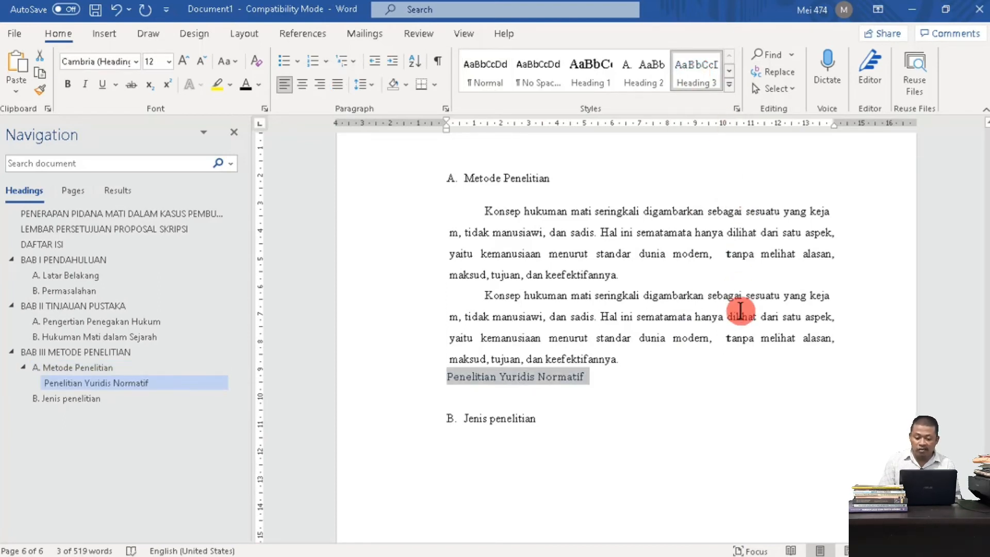
Step: Modify the Heading 3 style to use the Times New Roman font in black
right_click(694, 76)
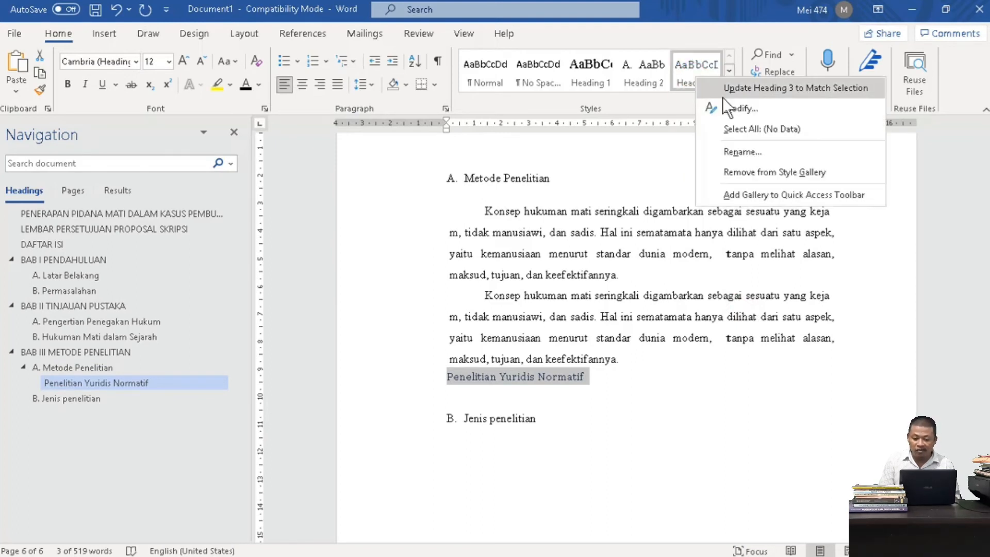
click(732, 109)
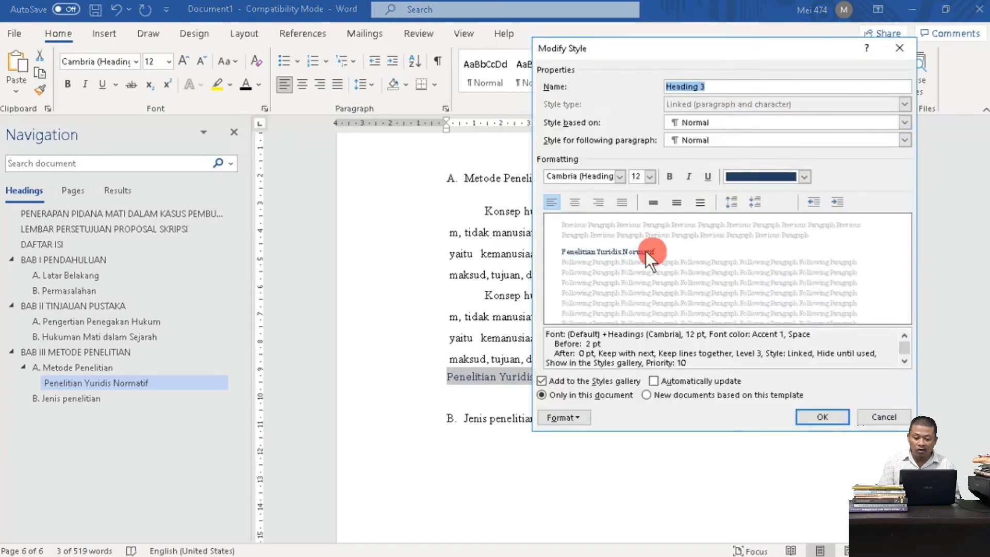
click(620, 177)
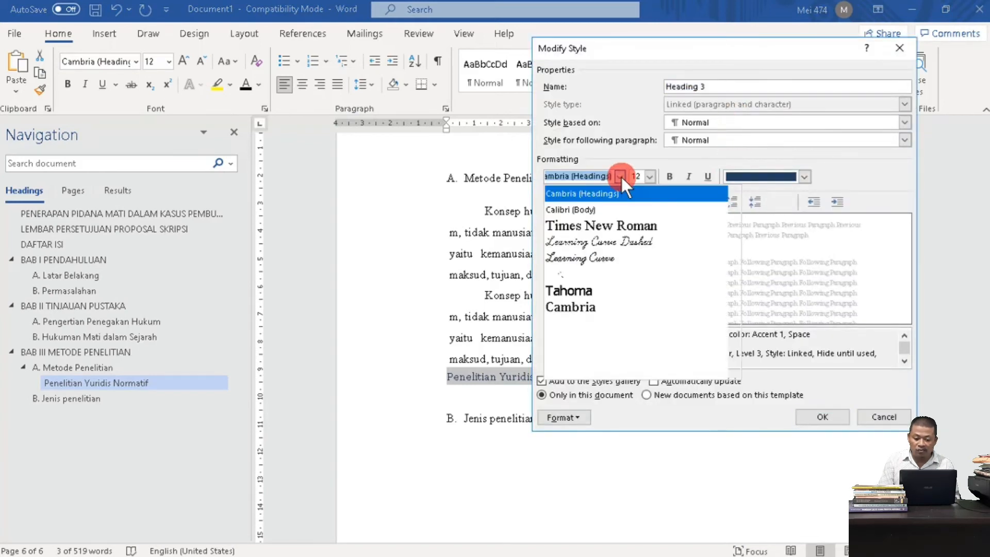
click(622, 226)
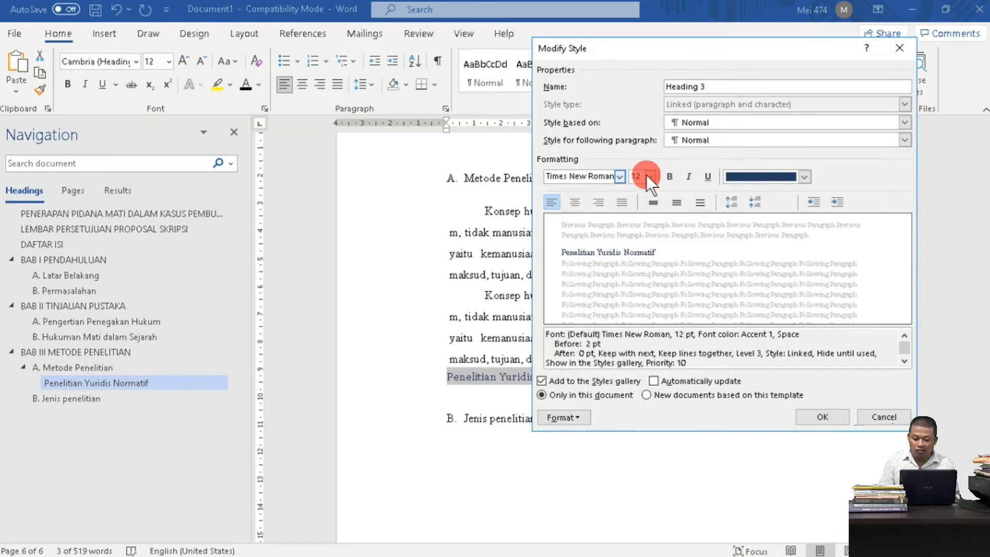
click(802, 177)
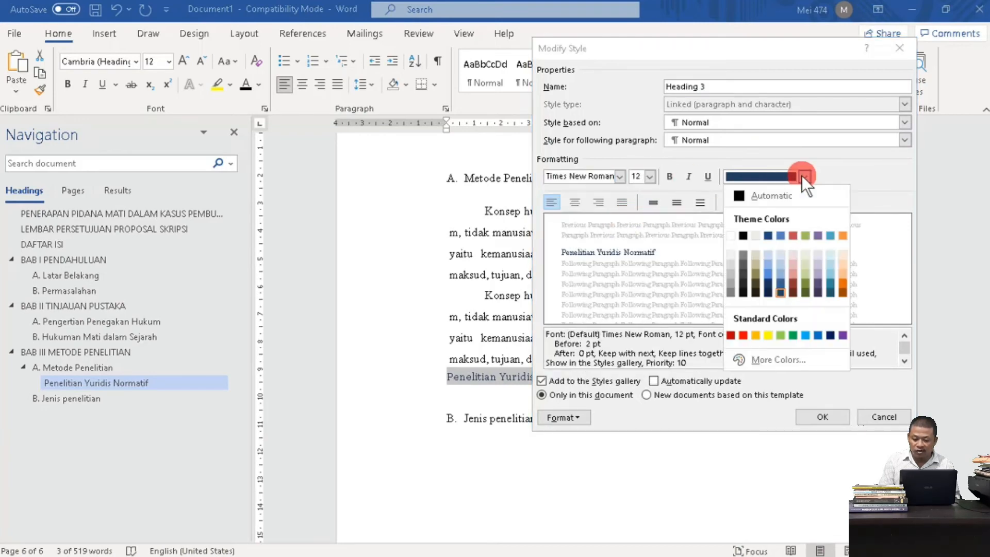
click(742, 236)
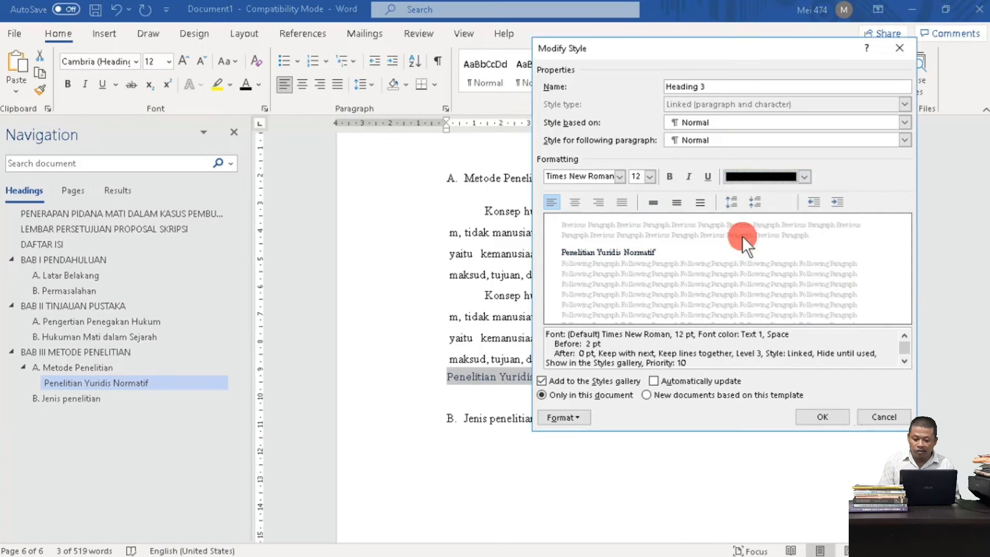
Step: Add the 1., 2., 3. numbering format to the Heading 3 style
drag(739, 47, 776, 44)
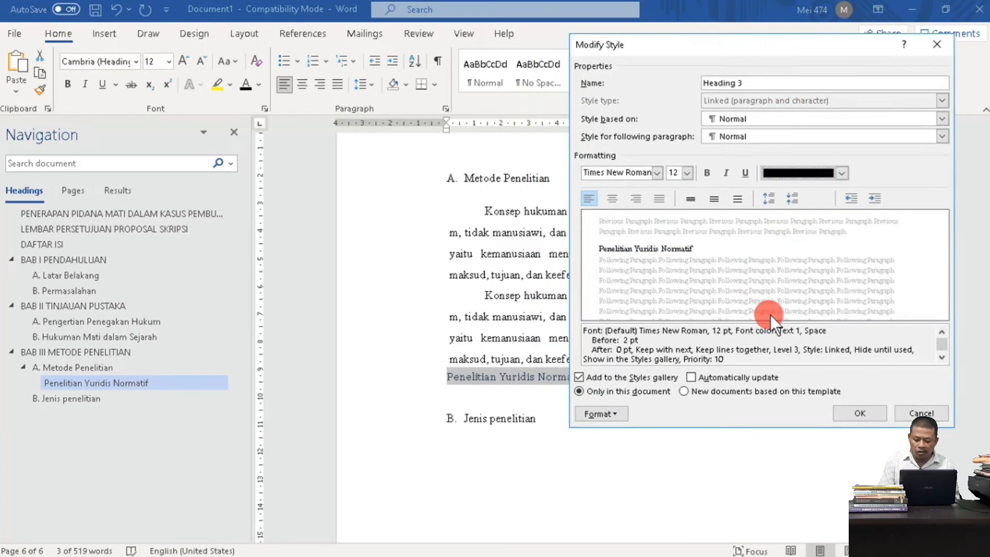
click(616, 414)
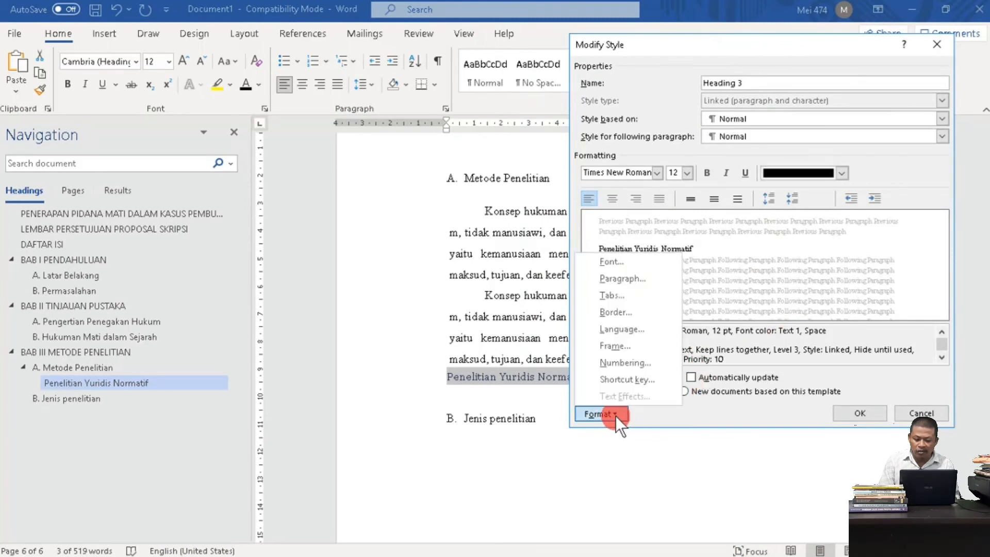
click(622, 360)
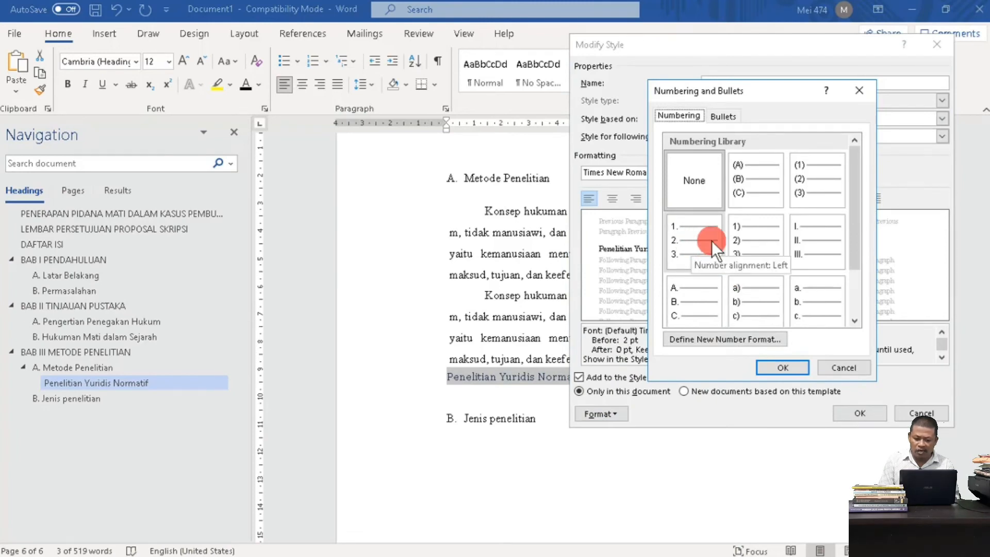
click(697, 240)
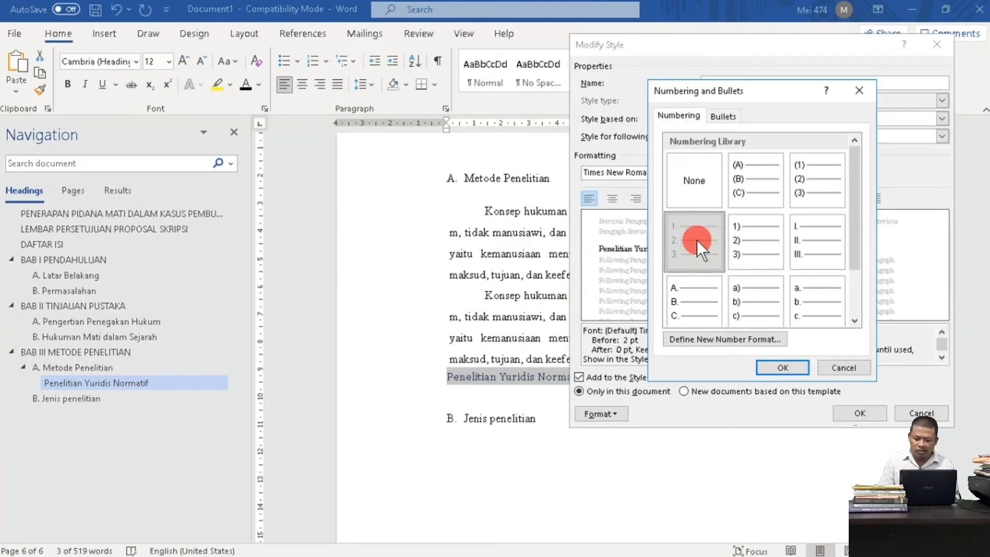
click(780, 367)
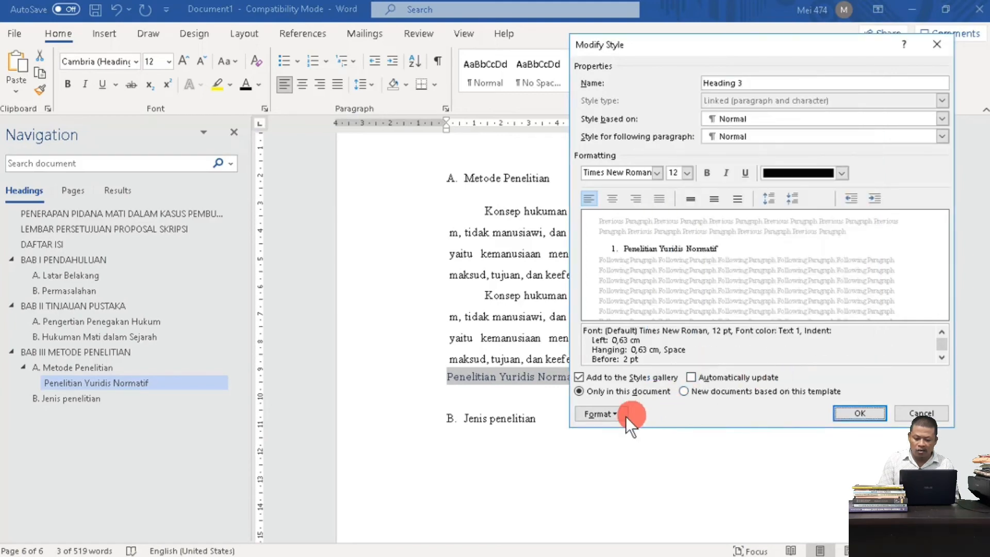
Step: Set the Heading 3 style's spacing before and after to 12 pt and increase its left indent to 1,27 cm
click(608, 412)
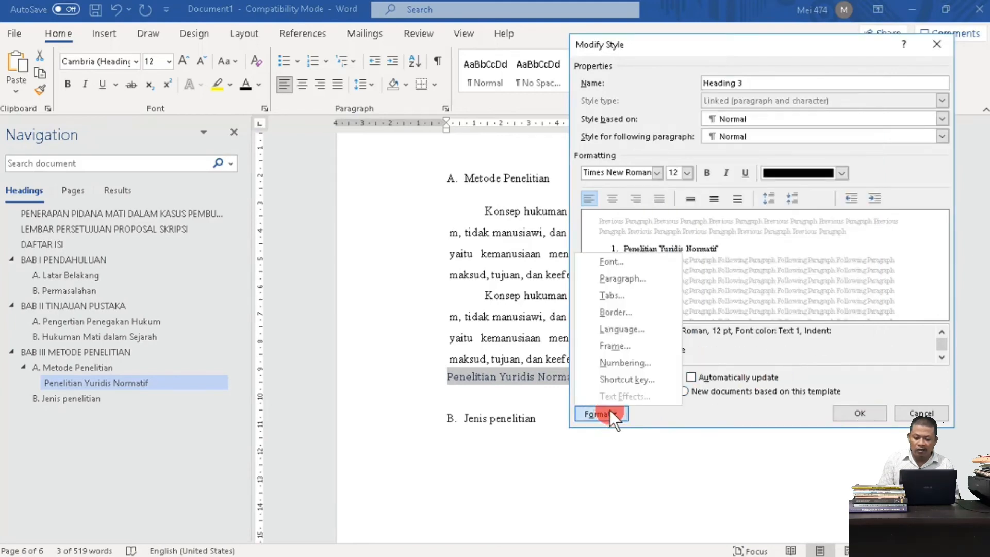
click(633, 277)
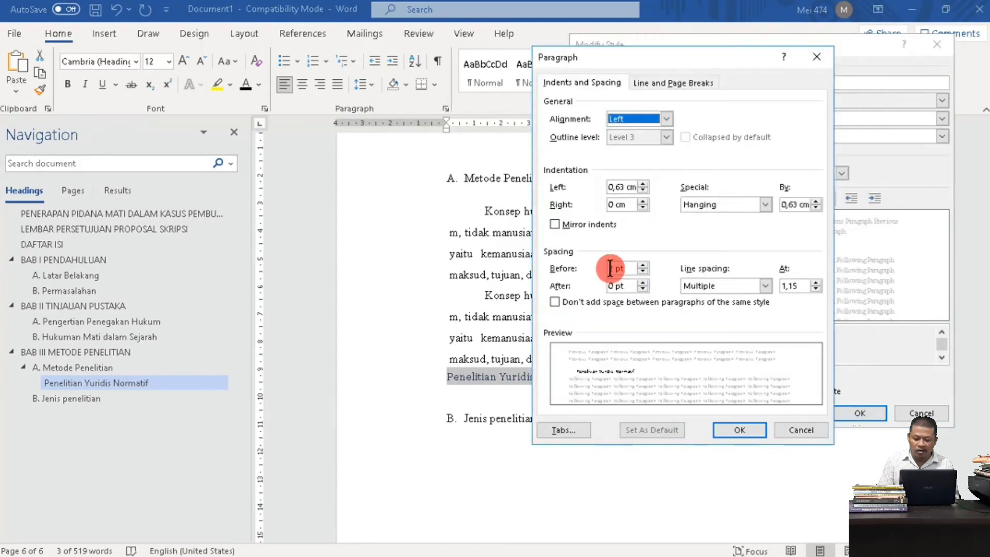
click(611, 269)
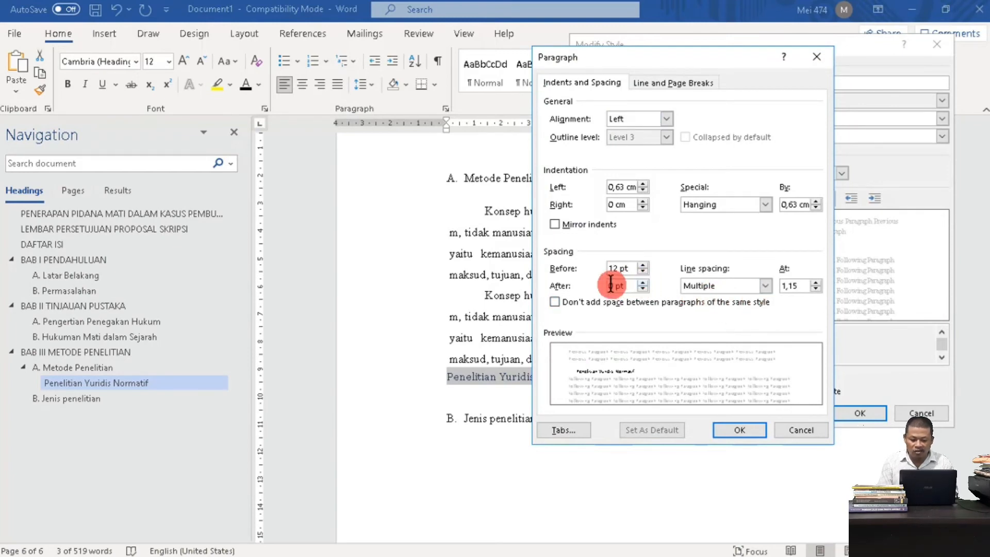
drag(614, 286, 596, 285)
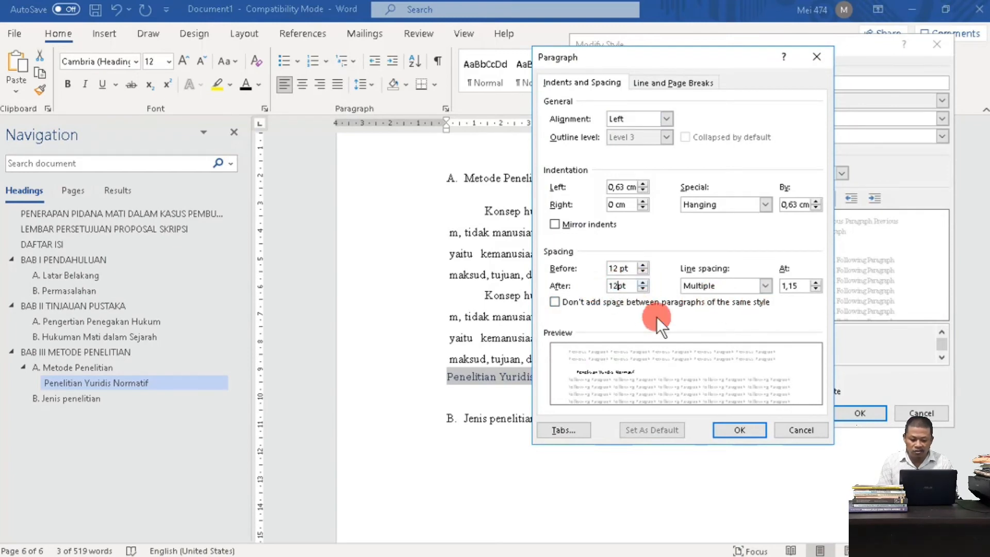
text(12)
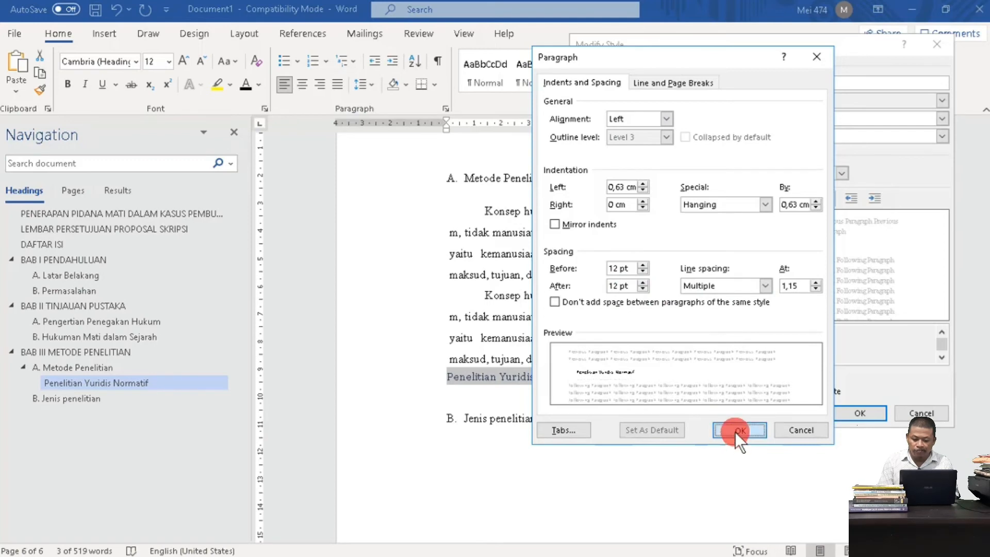
click(737, 429)
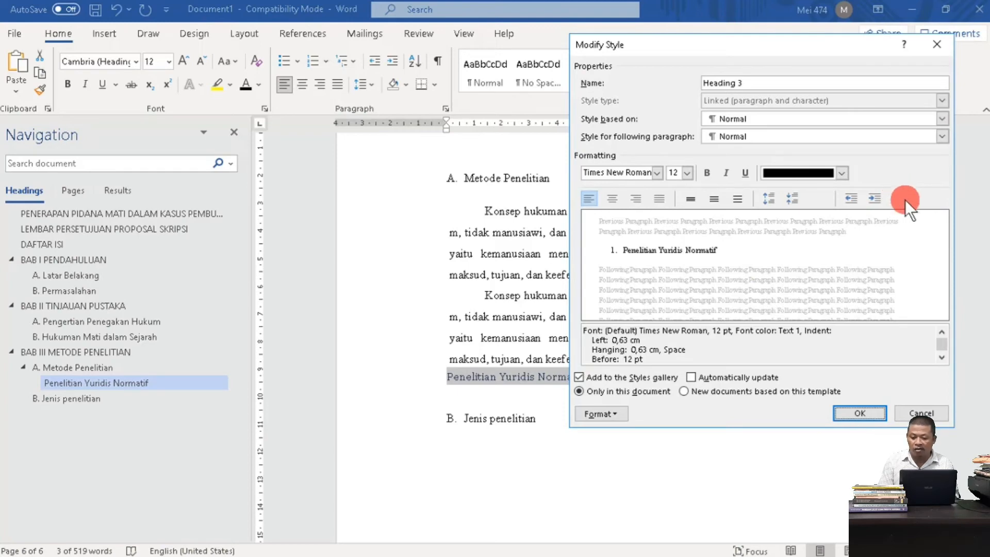
click(874, 199)
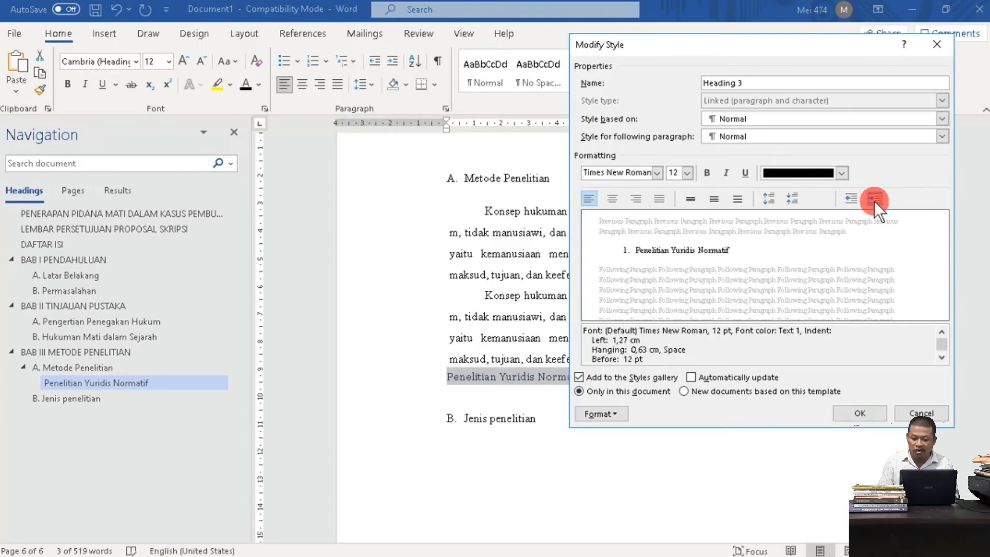
click(861, 413)
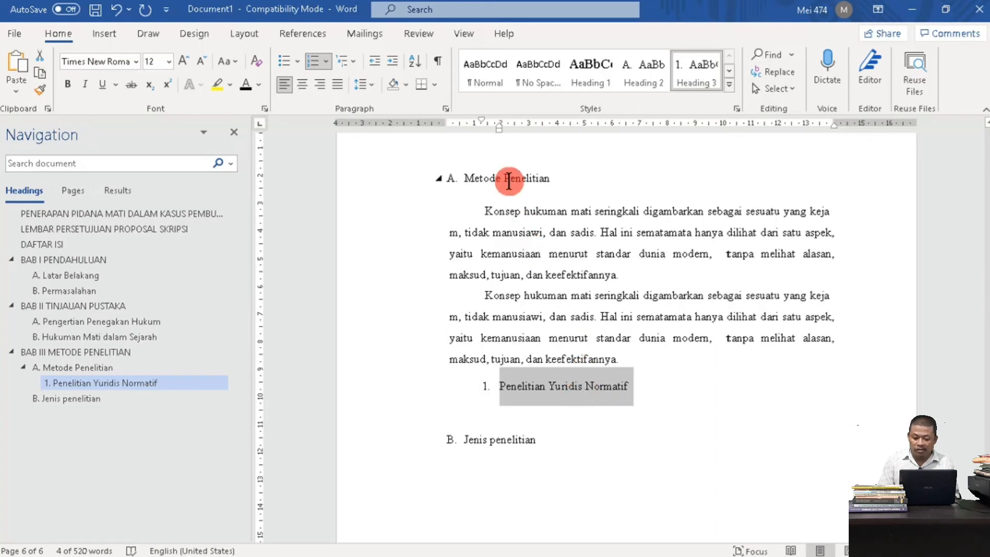
Step: Insert the body paragraph beginning "Konsep hukuman mati seringkali digambarkan" under the subheading "Penelitian Yuridis Normatif"
click(667, 387)
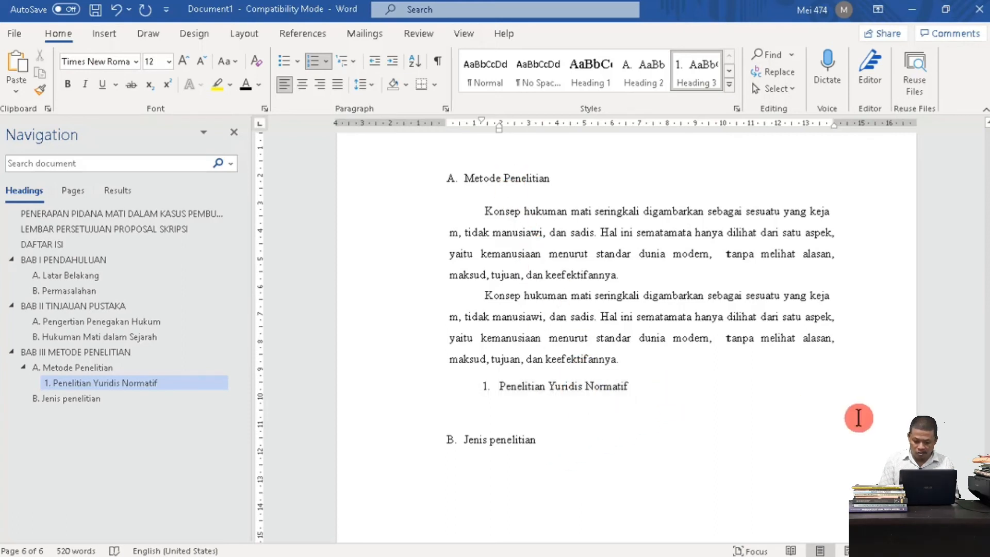
key(Return)
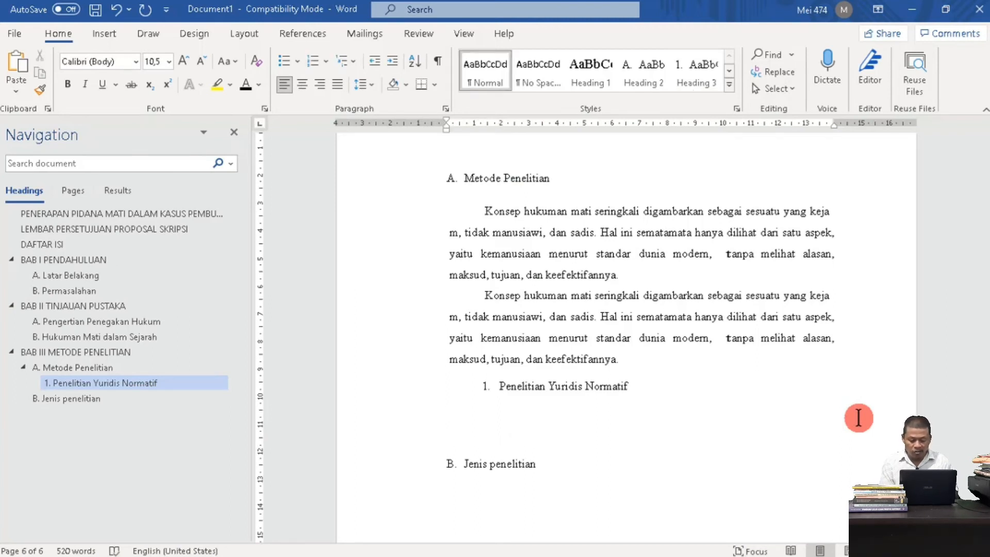
text(Konsep hukuman mati seringkali digambarkan sebagai sesuatu yang keja m, tidak manusiawi, dan sadis. Hal ini sematamata hanya dilihat dari satu aspek, yaitu kemanusiaan menurut standar dunia modern,  tanpa melihat alasan, maksud, tujuan, dan keefektifannya.)
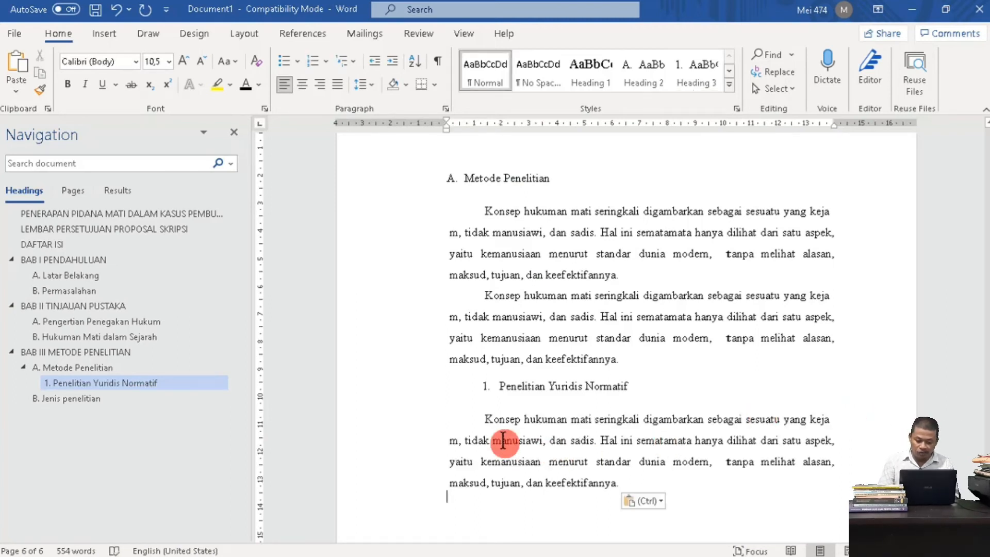
Step: Indent the whole paragraph under "Penelitian Yuridis Normatif" so its left edge lines up with the subheading's number
triple_click(513, 438)
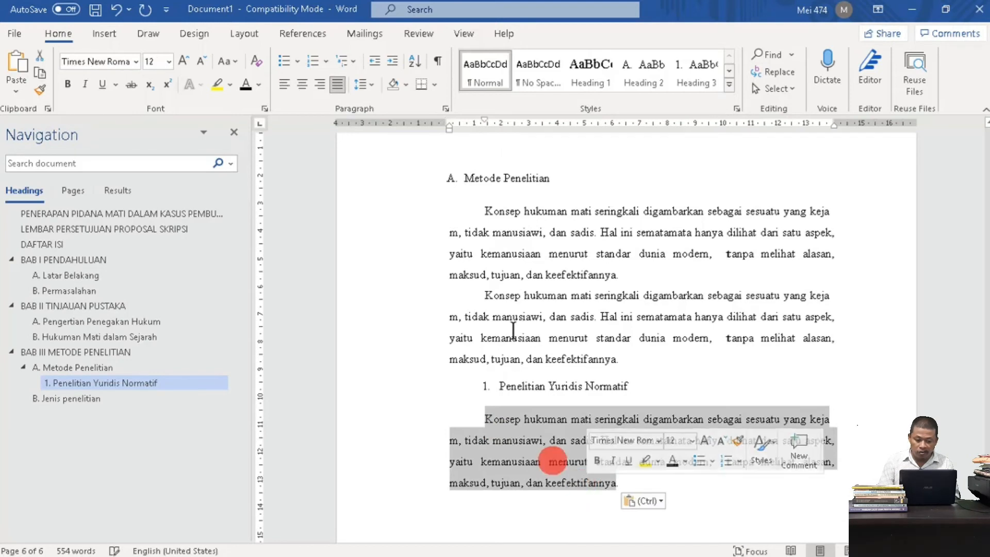
drag(452, 130, 481, 128)
click(667, 440)
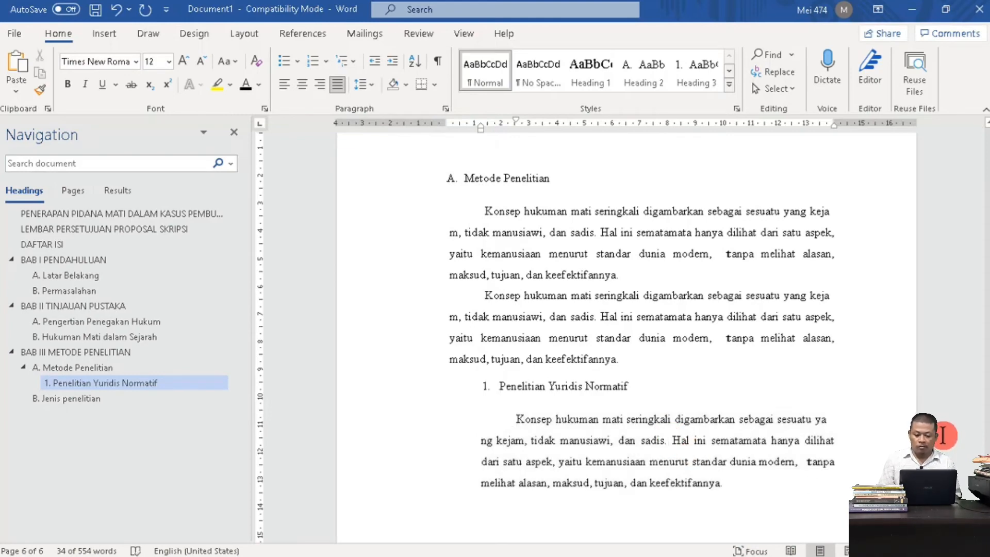
Step: Insert the body paragraph beginning "Konsep hukuman mati seringkali digambarkan" under the subheading "Jenis penelitian"
scroll(627, 335, down, 3)
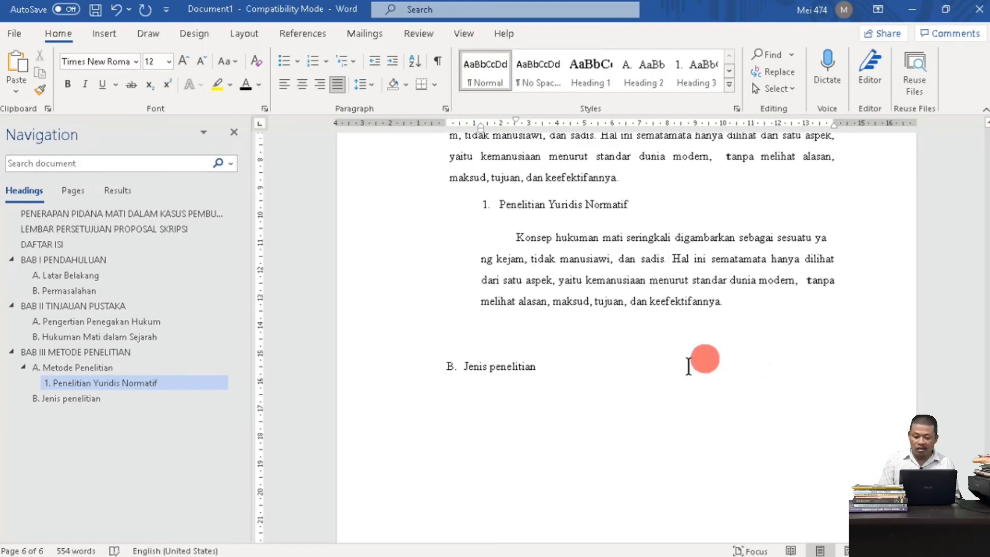
click(564, 374)
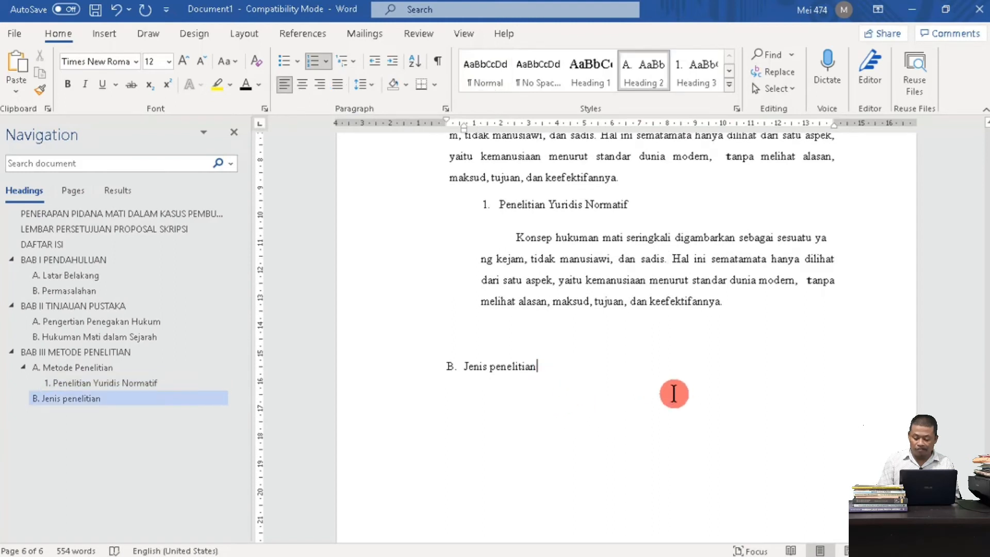
key(Return)
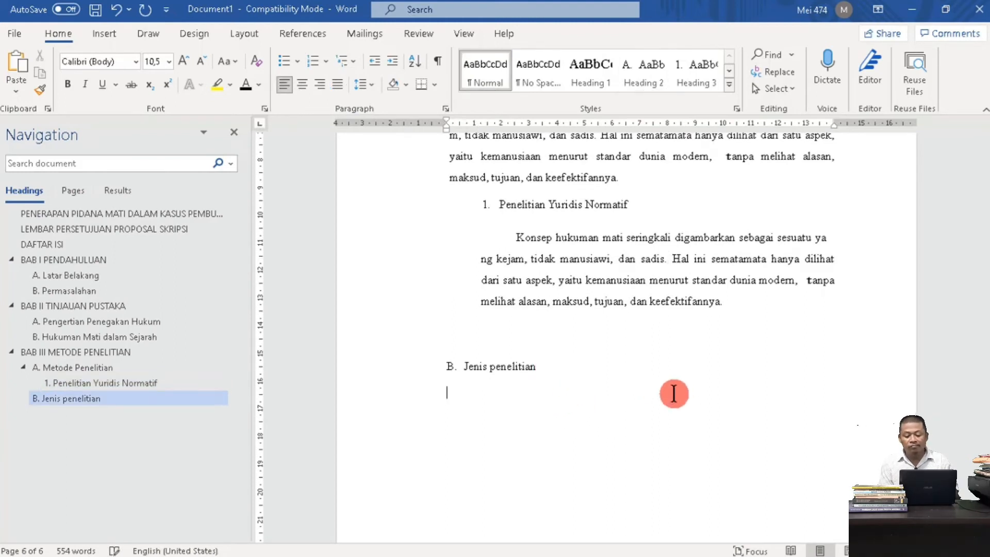
text(Konsep hukuman mati seringkali digambarkan sebagai sesuatu yang kejam, tidak manusiawi, dan sadis. Hal ini sematamata hanya dilihat dari satu aspek, yaitu kemanusiaan menurut standar dunia modern,  tanpa melihat alasan, maksud, tujuan, dan keefektifannya.)
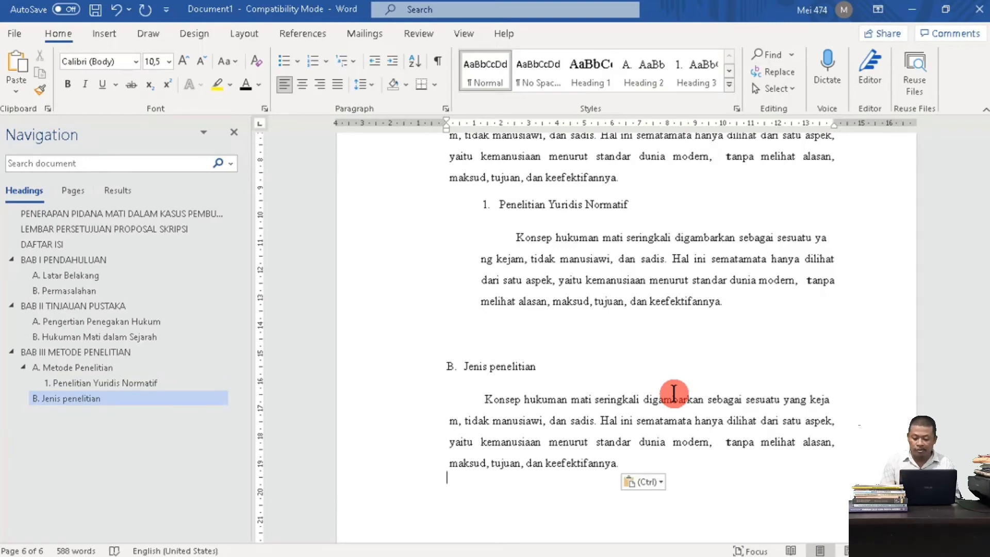
Step: Start a new page after the "Jenis penelitian" body paragraph by inserting a page break
scroll(820, 442, down, 2)
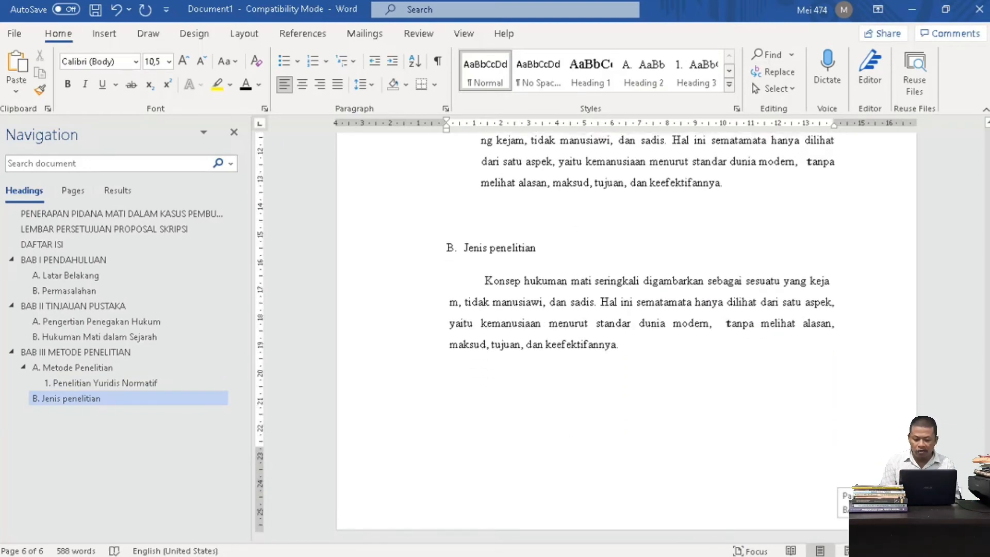
key(ctrl+Return)
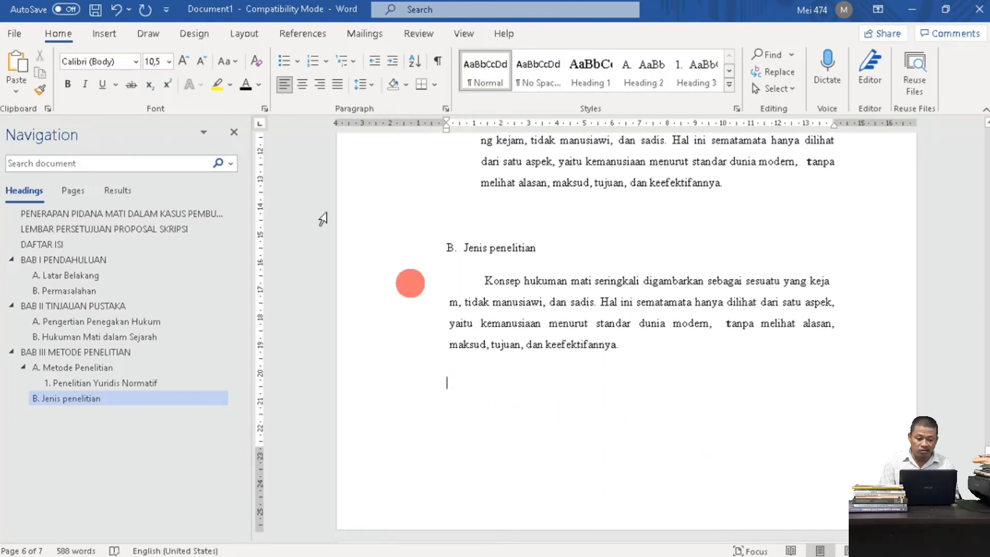
click(248, 35)
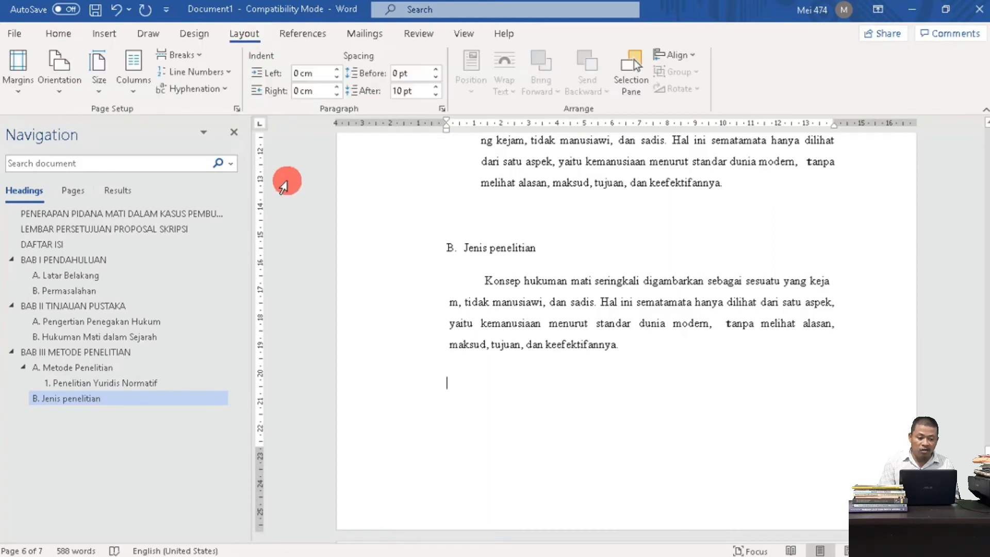
click(196, 58)
click(239, 100)
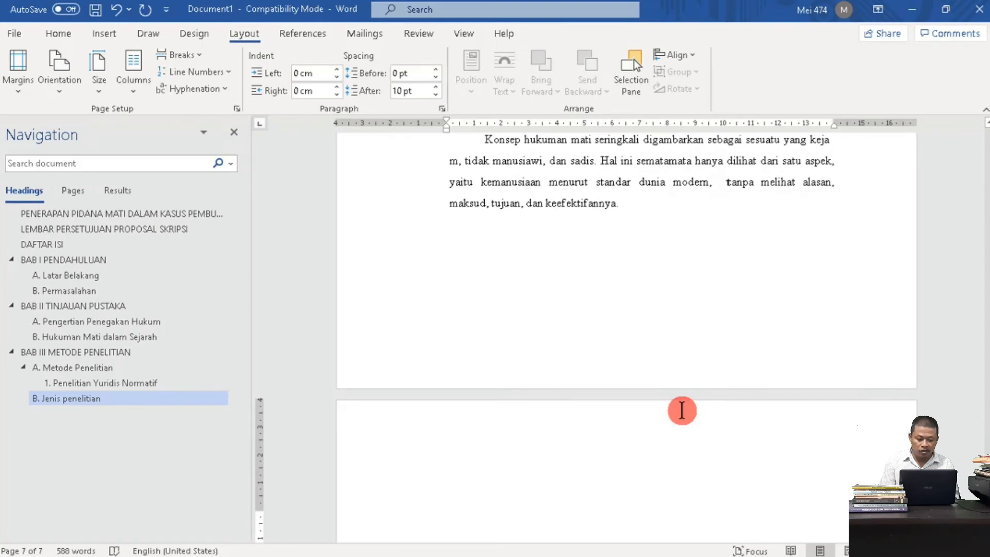
Step: Add the chapter title "BAB IV PEMBAHASAN" on the new page
text(BAB IV)
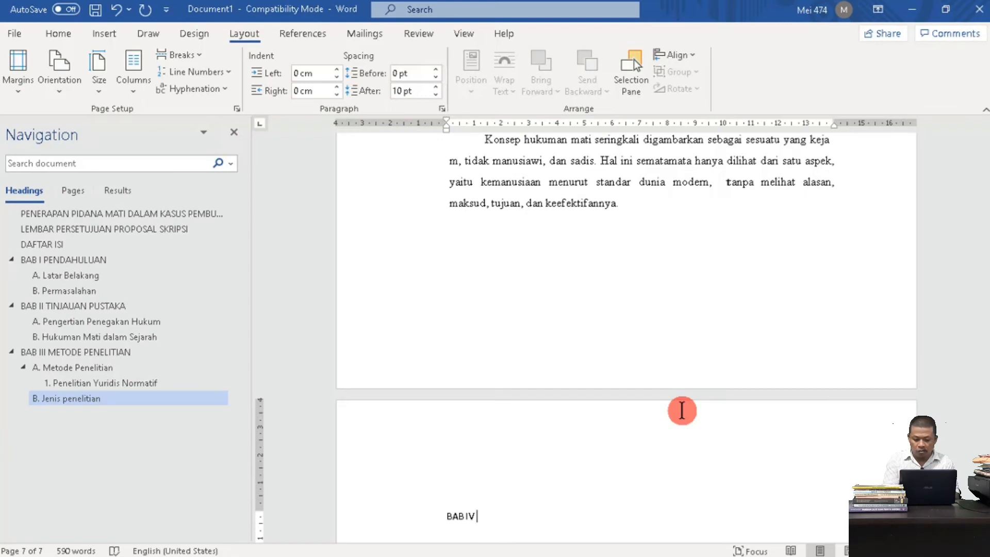
text( PEMBAHASAN)
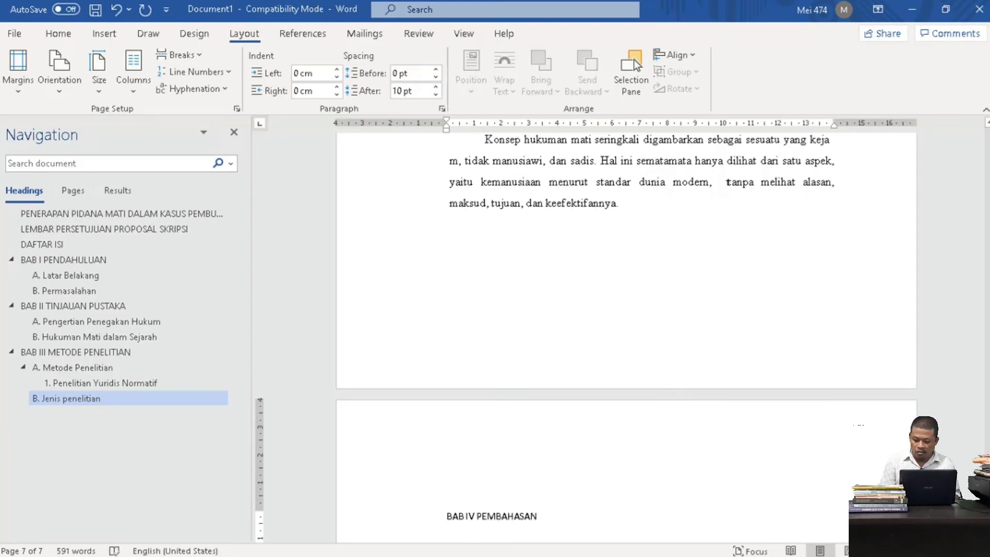
drag(986, 462, 986, 472)
click(625, 389)
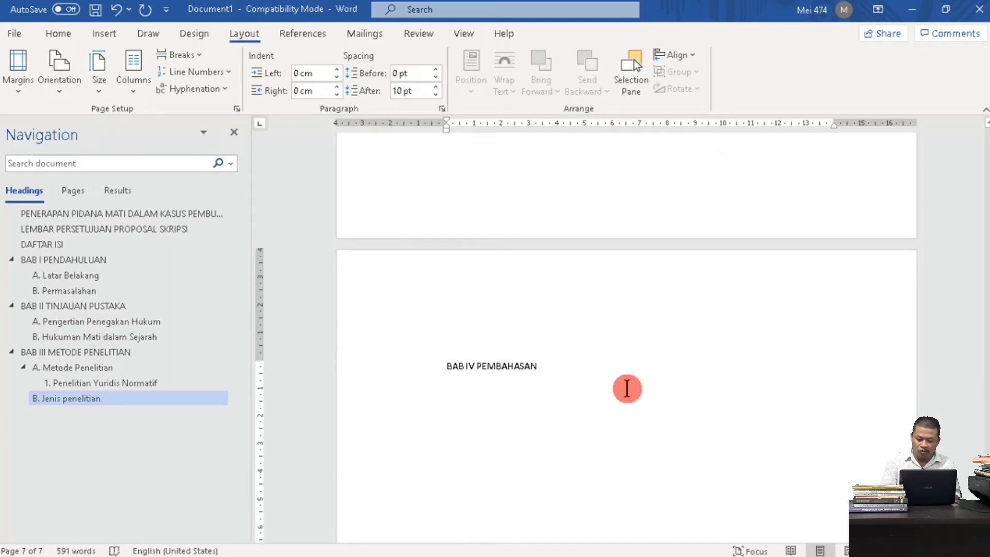
Step: Add the subheading text "Hasil Pembahasan" below the chapter title "BAB IV PEMBAHASAN"
text(HASI)
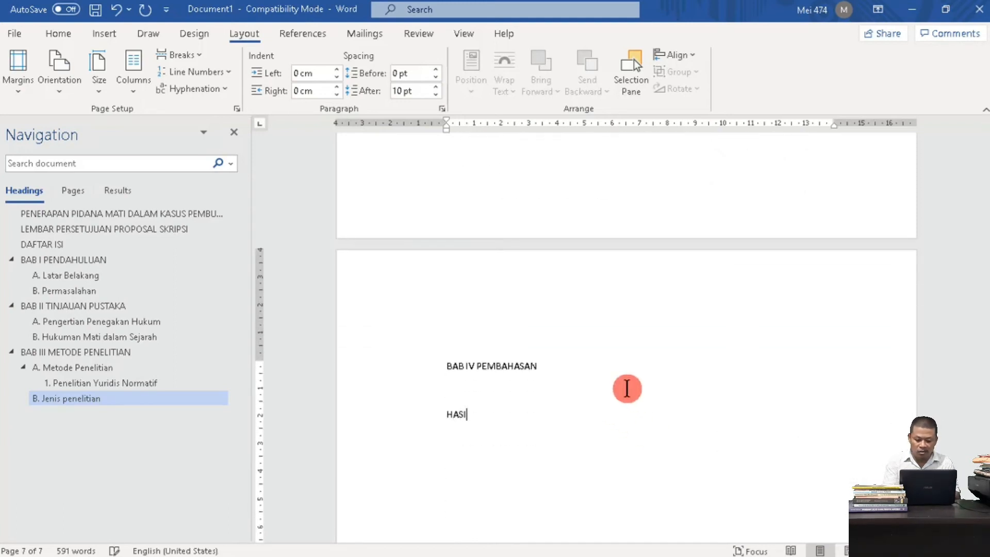
key(BackSpace)
key(BackSpace)
key(BackSpace)
key(BackSpace)
key(BackSpace)
key(BackSpace)
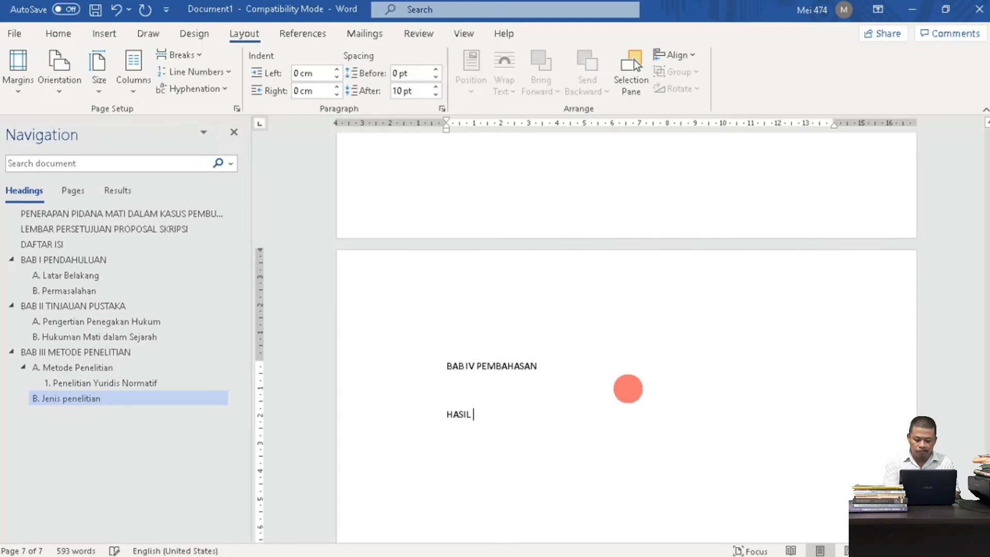
key(BackSpace)
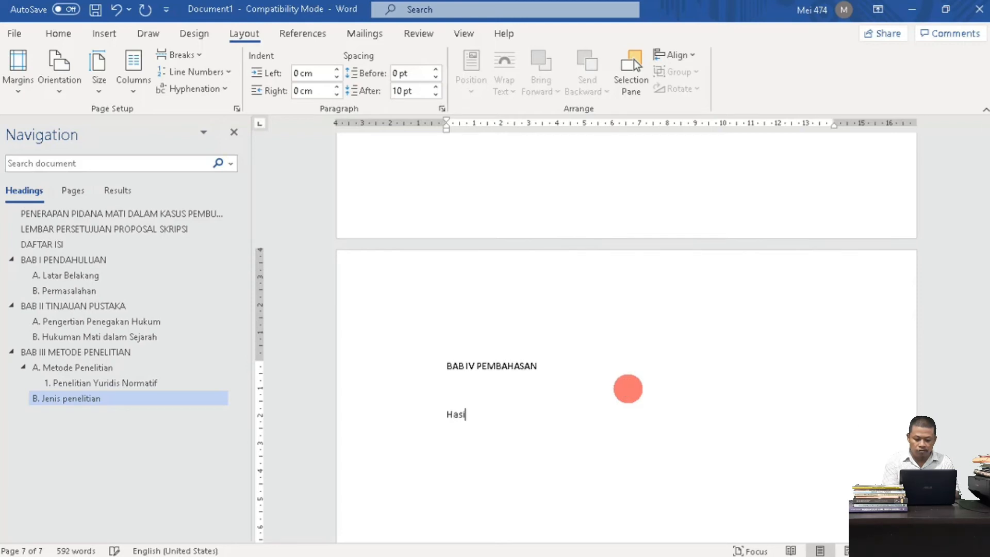
text(asil Pembahsan)
key(BackSpace)
key(BackSpace)
key(BackSpace)
text(asan)
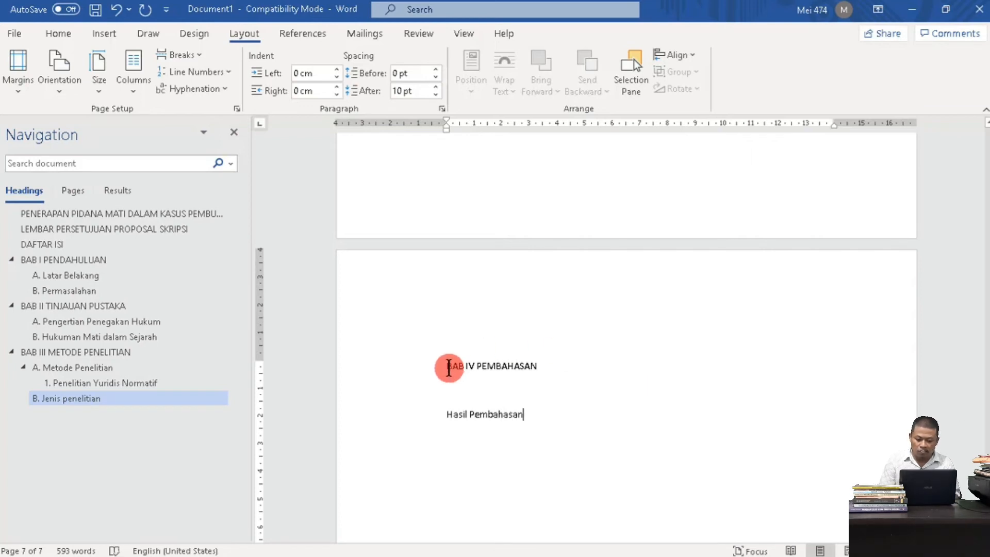
Step: Apply the Heading 1 style to the chapter title "BAB IV PEMBAHASAN"
drag(446, 365, 563, 365)
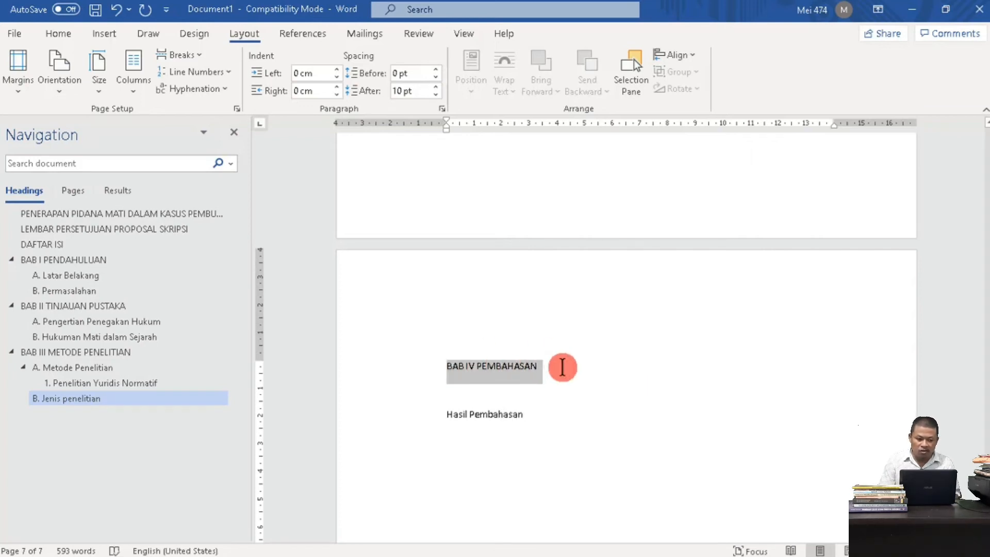
click(58, 34)
click(589, 79)
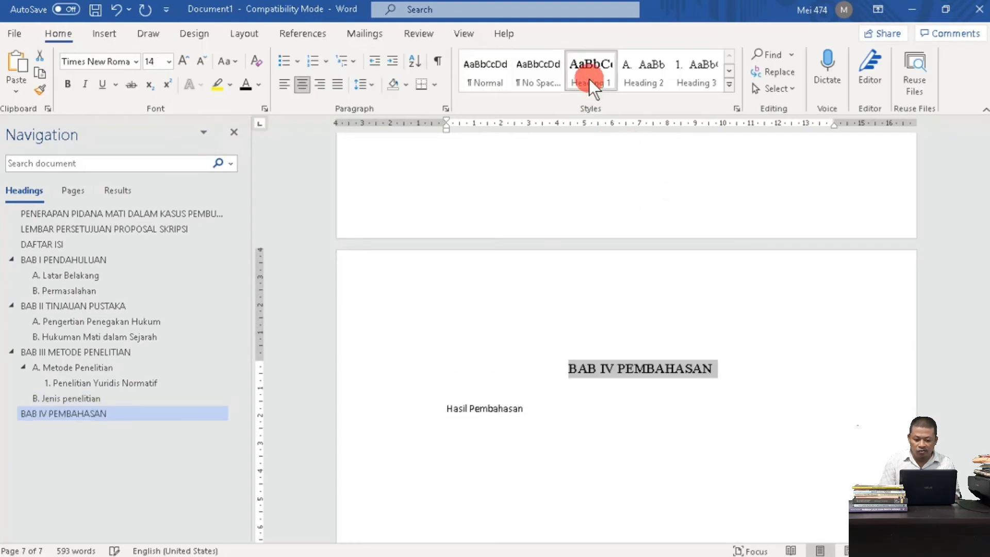
Step: Apply the Heading 2 style to "Hasil Pembahasan" and restart its numbering at A
click(455, 413)
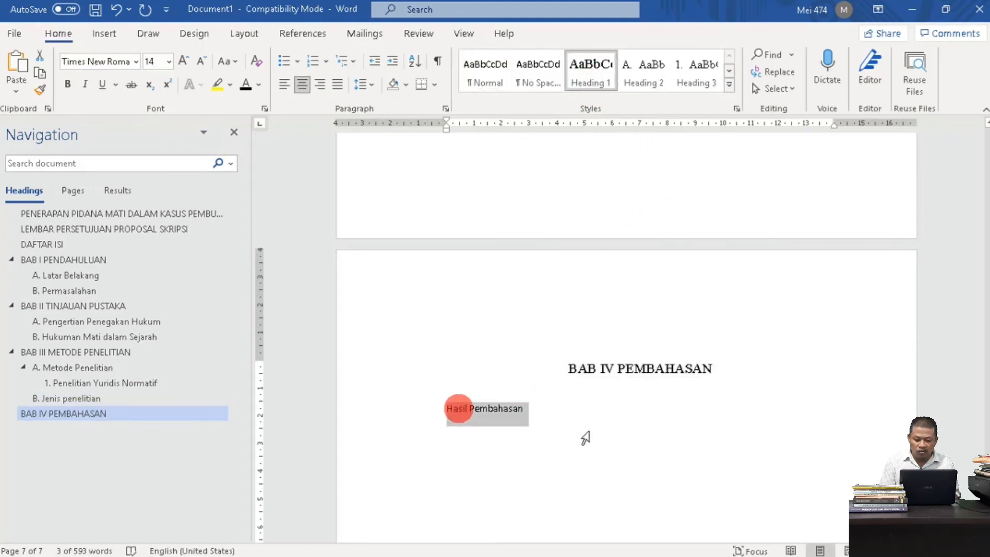
drag(547, 435, 733, 426)
click(652, 77)
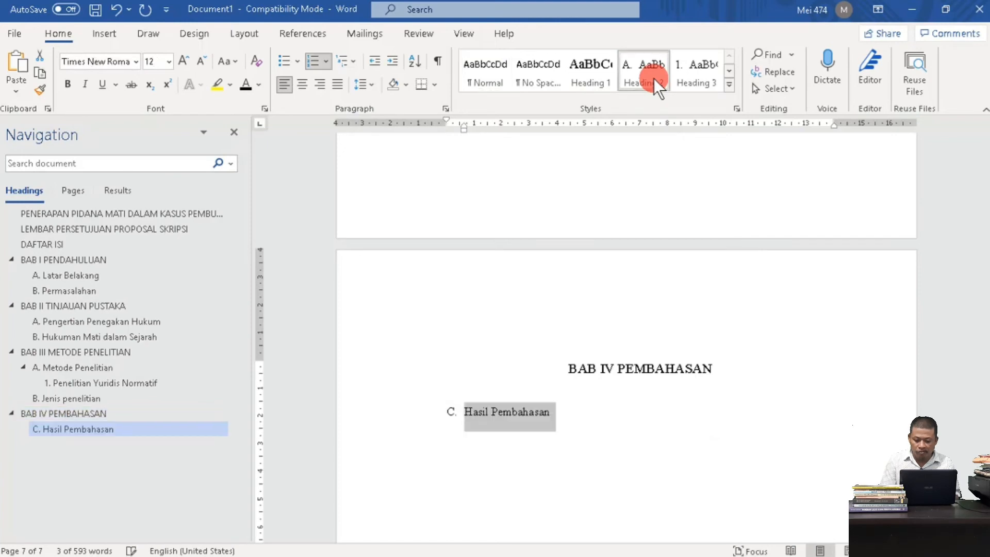
click(449, 413)
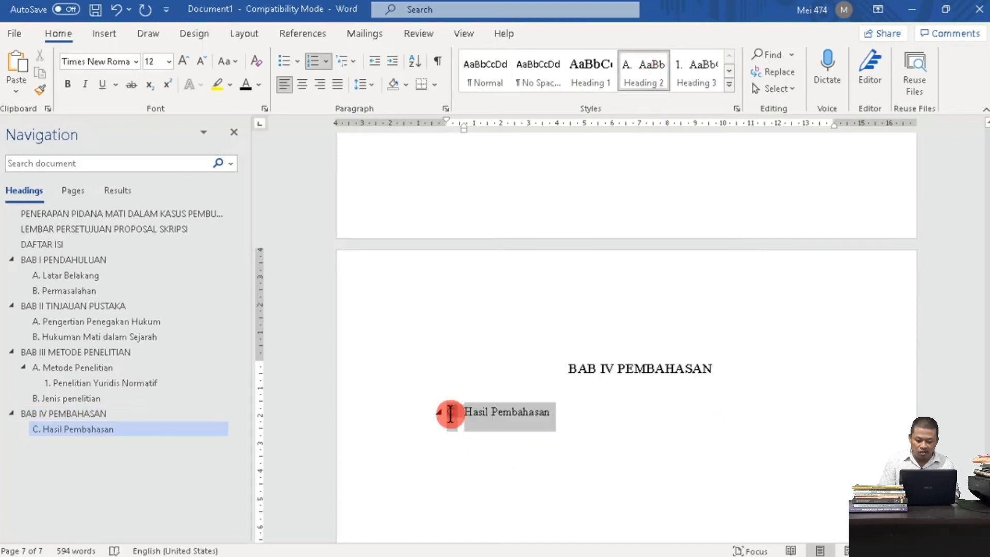
right_click(450, 413)
click(509, 191)
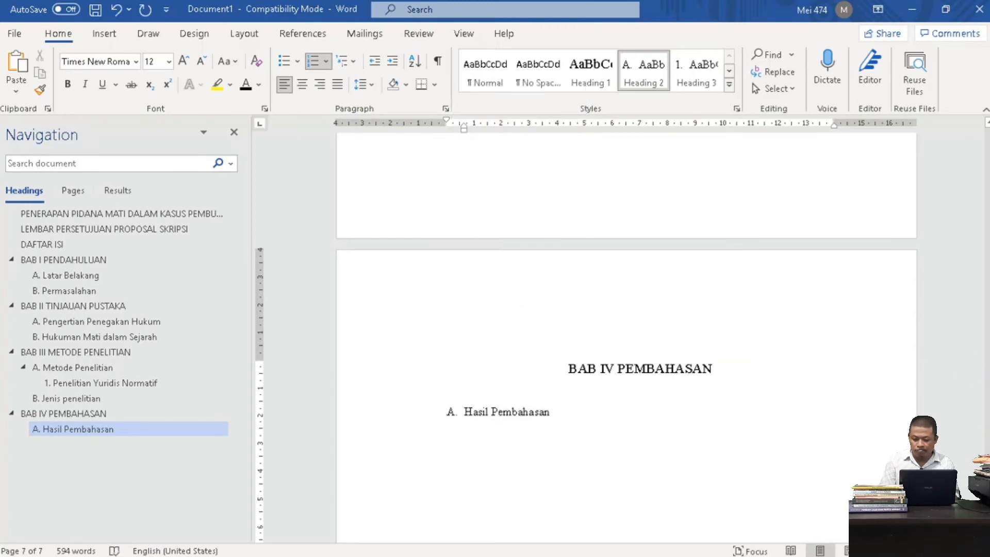
Step: Paste the copied body paragraph beginning "Konsep hukuman mati seringkali digambarkan" three times under the subheading "Hasil Pembahasan"
scroll(593, 350, down, 3)
click(578, 327)
key(Return)
key(ctrl+v)
key(ctrl+v)
key(ctrl+v)
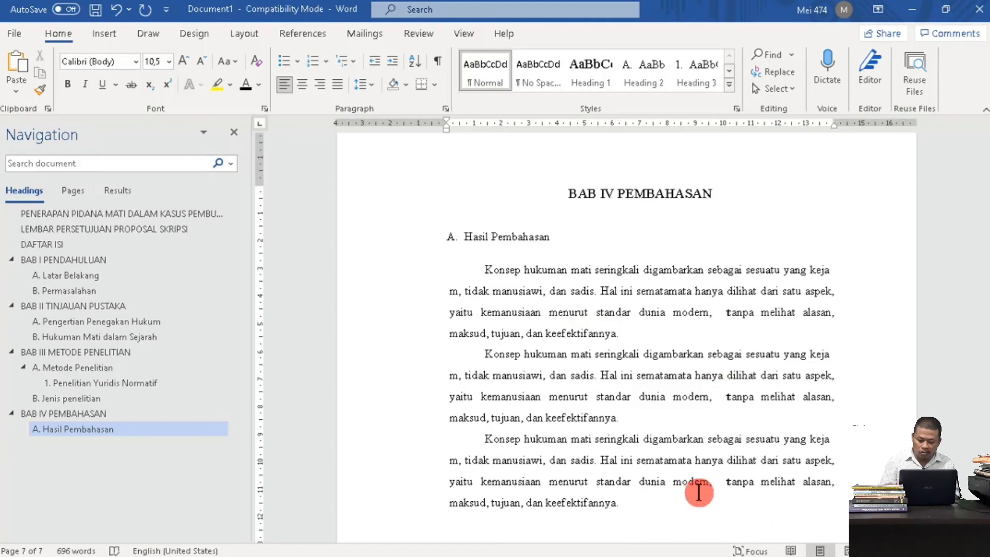
Step: Insert a page break below the last "Hasil Pembahasan" body paragraph to start a new page
key(Return)
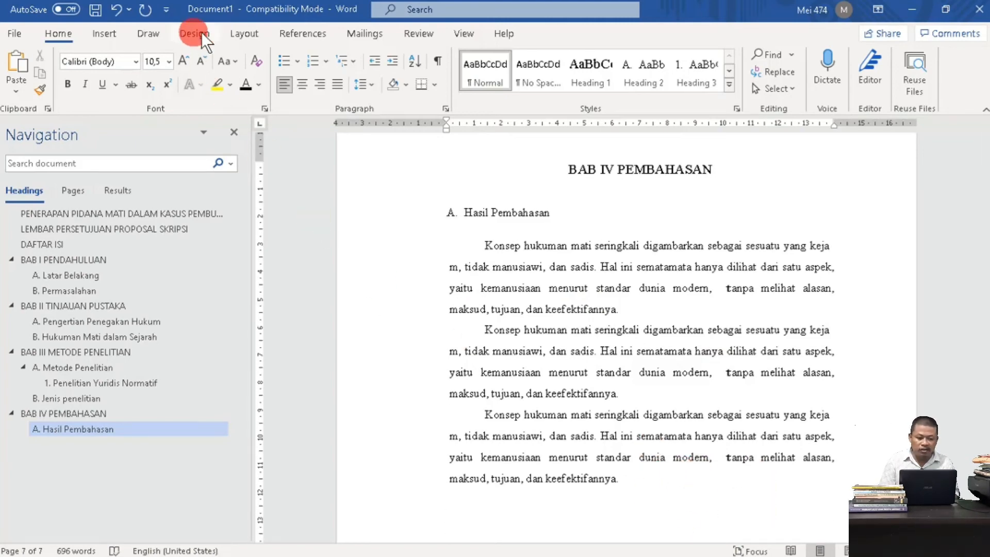
click(250, 33)
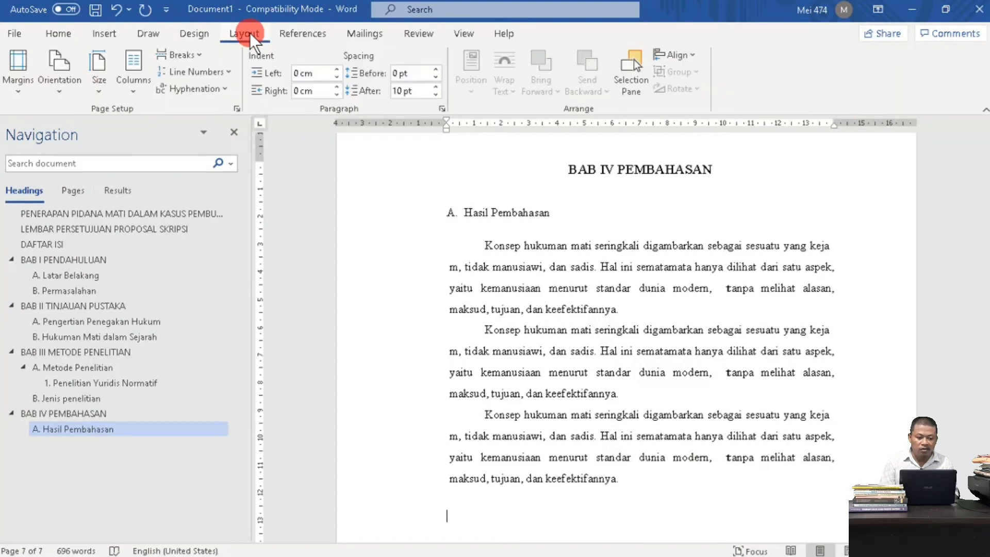
click(185, 49)
click(205, 116)
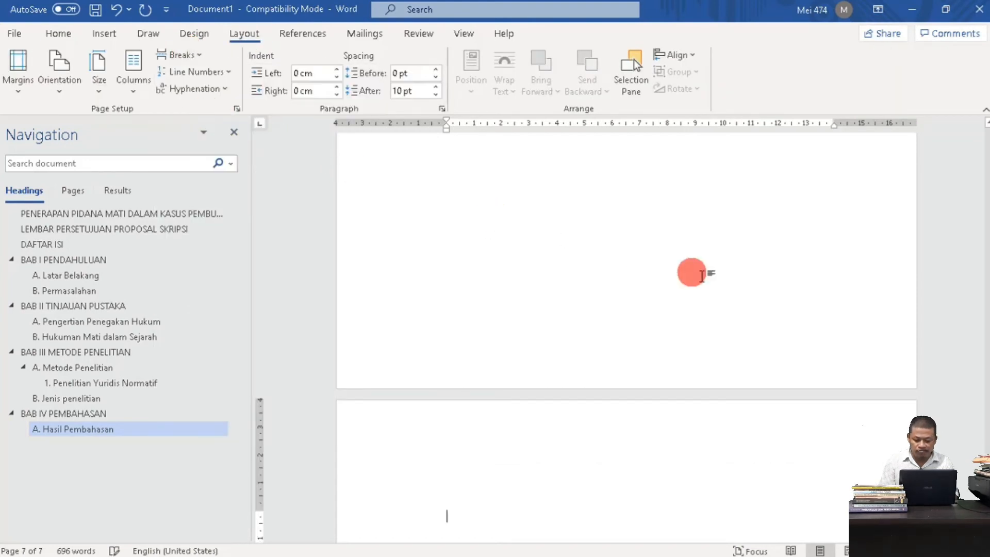
Step: Add the chapter title "BAB V PENUTUP" on the new page, followed by the subheading texts "Kesimpulan" and "Saran" on separate lines
text(BAB V PE)
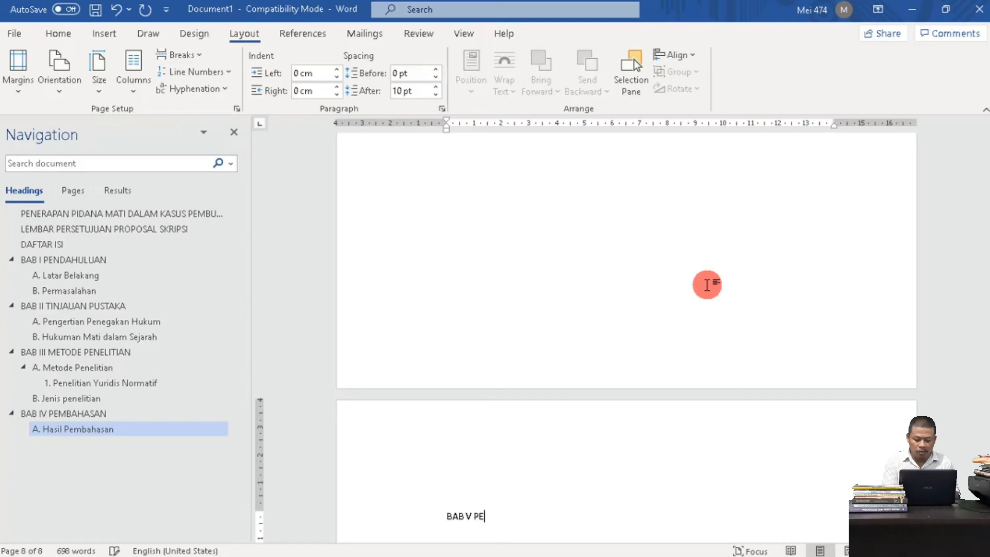
text(NUTUP)
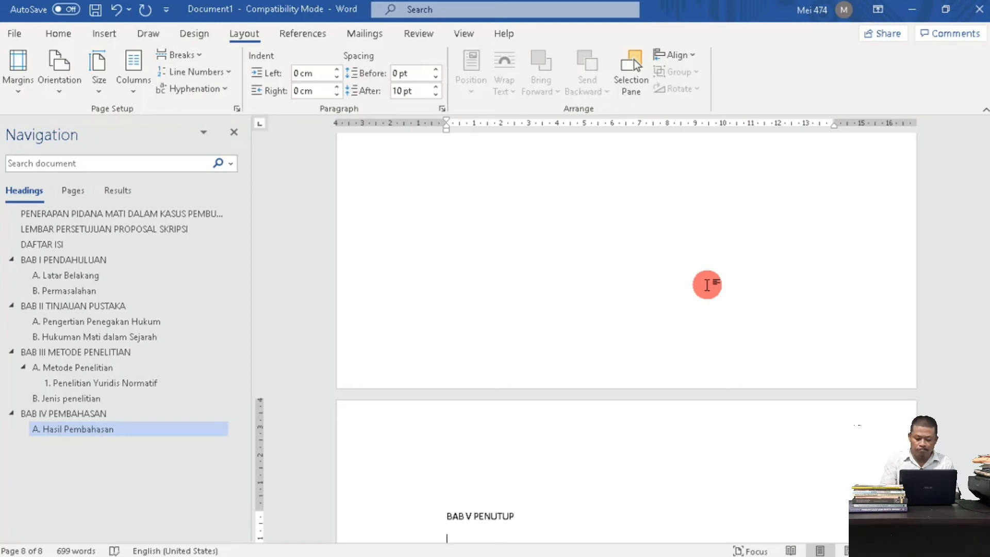
key(Return)
key(Return)
text(KE)
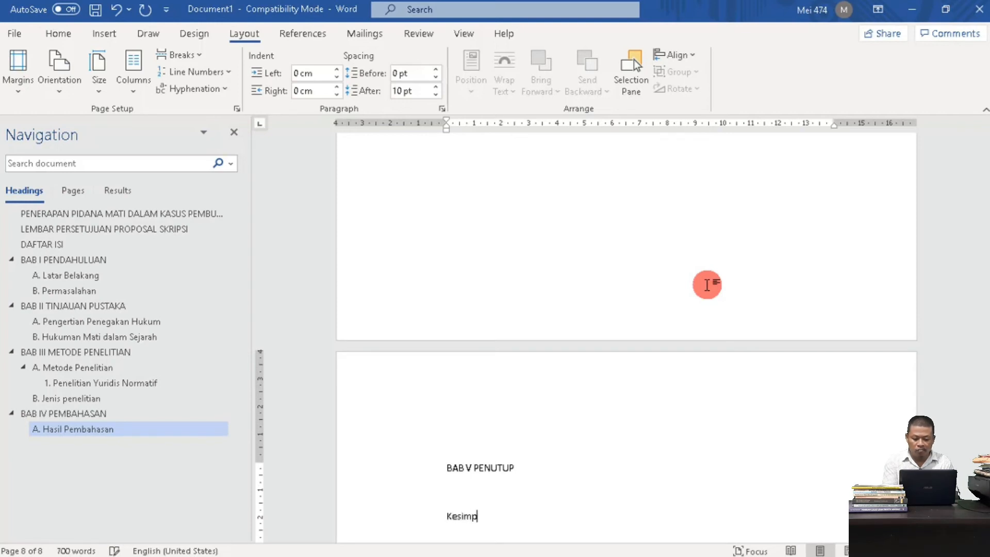
key(Return)
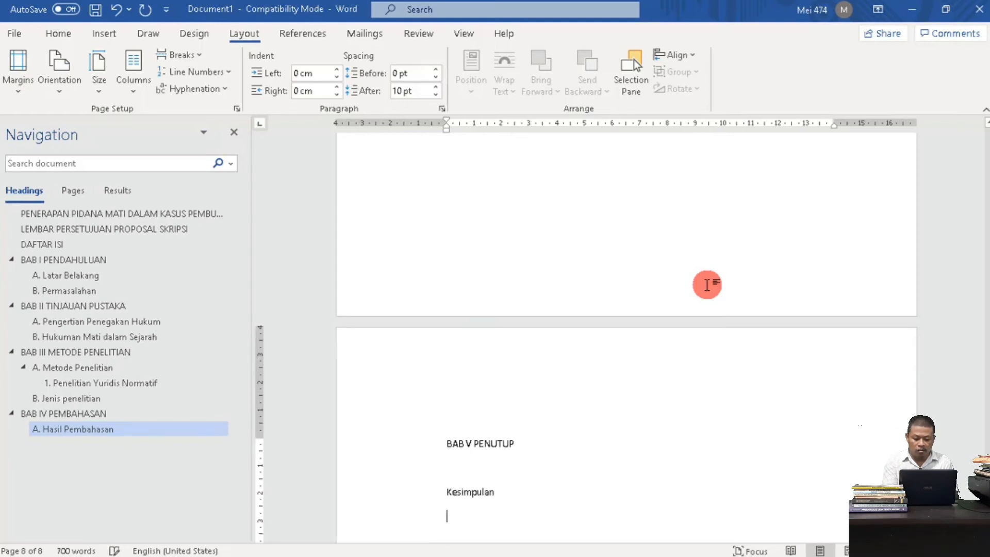
key(Return)
text(Sara)
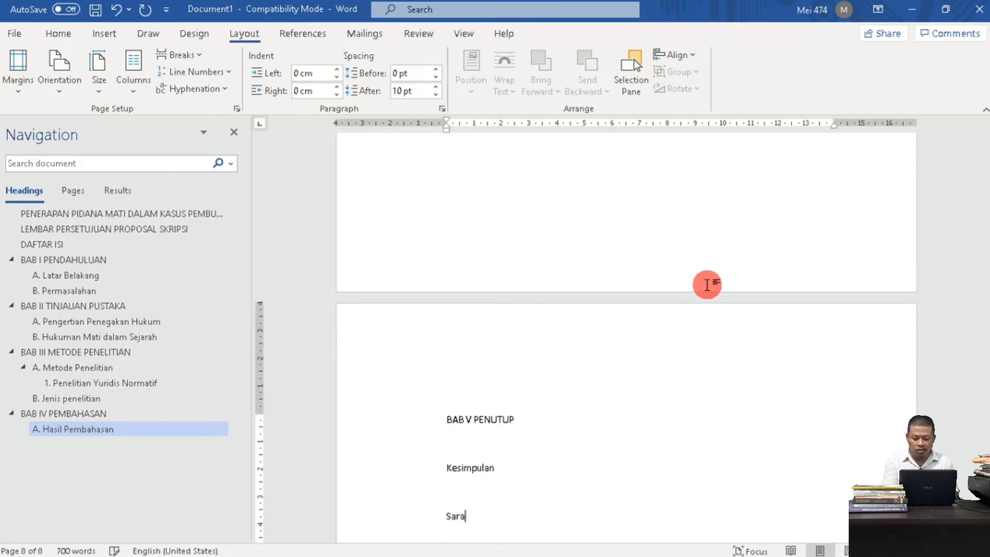
key(Return)
key(Return)
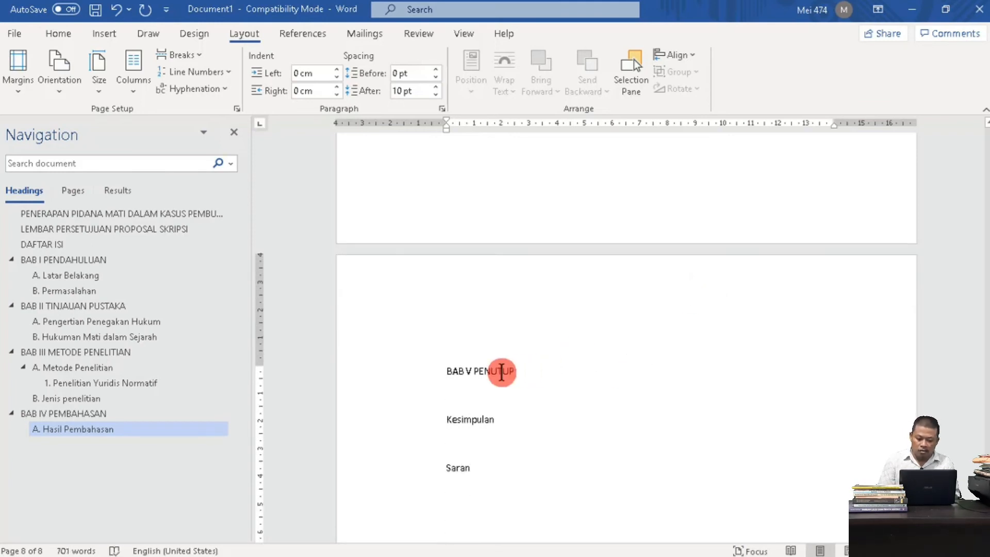
Step: Apply the Heading 1 style to the chapter title "BAB V PENUTUP"
drag(519, 371, 442, 371)
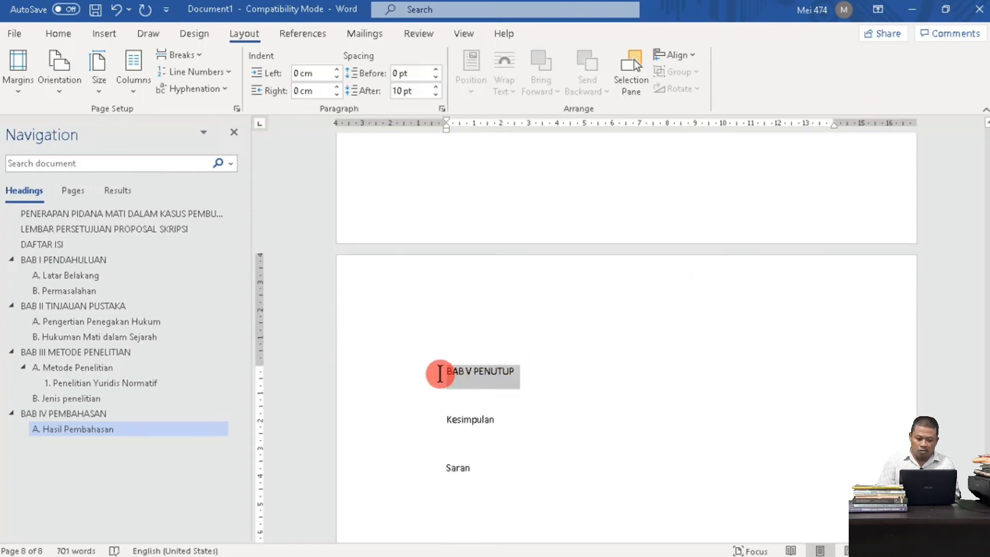
click(58, 33)
click(591, 72)
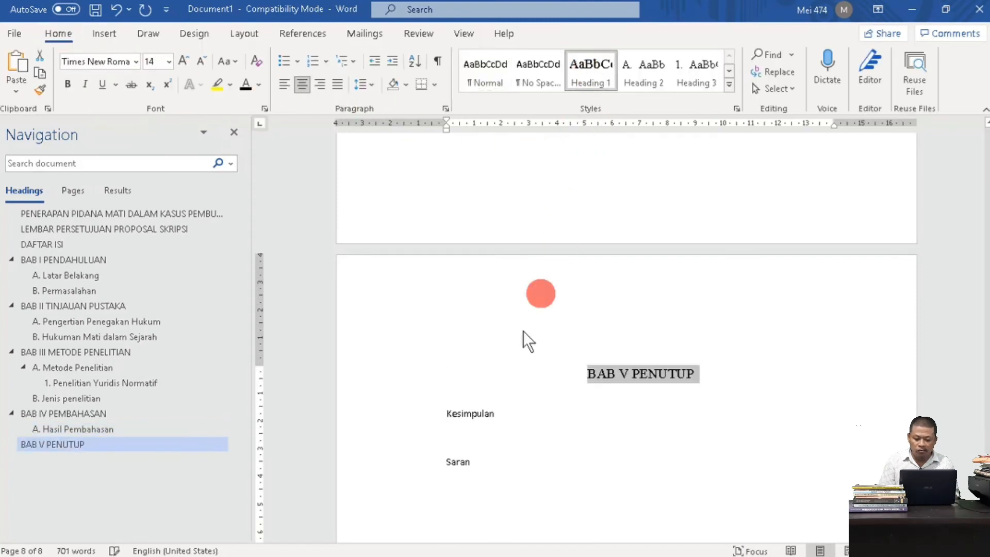
Step: Apply the Heading 2 style to "Kesimpulan" and restart its numbering at A
drag(442, 413, 531, 413)
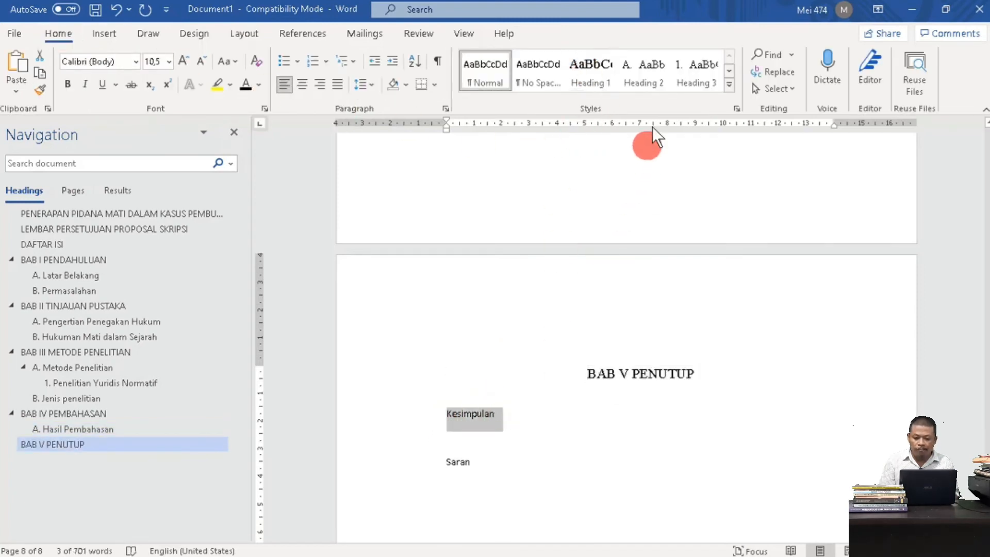
click(648, 76)
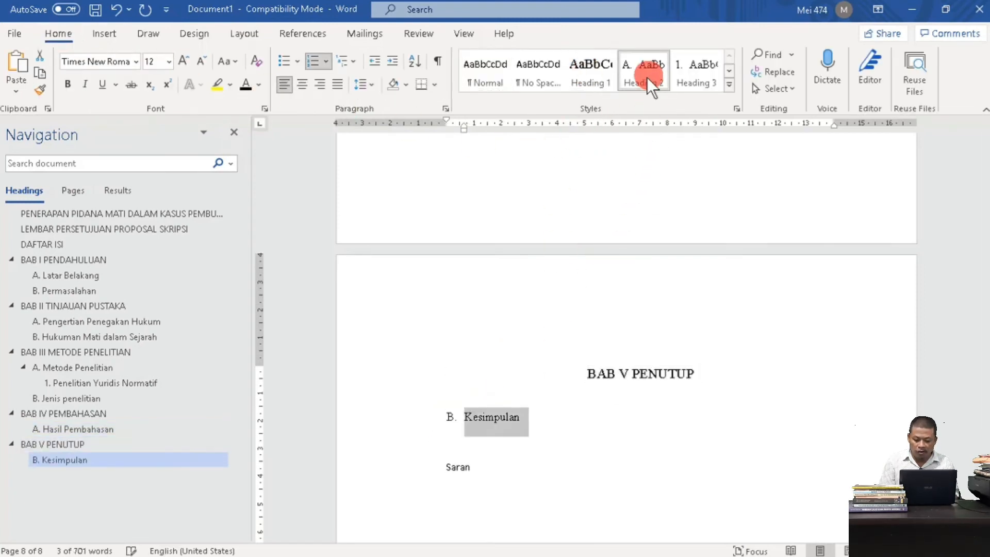
right_click(450, 417)
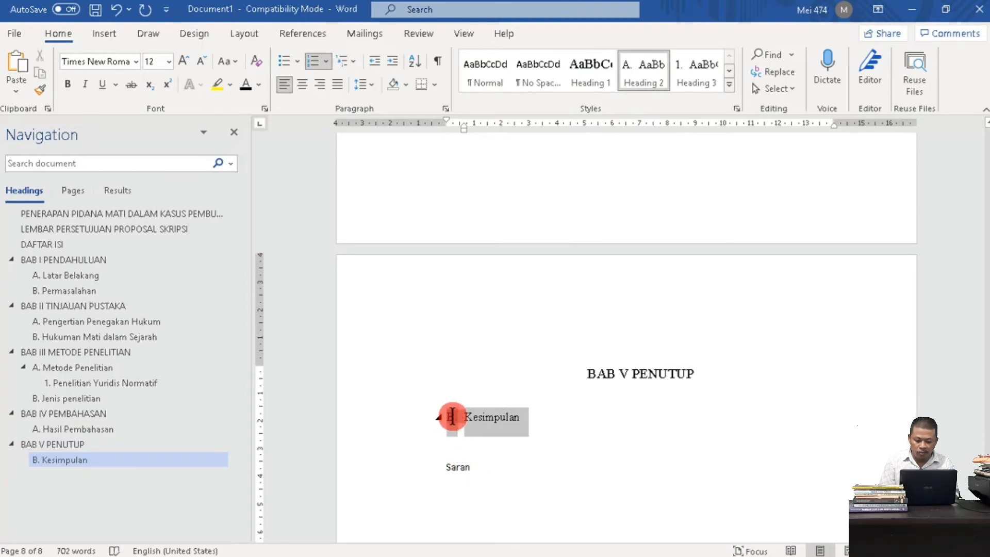
click(524, 196)
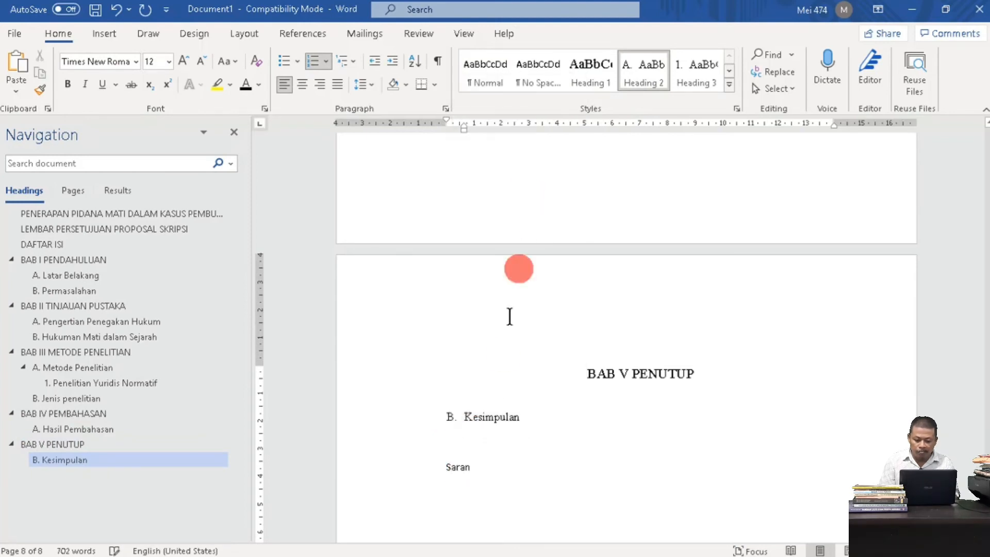
Step: Apply the Heading 2 style to the subheading "Saran" in the BAB V chapter
click(442, 467)
drag(442, 466, 506, 465)
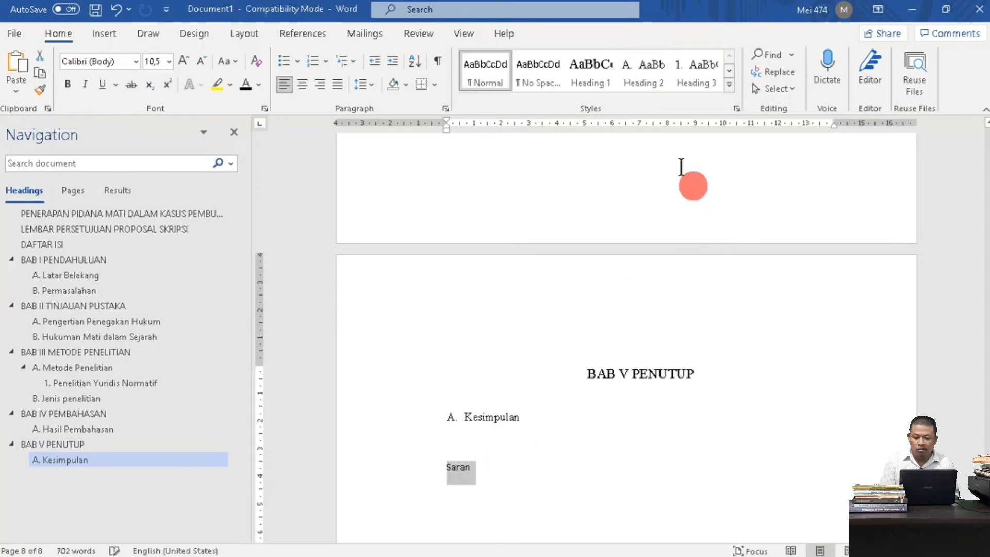
click(642, 78)
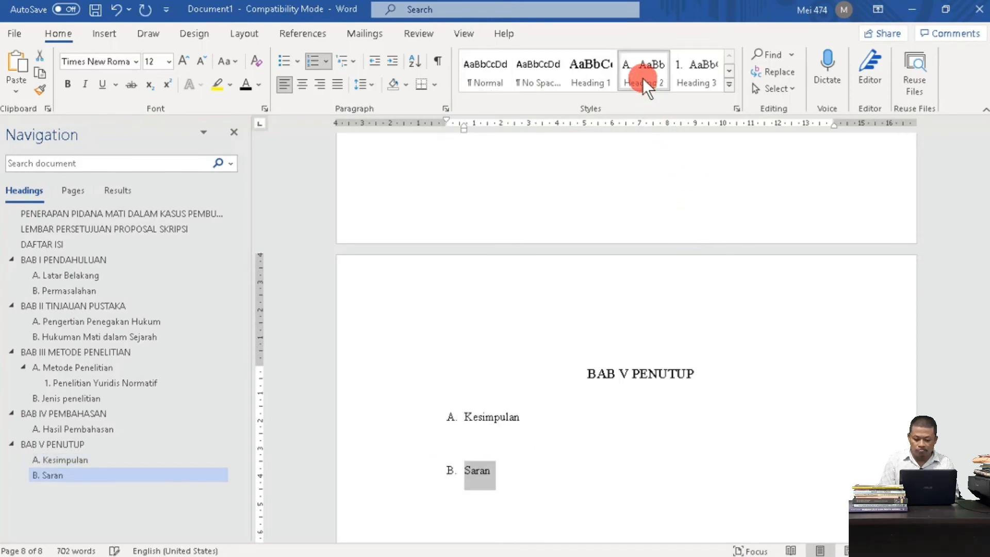
Step: Paste the copied body paragraph beginning "Konsep hukuman mati" twice under the subheading "Kesimpulan"
click(523, 420)
key(Return)
key(ctrl+v)
key(ctrl+v)
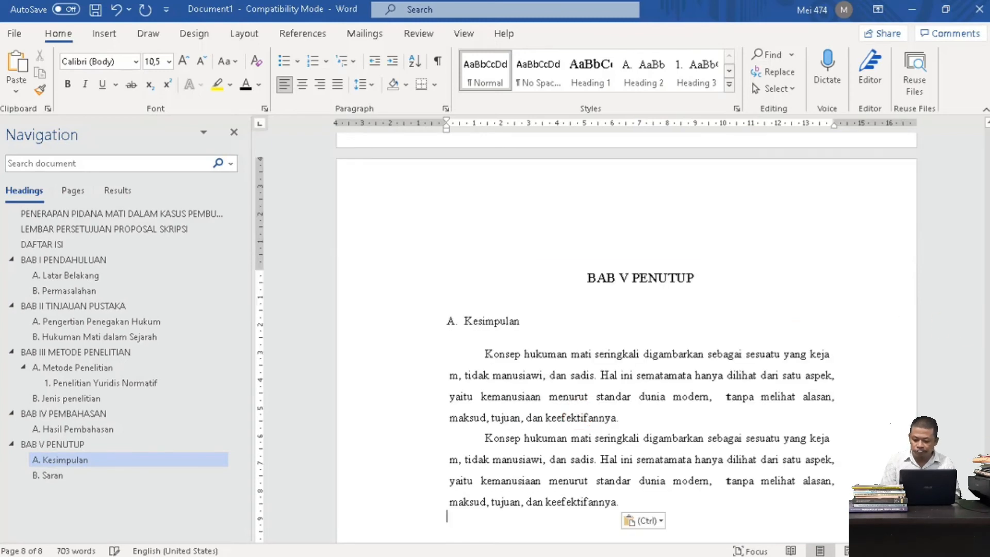
Step: Paste the copied body paragraph beginning "Konsep hukuman mati" twice under the subheading "Saran"
scroll(537, 388, down, 3)
click(536, 388)
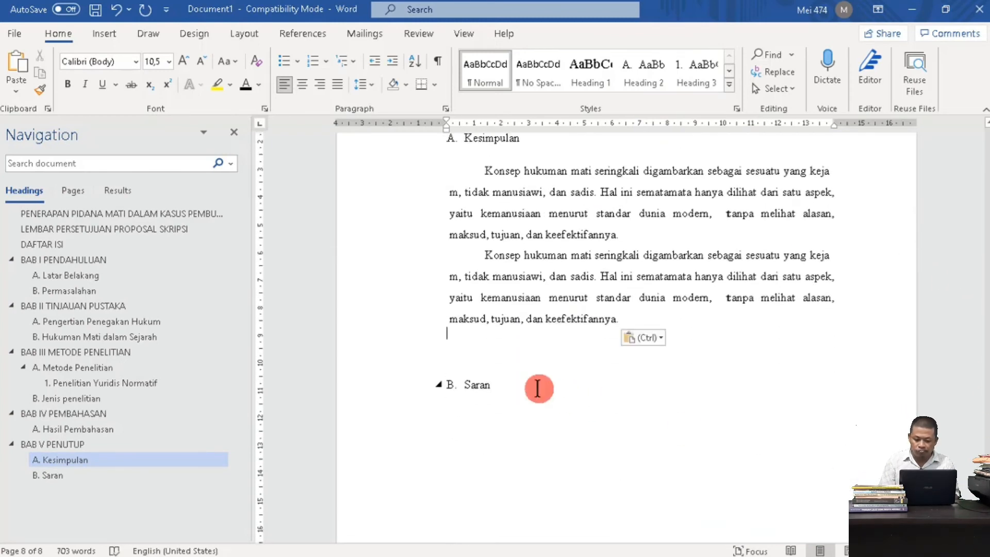
key(Return)
text(Konsep hukuman mati seringkali digambarkan sebagai sesuatu yang keja m, tidak manusiawi, dan sadis. Hal ini sematamata hanya dilihat dari satu aspek, yaitu kemanusiaan menurut standar dunia modern,  tanpa melihat alasan, maksud, tujuan, dan keefektifannya.)
text(Konsep hukuman mati seringkali digambarkan sebagai sesuatu yang keja m, tidak manusiawi, dan sadis. Hal ini sematamata hanya dilihat dari satu aspek, yaitu kemanusiaan menurut standar dunia modern,  tanpa melihat alasan, maksud, tujuan, dan keefektifannya.)
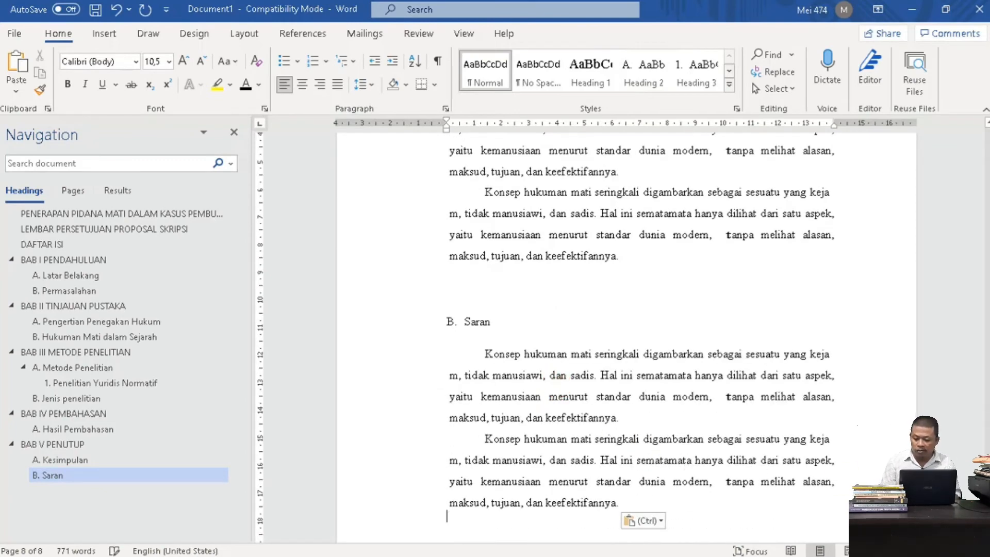
Step: Insert a page break below the last "Saran" body paragraph to start a new page
scroll(789, 459, down, 3)
click(514, 372)
key(Return)
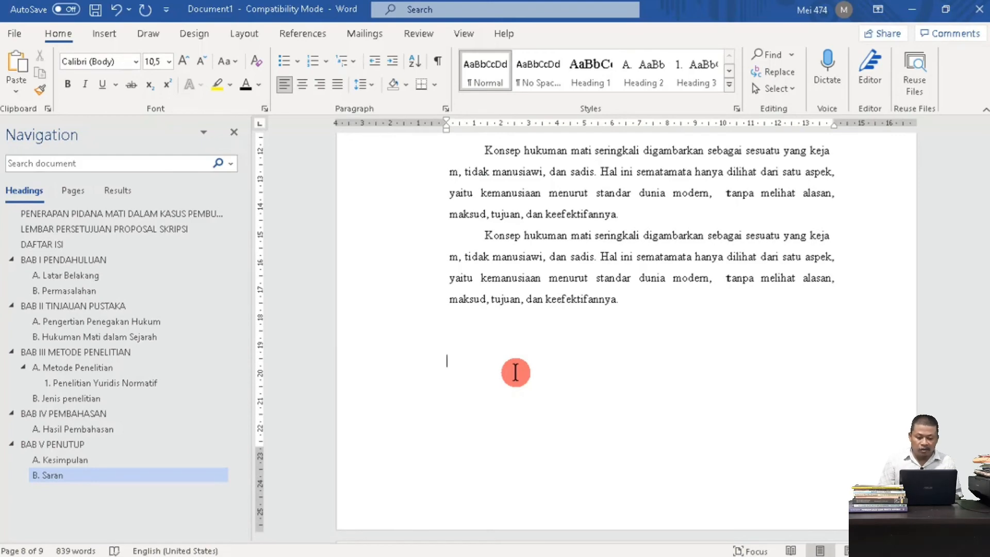
click(243, 32)
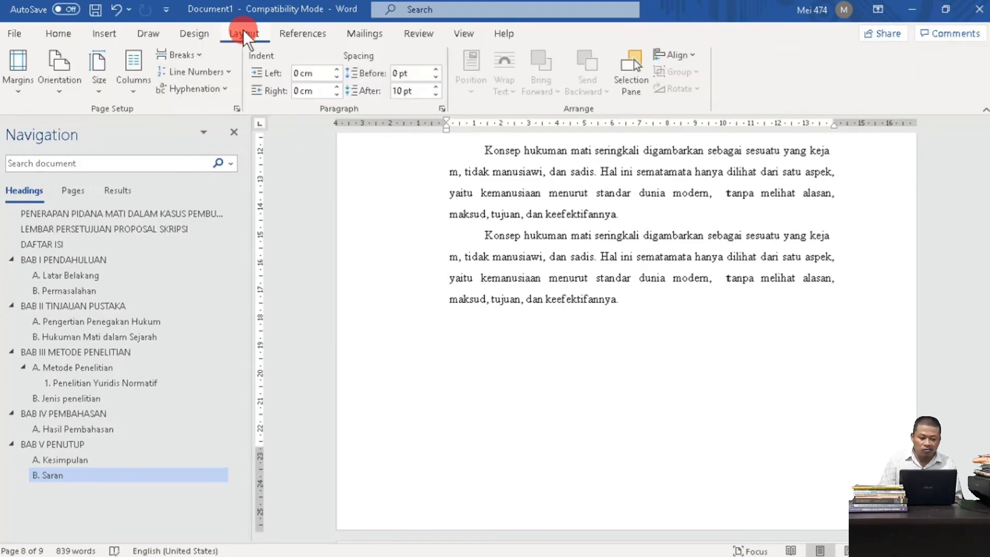
click(178, 56)
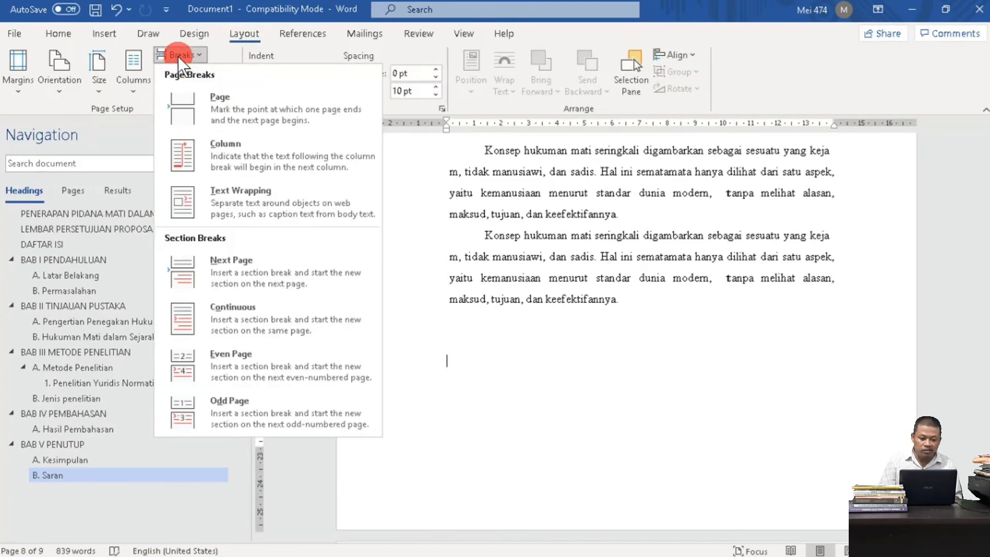
click(228, 103)
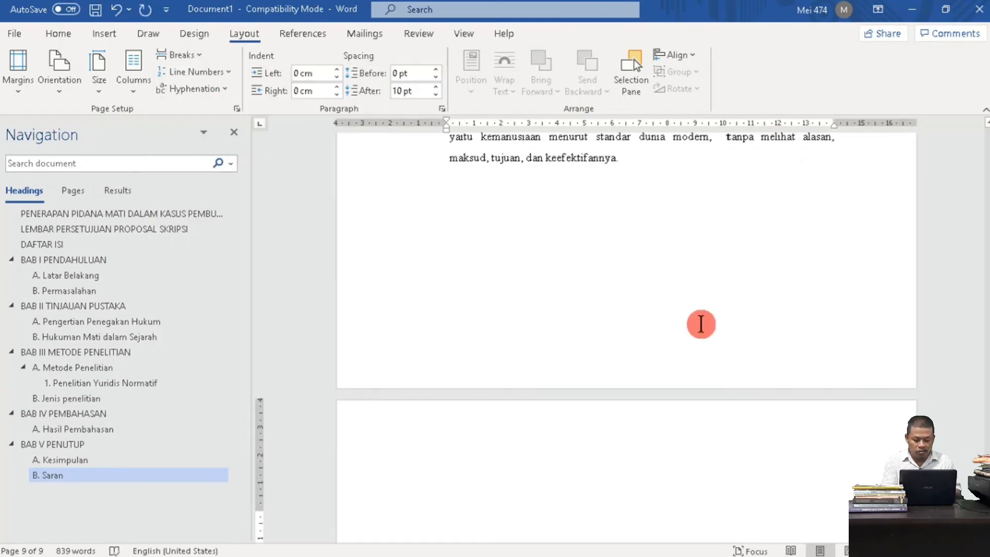
Step: Add the title "DAFTAR PUSTAKA" on the new last page and apply the Heading 1 style to it
text(DAFTAR PUSTAKA)
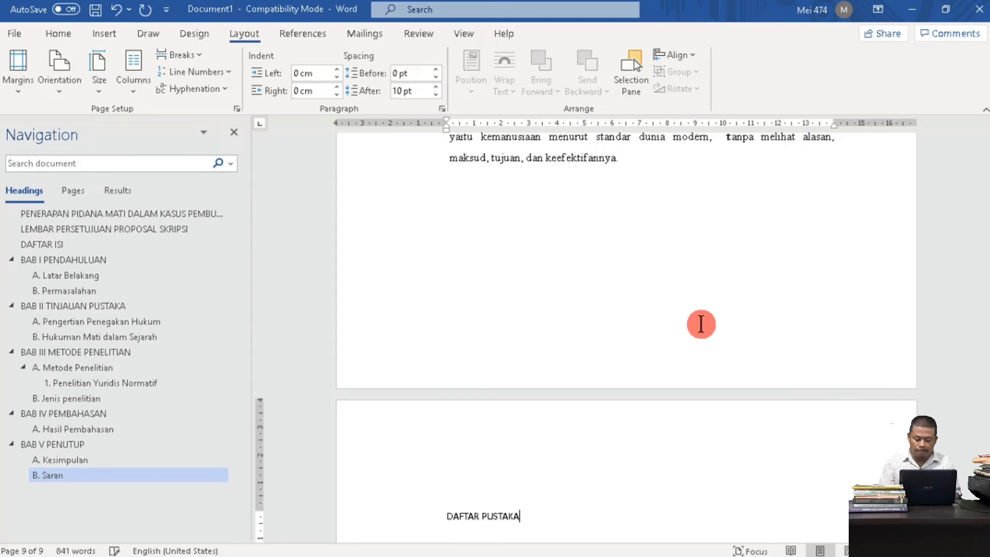
drag(531, 515, 426, 504)
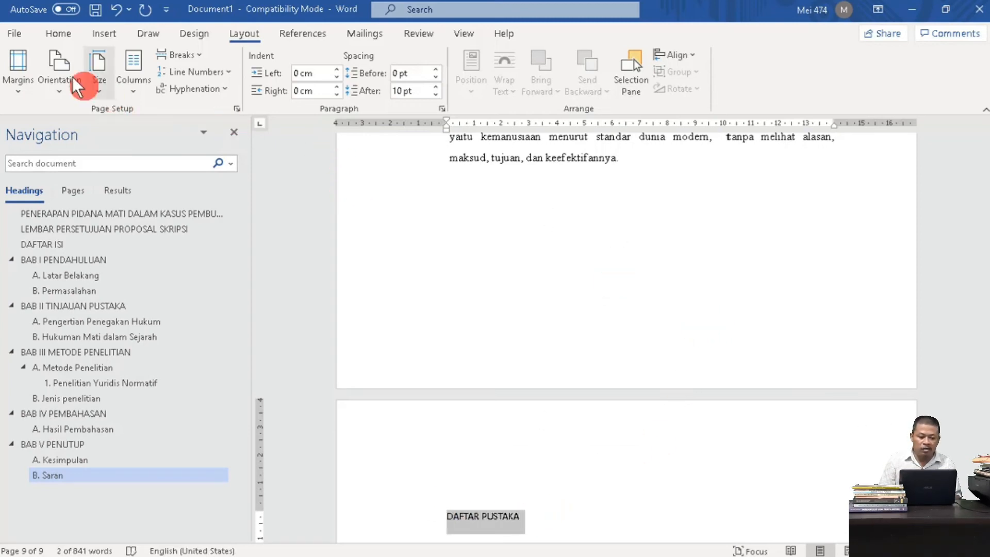
click(64, 37)
click(588, 67)
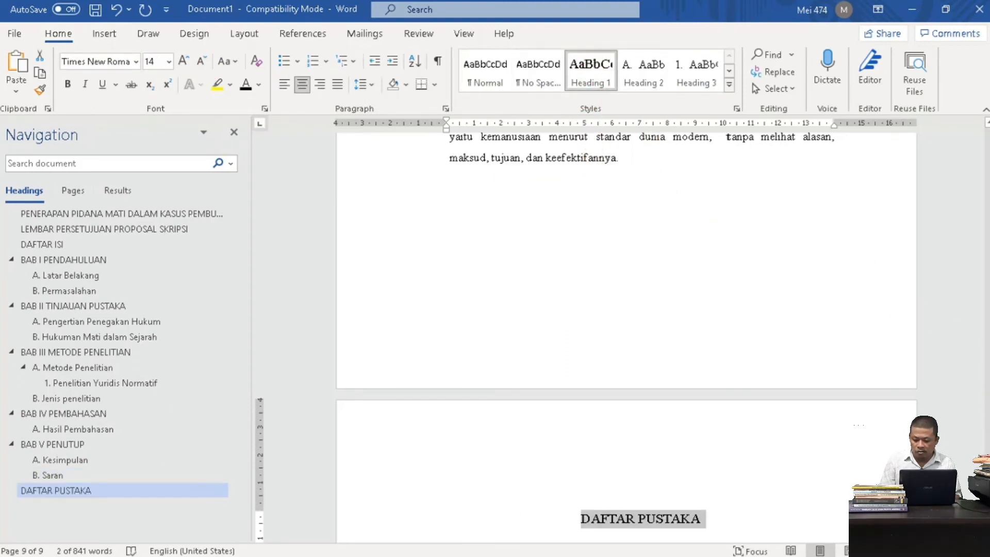
scroll(626, 335, down, 5)
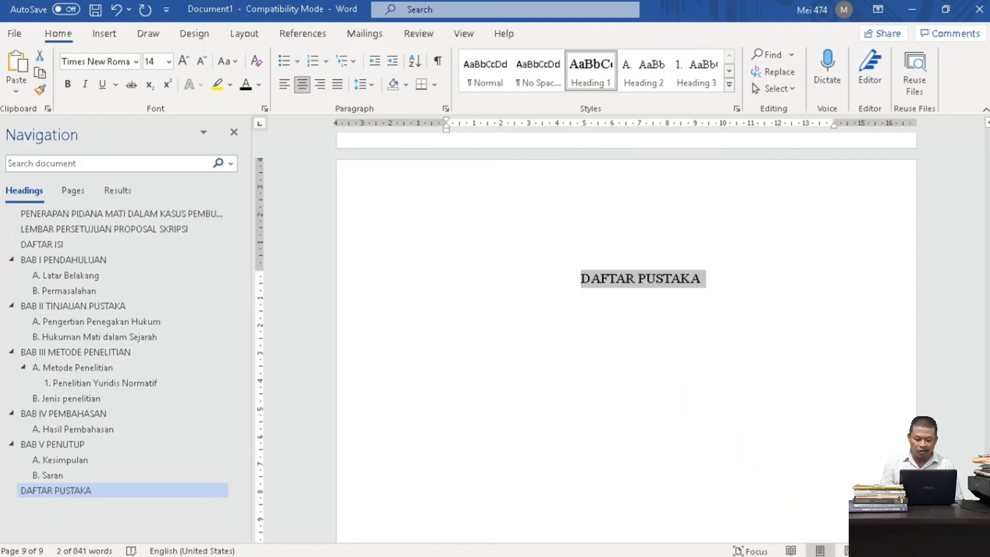
Step: Move the university logo on the cover page slightly left and down, centring it between "Diajukan untuk diseminarkan" and "Oleh:"
click(165, 211)
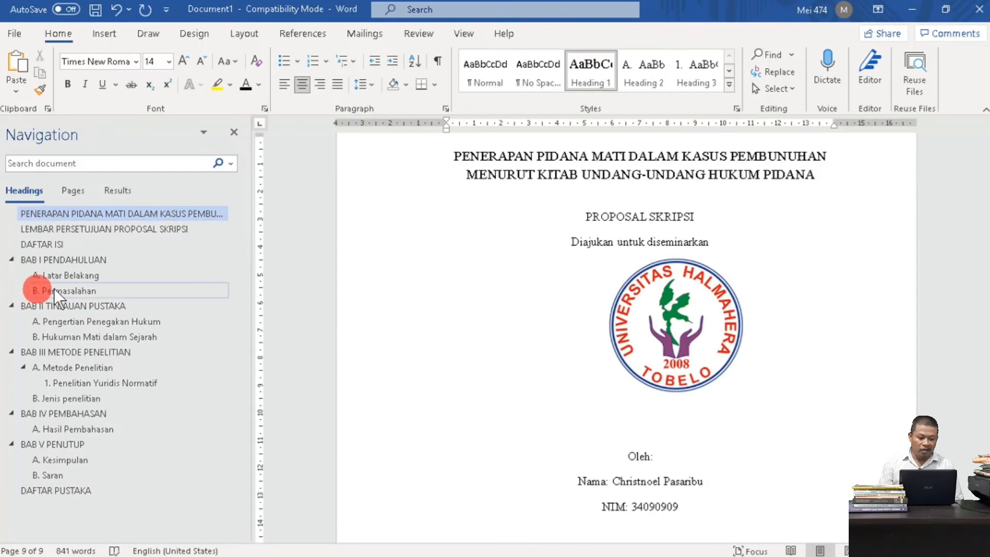
click(53, 241)
click(71, 319)
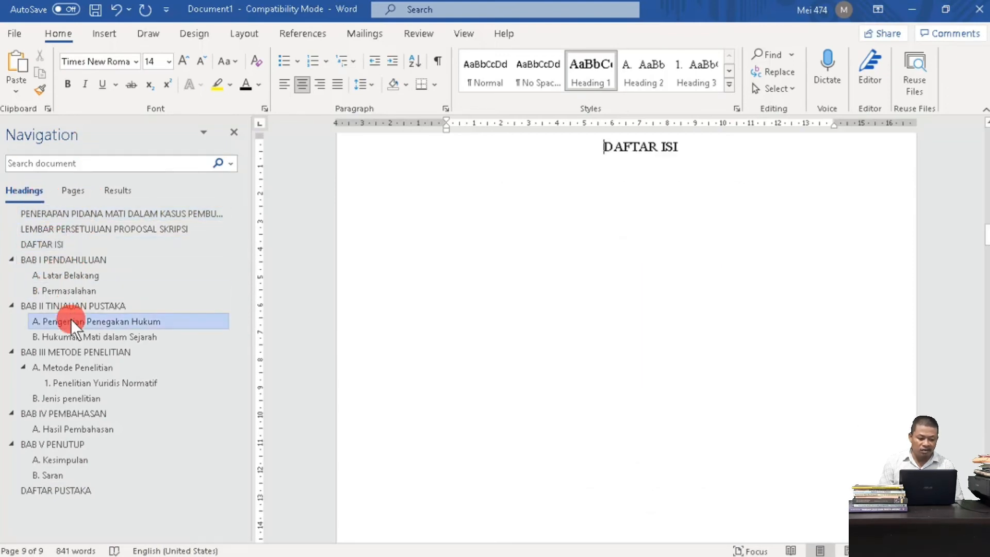
click(69, 384)
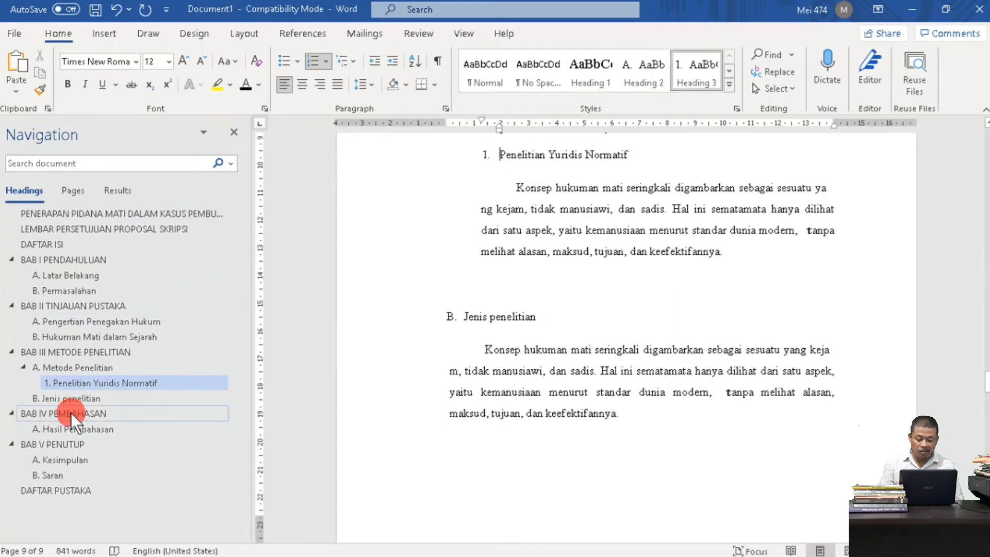
click(70, 413)
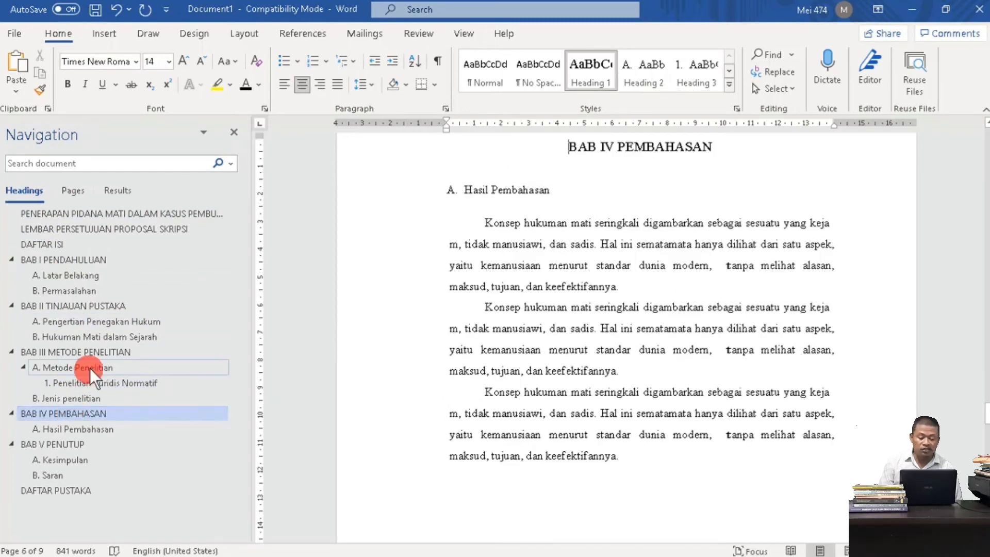
click(145, 214)
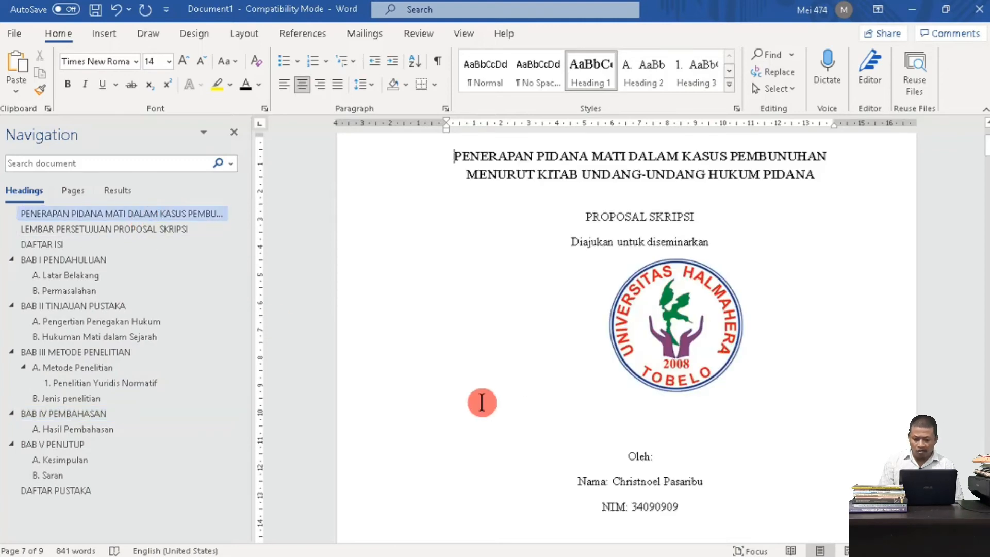
drag(698, 345, 668, 371)
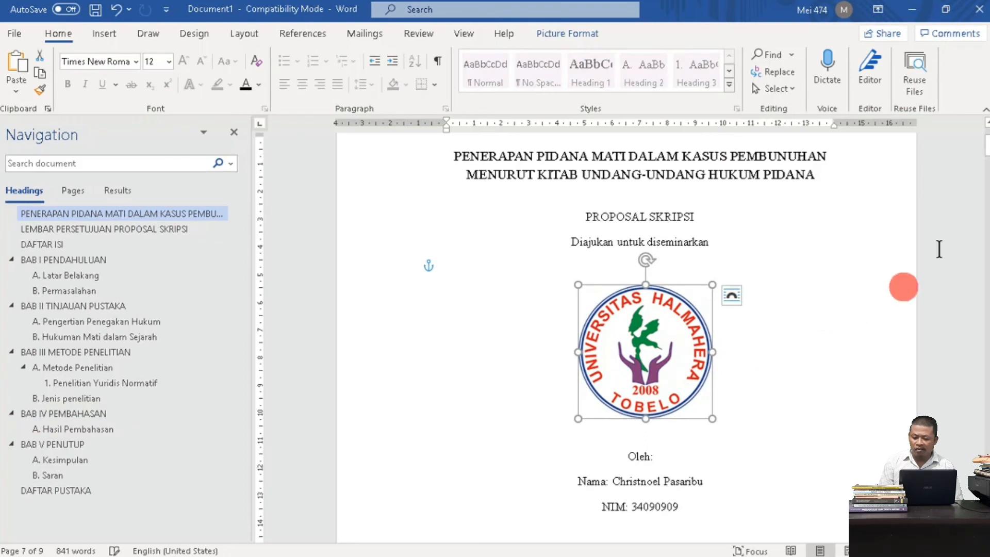
Step: Open the cover page's footer and insert a centred bottom-of-page number using the Plain Number 2 design
drag(984, 150, 985, 171)
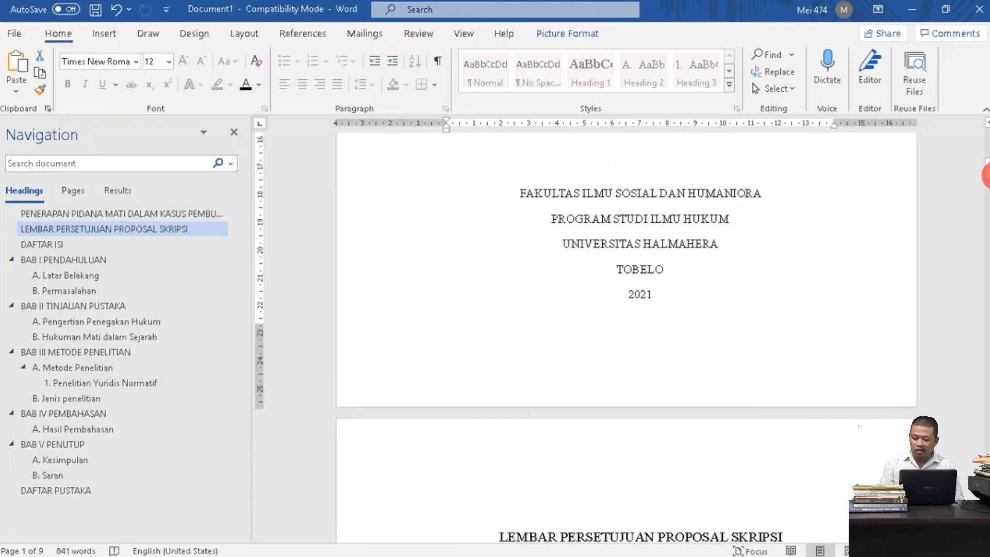
mouse_move(984, 169)
mouse_down()
mouse_move(985, 219)
mouse_move(985, 167)
mouse_up()
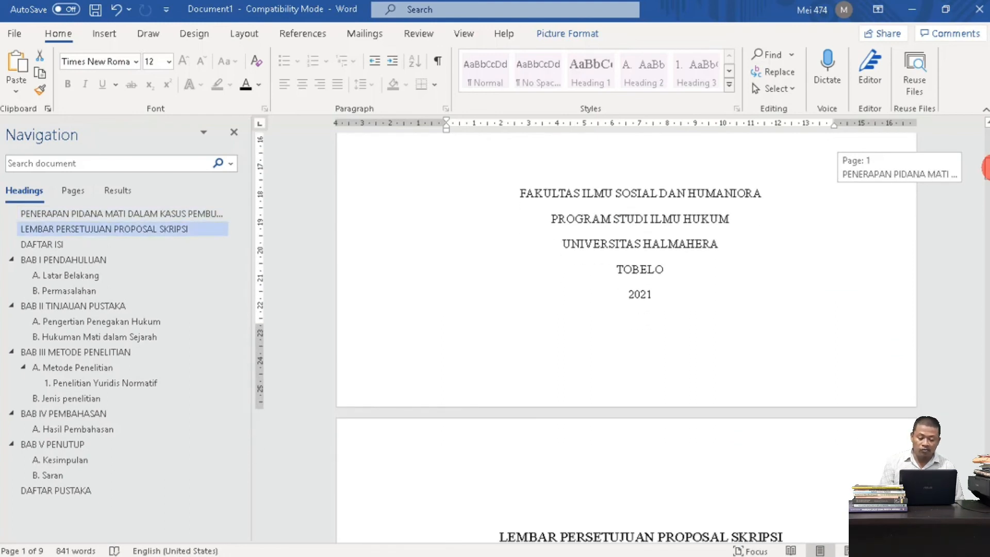
drag(985, 168, 986, 160)
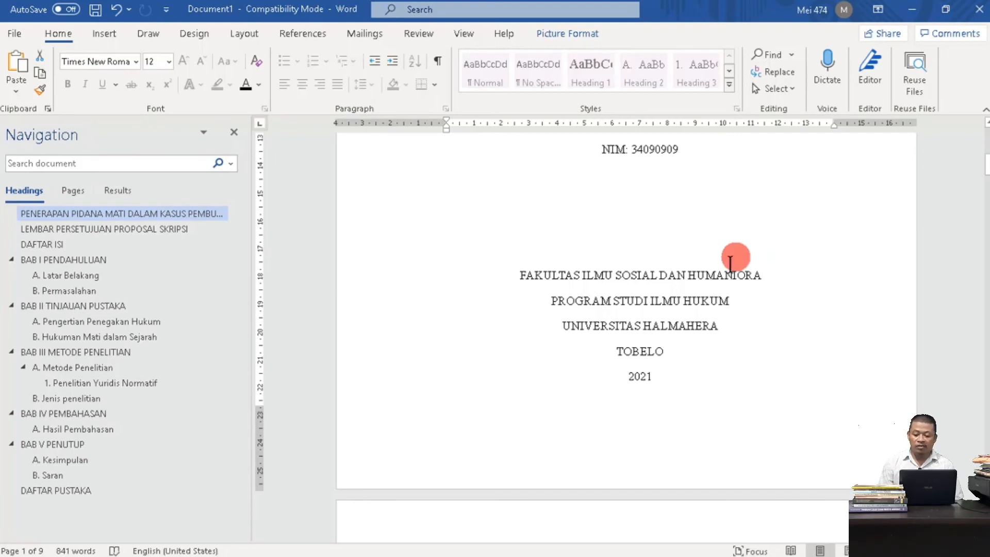
mouse_move(985, 170)
mouse_down()
mouse_move(985, 155)
mouse_move(985, 171)
mouse_up()
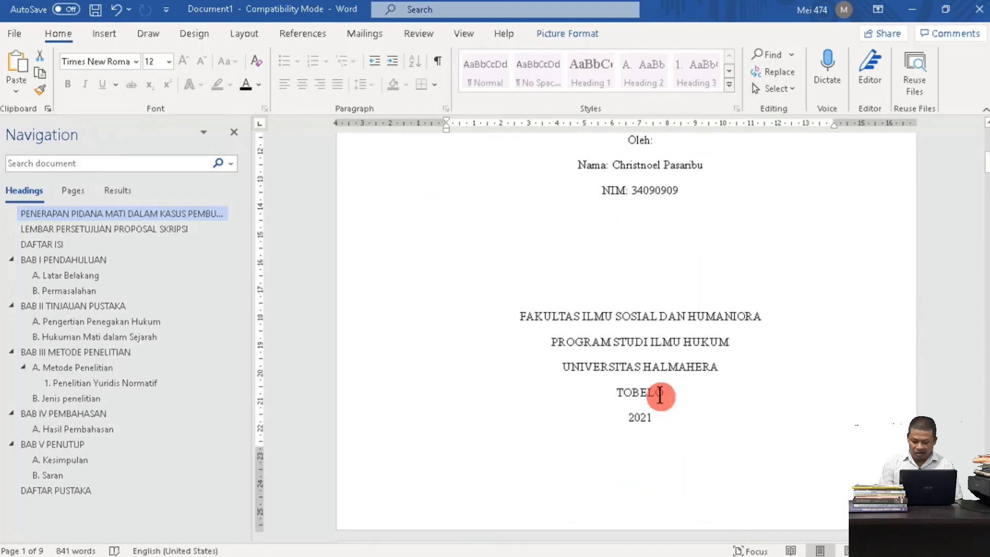
double_click(632, 493)
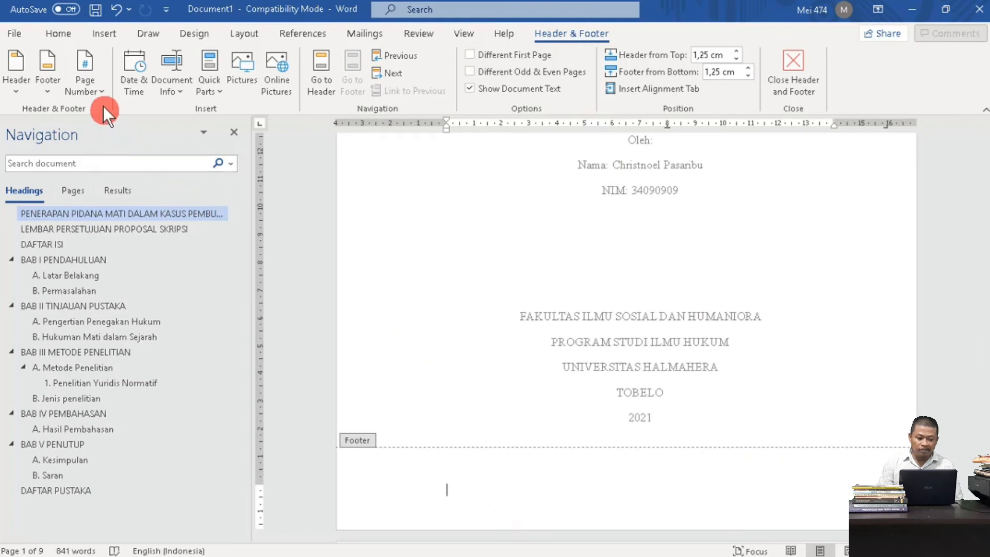
click(98, 88)
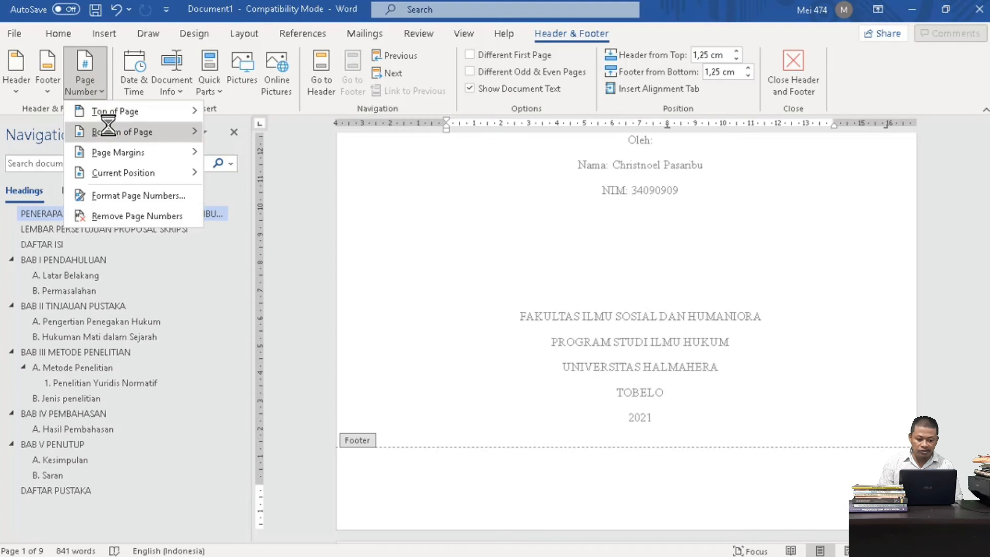
mouse_move(108, 126)
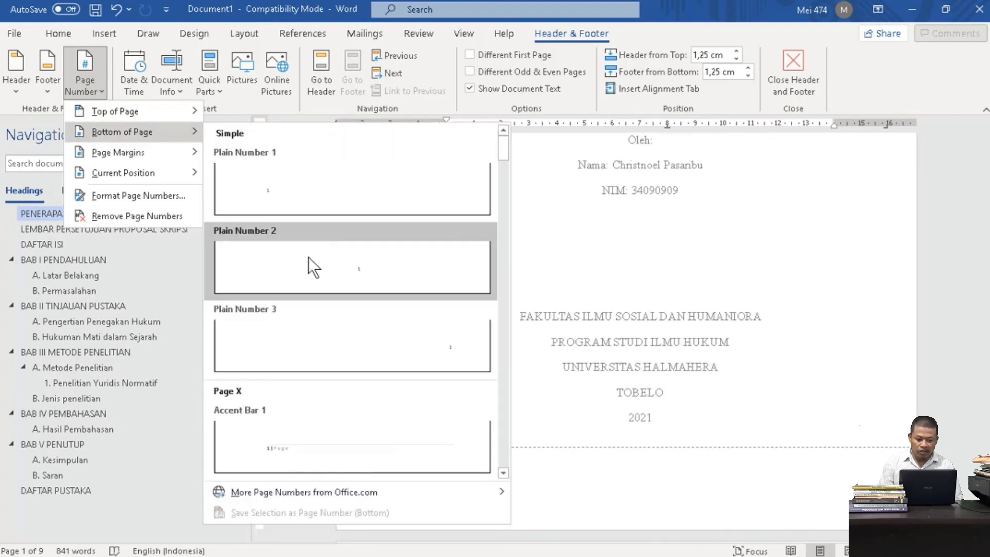
click(308, 256)
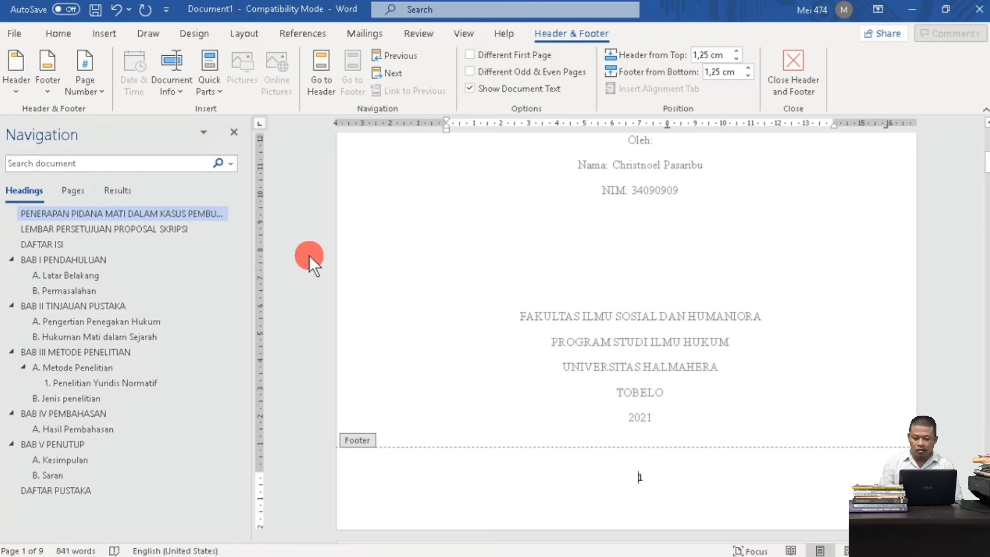
Step: Set the footer page number format to lowercase Roman numerals (i, ii, iii, ...) starting at i
drag(638, 477, 655, 475)
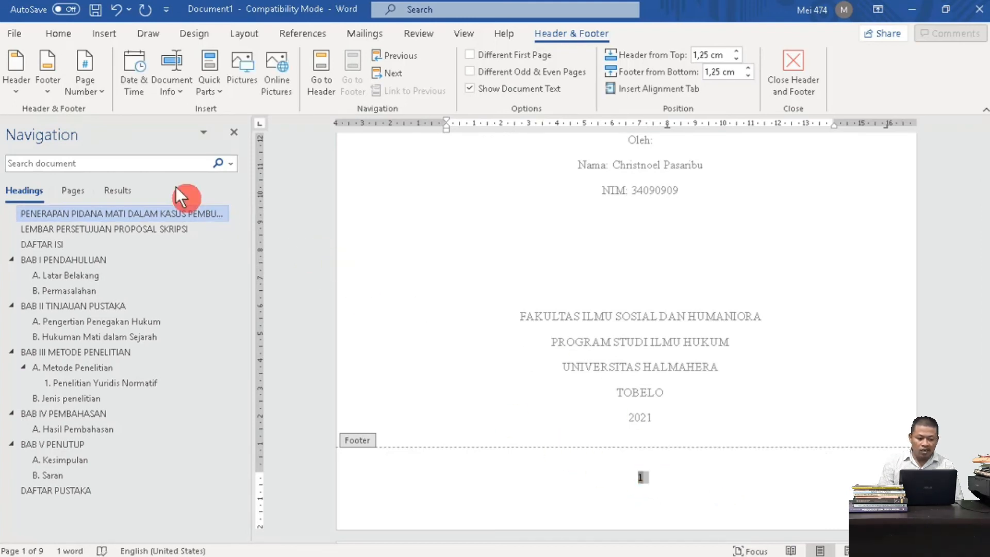
click(100, 91)
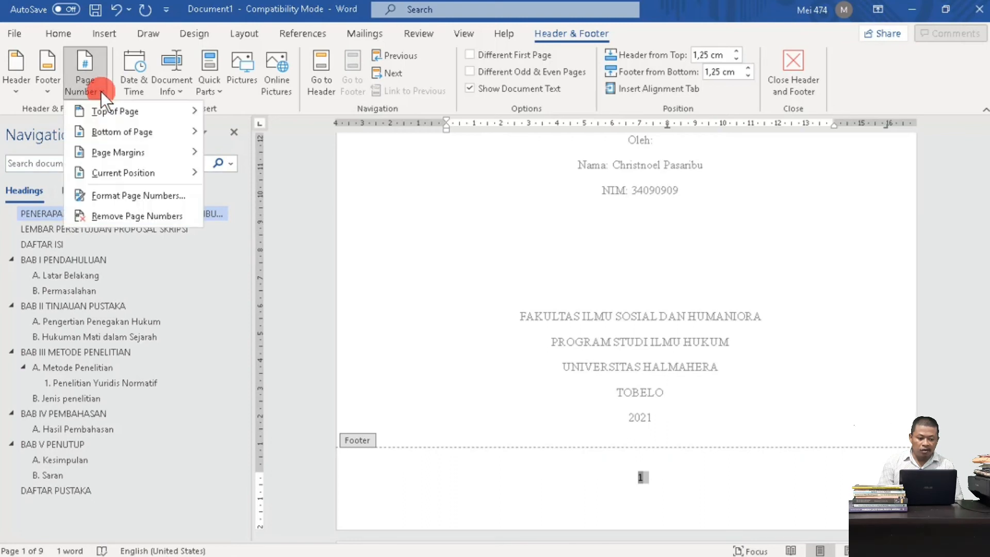
click(140, 199)
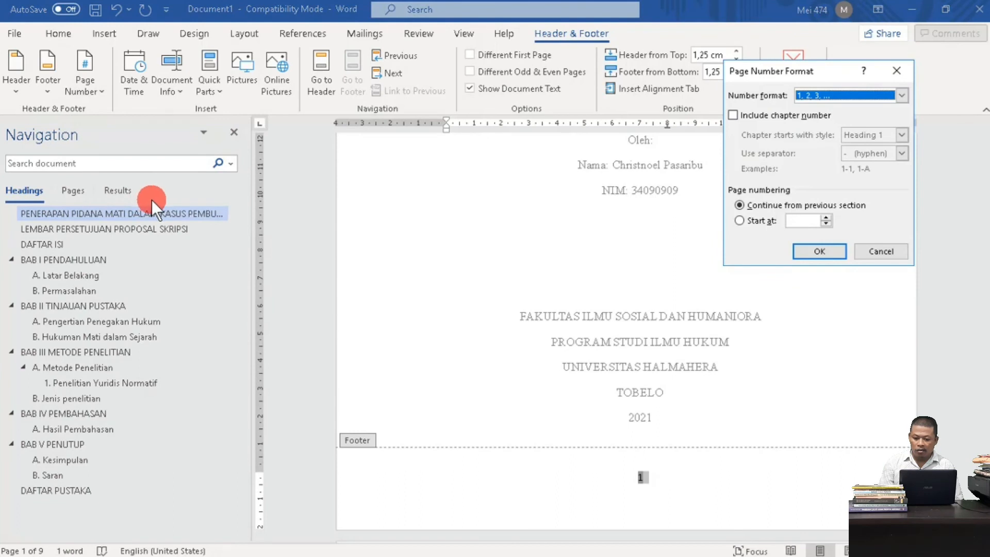
drag(806, 77, 762, 82)
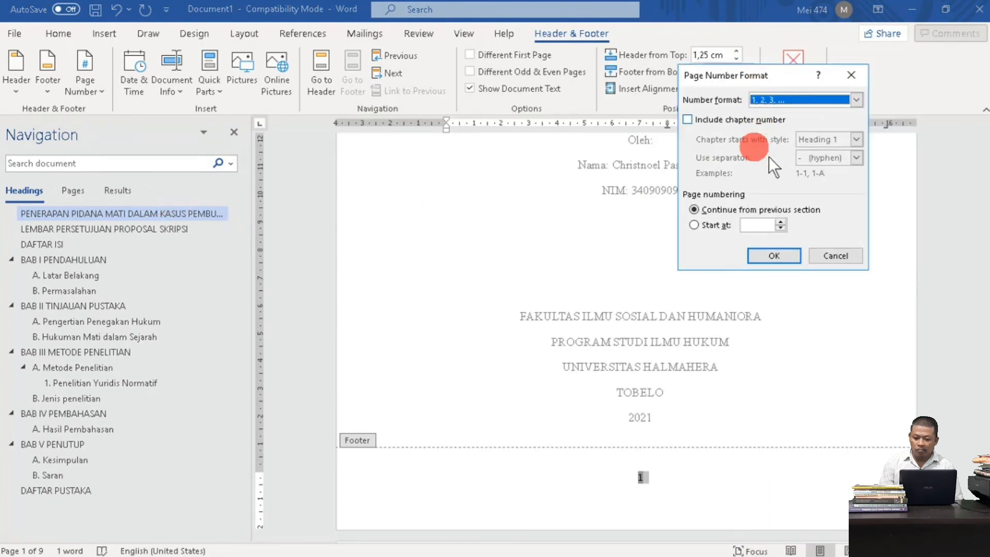
click(855, 100)
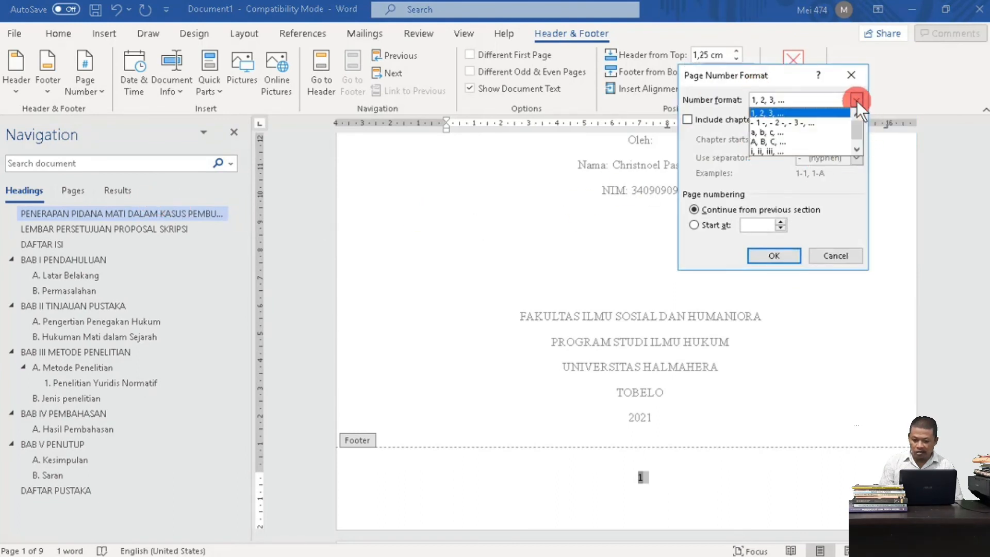
click(775, 150)
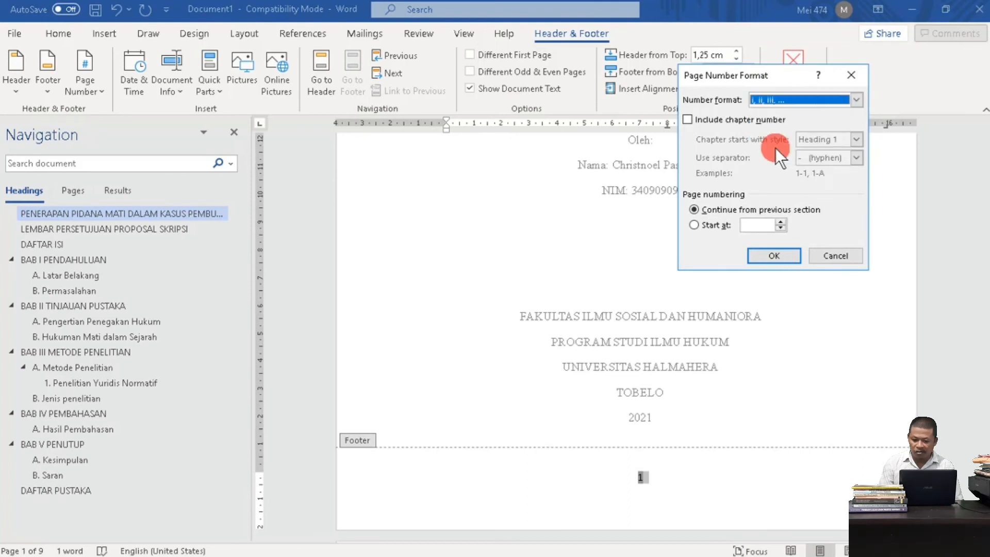
click(709, 225)
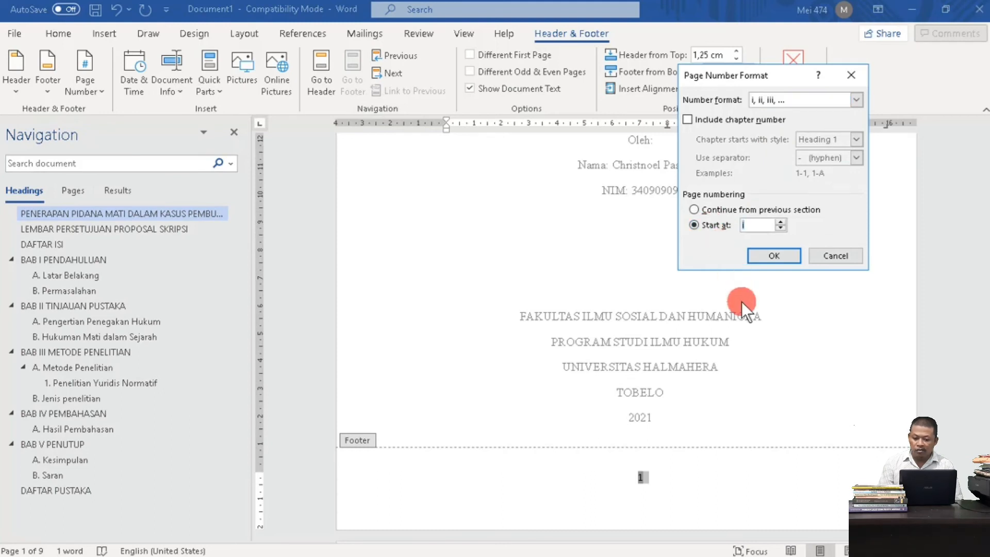
click(779, 257)
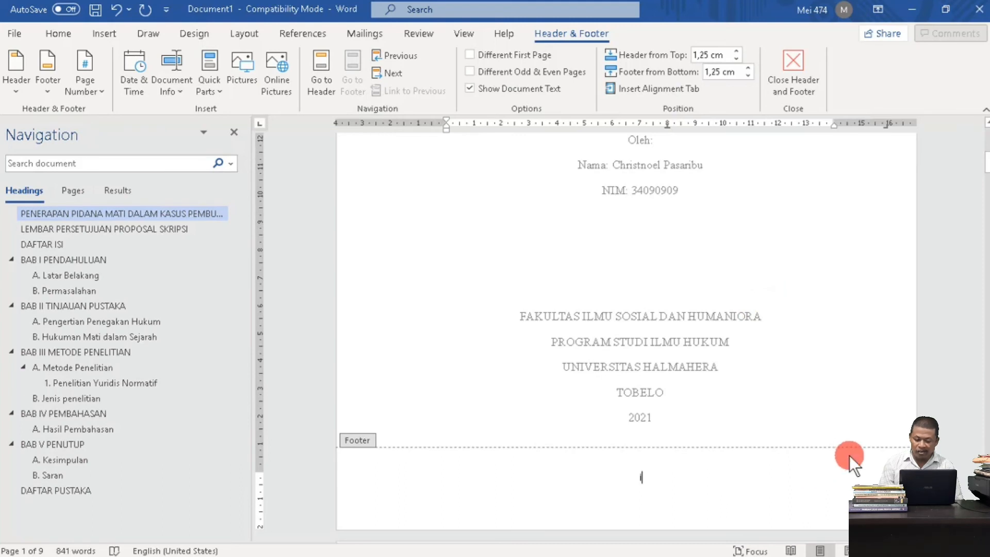
Step: Turn on Different First Page to remove the page number from the cover, and leave the footer
drag(984, 162, 985, 169)
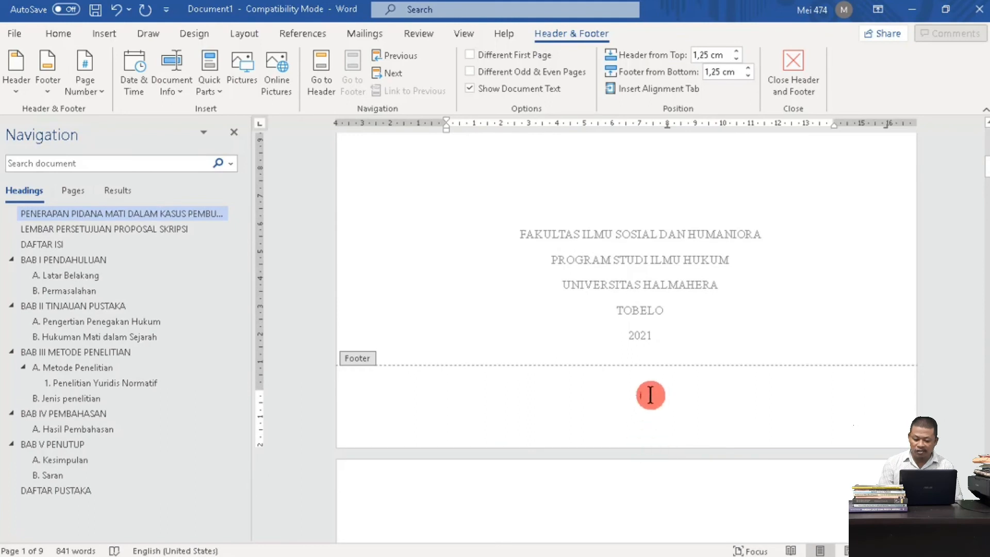
double_click(634, 396)
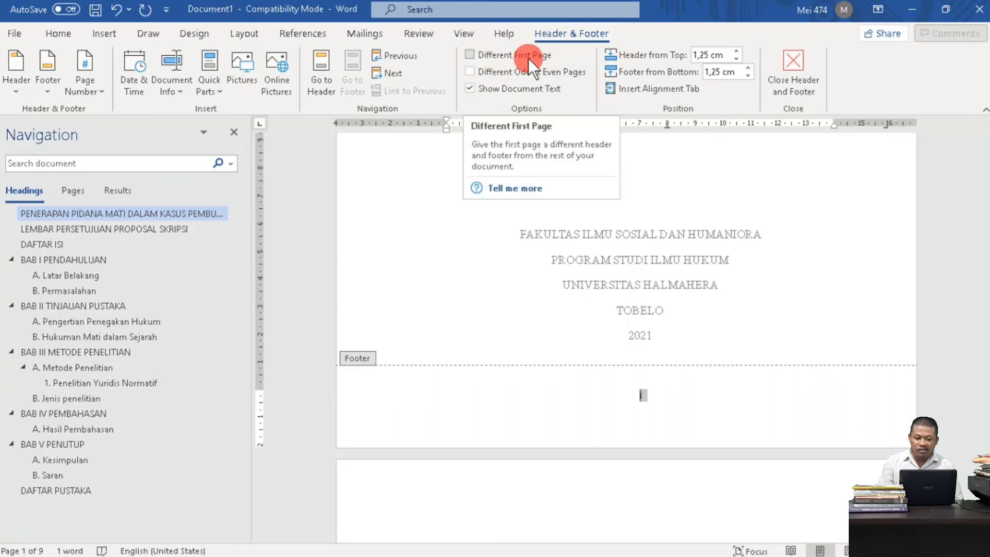
click(469, 55)
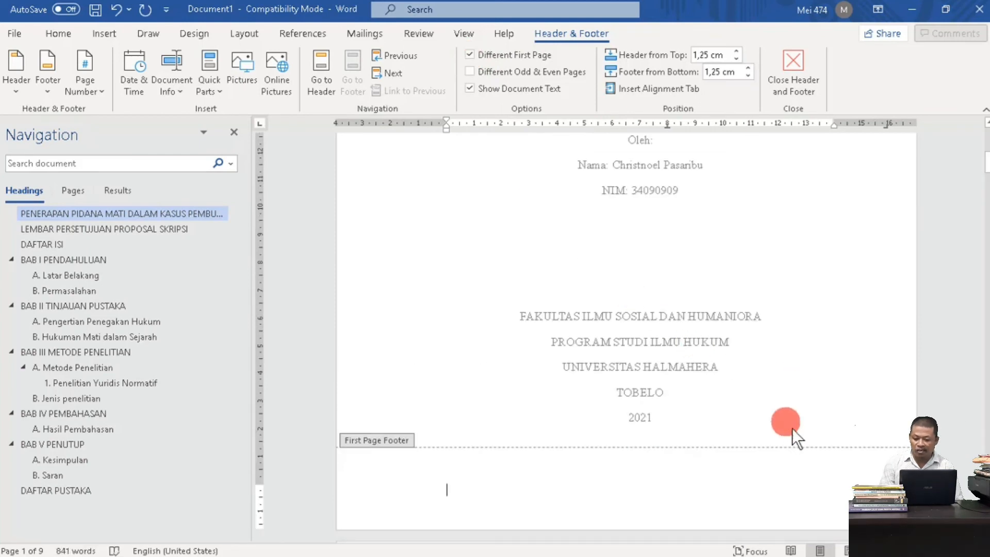
double_click(703, 367)
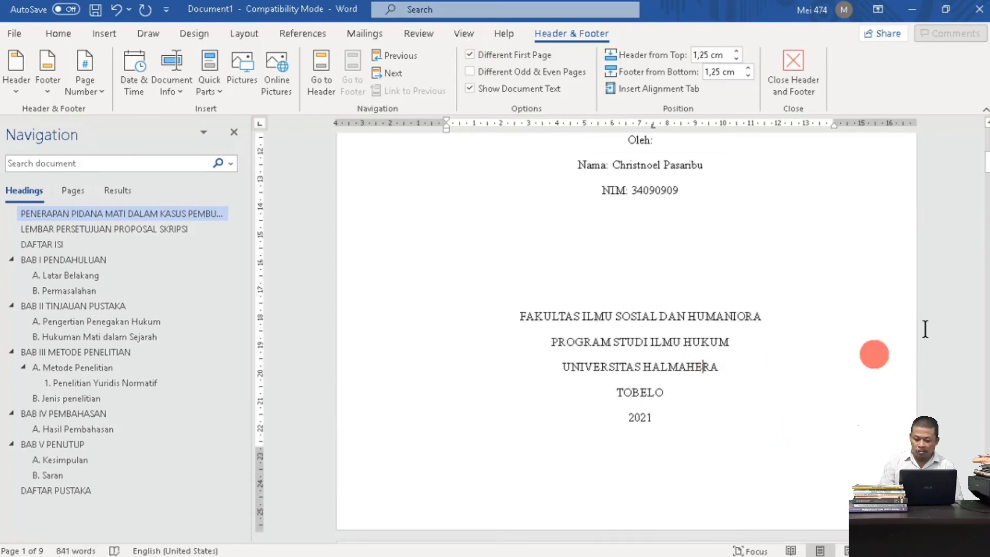
Step: Check the footer page numbers on the DAFTAR ISI and BAB I PENDAHULUAN pages
drag(985, 166, 985, 217)
click(47, 243)
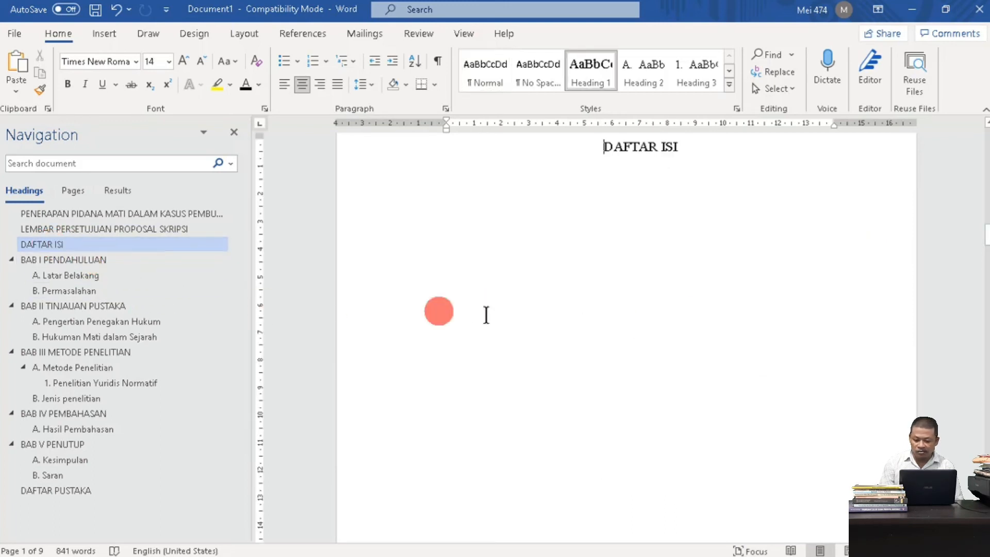
drag(986, 234, 986, 259)
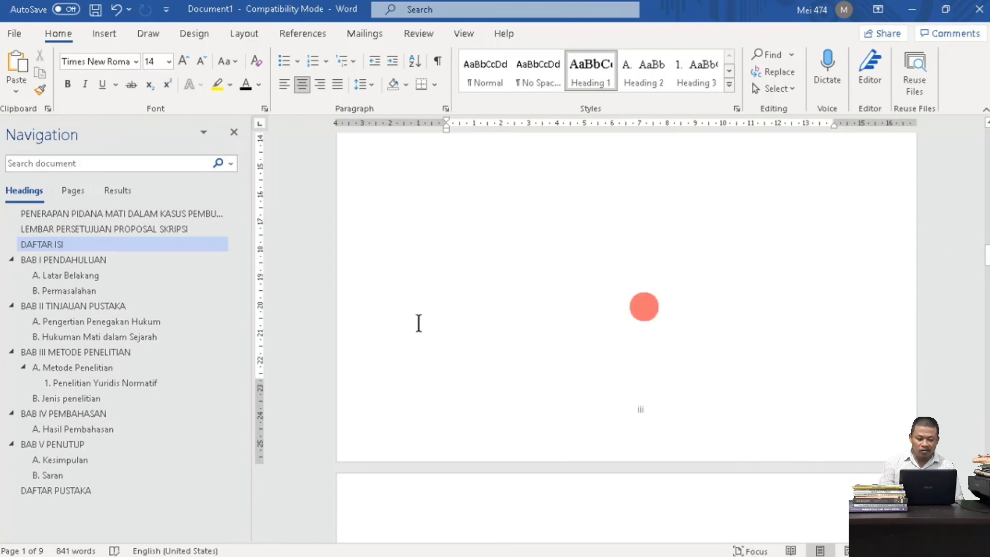
click(68, 260)
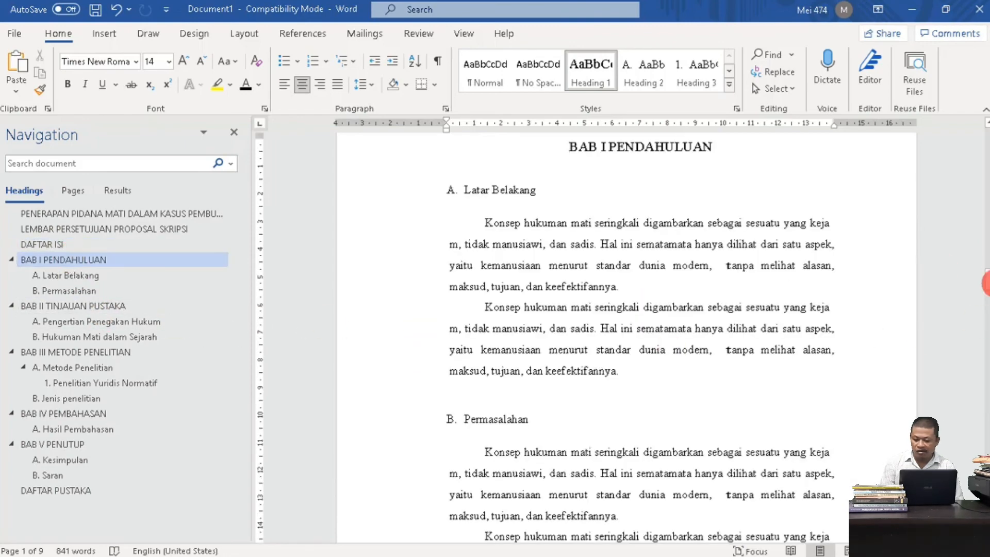
drag(985, 282, 985, 297)
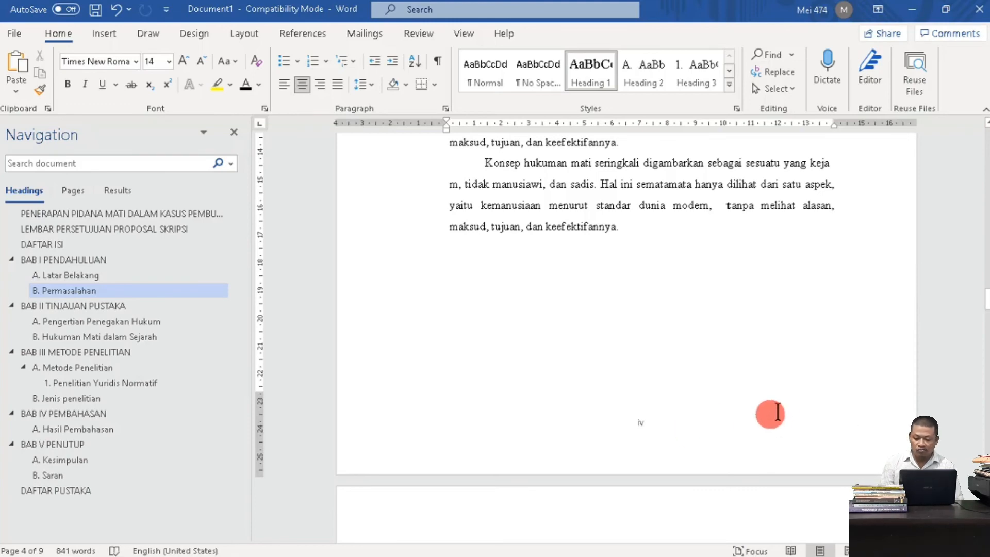
drag(985, 295, 986, 268)
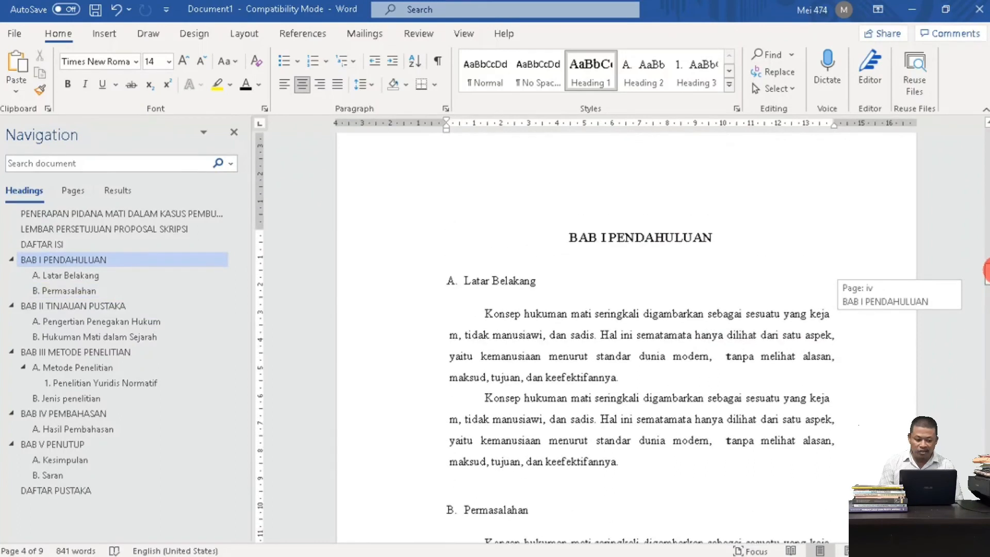
Step: Insert a Next Page section break below the DAFTAR ISI heading and delete the empty line above BAB I PENDAHULUAN
click(45, 242)
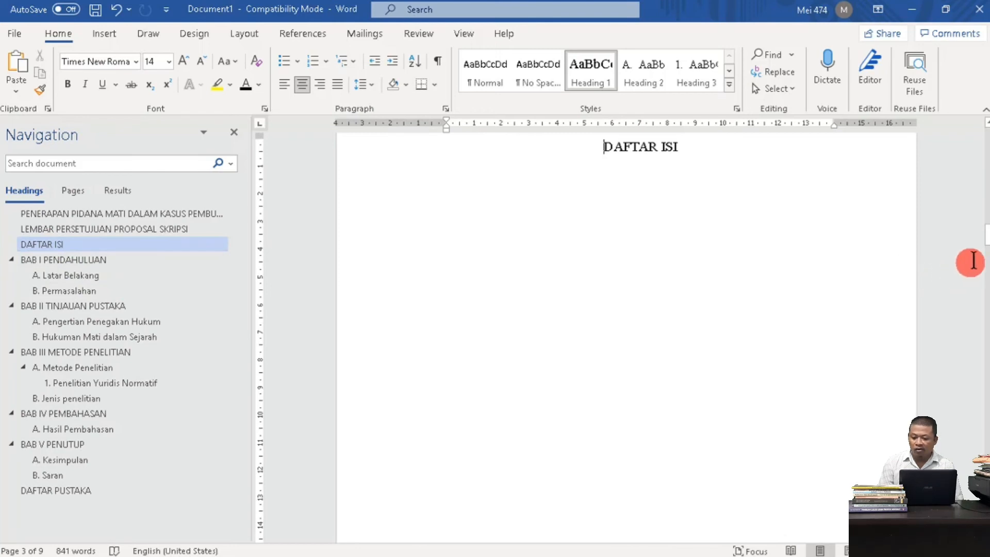
drag(986, 235, 974, 242)
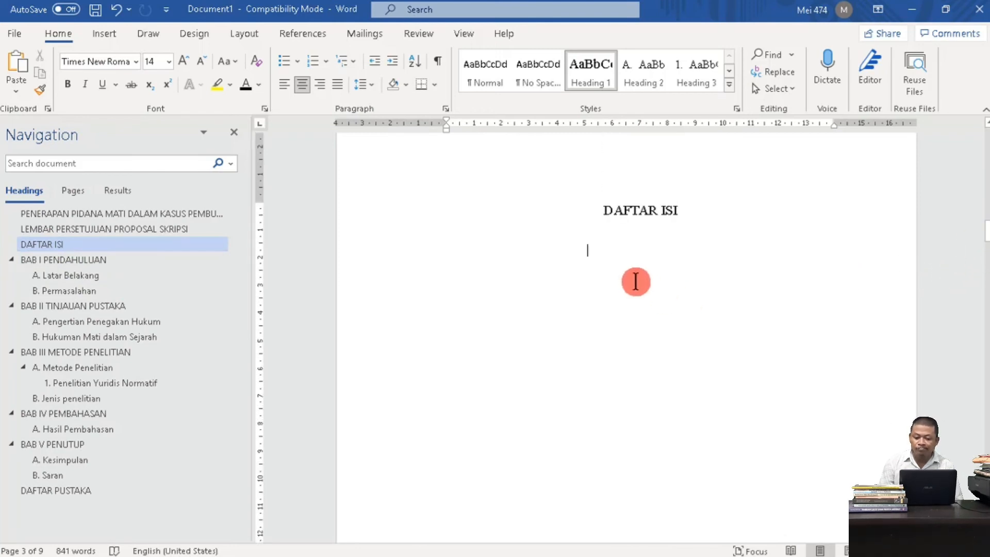
click(677, 250)
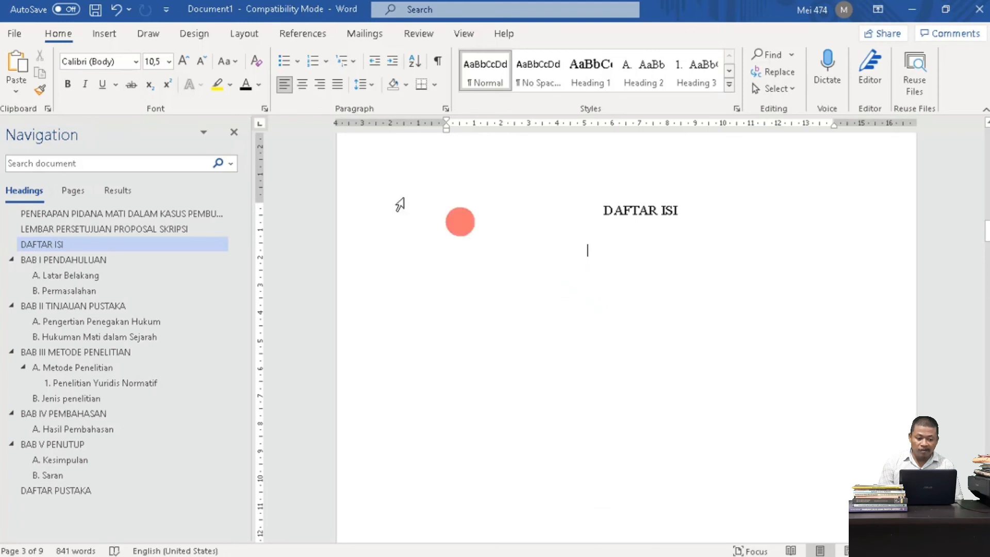
click(248, 33)
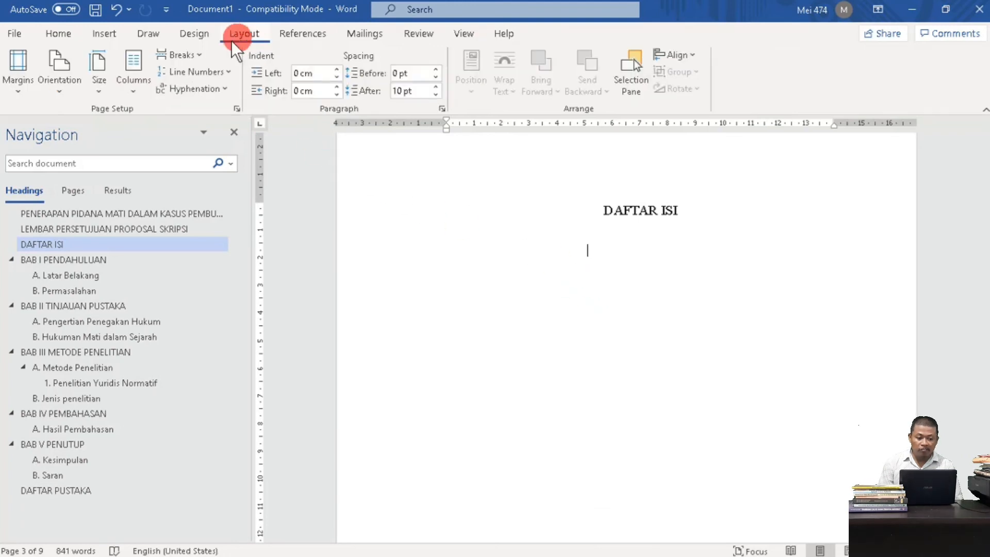
click(186, 56)
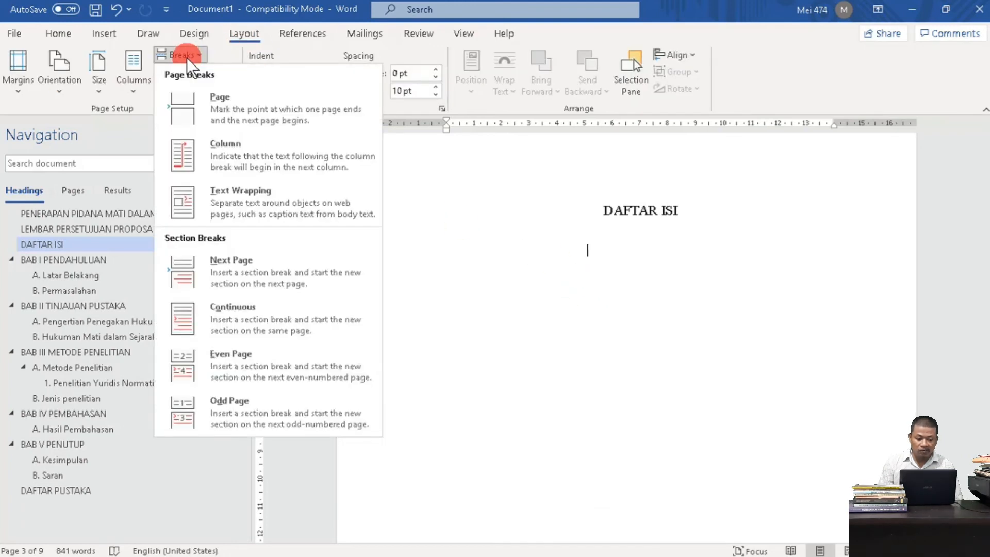
click(222, 261)
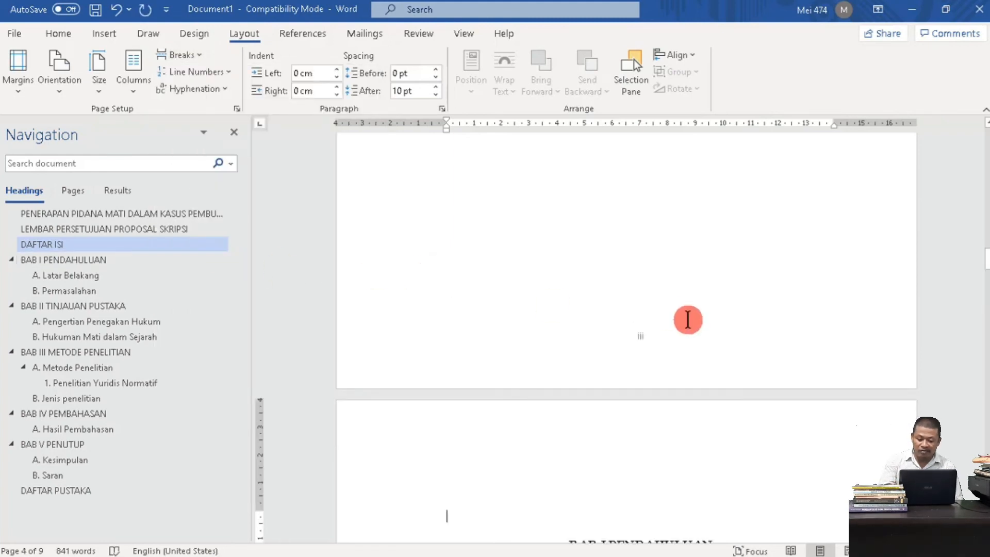
key(Delete)
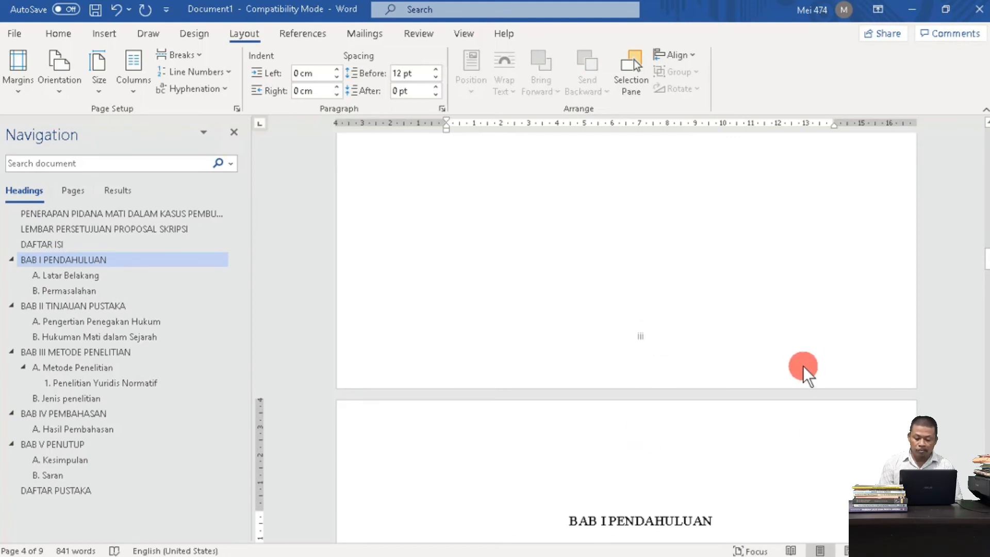
Step: Open the footer of the BAB I PENDAHULUAN page and insert a bottom-of-page number using the Plain Number 2 design
drag(981, 268, 985, 300)
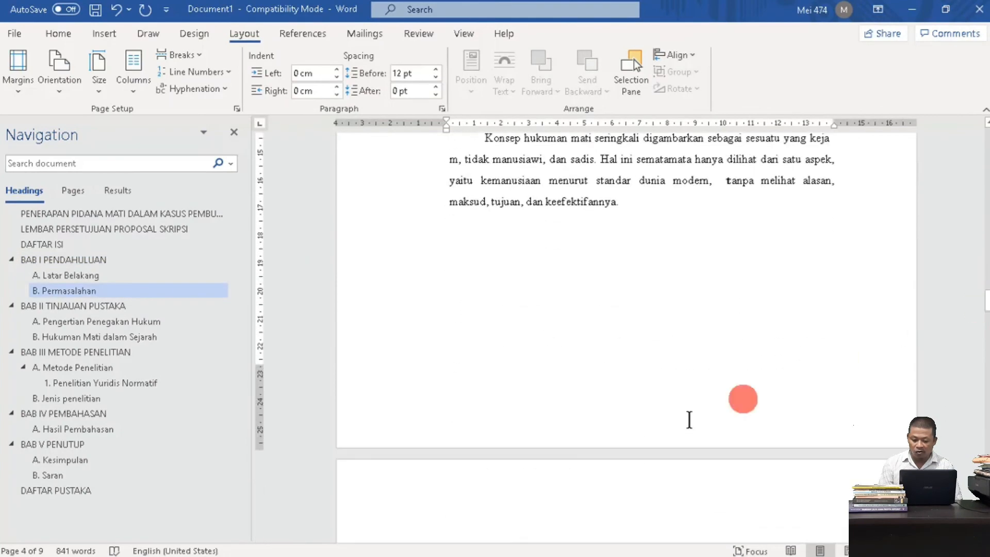
double_click(625, 419)
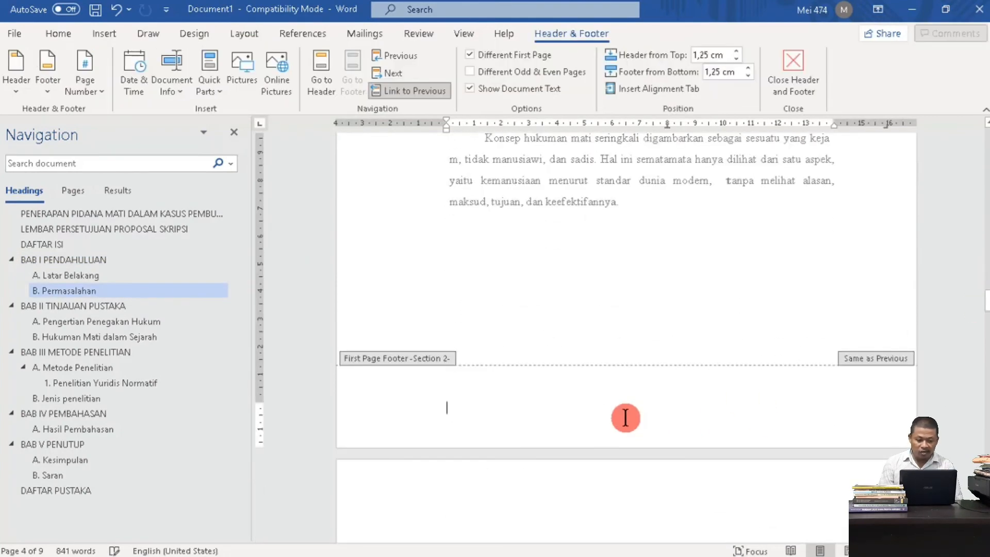
click(98, 93)
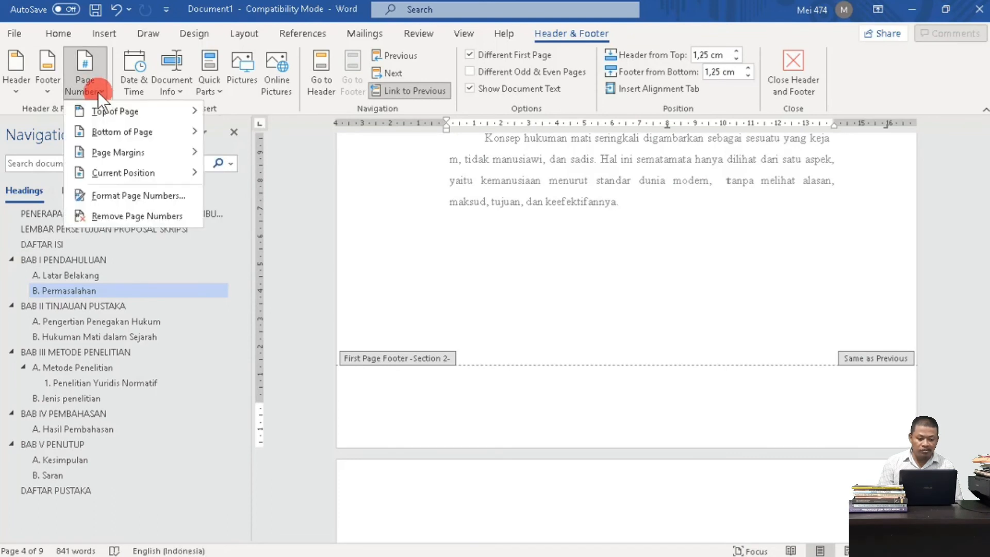
mouse_move(125, 132)
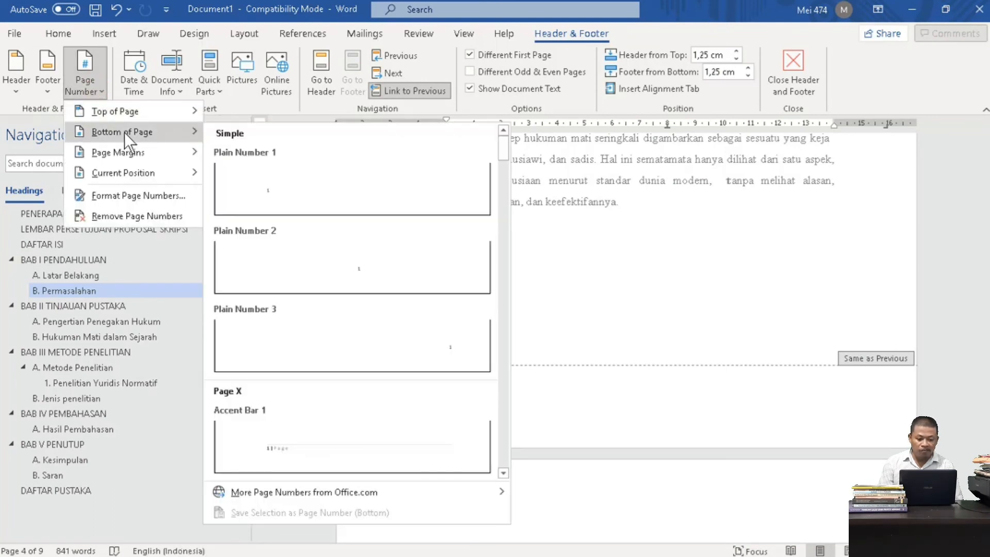
click(329, 266)
Step: Set the BAB I section's page number format to 1, 2, 3, ... starting at 1, and leave the footer
click(688, 400)
drag(689, 400, 629, 400)
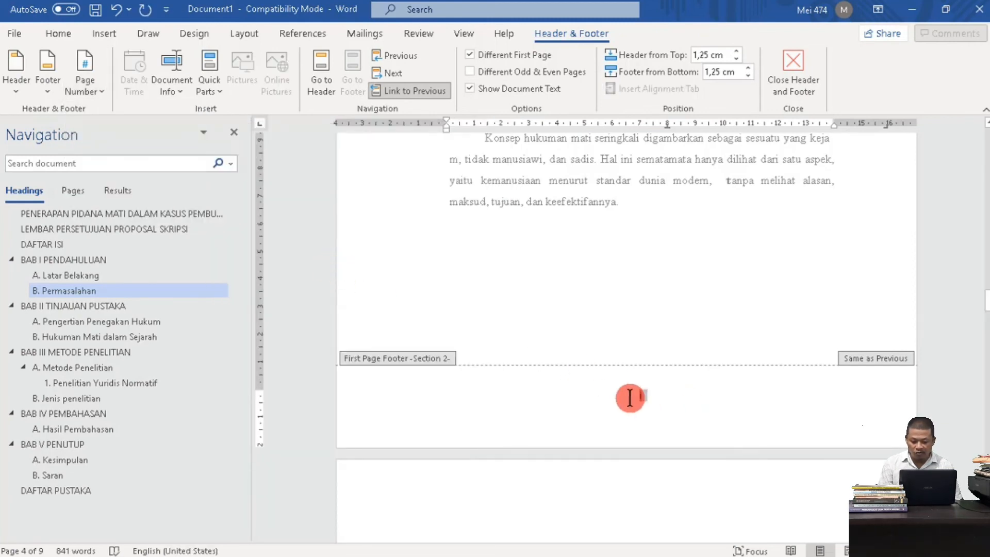
click(98, 88)
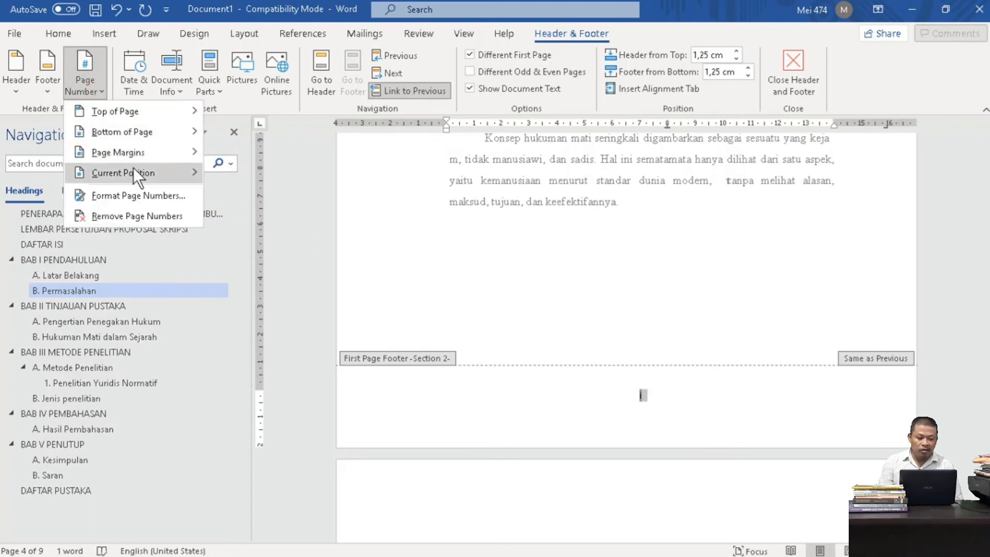
click(156, 197)
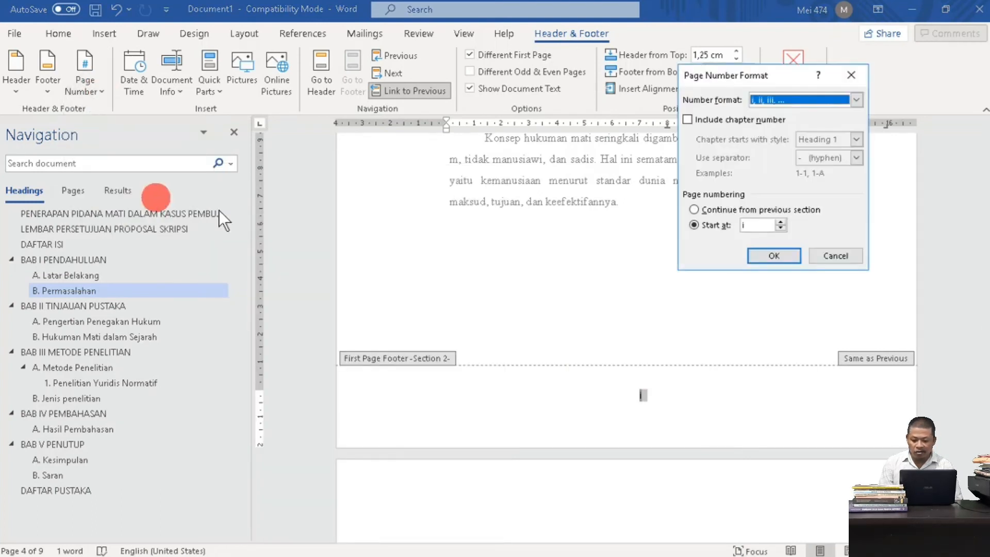
click(856, 97)
click(836, 110)
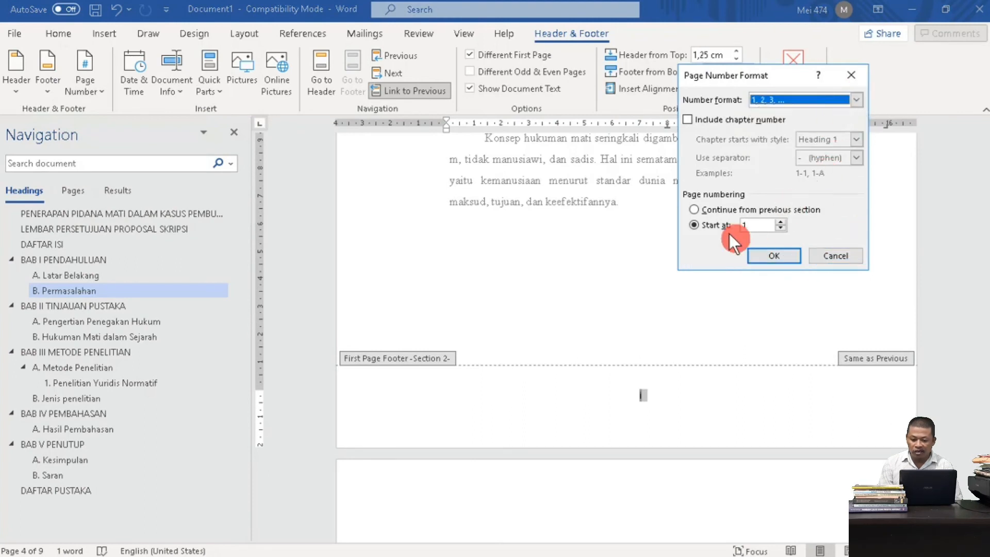
click(770, 256)
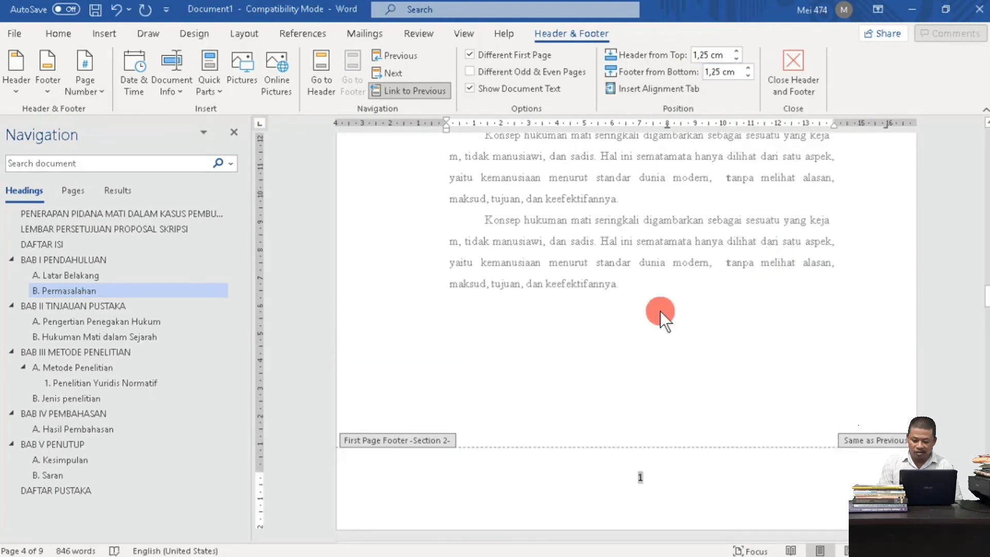
double_click(663, 307)
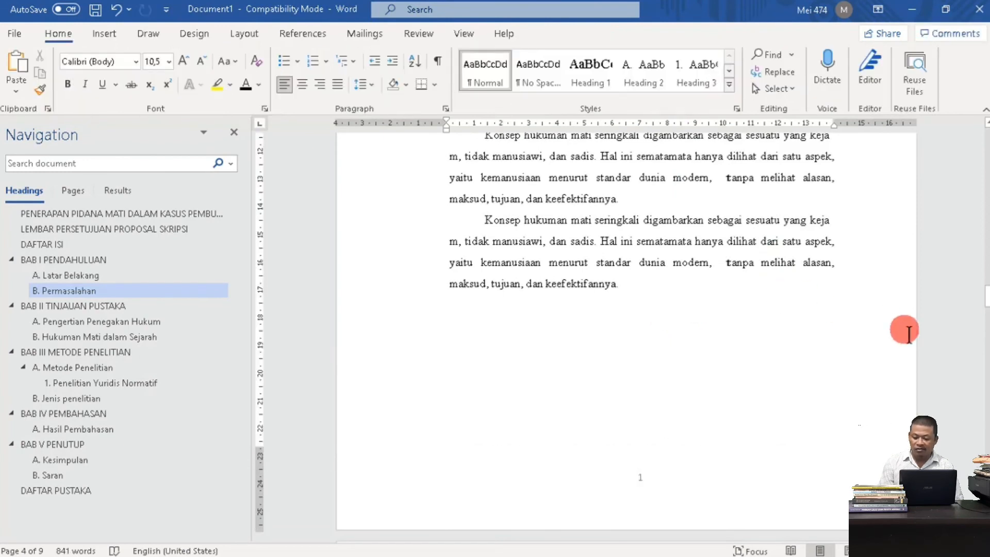
Step: Check the page numbers from BAB I PENDAHULUAN onward and on the cover page
drag(987, 301, 987, 317)
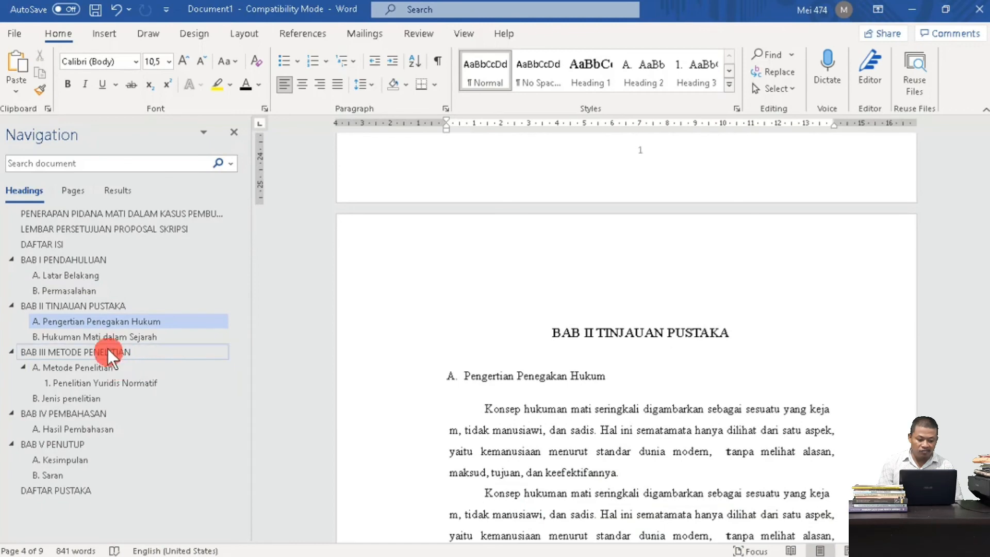
click(107, 337)
mouse_move(986, 336)
mouse_down()
mouse_move(986, 360)
mouse_move(985, 129)
mouse_up()
click(562, 235)
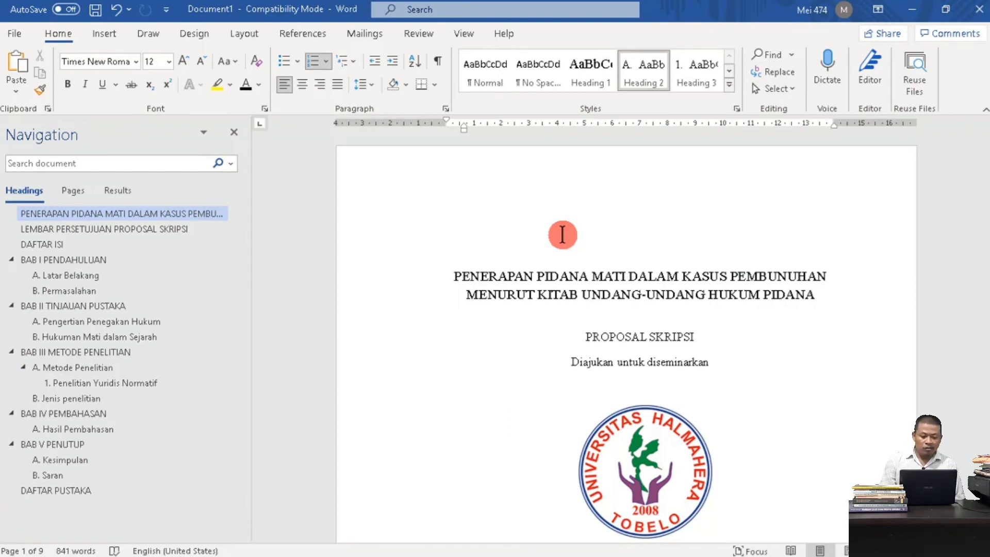
drag(986, 142, 986, 168)
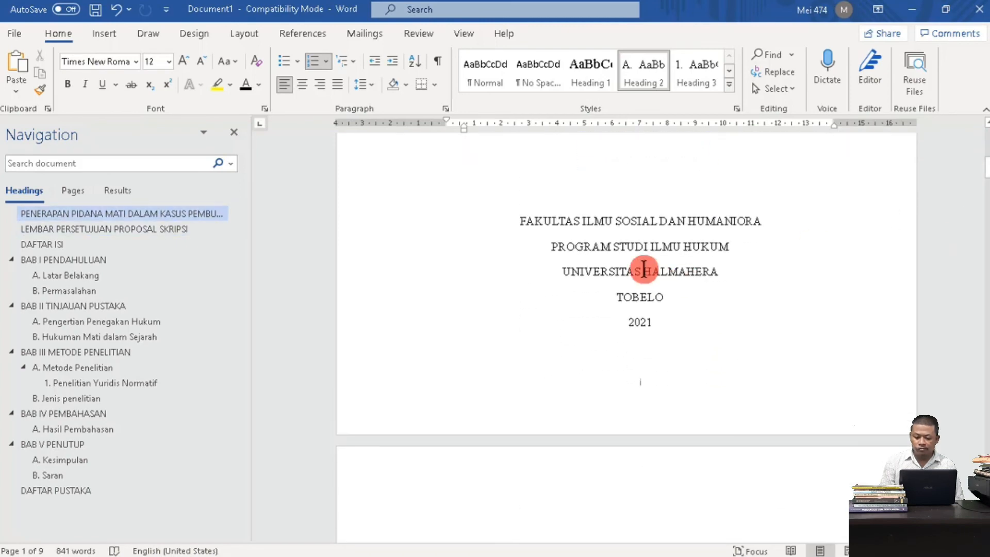
click(636, 386)
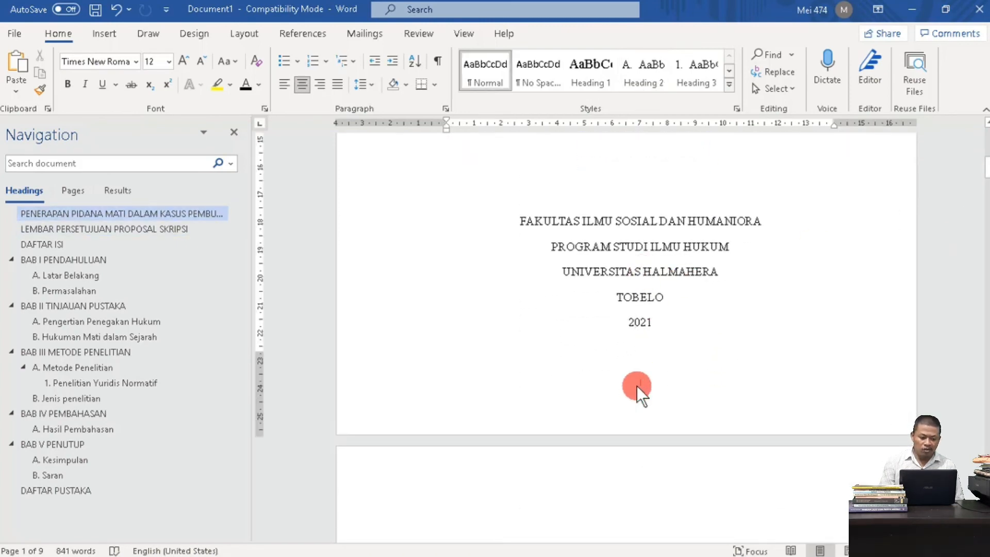
Step: Try a manually written PENDAHULUAN entry with a dotted line under the DAFTAR ISI heading, and delete it
click(46, 242)
click(694, 146)
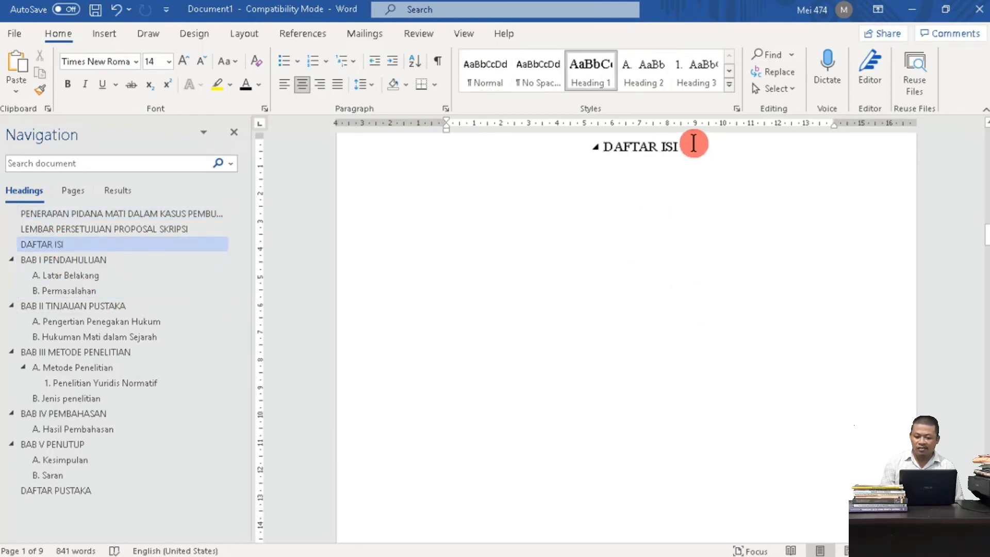
key(Return)
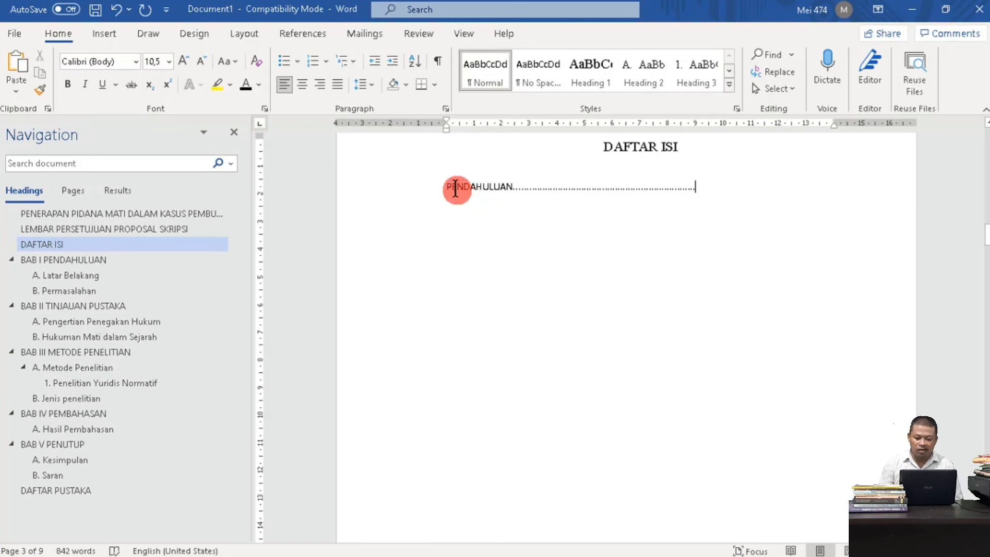
drag(447, 187, 751, 192)
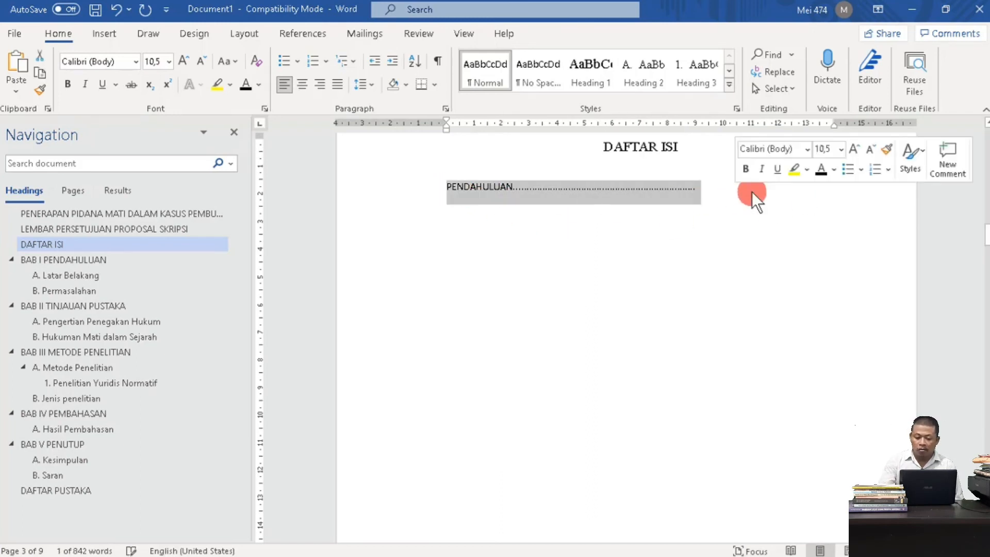
key(BackSpace)
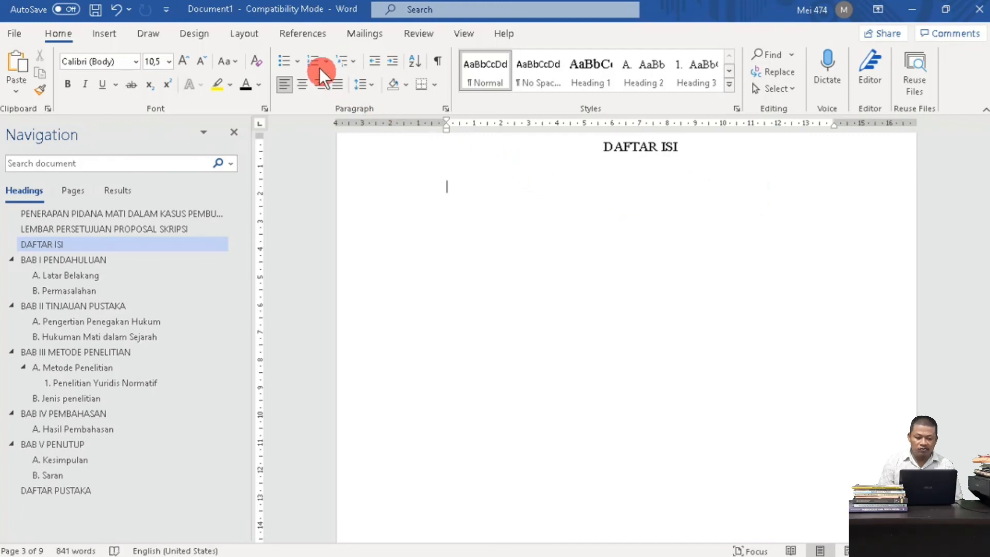
Step: Insert an Automatic Table 2 table of contents below the DAFTAR ISI heading
click(299, 34)
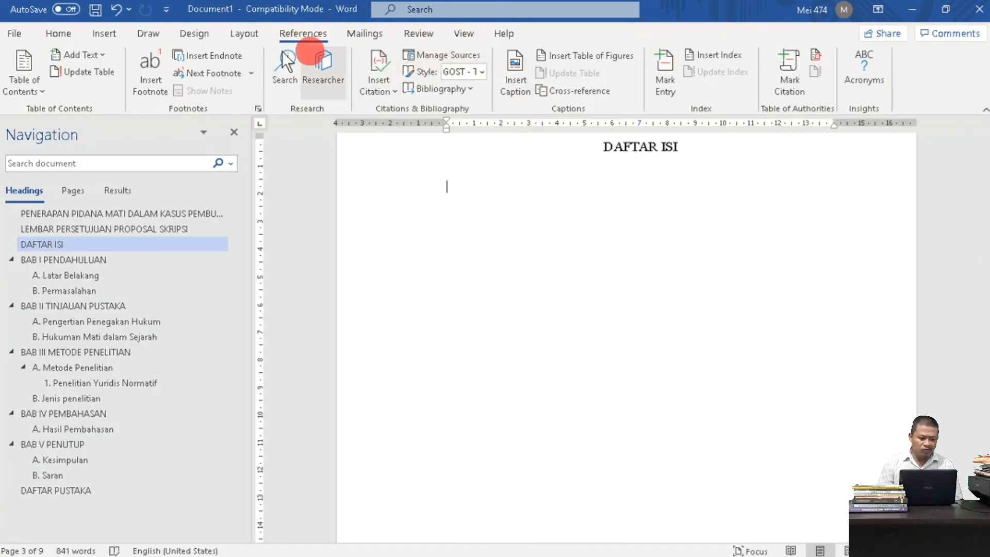
click(34, 92)
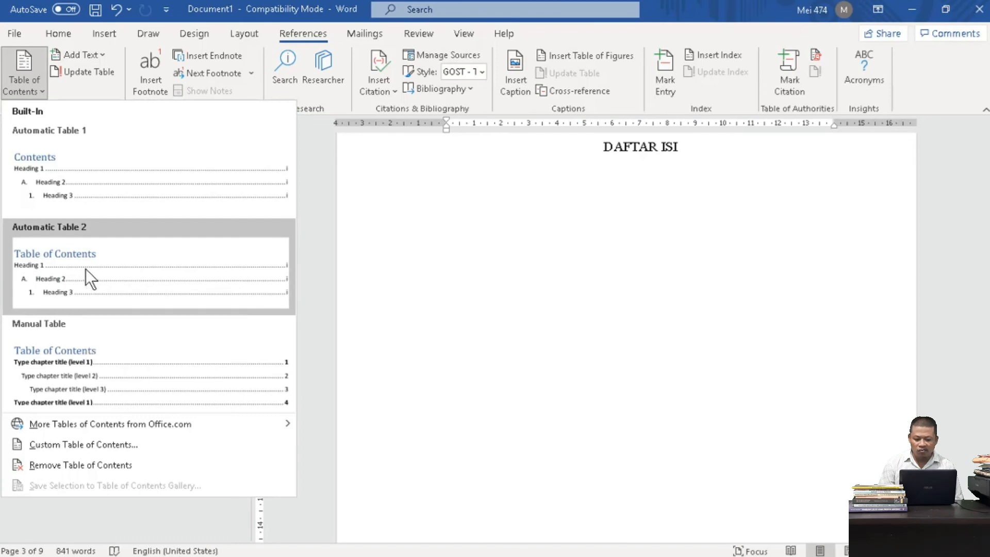
click(85, 268)
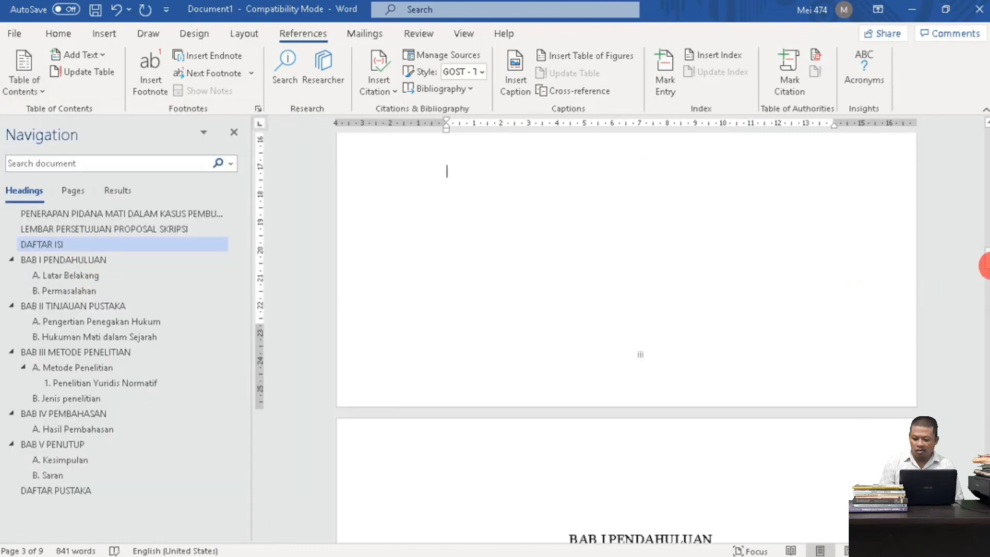
drag(984, 258, 985, 234)
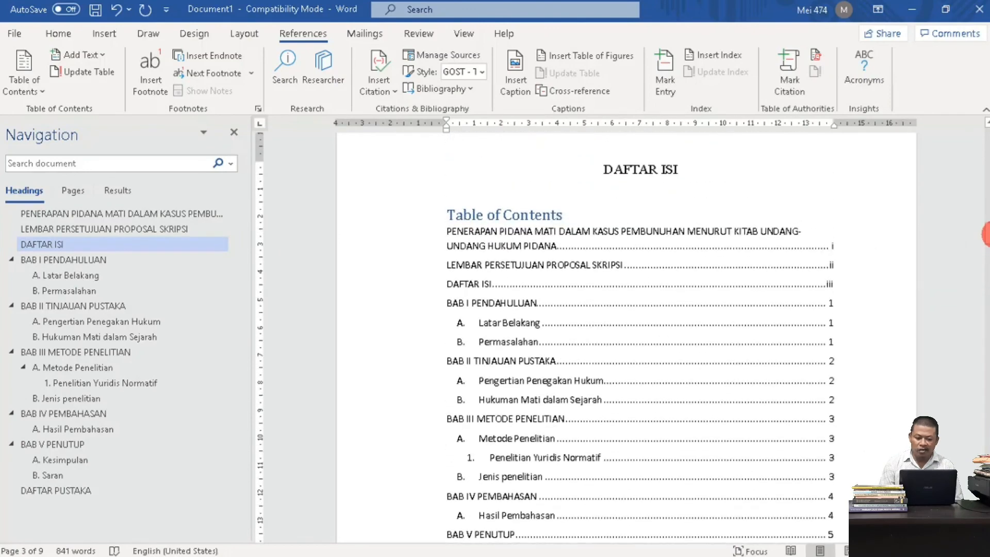
Step: Delete the Table of Contents title above the generated entries on the DAFTAR ISI page
click(629, 235)
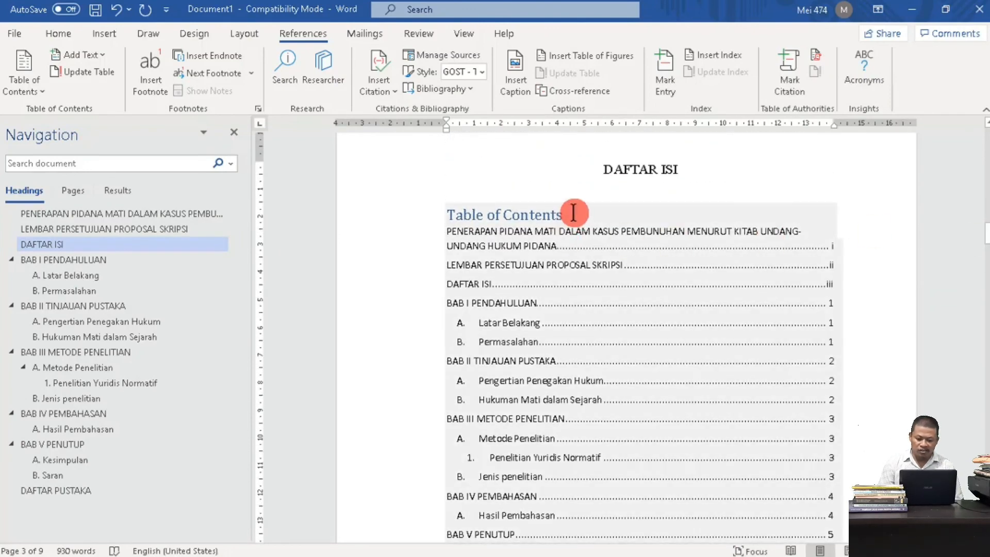
drag(565, 213, 842, 464)
key(Delete)
Step: Set all table of contents entries to Times New Roman, size 12
click(66, 35)
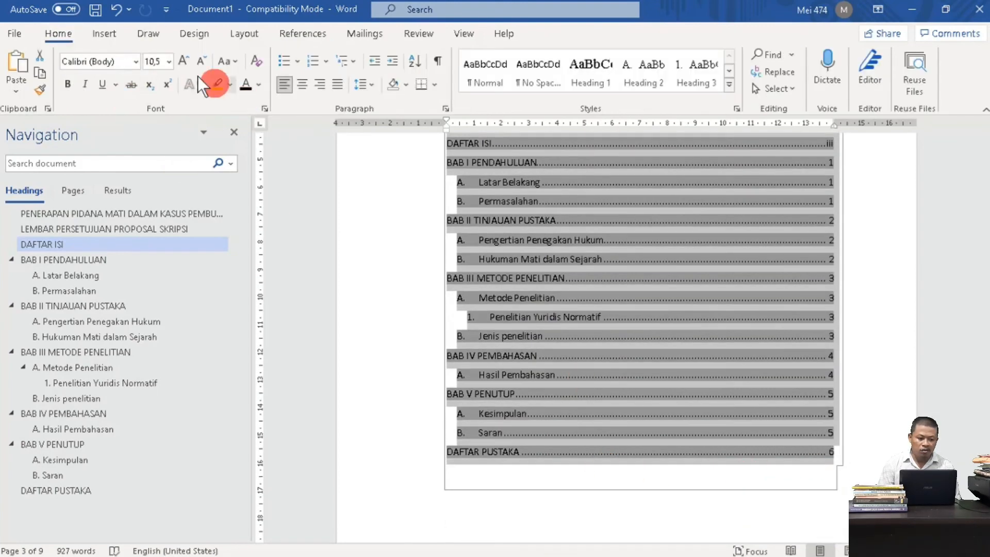
click(134, 63)
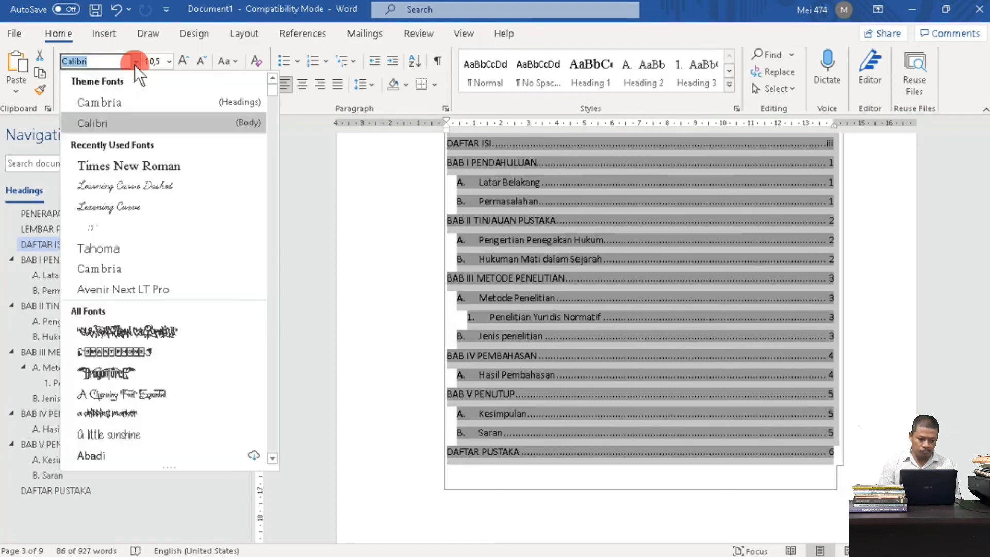
click(125, 165)
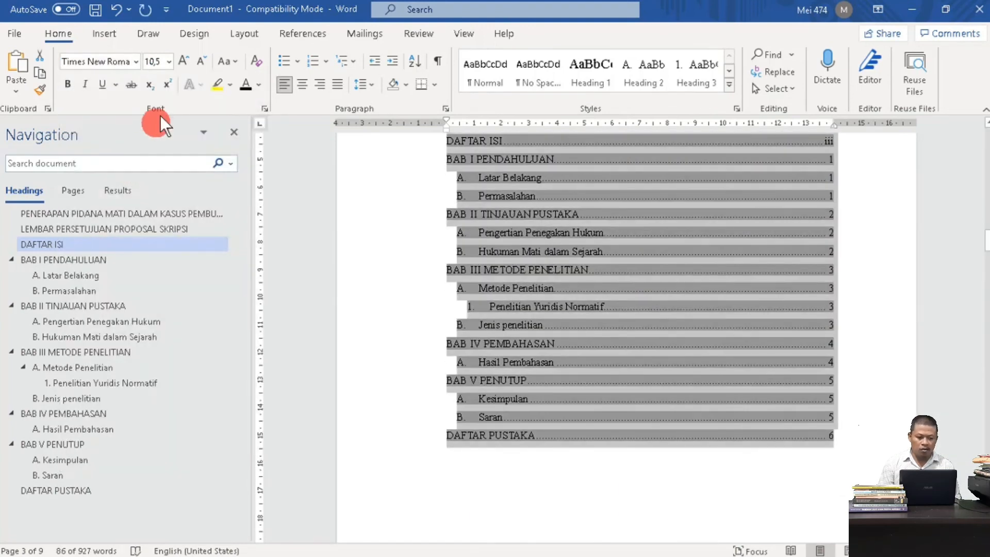
click(154, 64)
text(12)
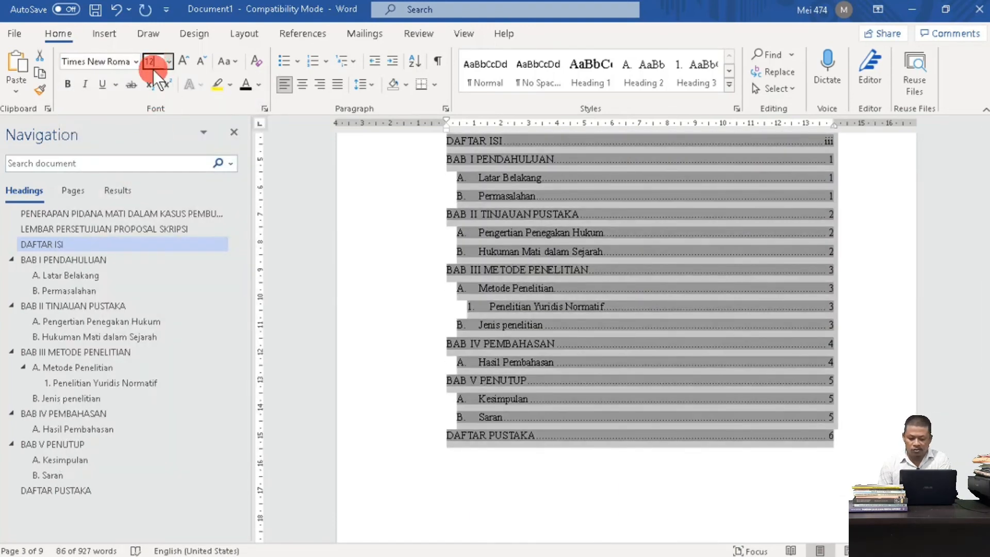
key(Return)
drag(984, 245, 984, 231)
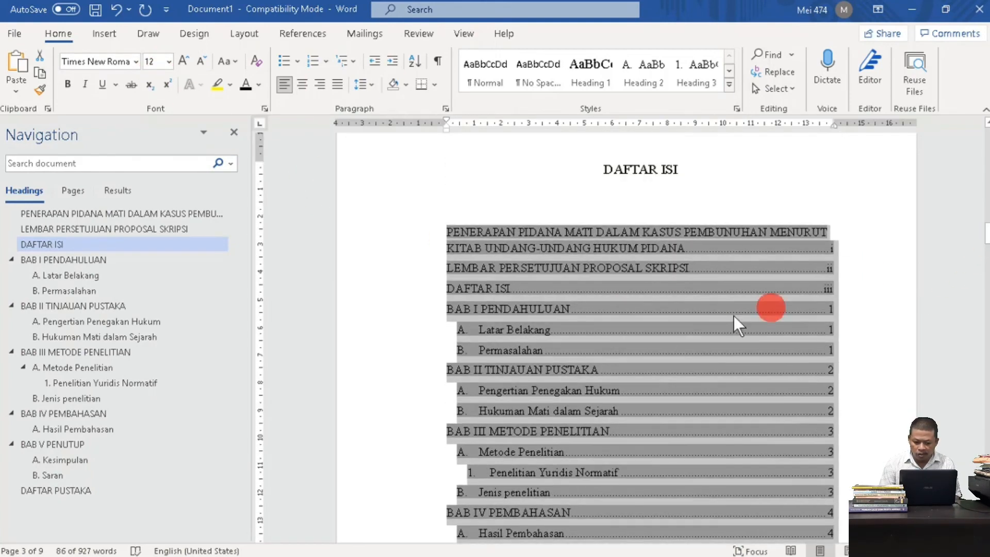
click(557, 267)
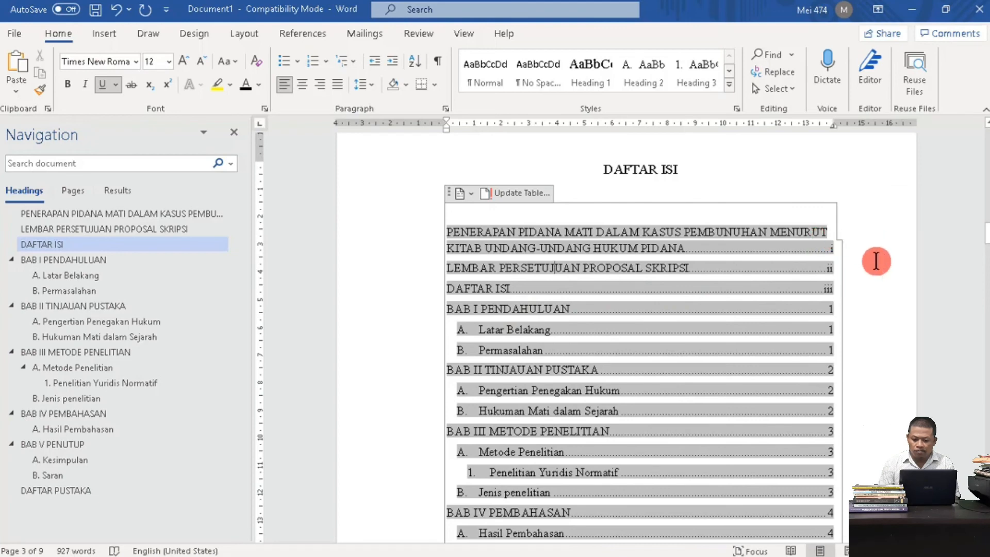
click(519, 222)
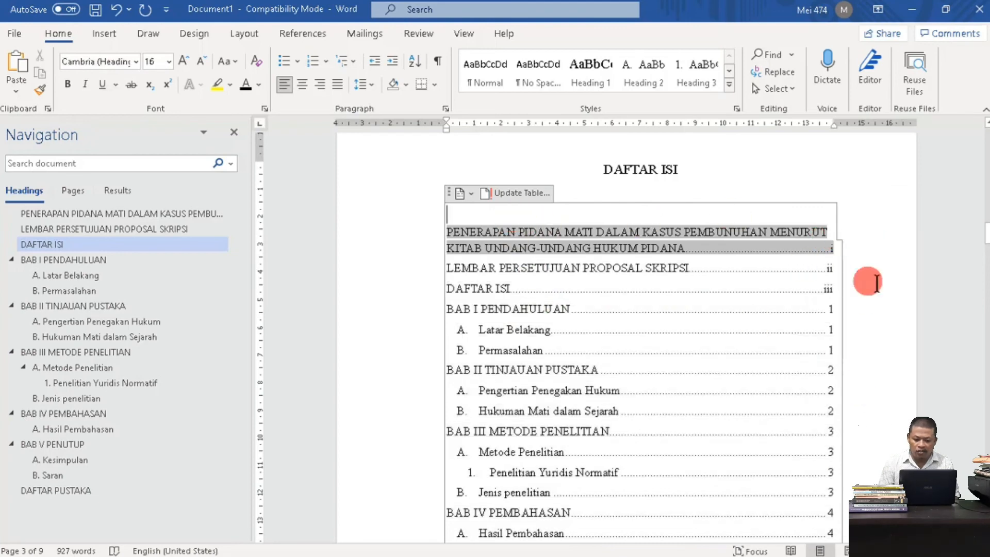
click(561, 159)
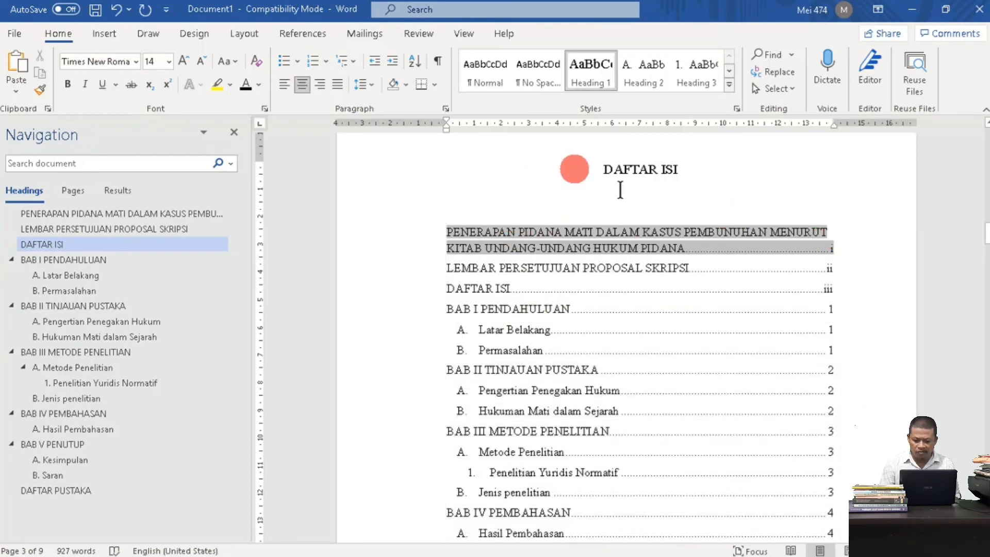
click(716, 267)
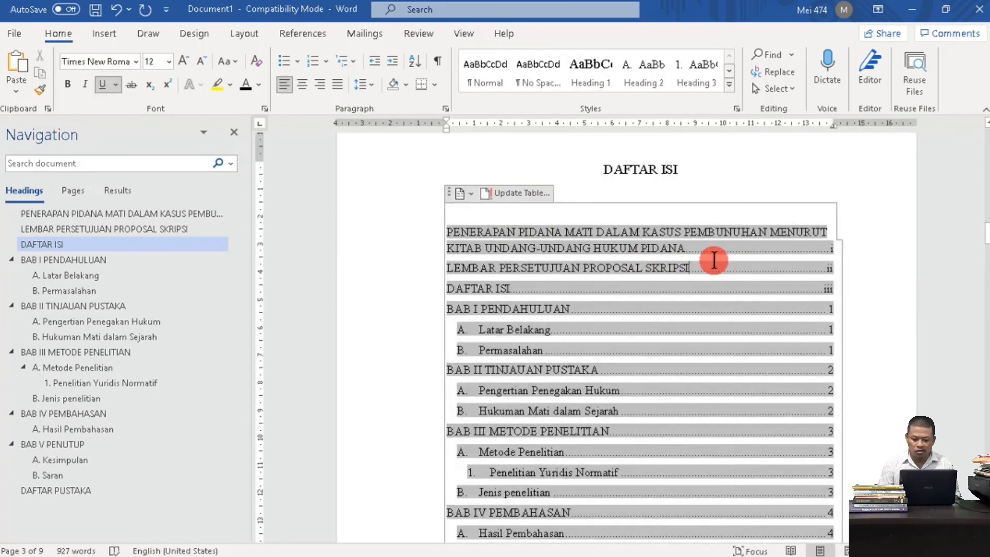
Step: Set the font colour of the first three table of contents entries, through DAFTAR ISI, to black
drag(466, 231, 717, 290)
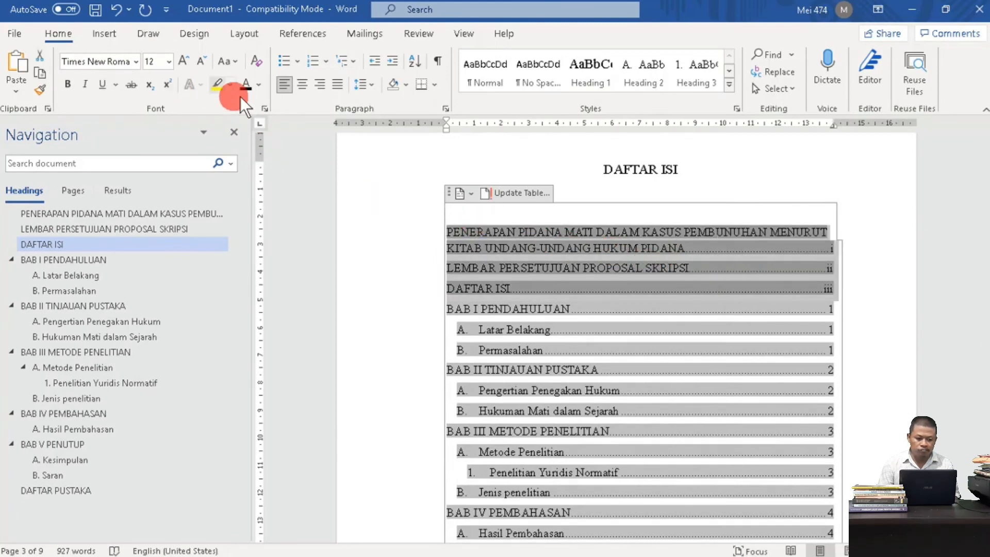
click(259, 85)
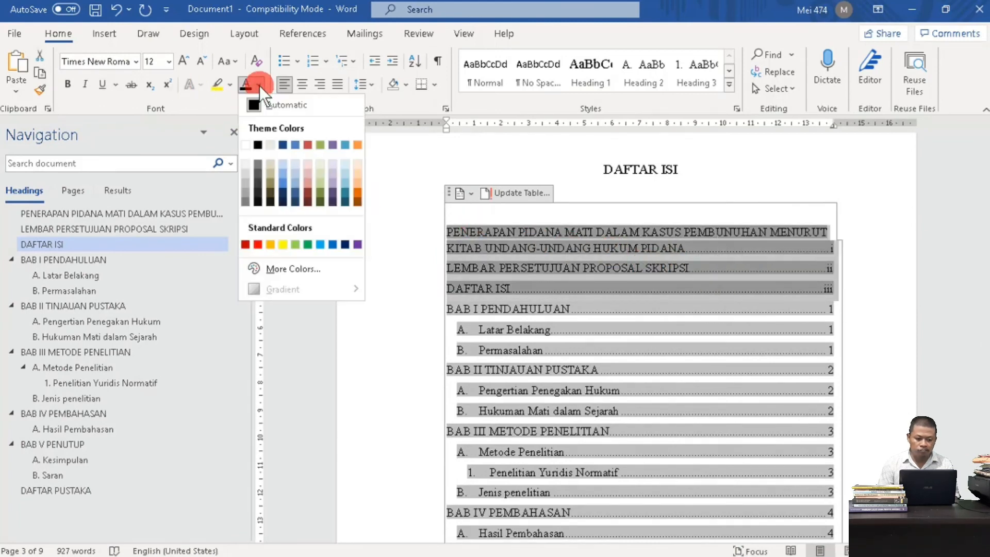
click(258, 145)
click(391, 313)
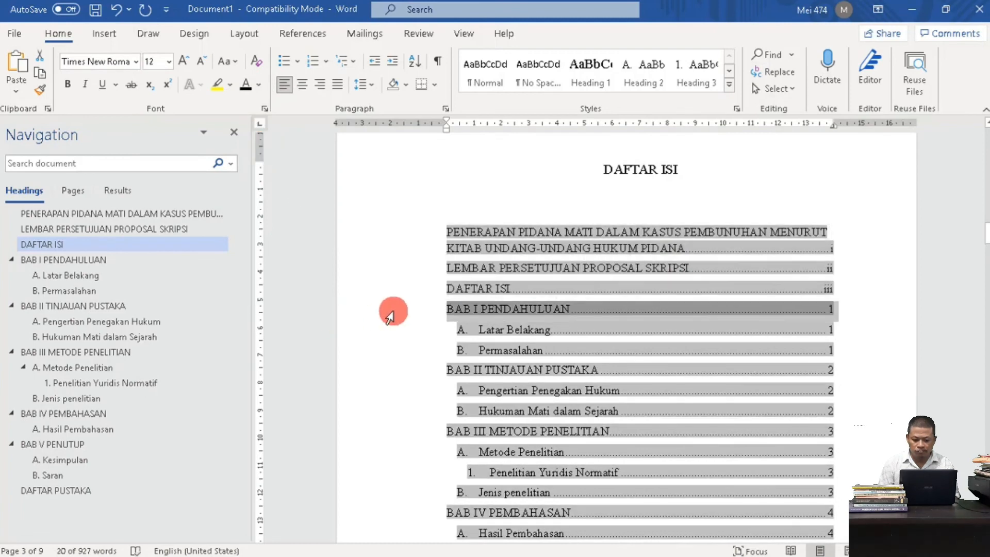
click(619, 435)
click(774, 170)
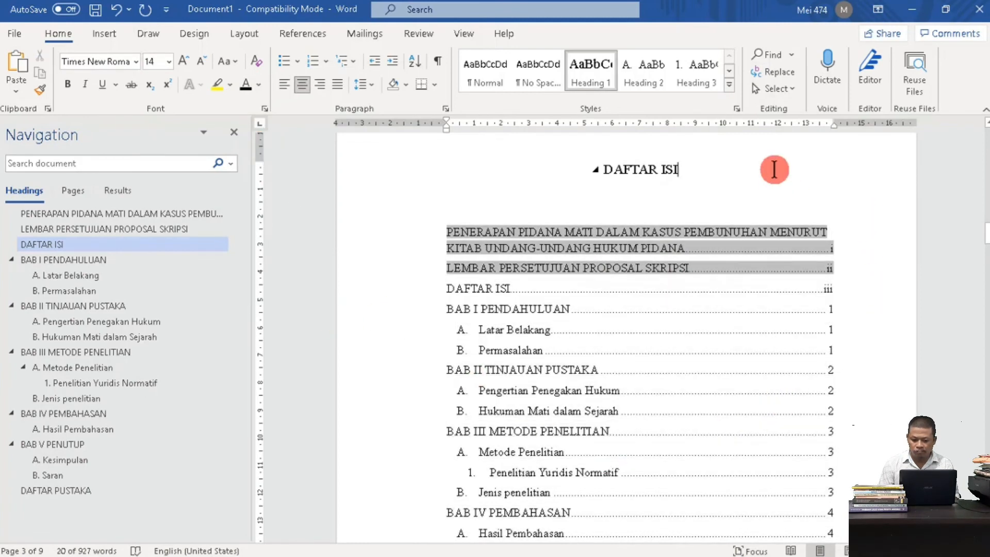
Step: Set the text highlight of all table of contents entries to No Color and their font colour to black
drag(449, 241, 819, 411)
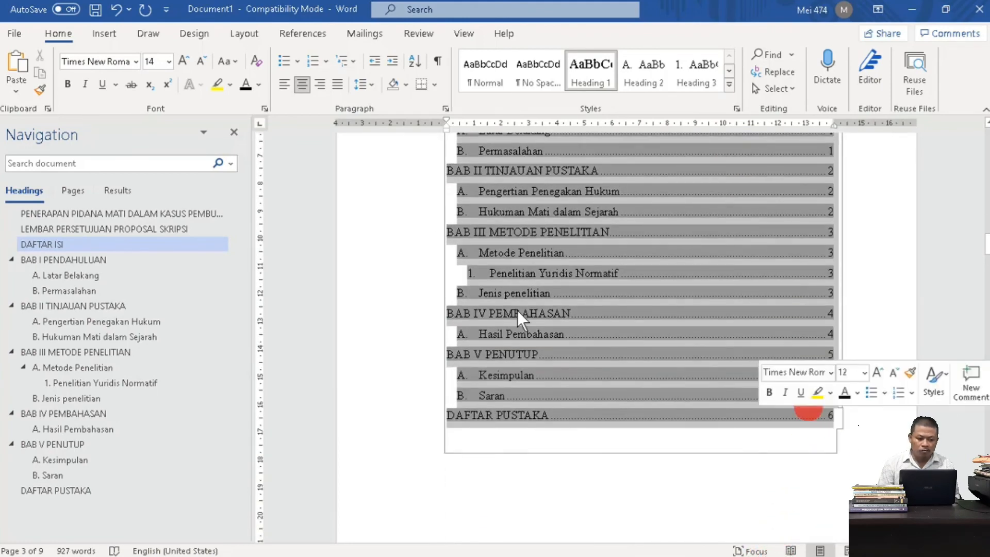
click(230, 85)
click(240, 166)
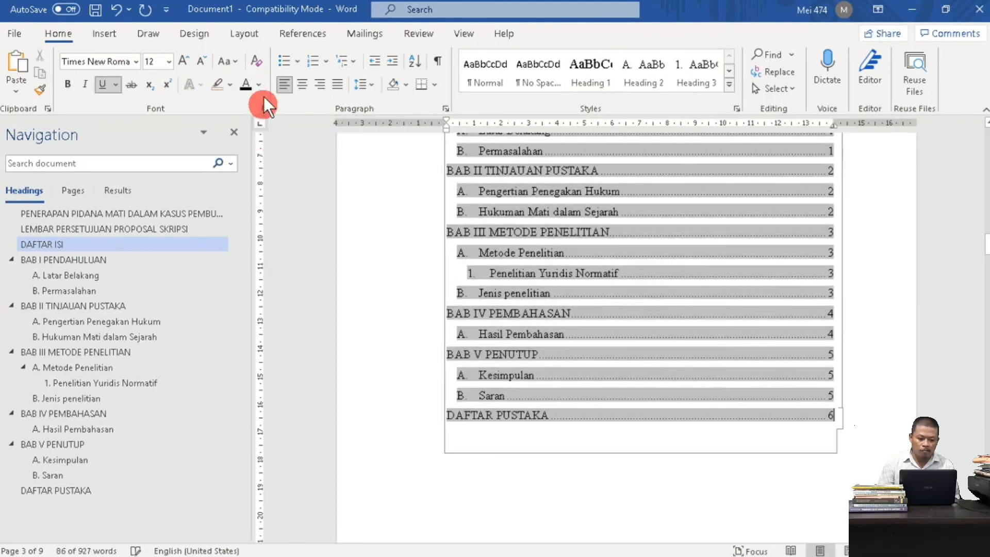
click(259, 85)
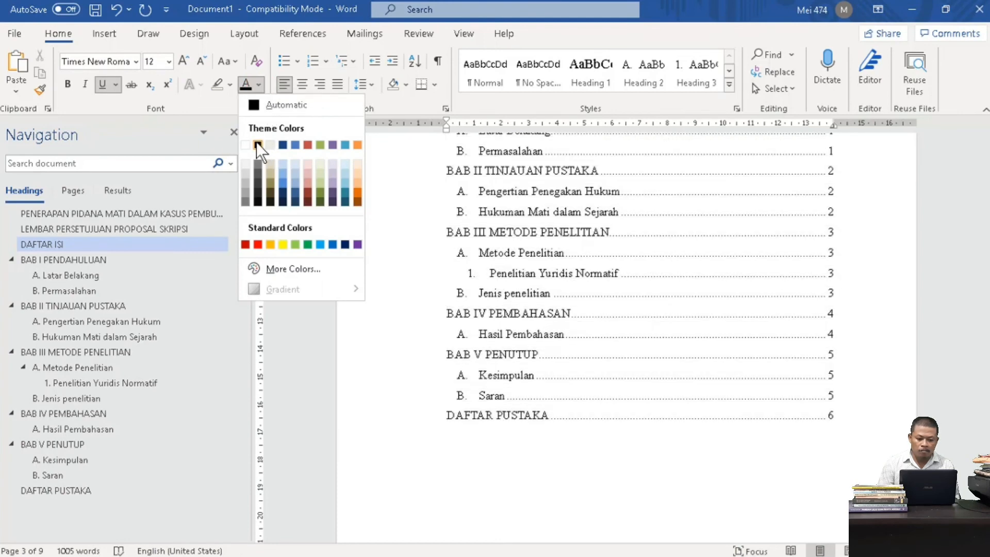
click(257, 145)
scroll(954, 253, up, 5)
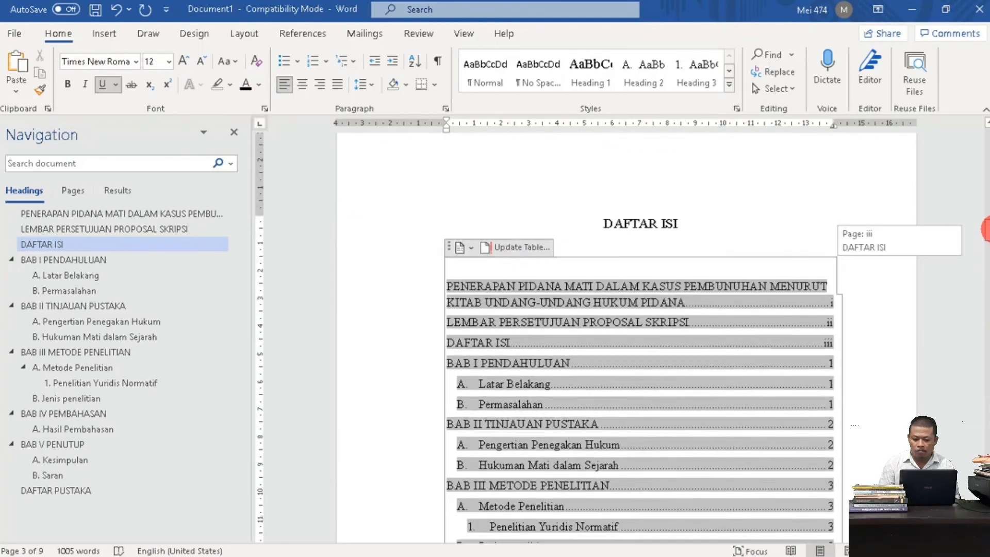
click(727, 206)
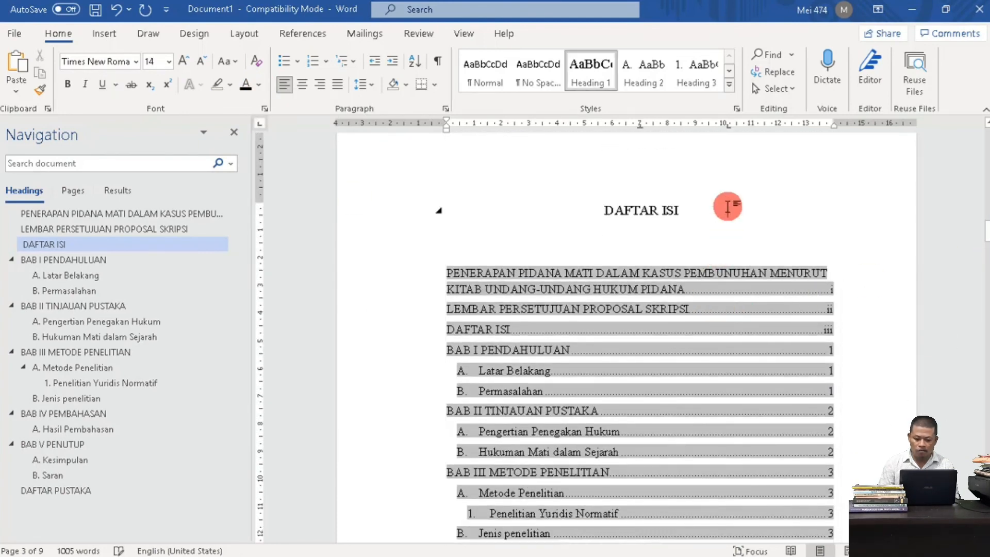
click(698, 229)
click(662, 294)
click(756, 202)
click(703, 289)
click(633, 304)
click(744, 209)
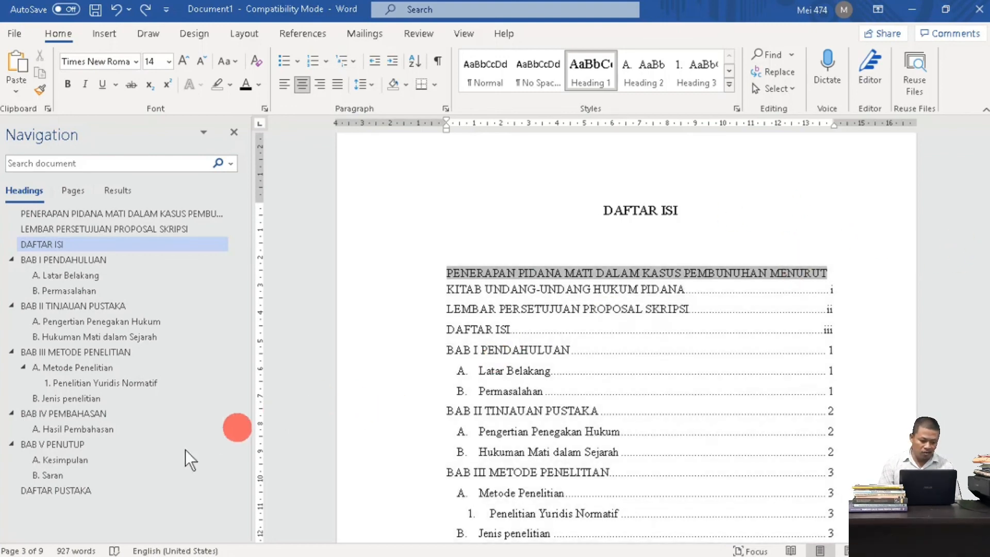
Step: Insert a built-in References bibliography on a new line below the DAFTAR PUSTAKA heading
click(57, 490)
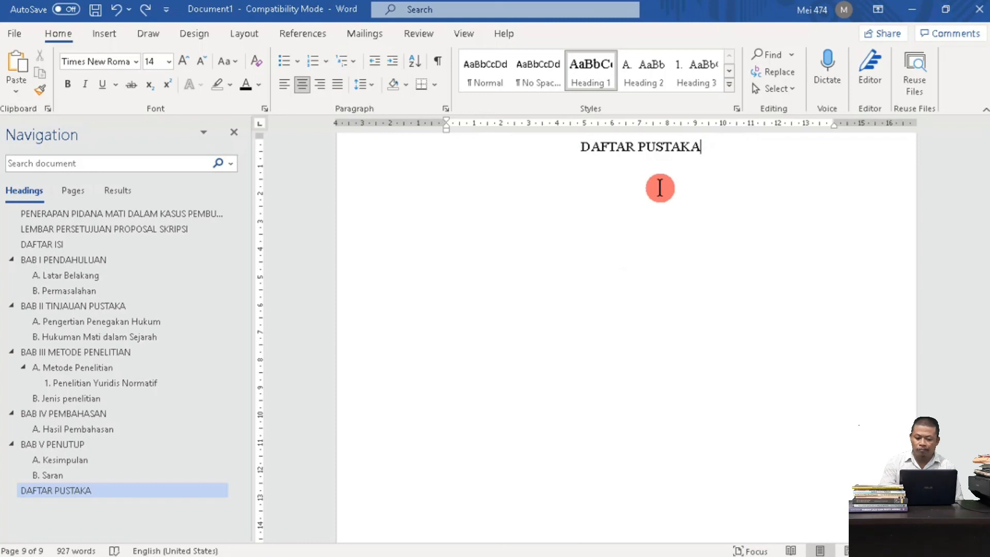
key(Return)
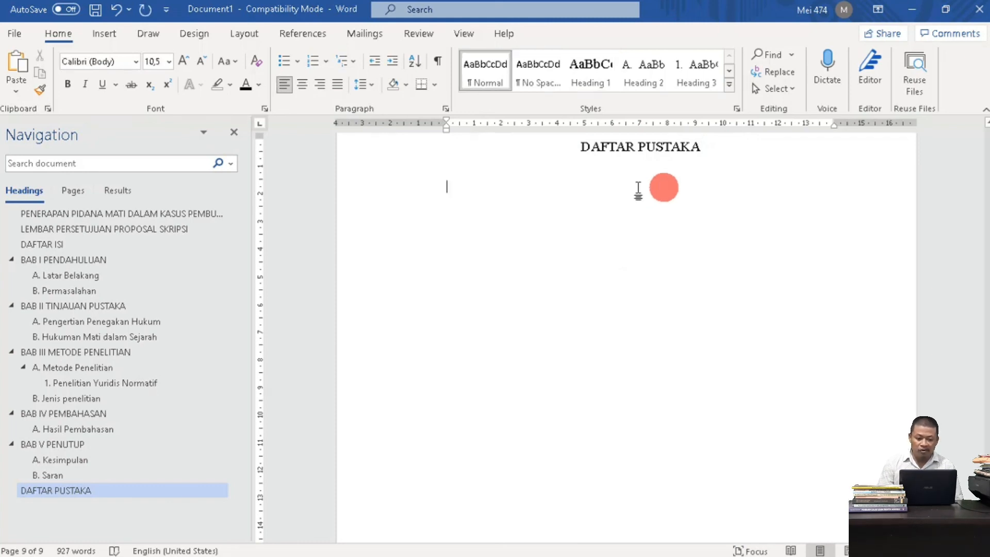
click(300, 34)
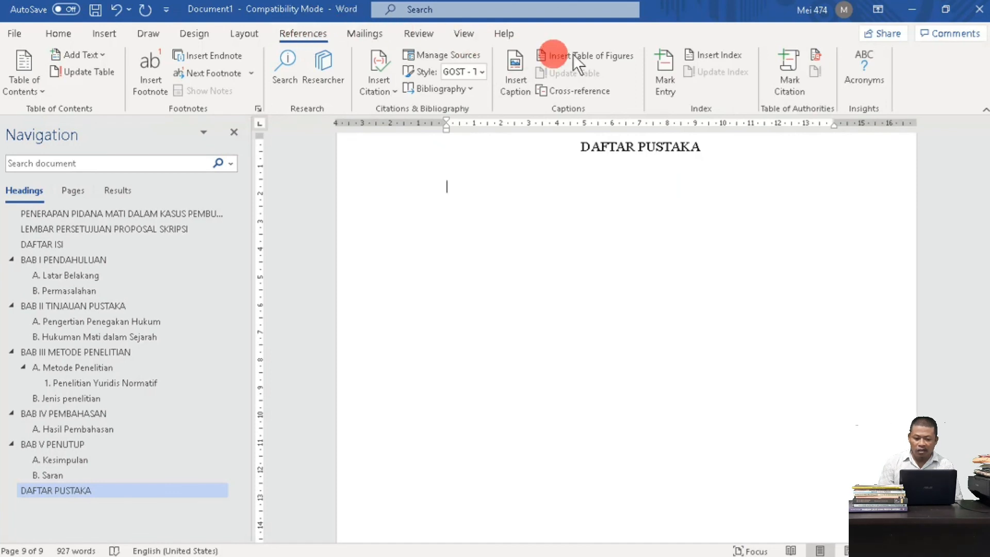
click(302, 38)
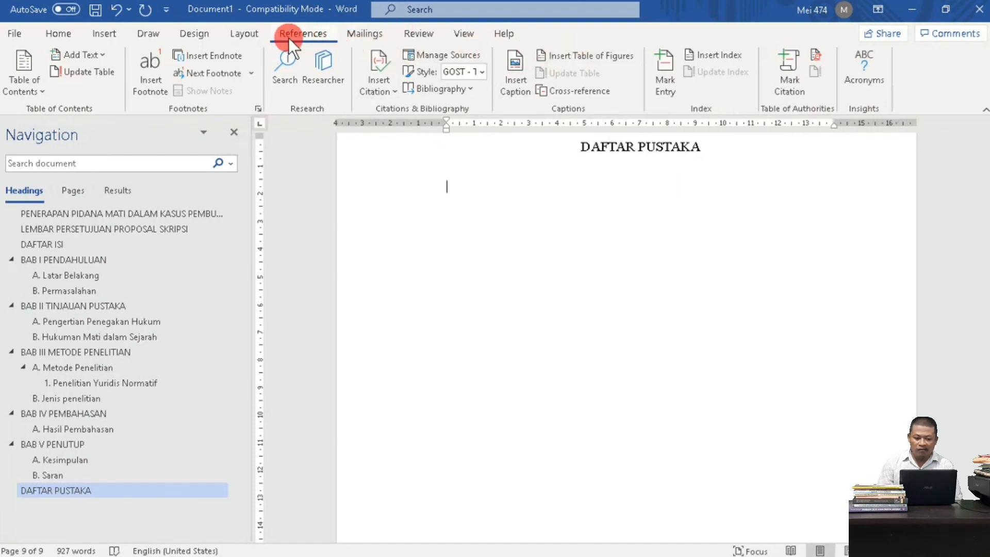
click(519, 66)
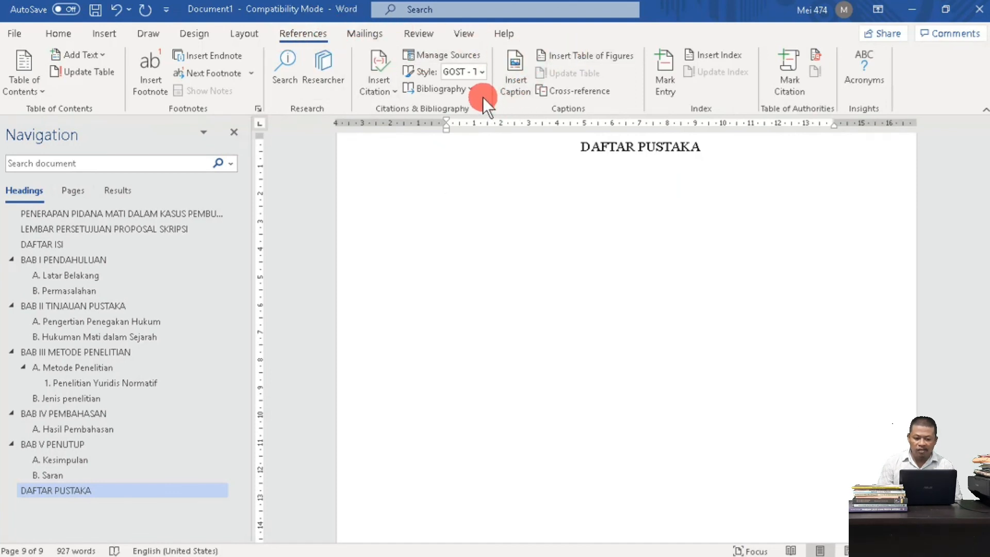
click(469, 88)
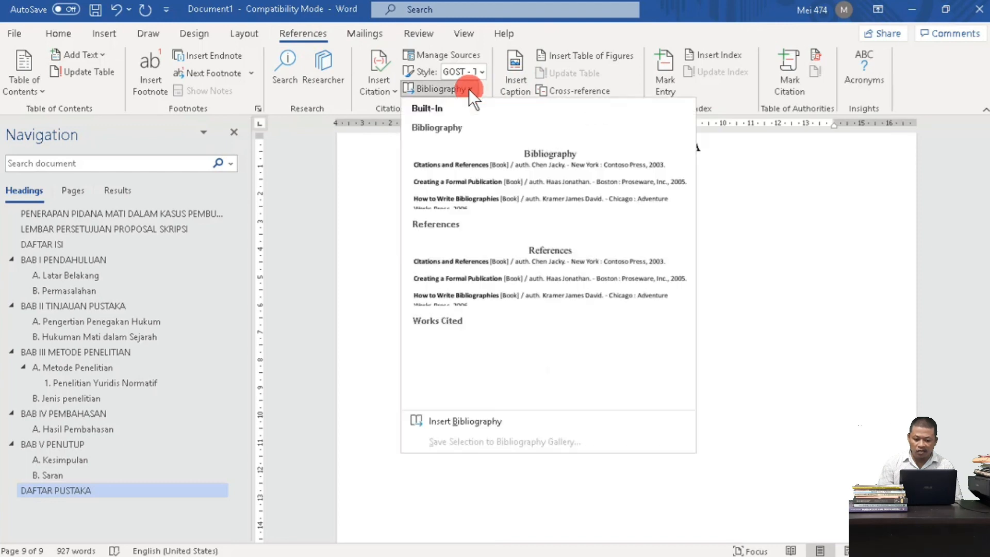
click(559, 272)
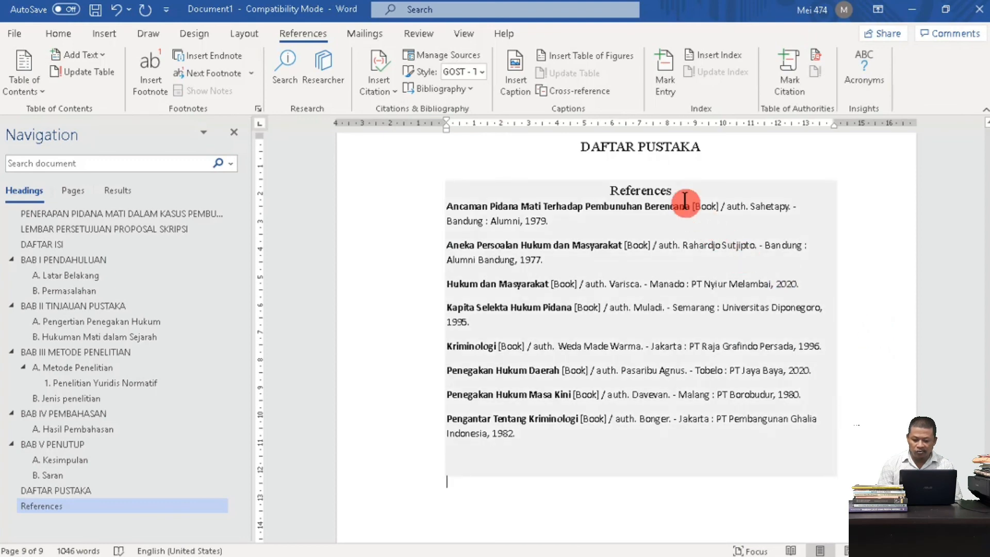
Step: Delete the References title above the generated bibliography entries on the DAFTAR PUSTAKA page
click(608, 190)
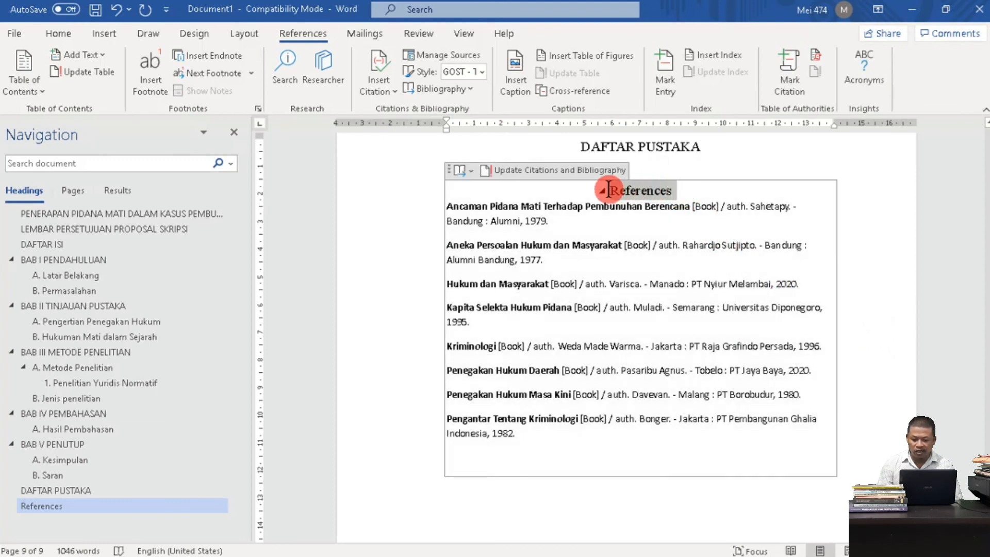
double_click(642, 194)
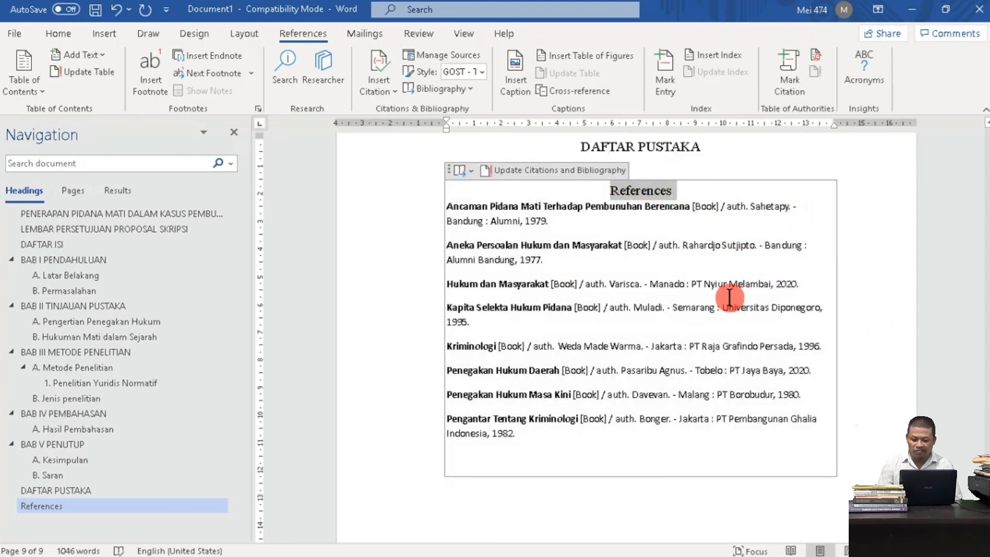
key(Delete)
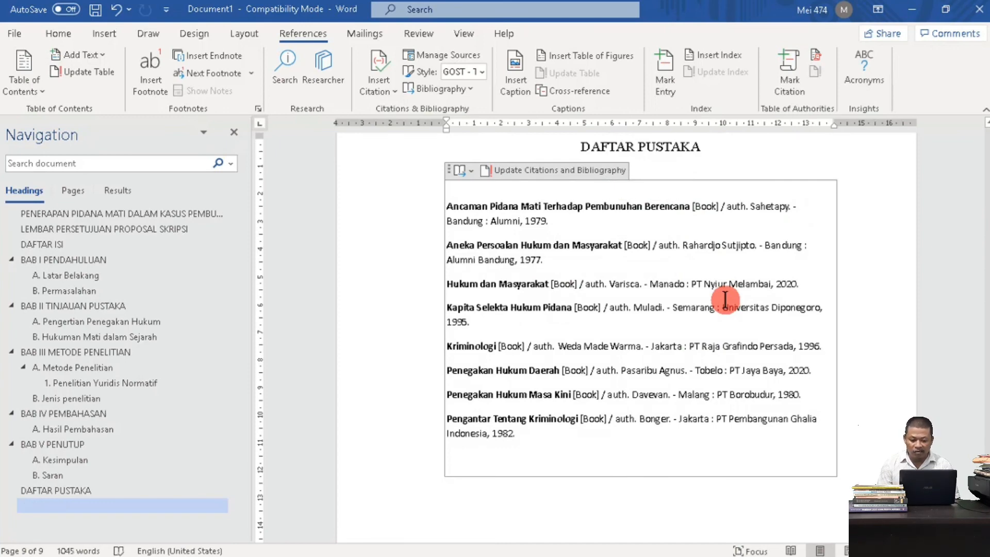
Step: Set all bibliography entries under DAFTAR PUSTAKA to Times New Roman, size 12
click(633, 191)
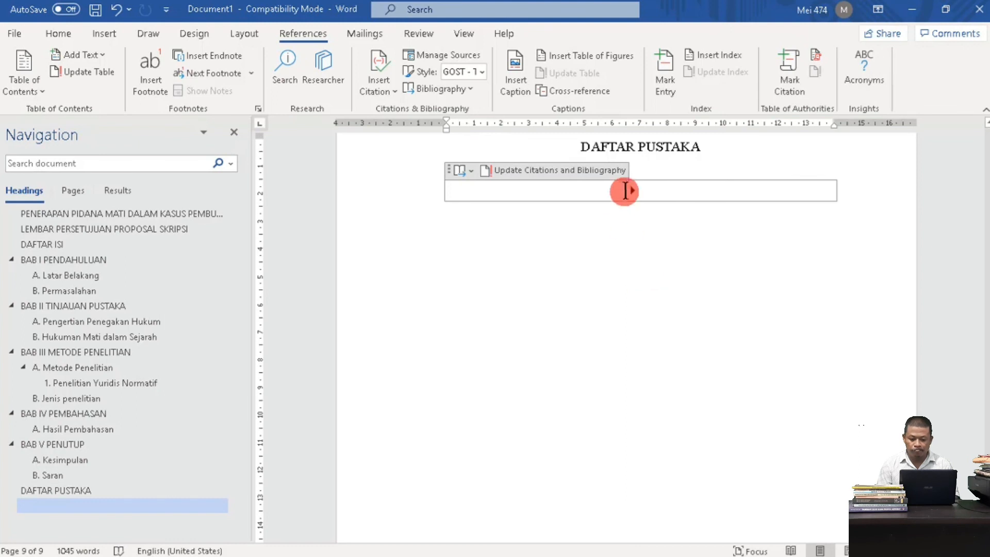
click(633, 190)
drag(634, 190, 703, 437)
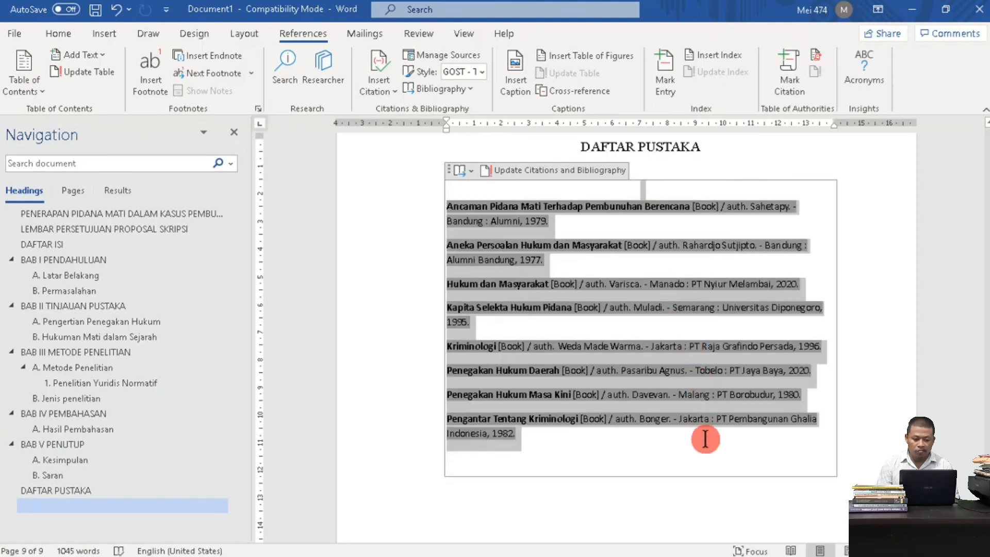
click(56, 31)
click(135, 61)
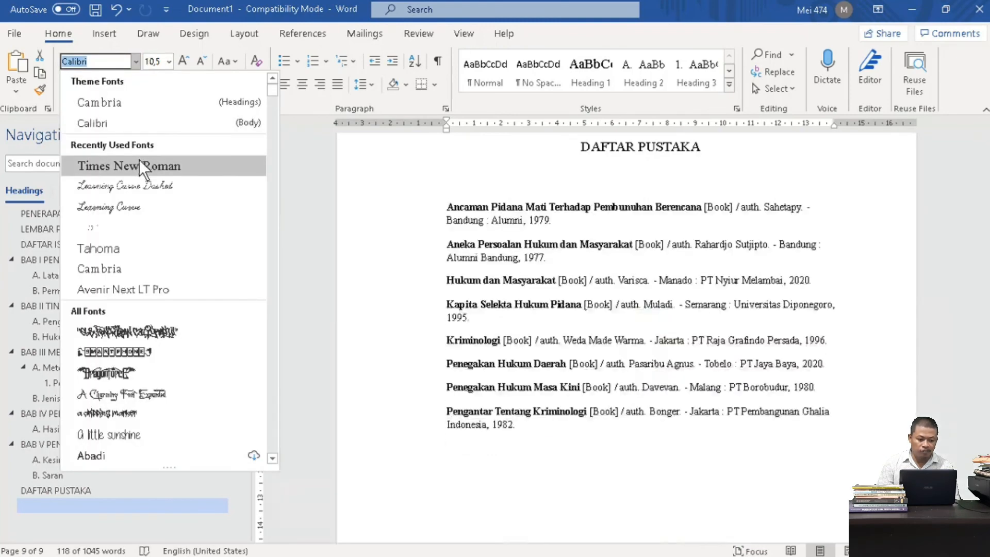
click(138, 164)
click(168, 62)
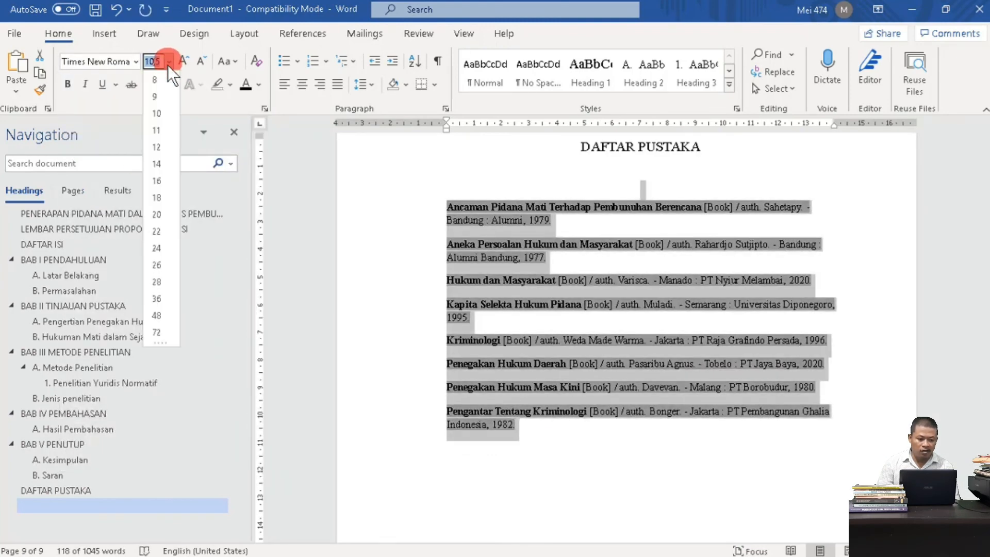
click(160, 139)
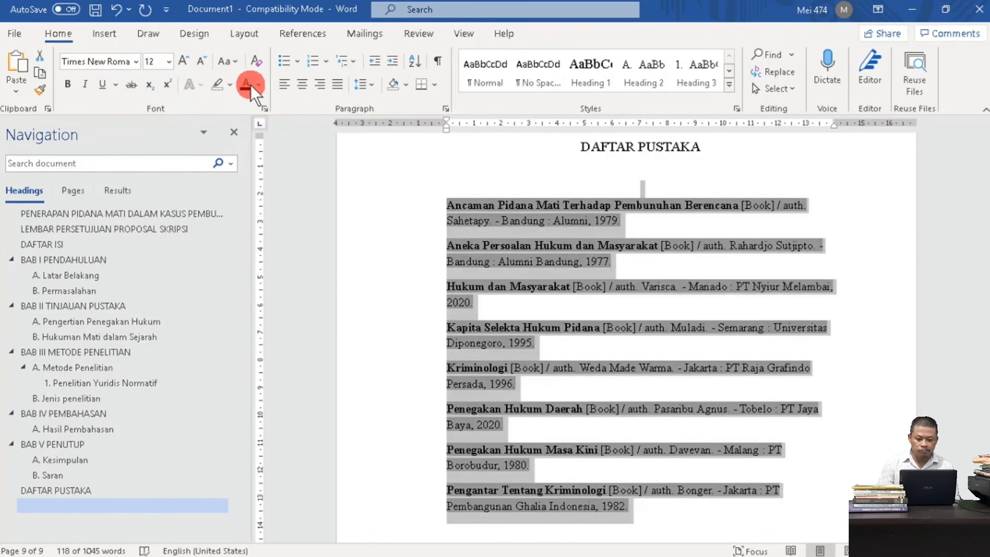
Step: Set the font colour of all bibliography entries under DAFTAR PUSTAKA to black
click(592, 261)
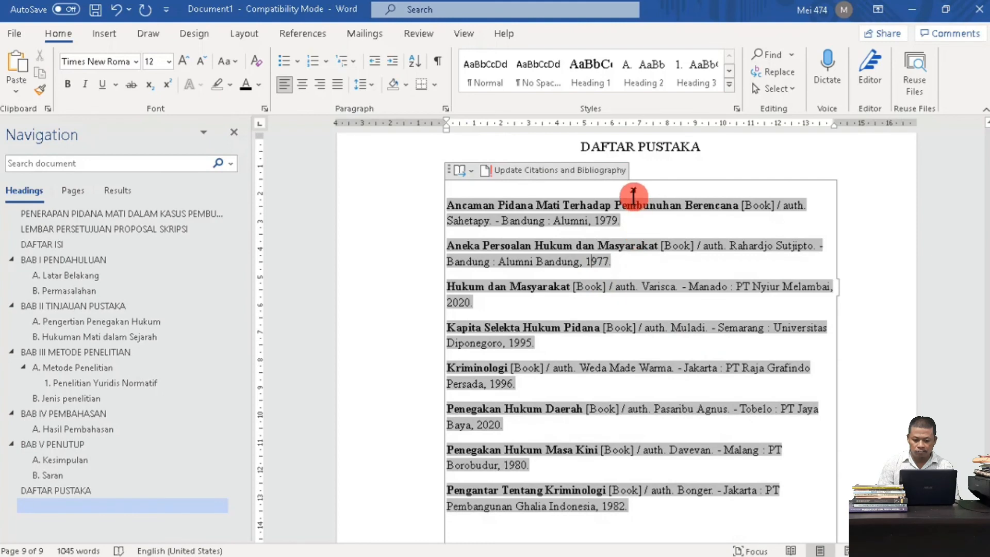
drag(632, 193, 685, 524)
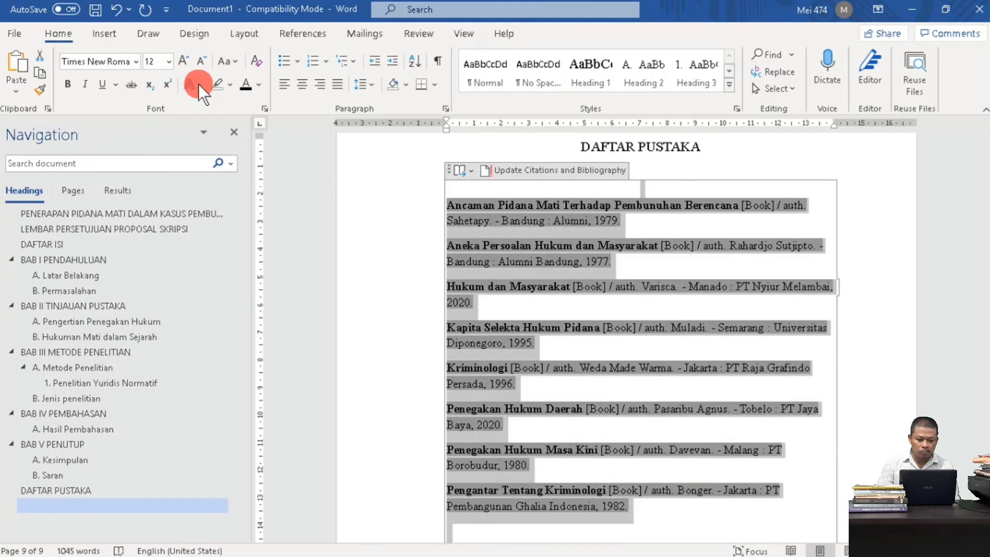
click(527, 206)
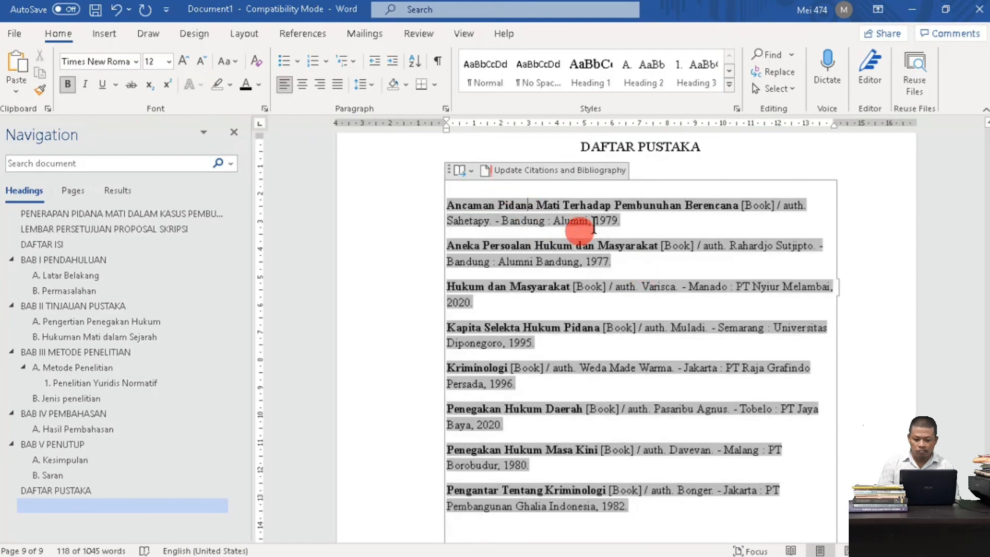
drag(665, 521, 449, 200)
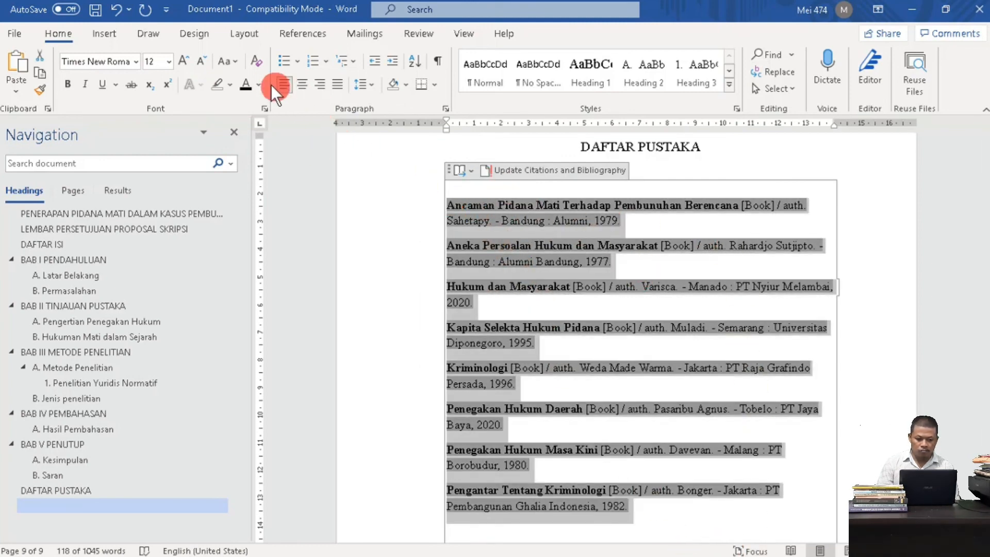
click(257, 84)
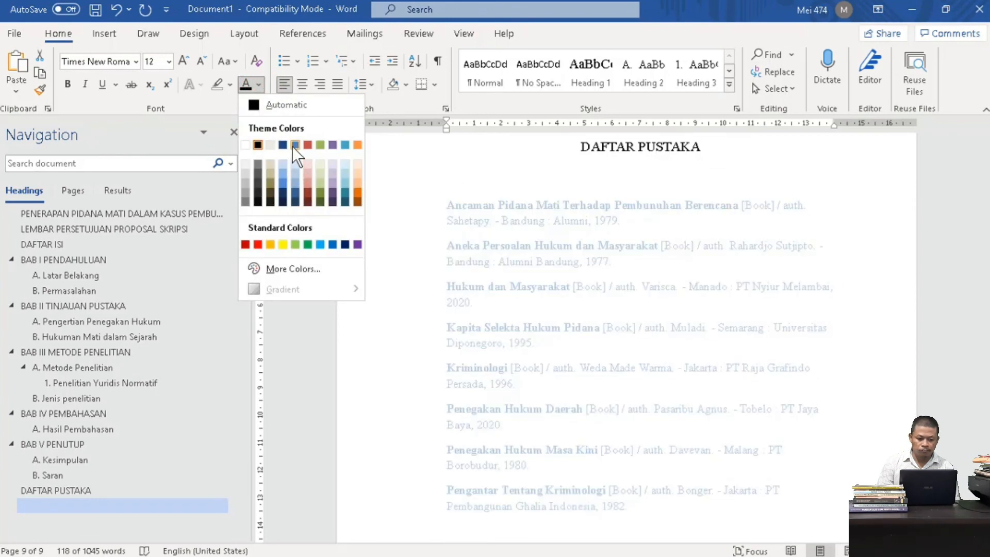
click(258, 146)
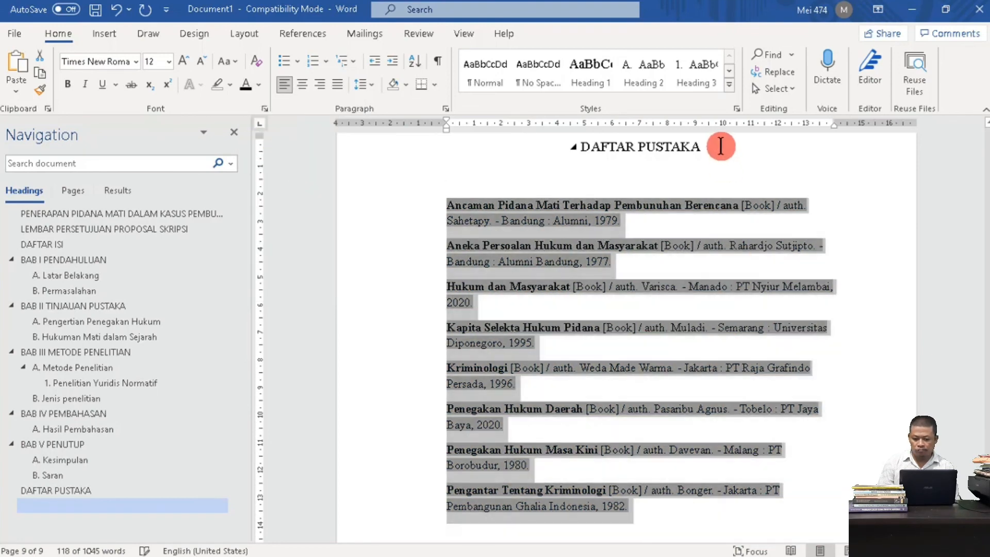
Step: Insert a citation of Ancaman Pidana Mati Terhadap Pembunuhan Berencana (1979) after the first paragraph under A. Pengertian Penegakan Hukum in BAB II
click(720, 146)
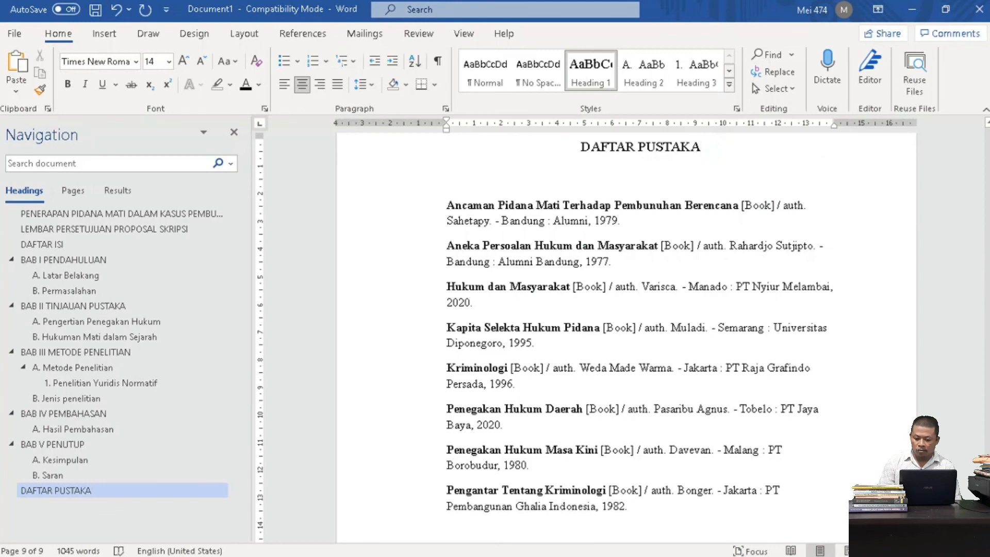
drag(986, 484, 987, 456)
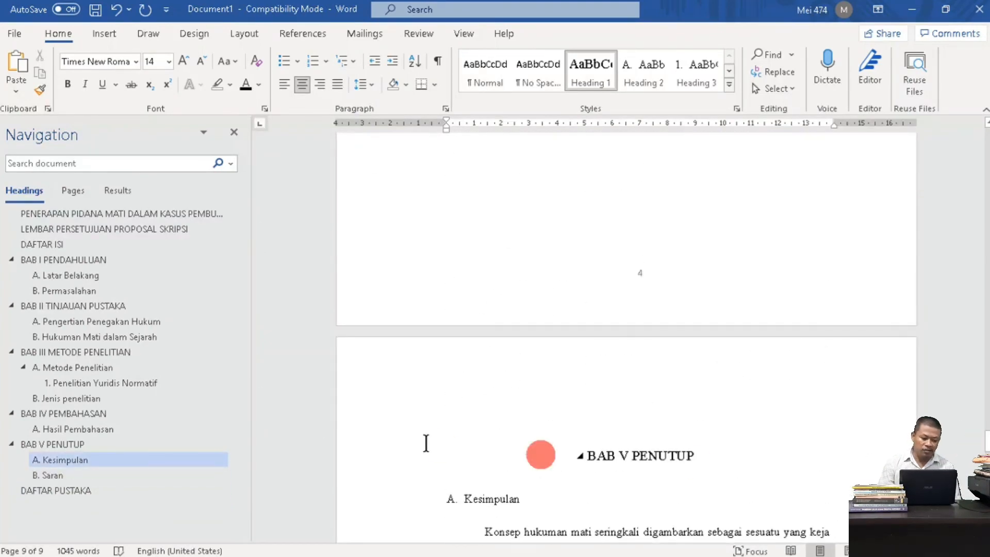
click(126, 321)
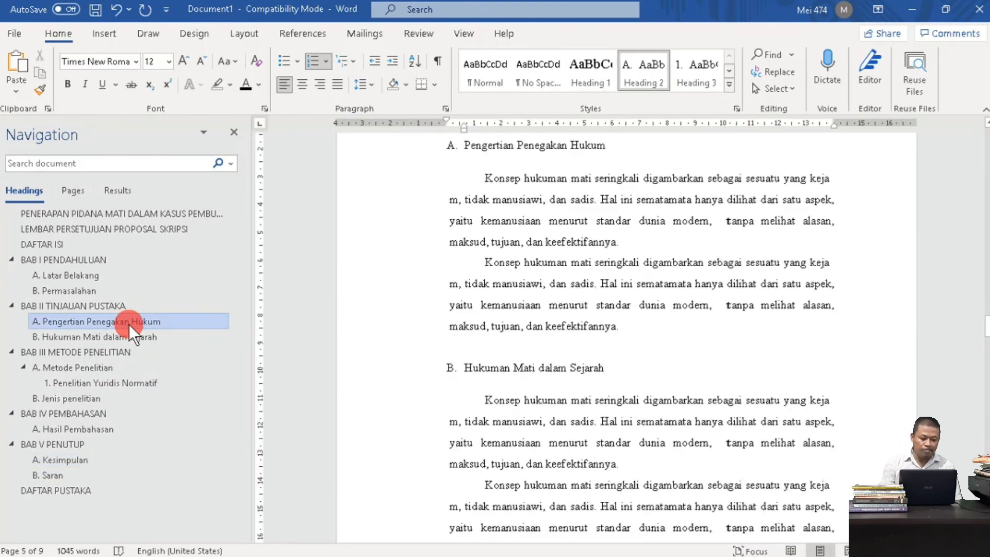
click(101, 307)
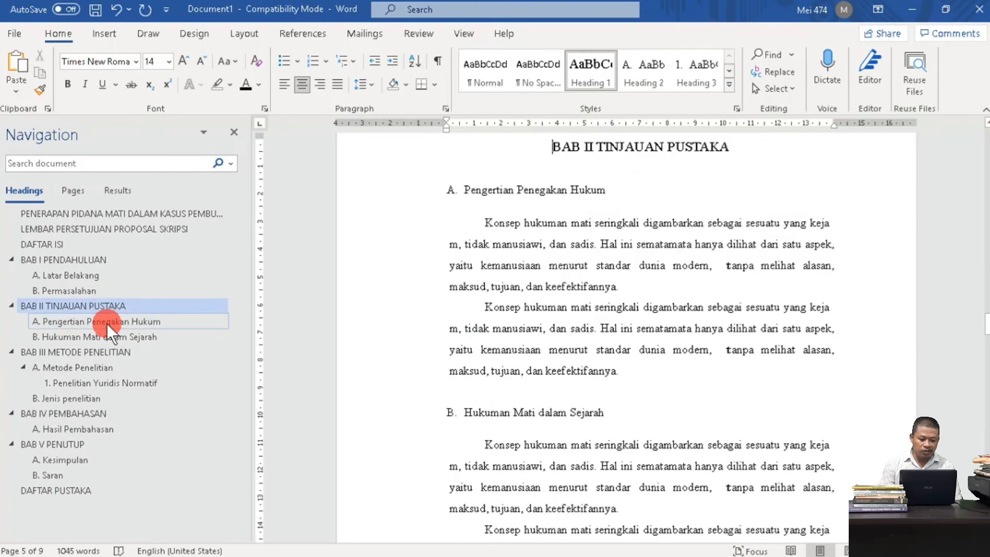
click(107, 323)
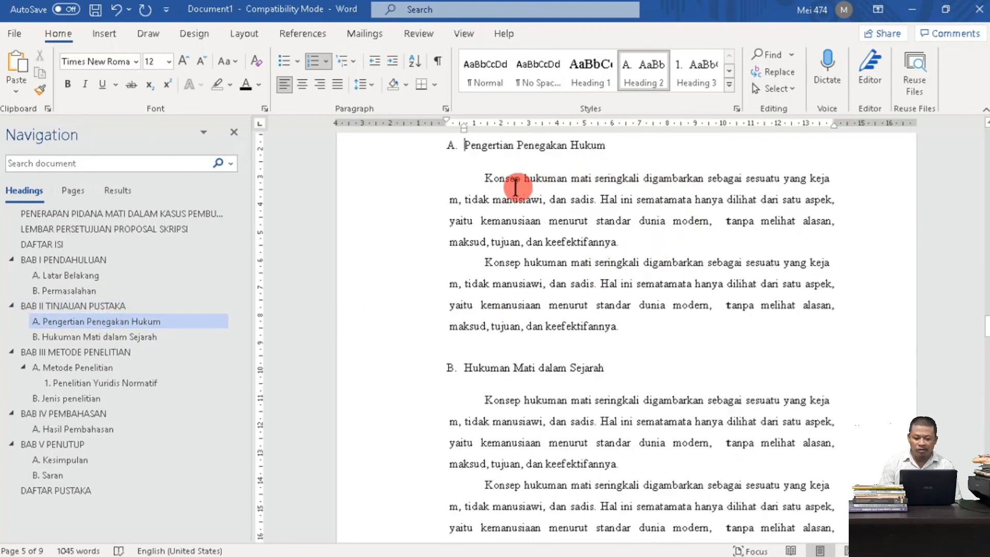
click(484, 178)
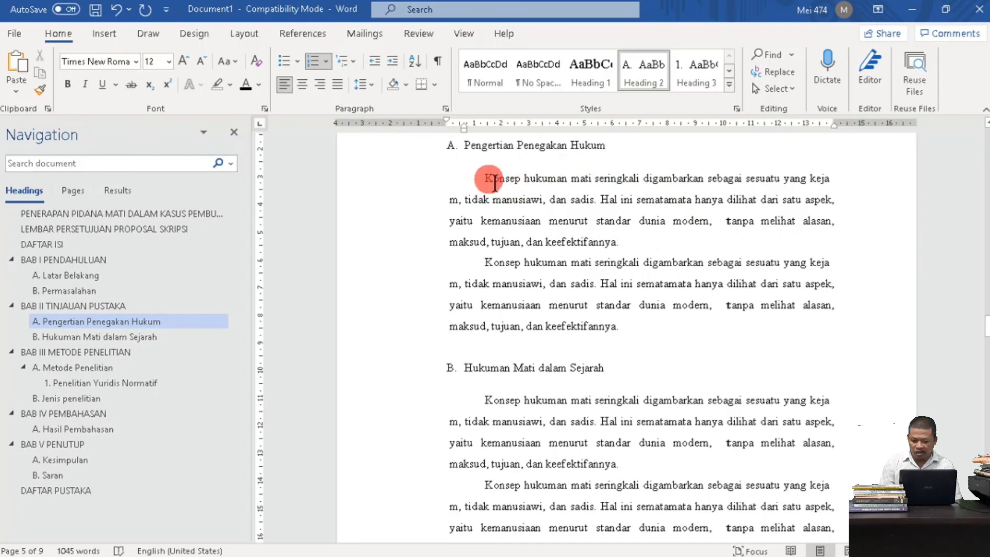
click(639, 240)
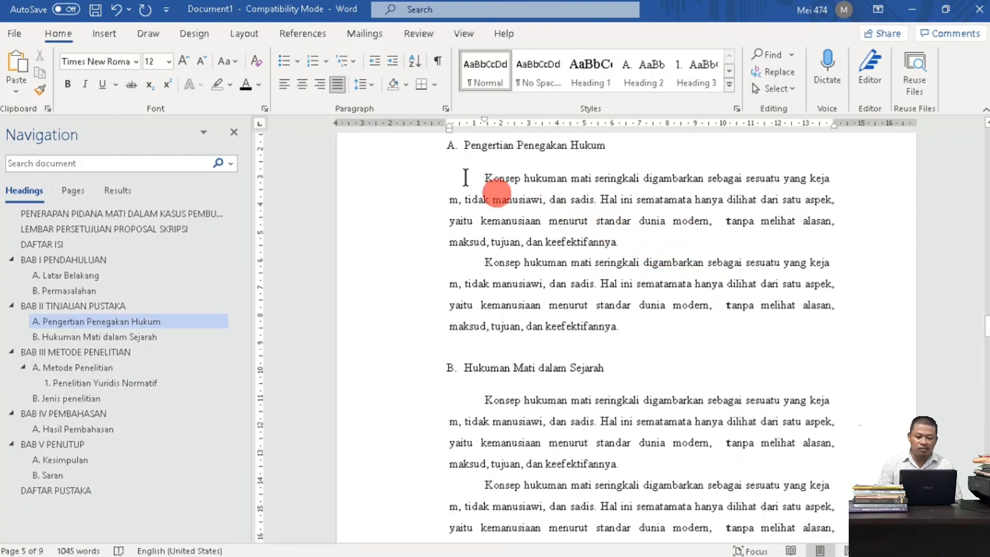
click(292, 34)
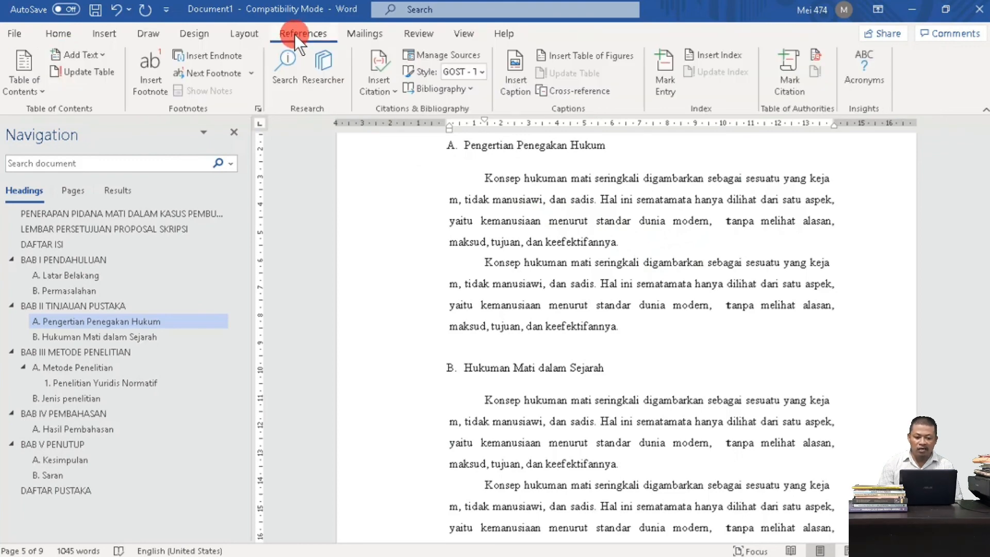
click(386, 88)
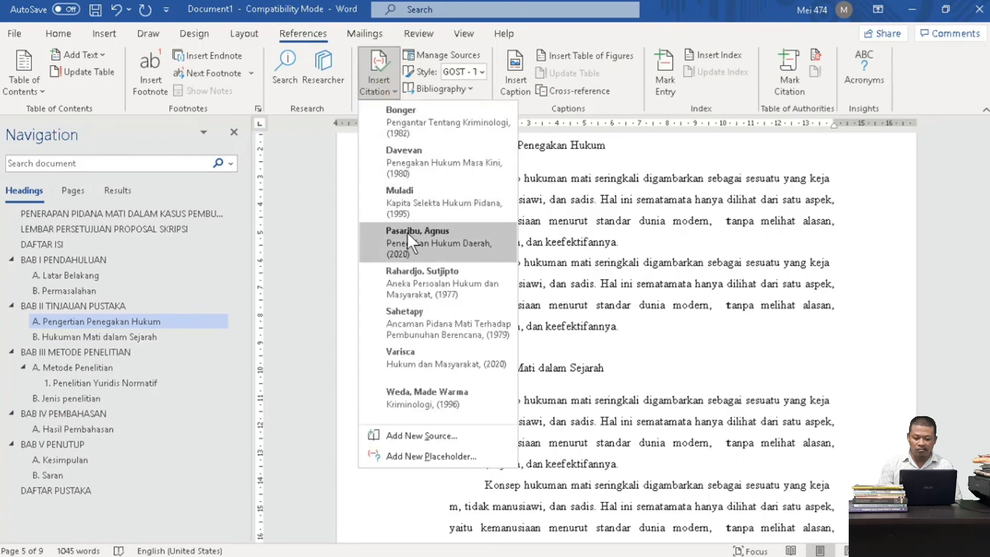
click(416, 326)
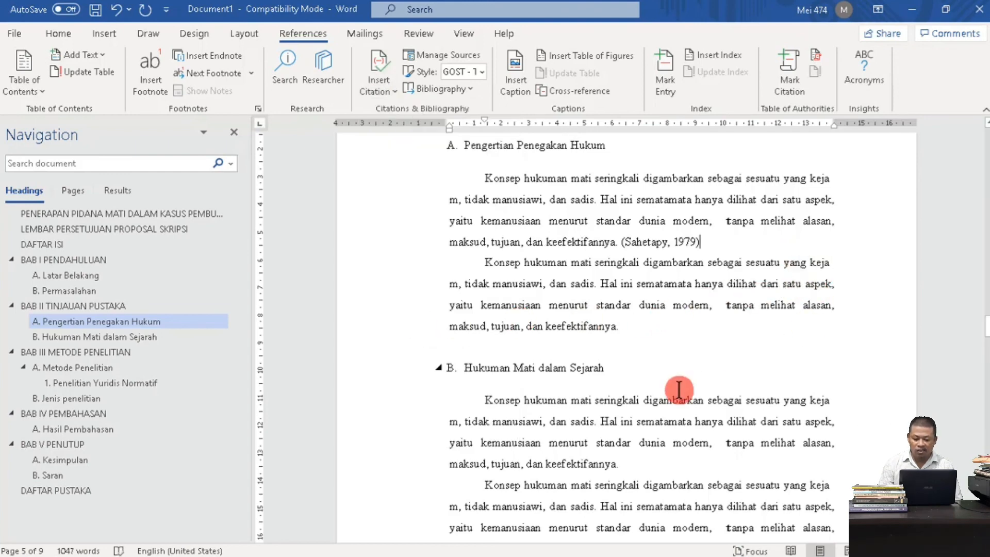
Step: Insert a citation of Kapita Selekta Hukum Pidana (1995) at the end of the second paragraph under A. Pengertian Penegakan Hukum
click(651, 336)
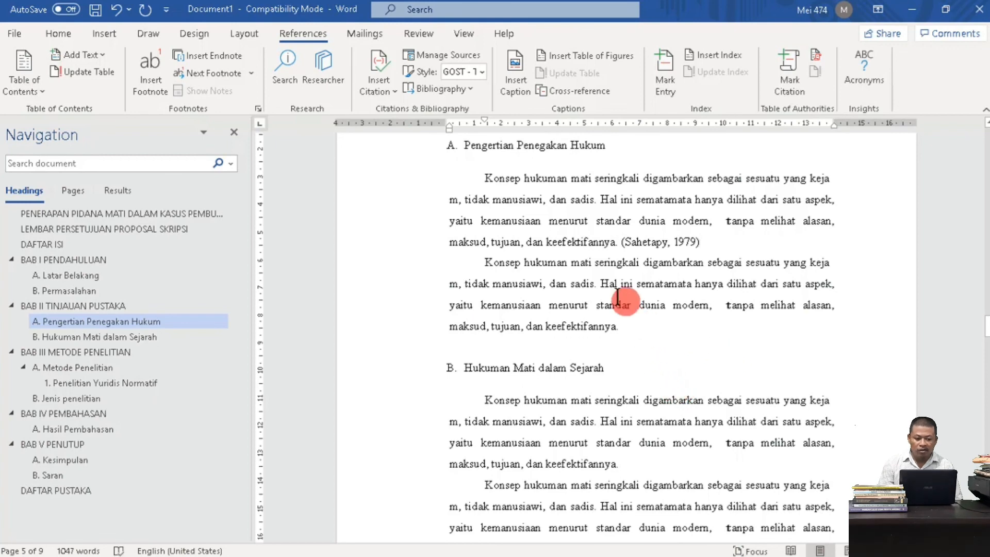
click(377, 82)
click(411, 190)
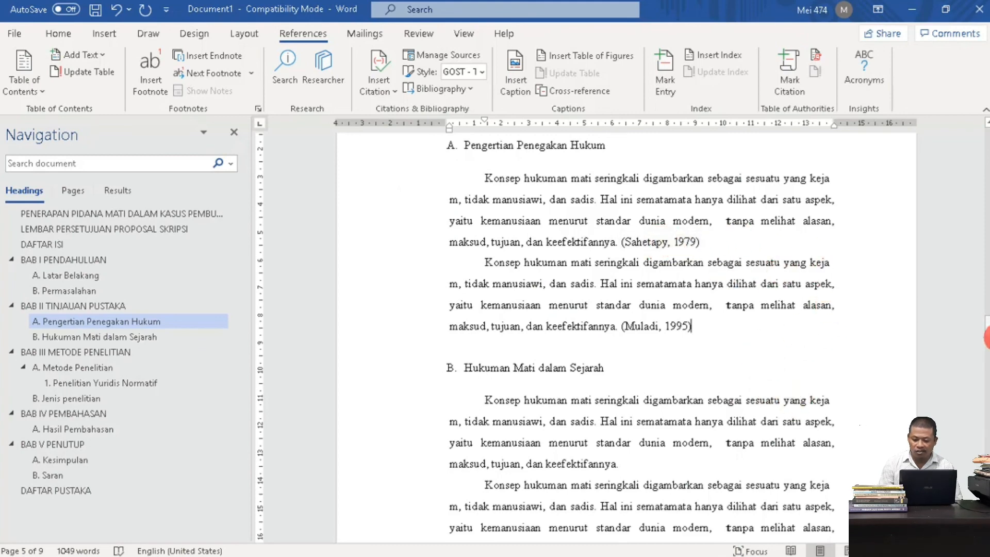
drag(981, 324, 984, 138)
click(569, 201)
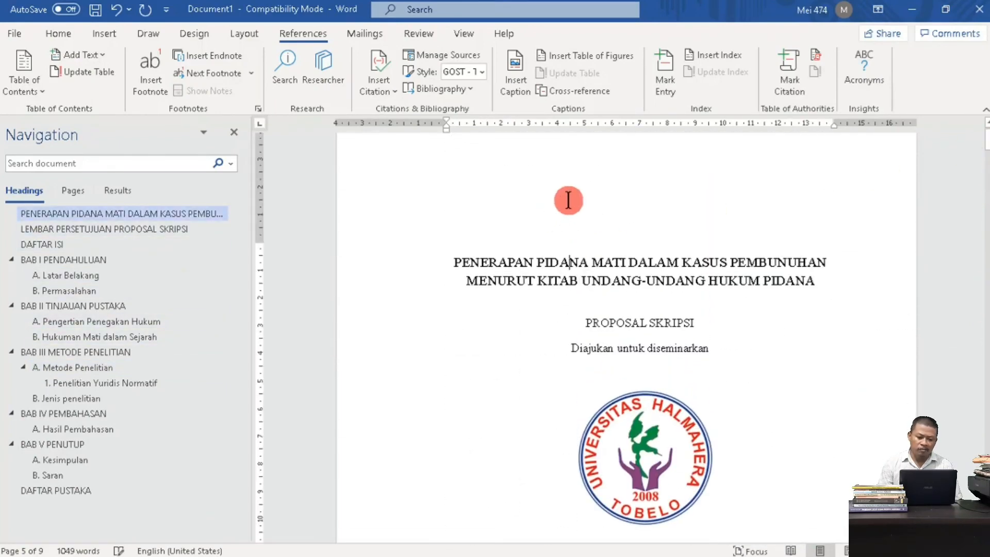